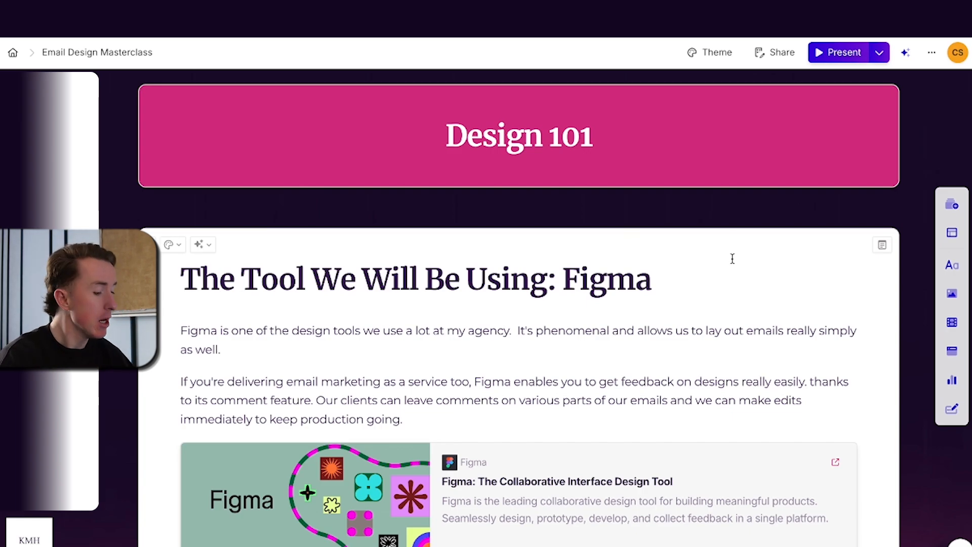
pyautogui.press('XF86MonBrightnessUp')
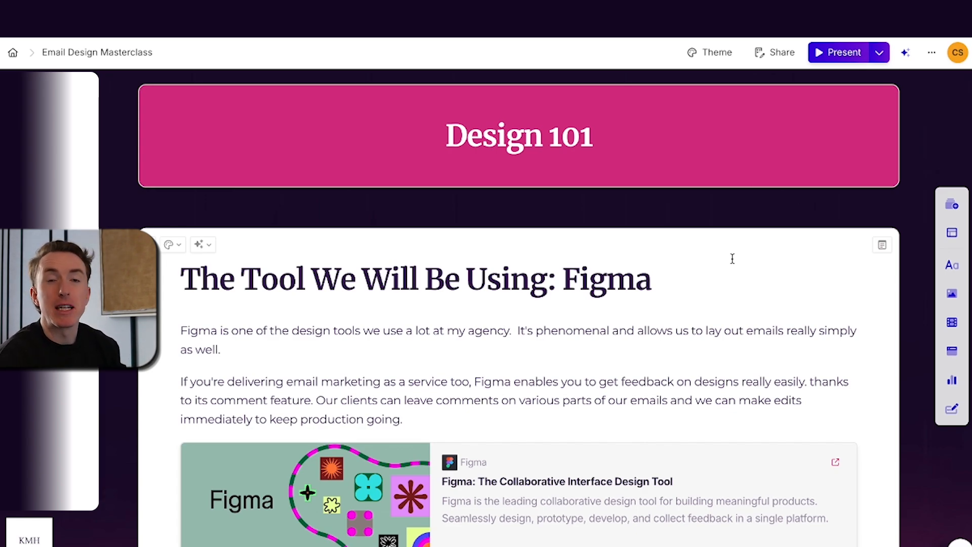
pyautogui.press('F2')
pyautogui.press('F2')
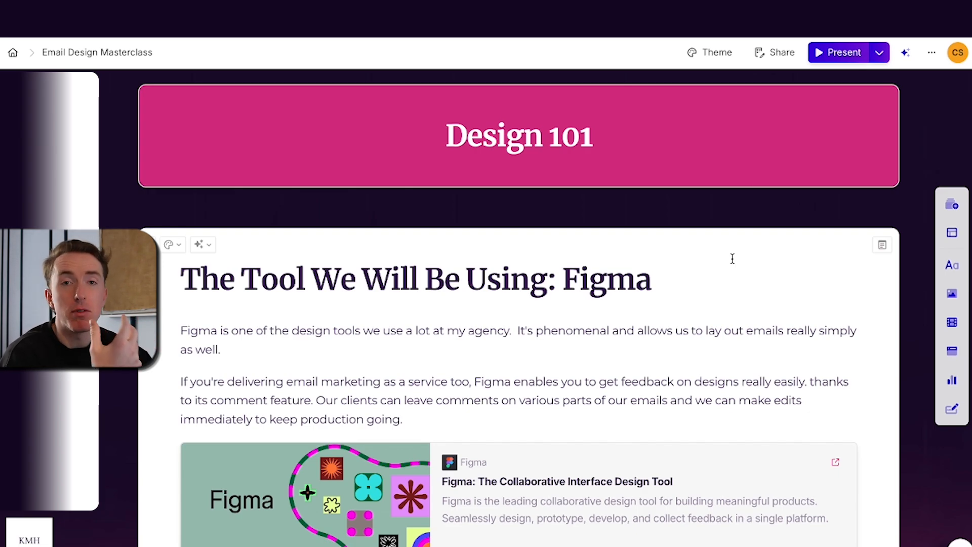
pyautogui.press('F2')
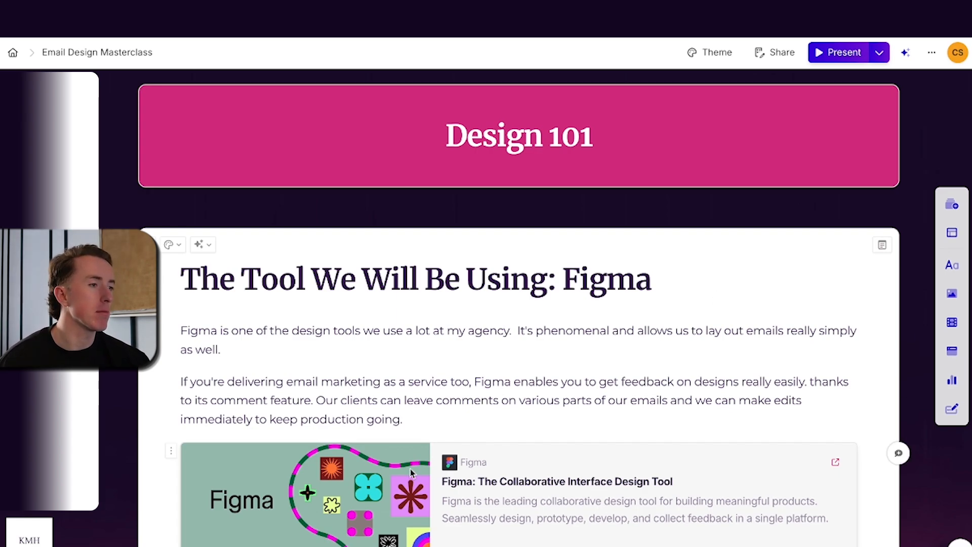
# - Inspect the embedded Figma link's settings and read the card introducing Figma as the design tool
pyautogui.click(621, 479)
pyautogui.click(837, 462)
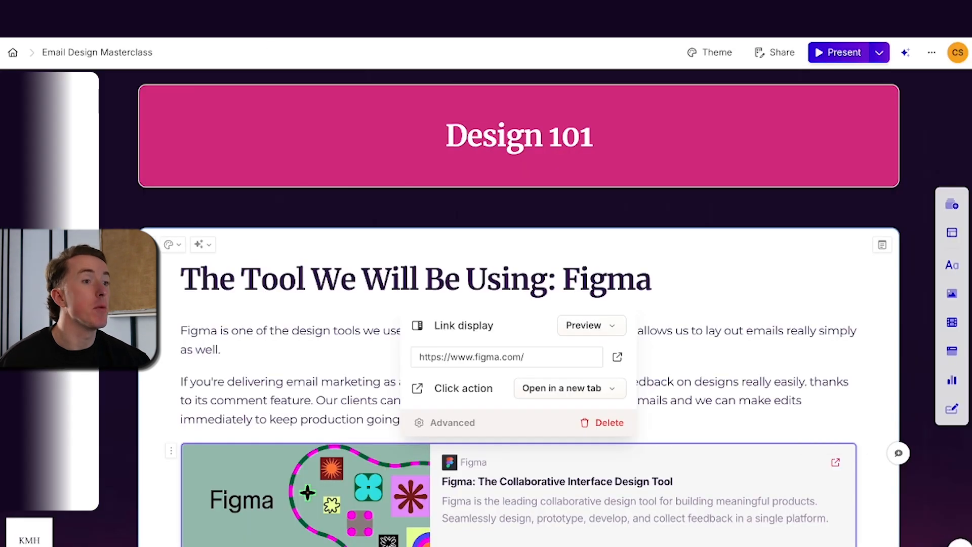
pyautogui.click(739, 397)
pyautogui.scroll(-2, 749, 375)
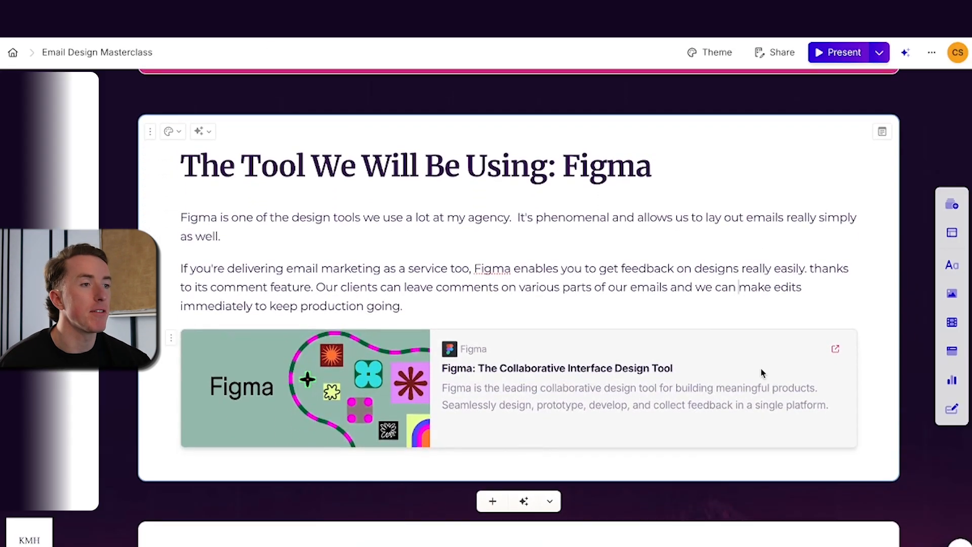
pyautogui.click(632, 299)
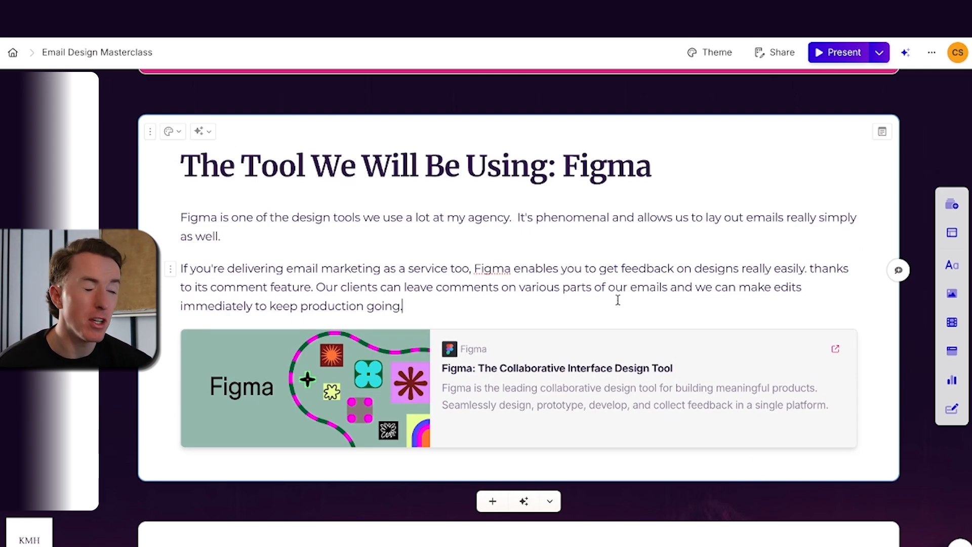
pyautogui.scroll(-1, 620, 297)
pyautogui.scroll(-1, 620, 297)
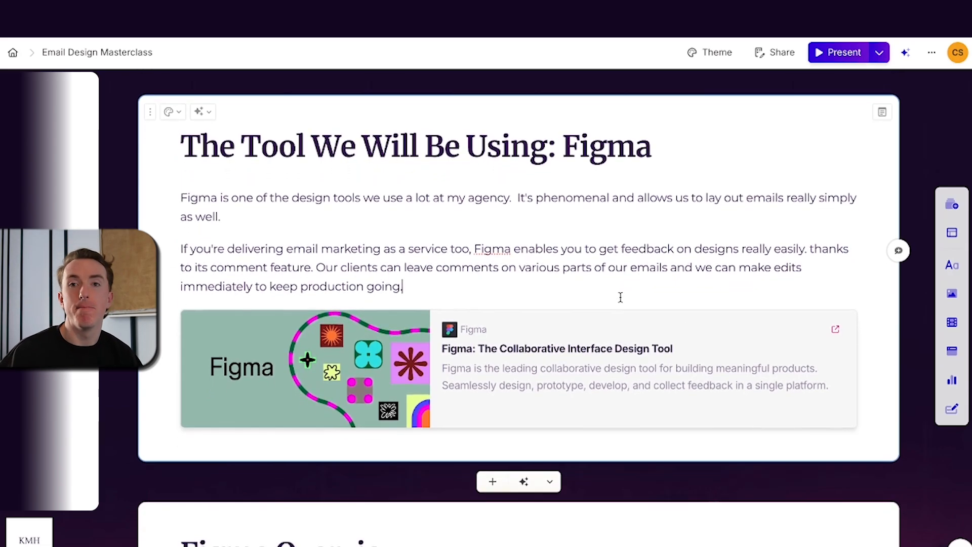
# - Read the Figma Overview sections on what Figma is and why to use it for email design, including their screenshots
pyautogui.scroll(-3, 619, 297)
pyautogui.scroll(-10, 620, 297)
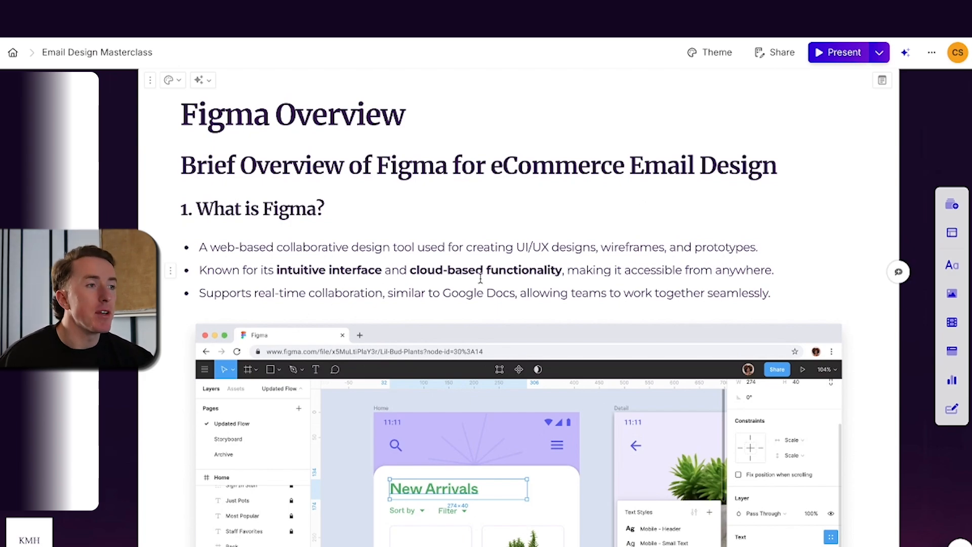
pyautogui.scroll(-4, 606, 293)
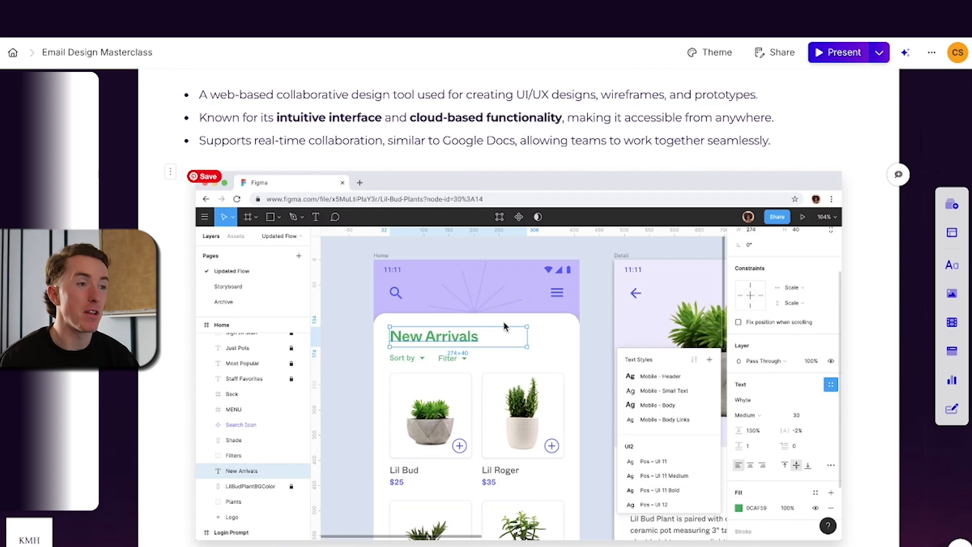
pyautogui.scroll(-3, 561, 324)
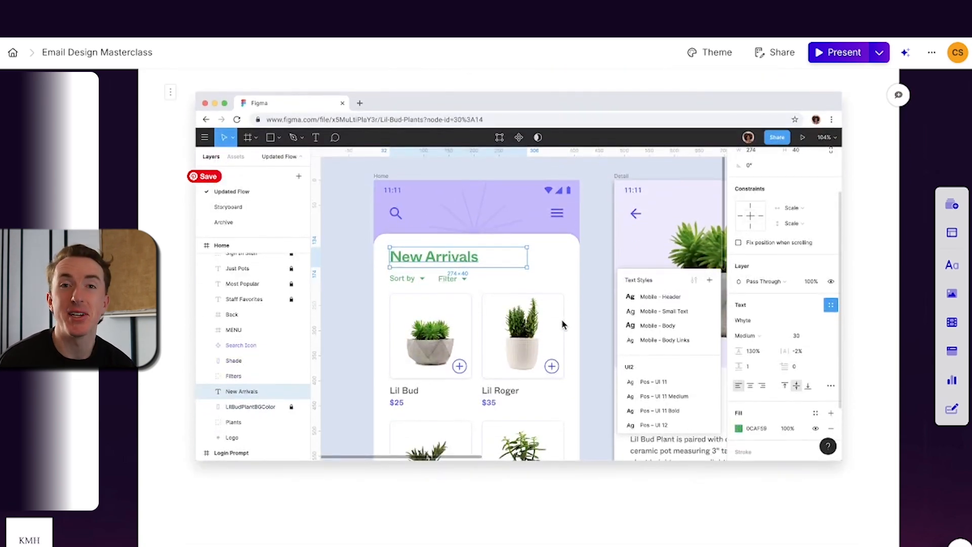
pyautogui.scroll(-1, 562, 324)
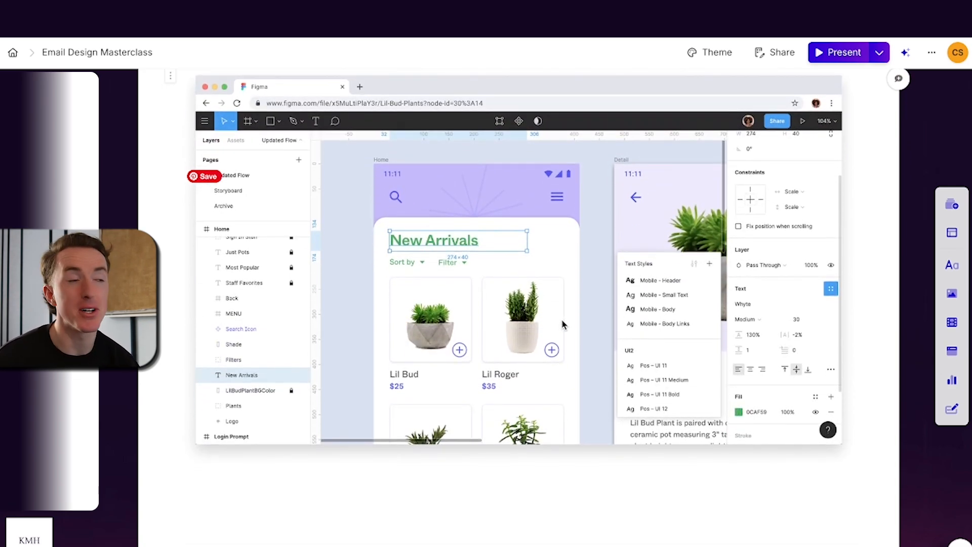
pyautogui.scroll(-12, 562, 326)
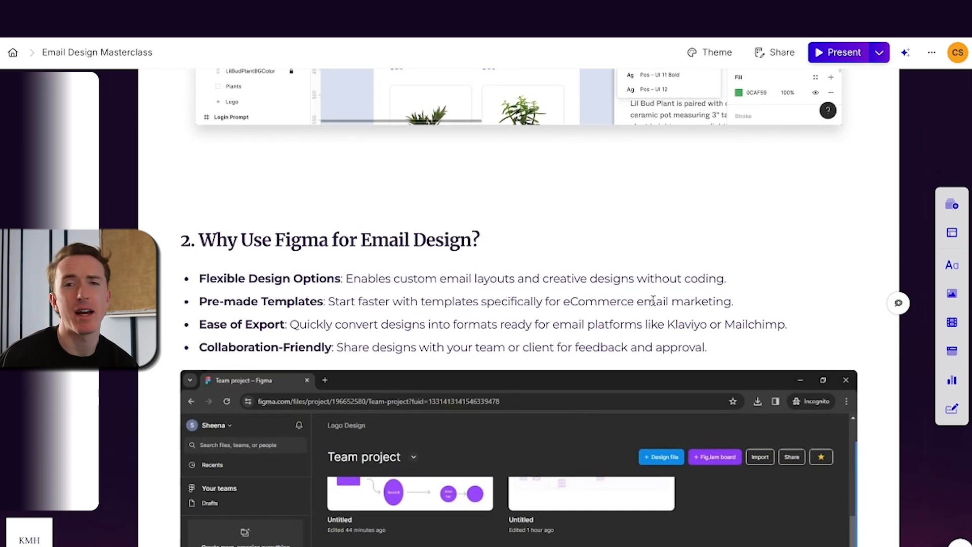
pyautogui.scroll(-1, 653, 301)
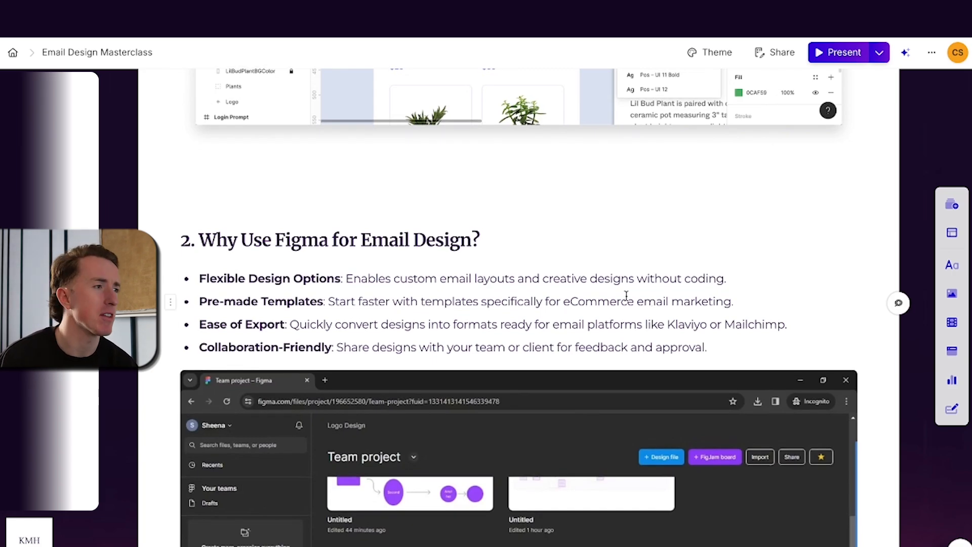
pyautogui.scroll(-1, 678, 302)
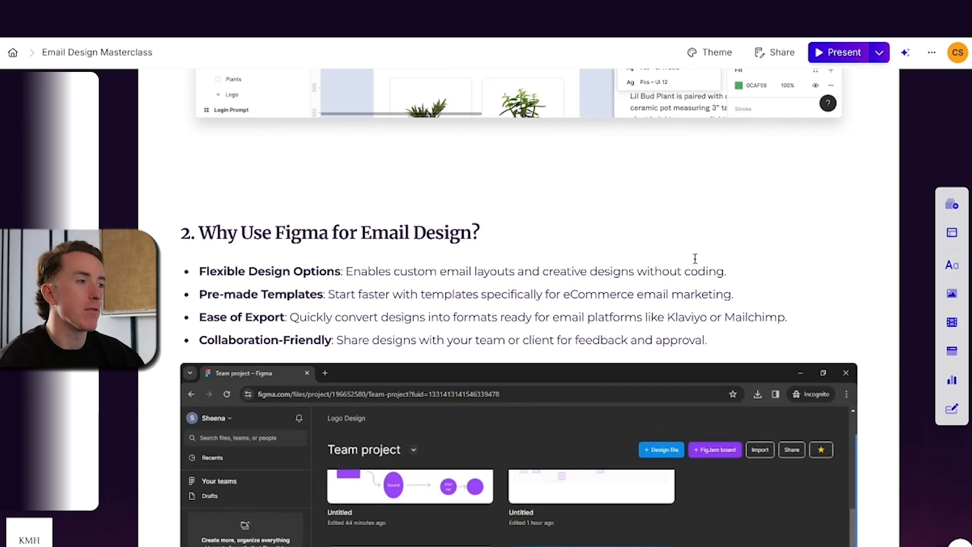
pyautogui.scroll(-2, 696, 260)
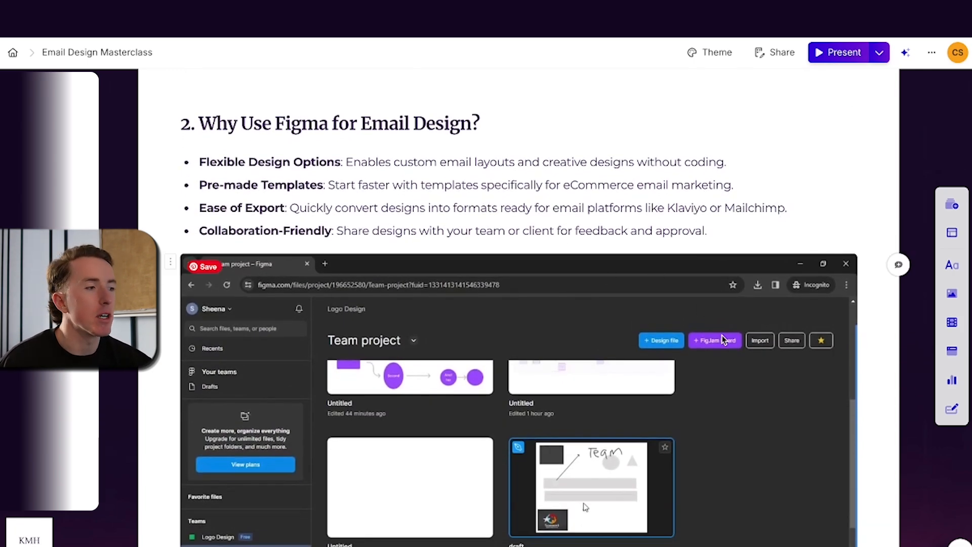
pyautogui.scroll(-3, 718, 336)
pyautogui.scroll(1, 577, 245)
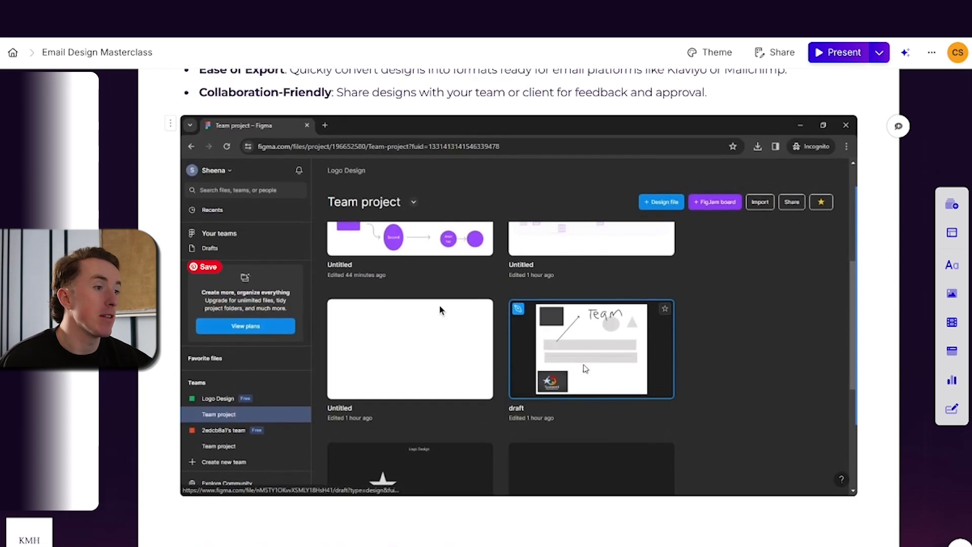
# - Review the key features of Figma for beginners, the example interface screenshots and the tips for beginners
pyautogui.scroll(-8, 524, 336)
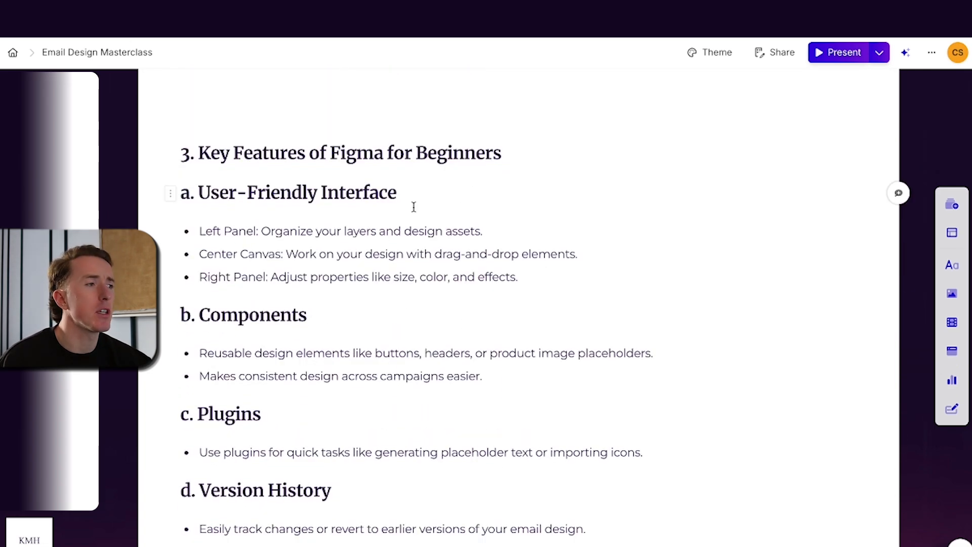
pyautogui.scroll(-1, 271, 265)
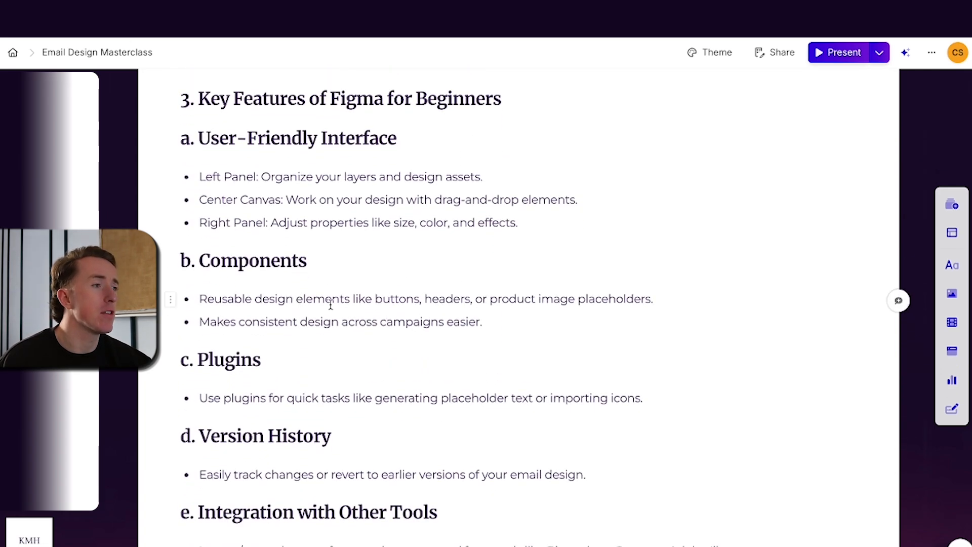
pyautogui.scroll(-1, 483, 327)
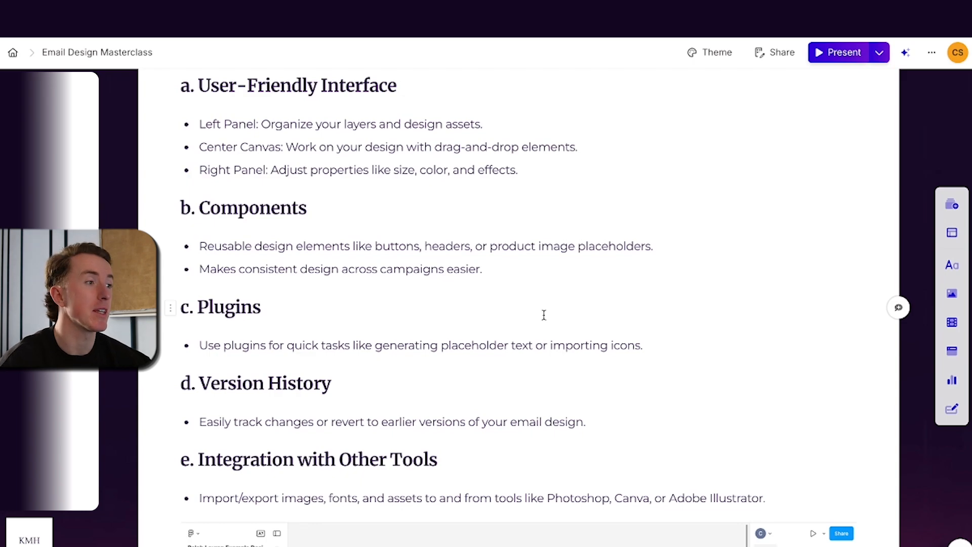
pyautogui.scroll(-2, 484, 360)
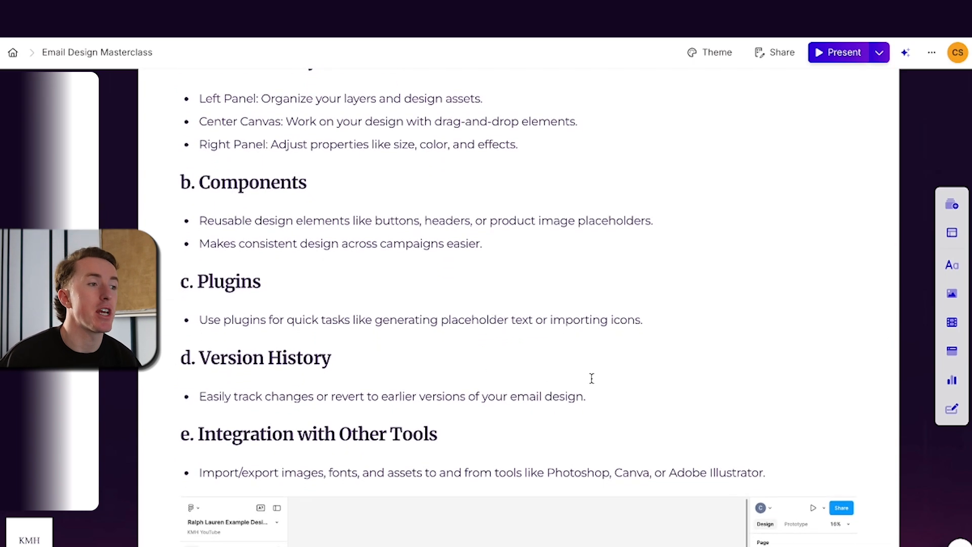
pyautogui.scroll(-1, 591, 379)
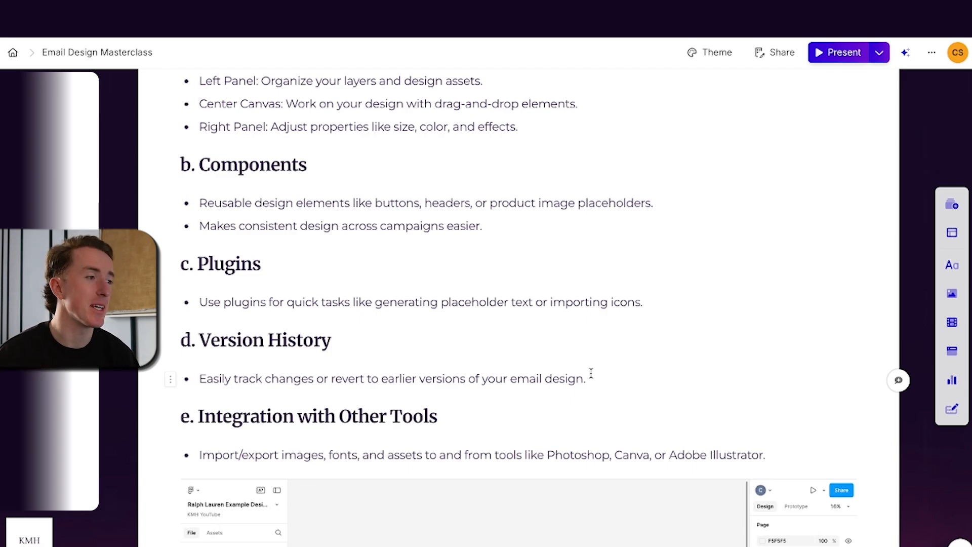
pyautogui.scroll(-3, 588, 373)
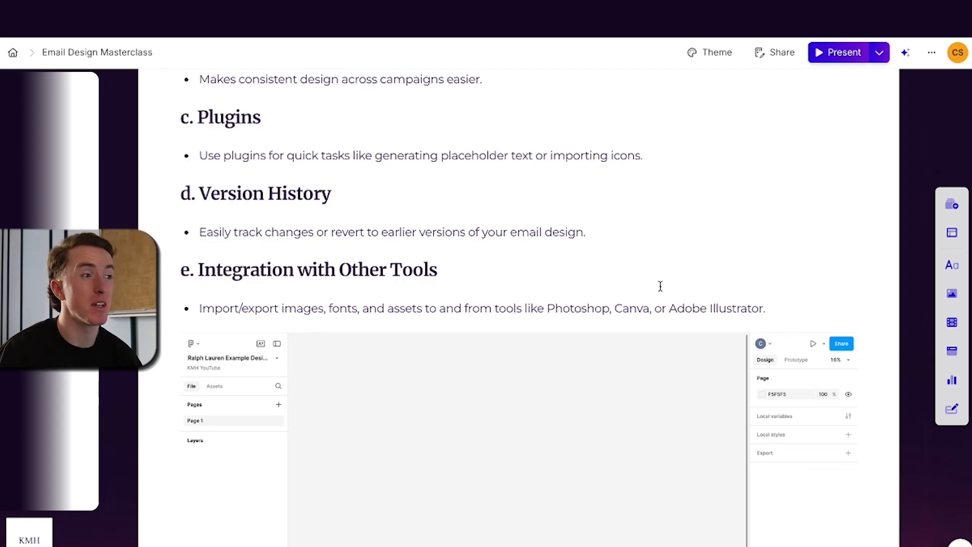
pyautogui.scroll(-4, 661, 289)
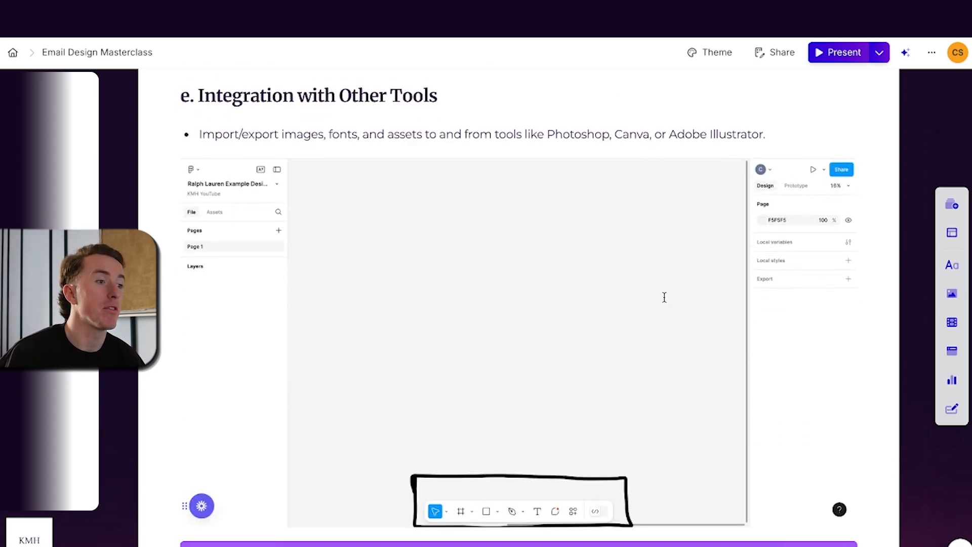
pyautogui.scroll(-10, 630, 252)
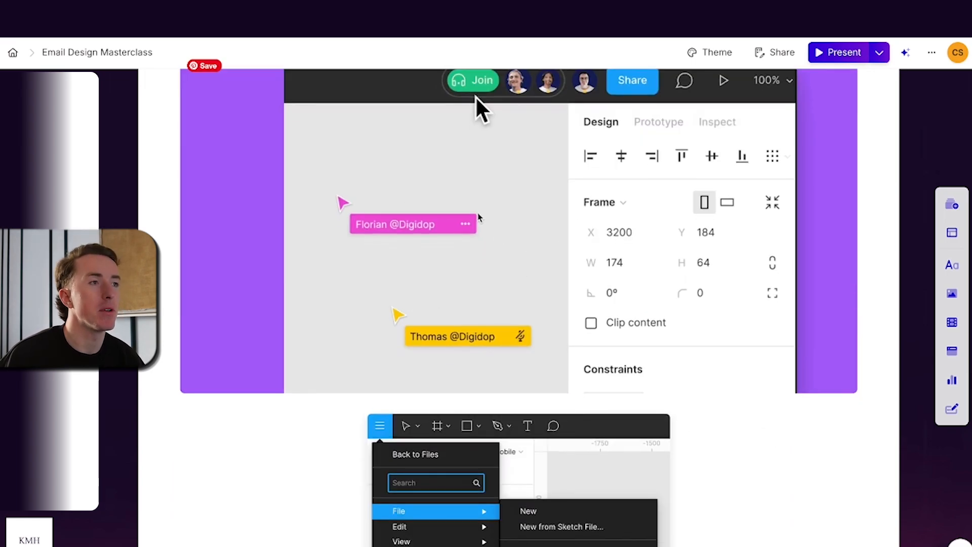
pyautogui.scroll(2, 556, 228)
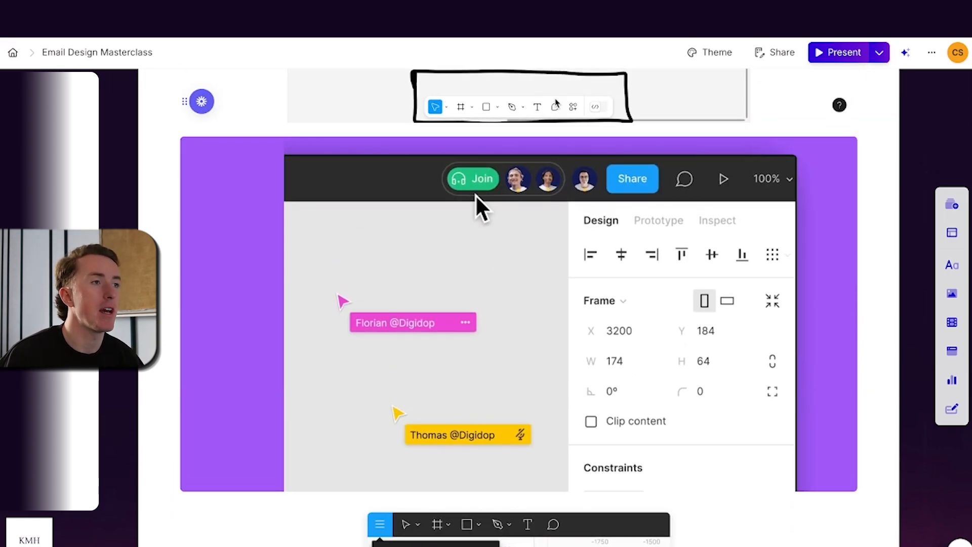
pyautogui.scroll(-7, 553, 282)
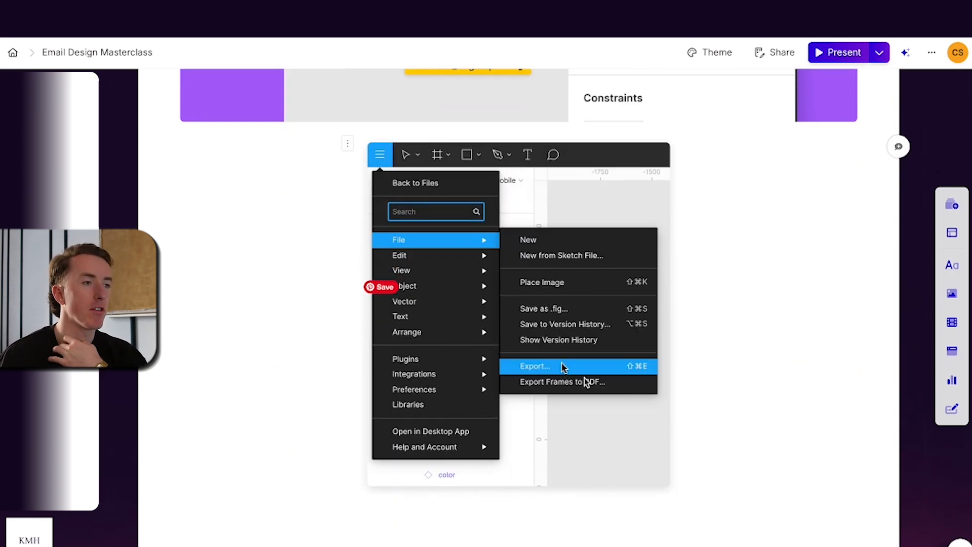
pyautogui.scroll(-4, 584, 378)
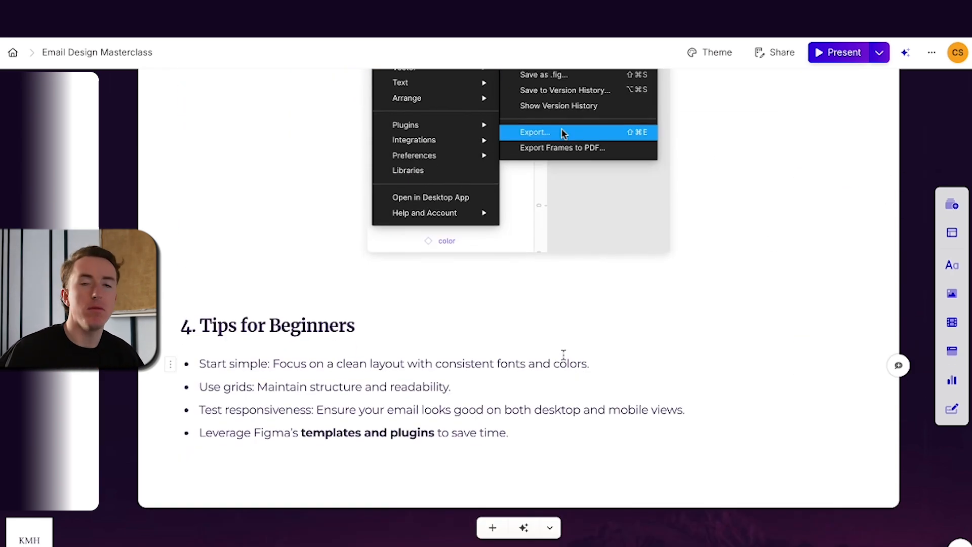
pyautogui.scroll(-1, 563, 352)
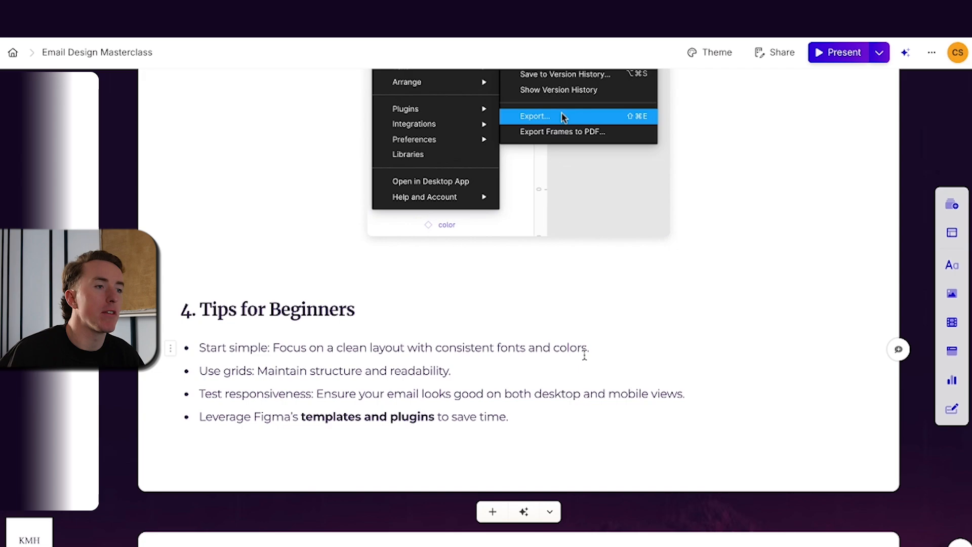
pyautogui.scroll(-5, 584, 355)
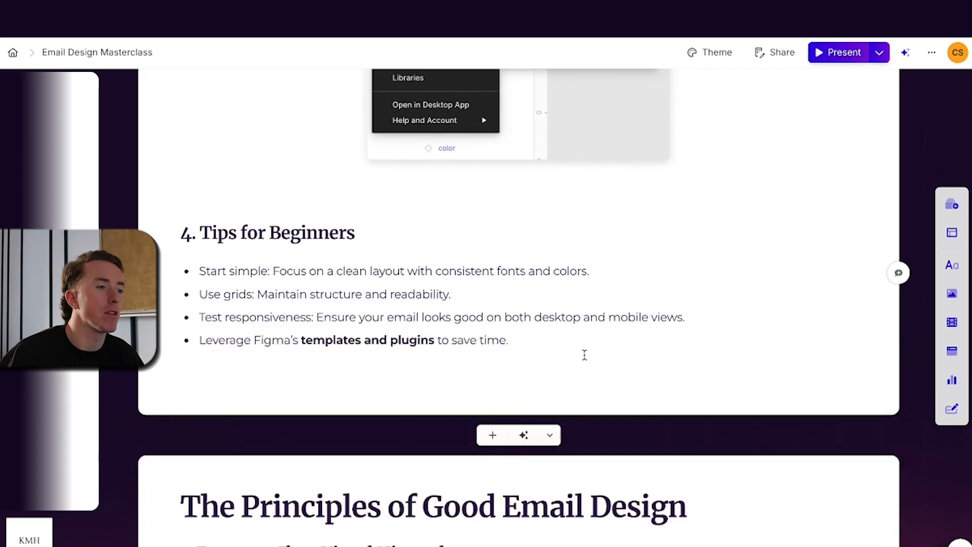
pyautogui.scroll(2, 584, 354)
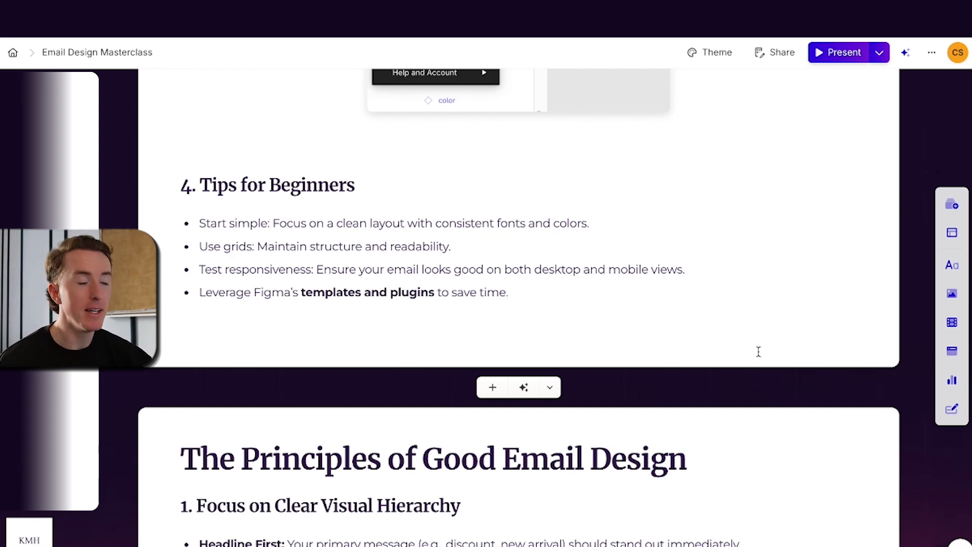
# - Read the clear visual hierarchy section on the Principles of Good Email Design card
pyautogui.scroll(-3, 759, 351)
pyautogui.scroll(-3, 758, 349)
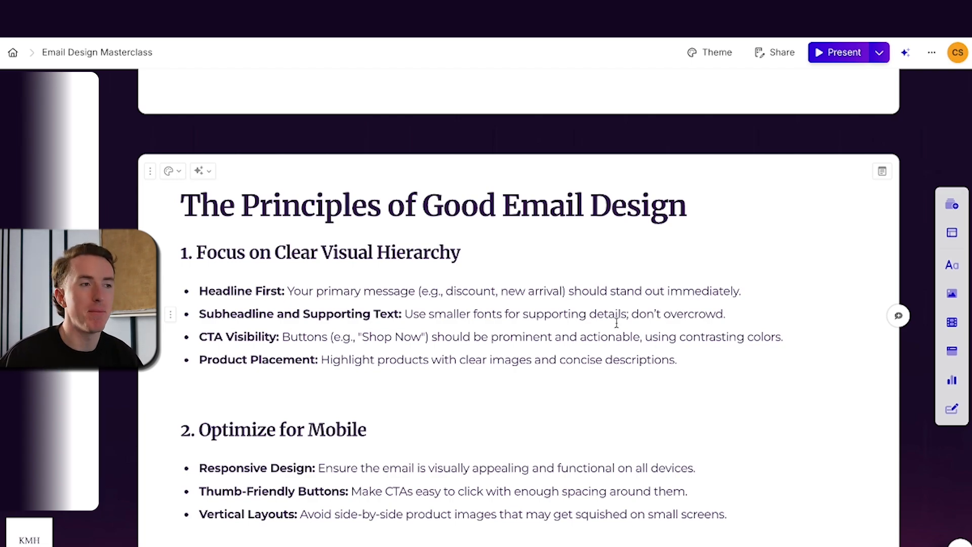
pyautogui.moveTo(735, 317); pyautogui.dragTo(654, 319)
pyautogui.click(690, 319)
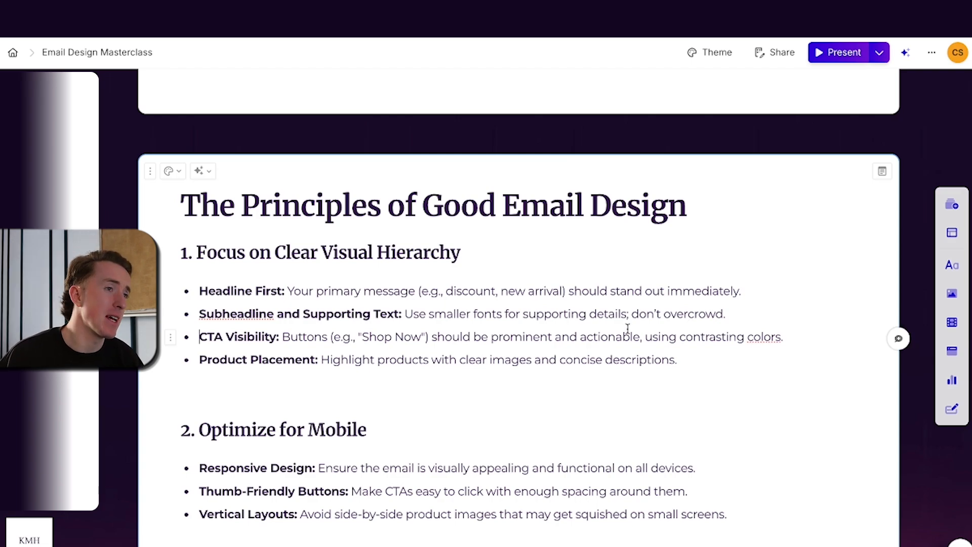
pyautogui.scroll(-1, 590, 290)
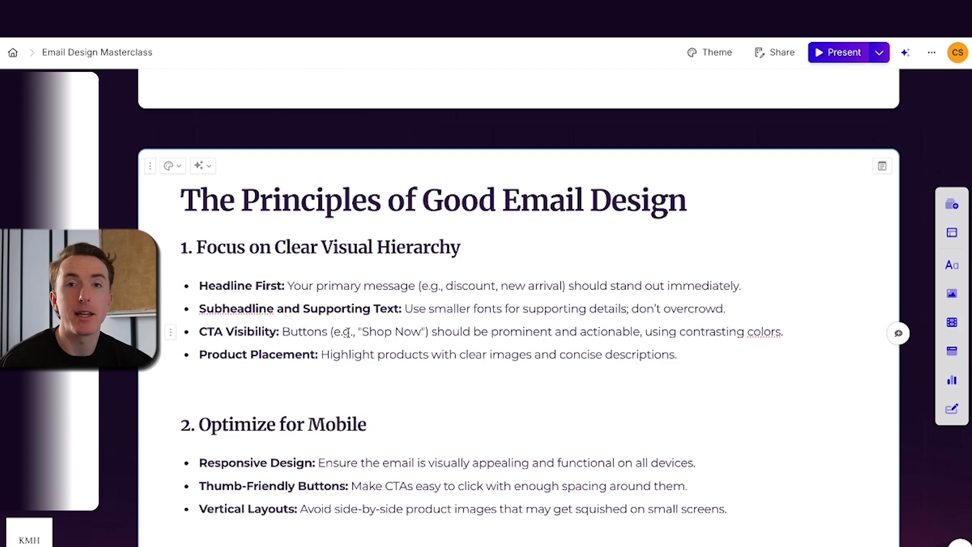
# - Read the remaining email design principles, from mobile optimization and brand consistency through load speed and visual appeal
pyautogui.scroll(-4, 412, 347)
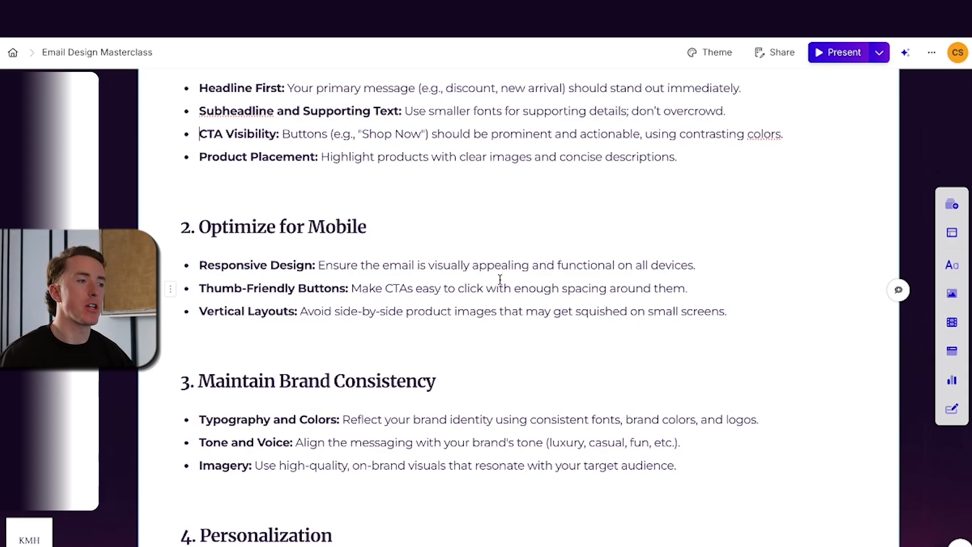
pyautogui.scroll(-2, 560, 311)
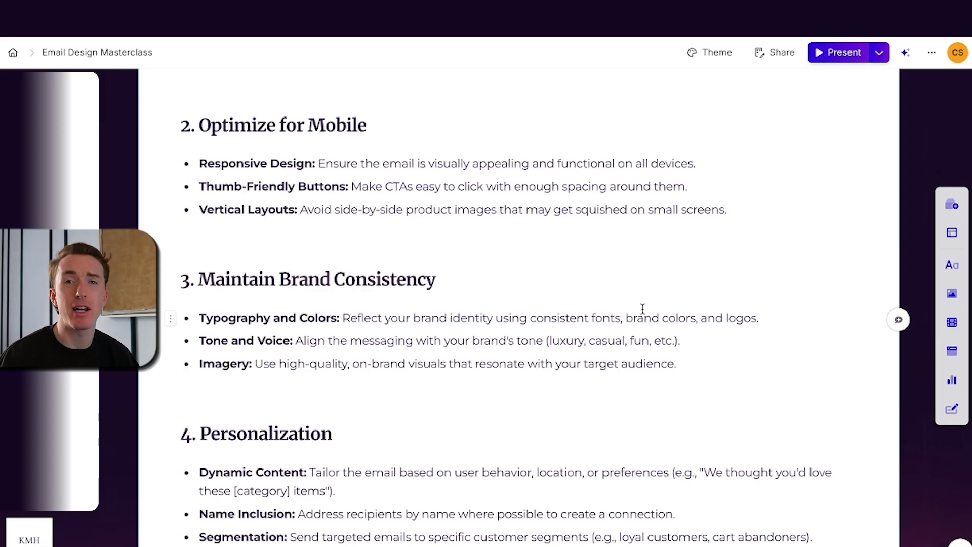
pyautogui.scroll(-3, 642, 308)
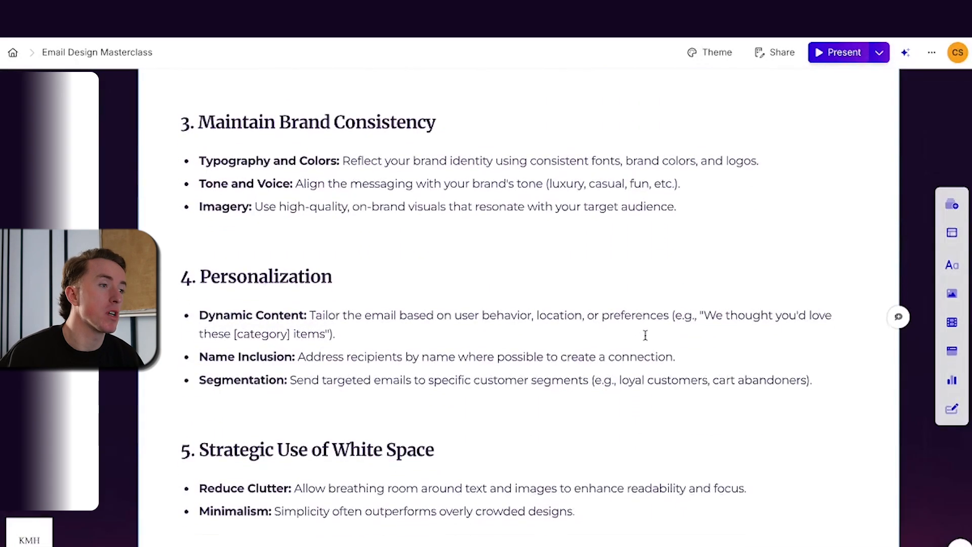
pyautogui.scroll(-3, 645, 336)
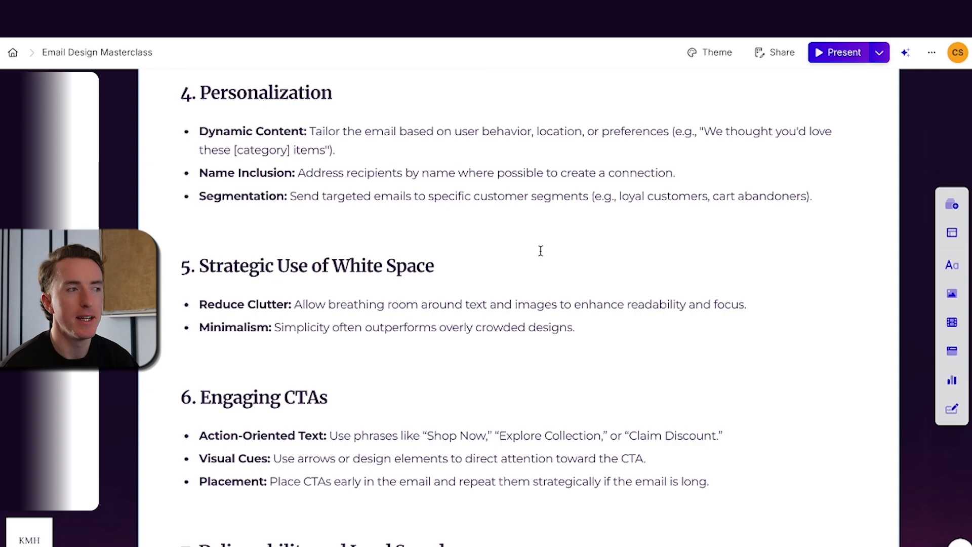
pyautogui.scroll(-3, 530, 321)
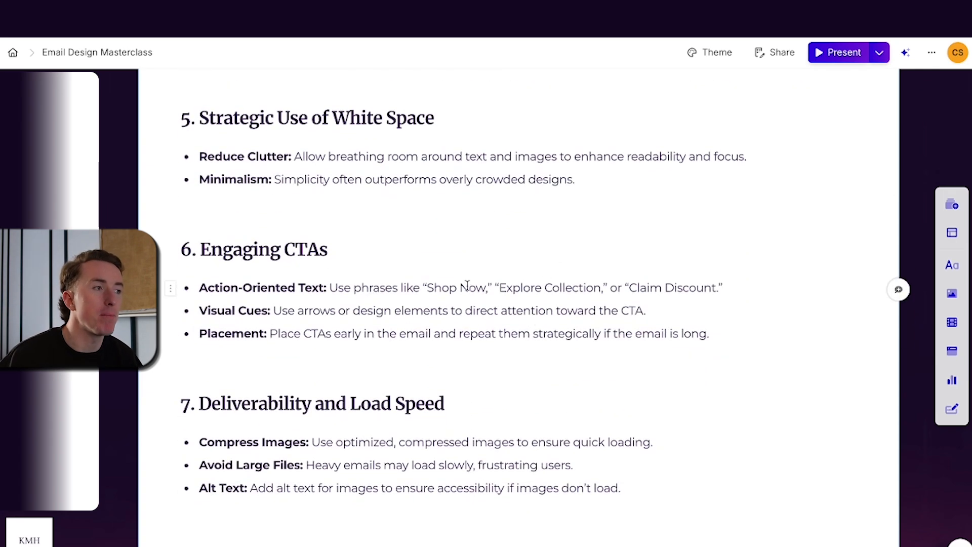
pyautogui.scroll(-4, 484, 299)
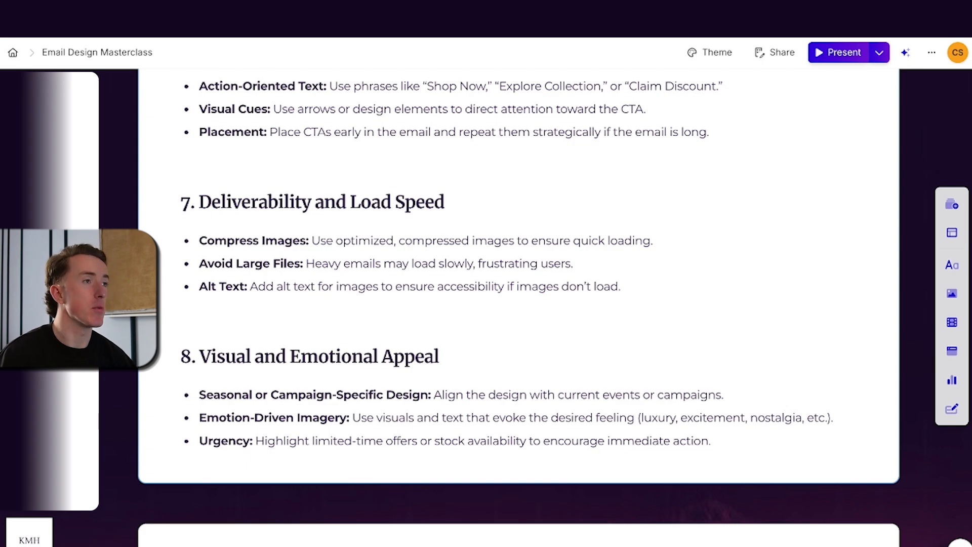
# - Look up the Squoosh web app in a new browser tab
pyautogui.hotkey('ctrl', 't')
pyautogui.write('squoosh')
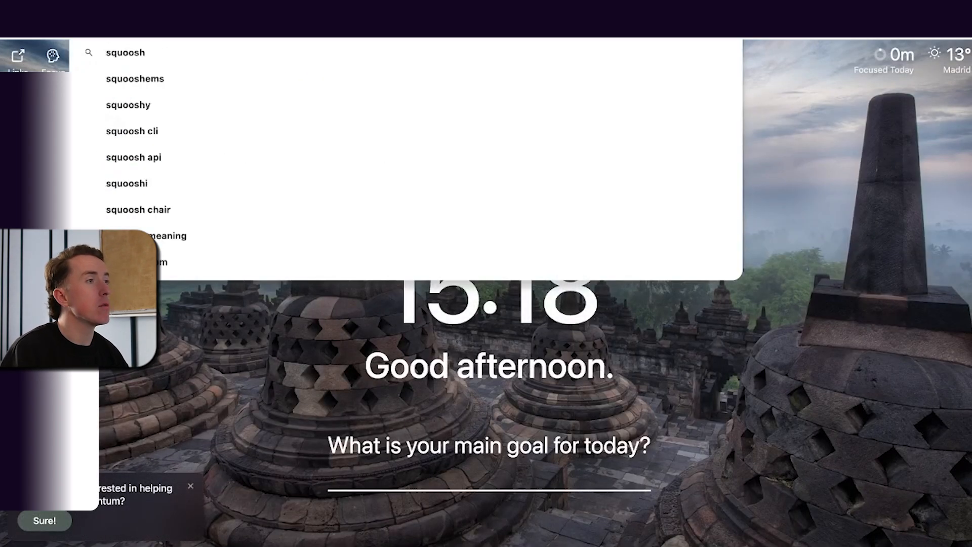
pyautogui.press('BackSpace')
pyautogui.press('BackSpace')
pyautogui.press('BackSpace')
pyautogui.press('BackSpace')
pyautogui.press('BackSpace')
pyautogui.press('BackSpace')
pyautogui.press('BackSpace')
pyautogui.write('sq')
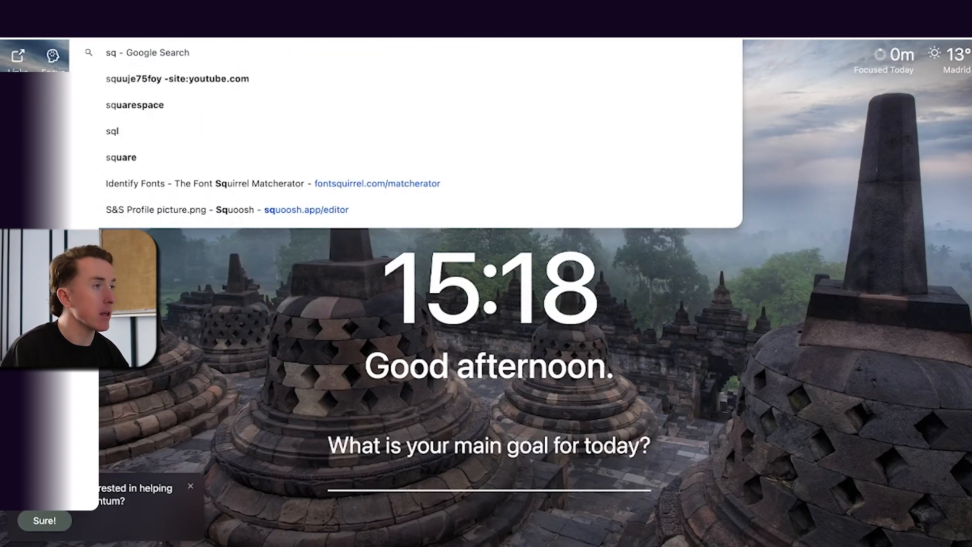
pyautogui.write('uo')
pyautogui.press('Return')
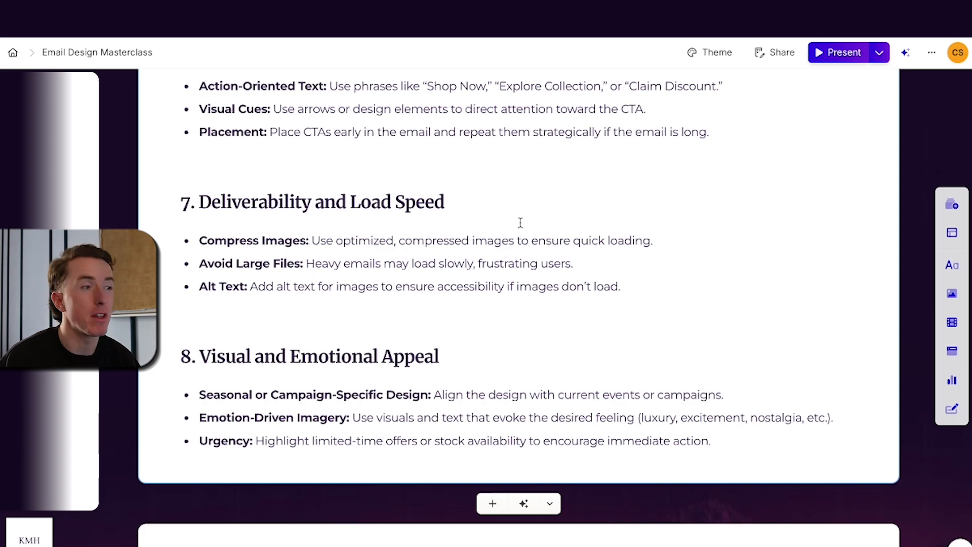
# - Read the visual and emotional appeal section and The #1 Pitfall To Avoid card with its bell-curve illustration
pyautogui.scroll(-1, 520, 223)
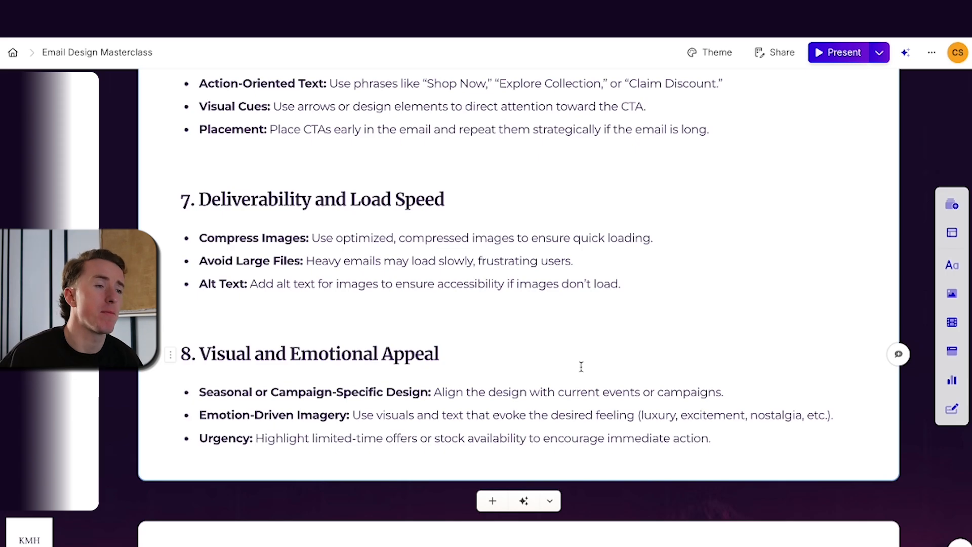
pyautogui.scroll(-6, 677, 375)
pyautogui.scroll(-3, 679, 377)
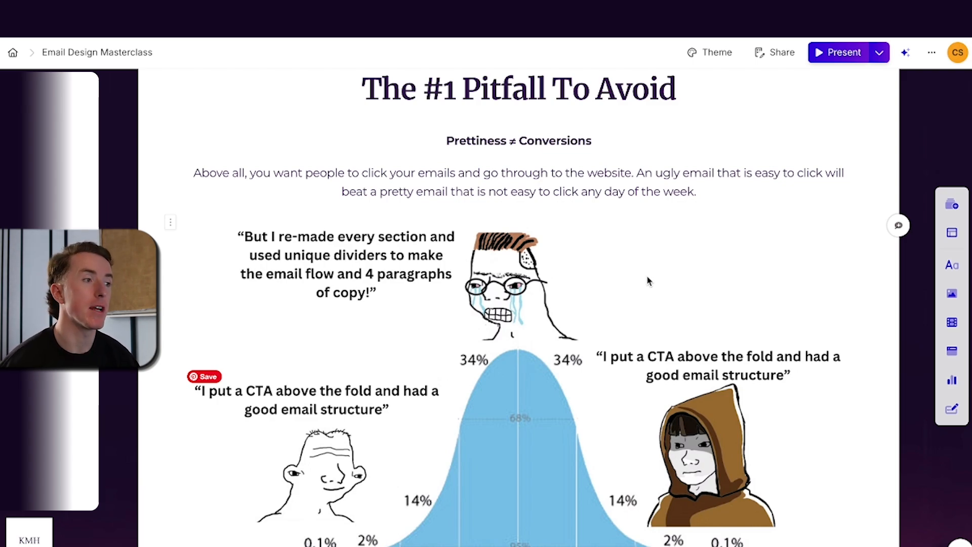
pyautogui.scroll(-1, 893, 324)
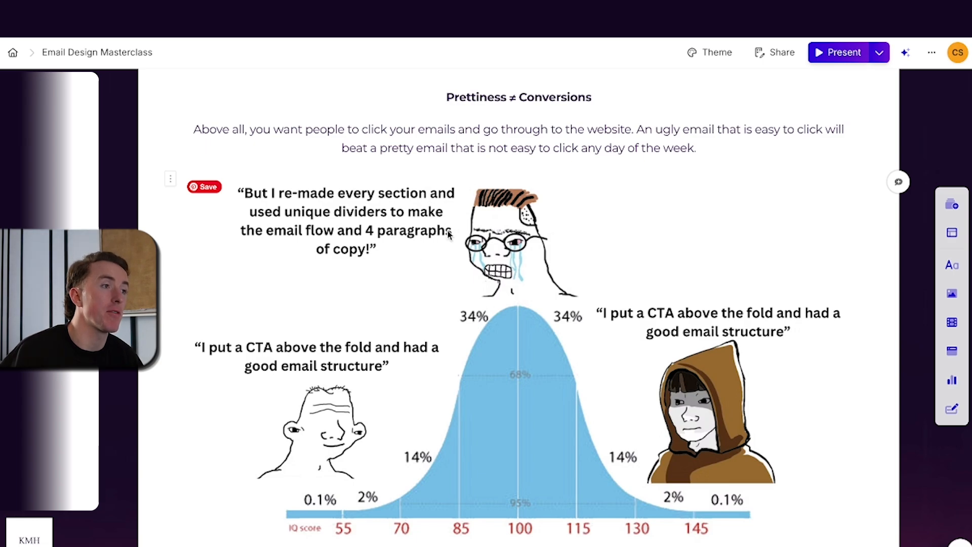
pyautogui.scroll(-1, 424, 254)
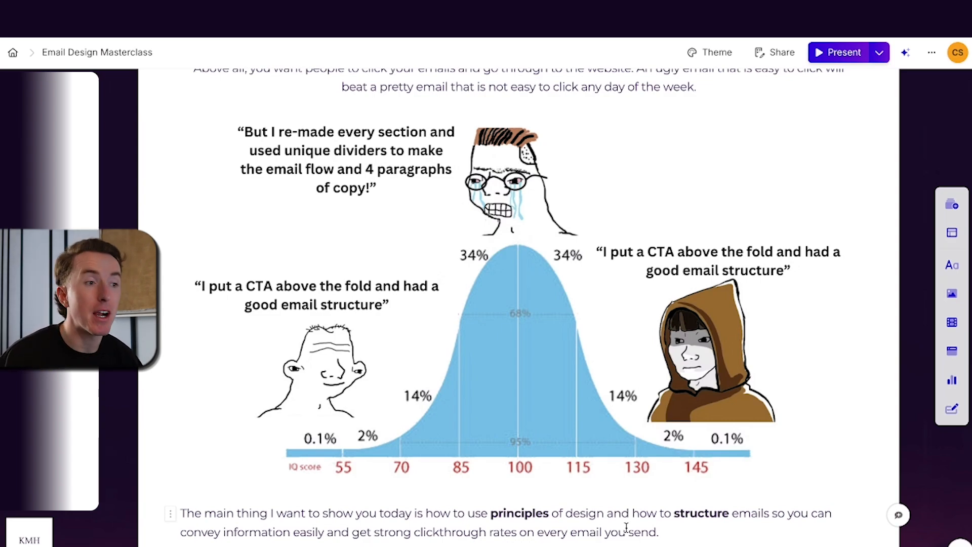
pyautogui.scroll(-1, 628, 528)
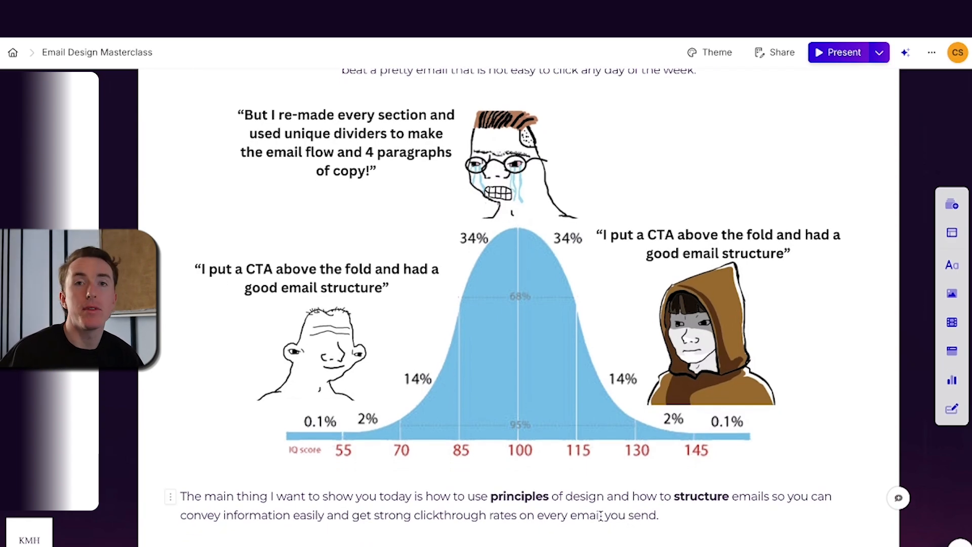
pyautogui.scroll(-3, 600, 515)
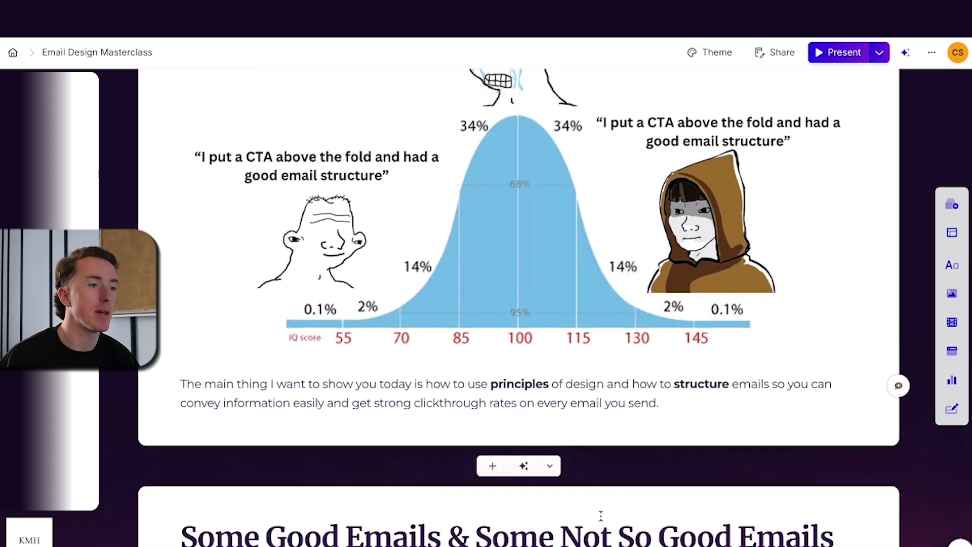
# - Open the knee pain email image from the Good Emails examples in its own browser tab
pyautogui.scroll(-5, 601, 514)
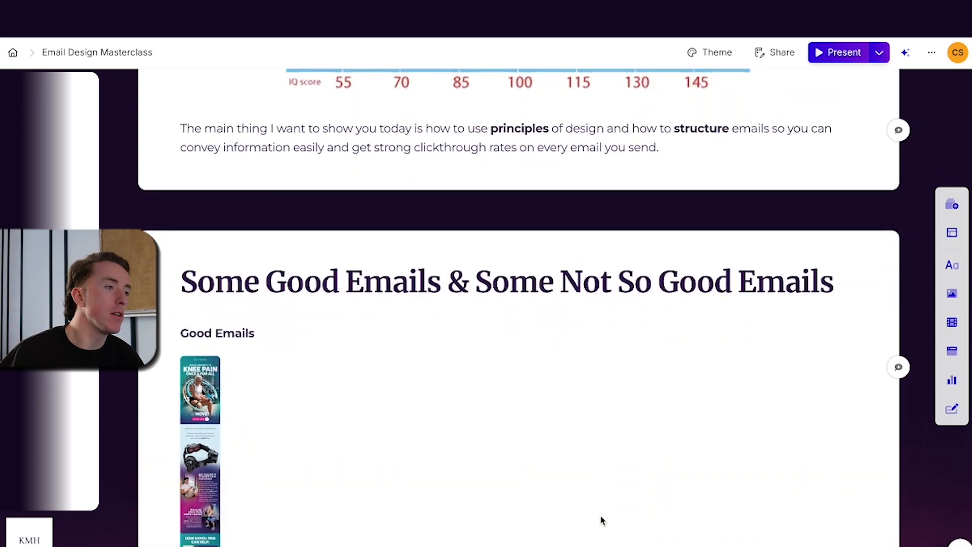
pyautogui.scroll(-2, 601, 520)
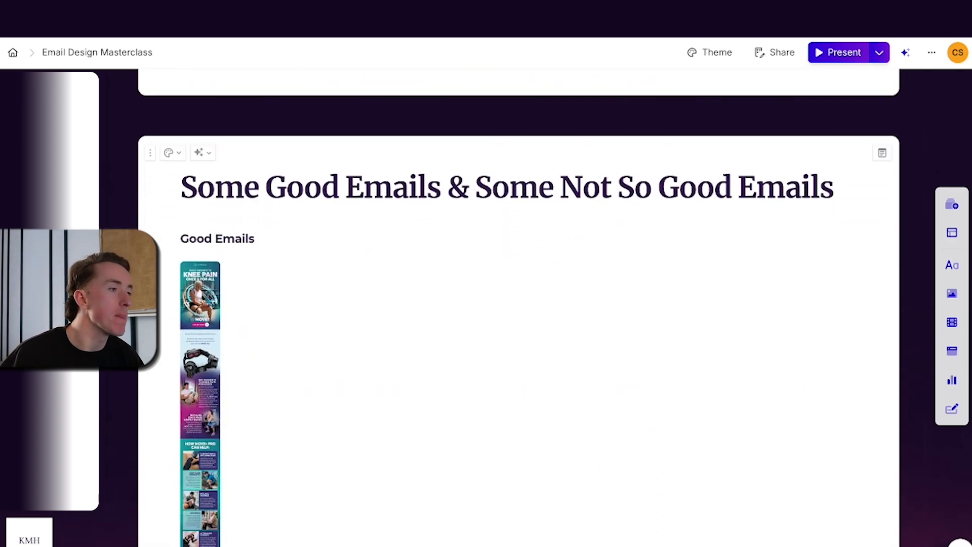
pyautogui.scroll(-2, 399, 450)
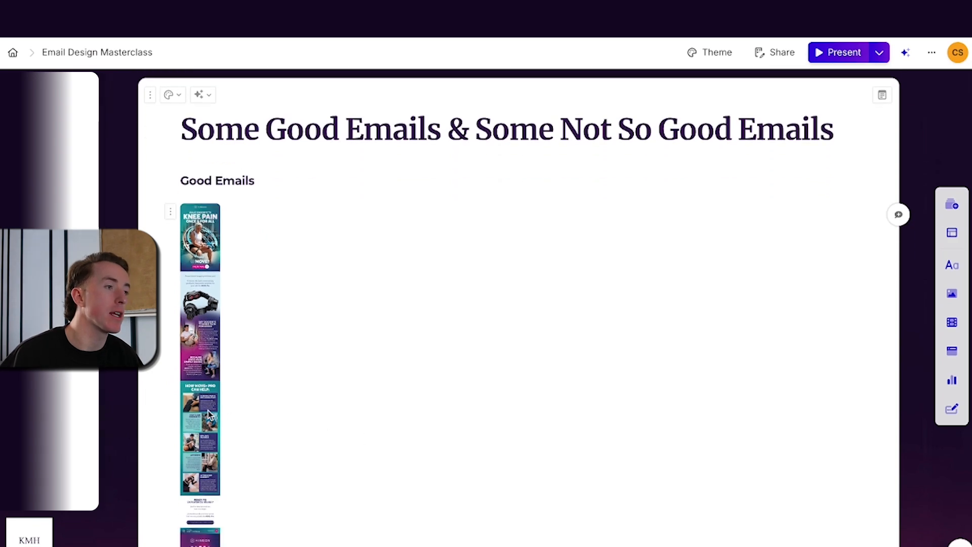
pyautogui.rightClick(209, 414)
pyautogui.click(221, 407)
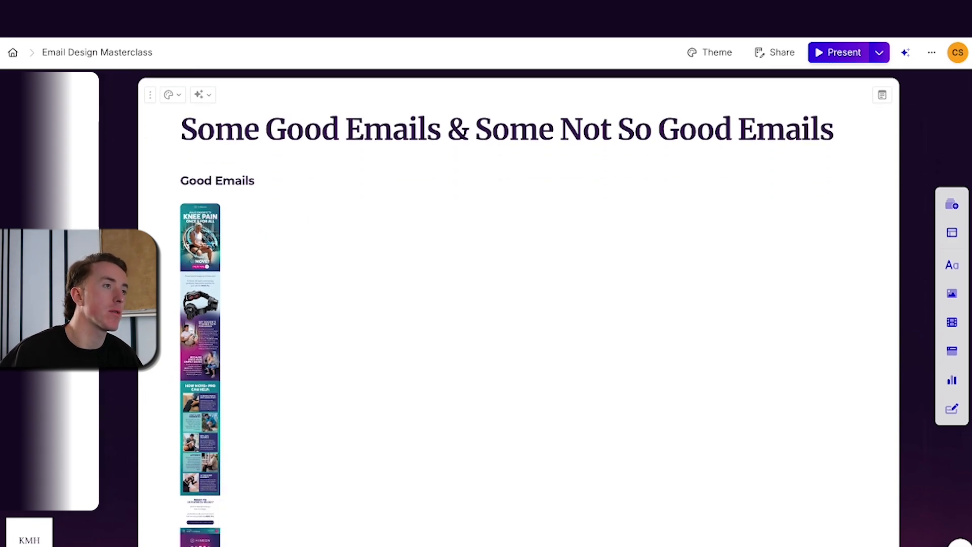
pyautogui.click(324, 16)
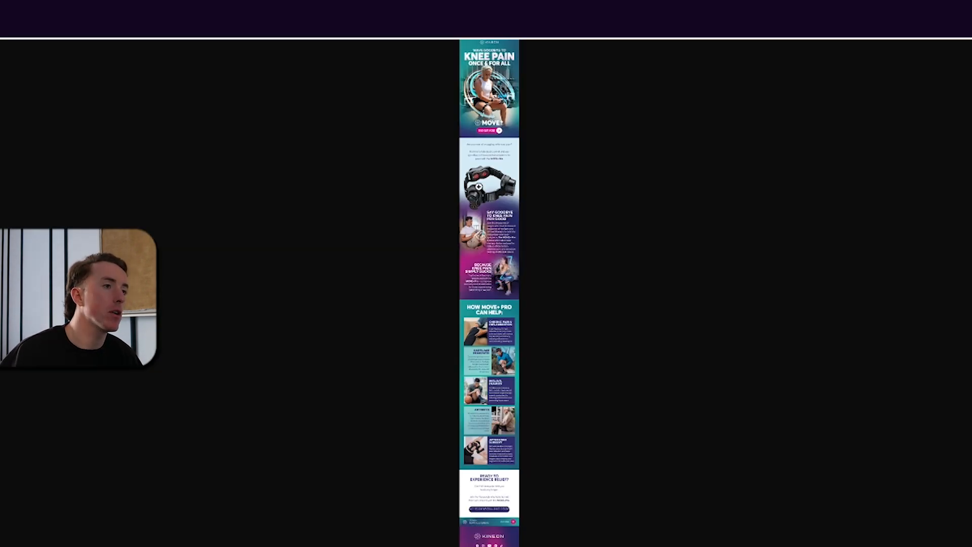
# - Examine the Kineon knee pain email at full size, from its hero section and call-to-action to the footer
pyautogui.click(489, 161)
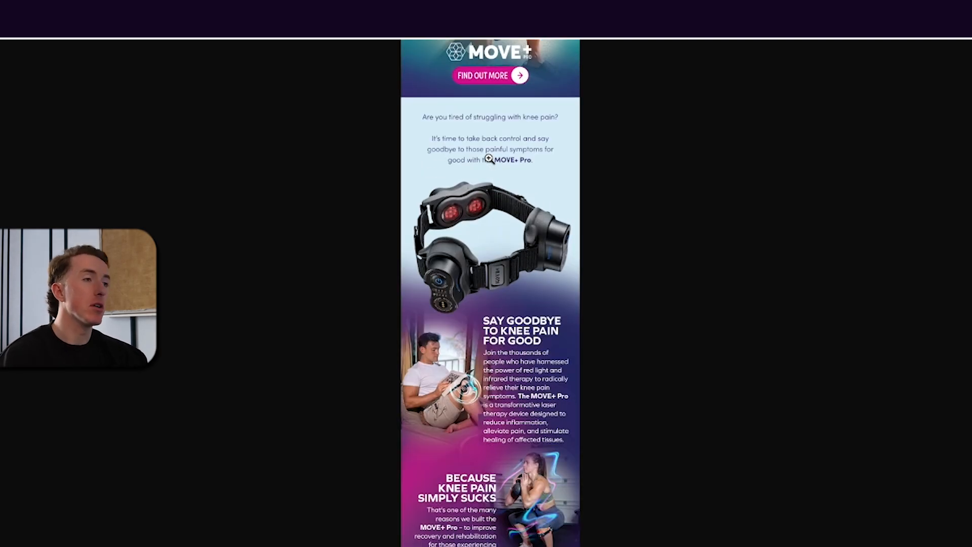
pyautogui.scroll(5, 489, 159)
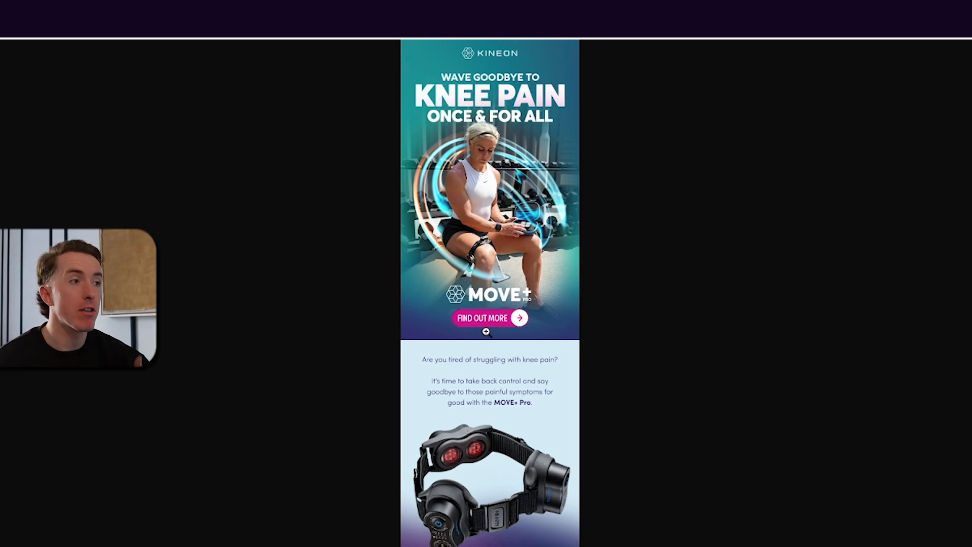
pyautogui.scroll(-3, 563, 346)
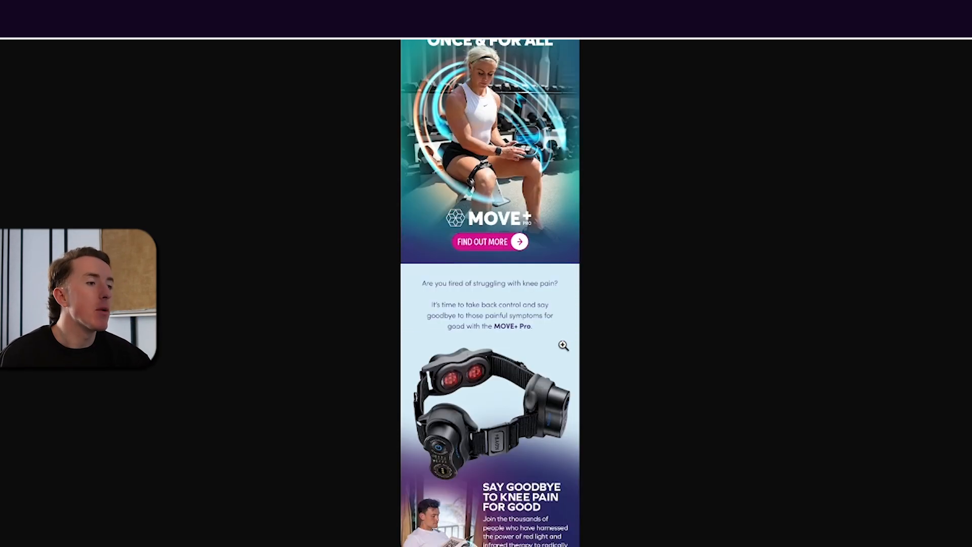
pyautogui.scroll(-2, 563, 345)
pyautogui.scroll(-1, 536, 288)
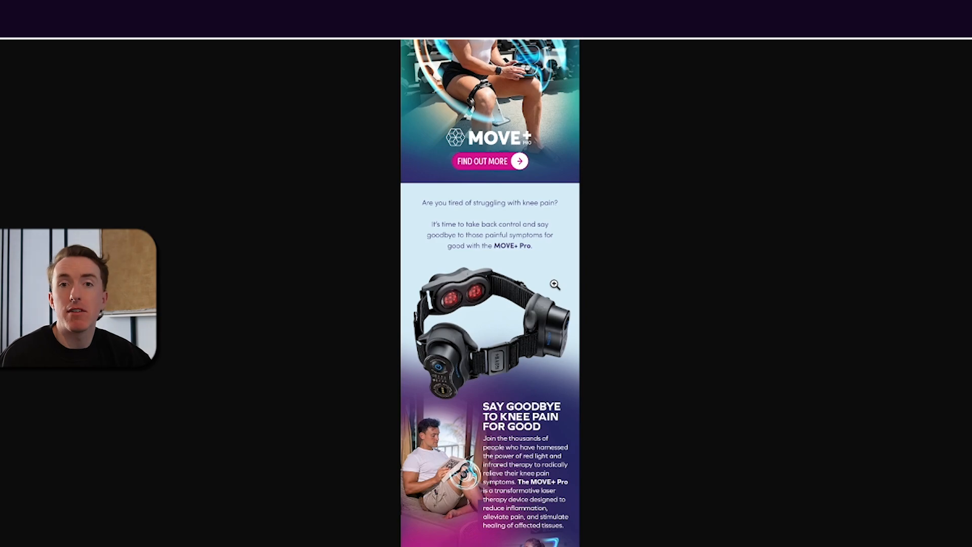
pyautogui.scroll(-7, 555, 285)
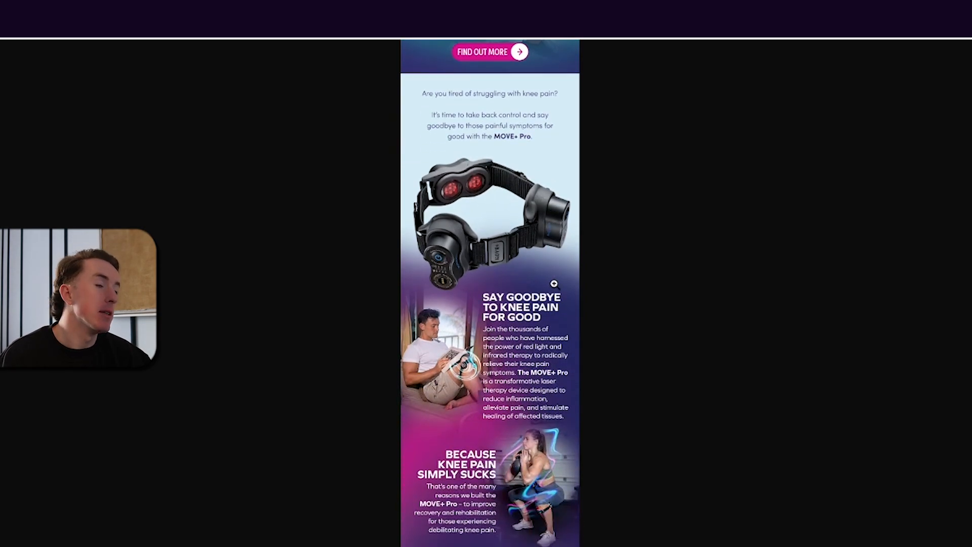
pyautogui.scroll(-9, 553, 284)
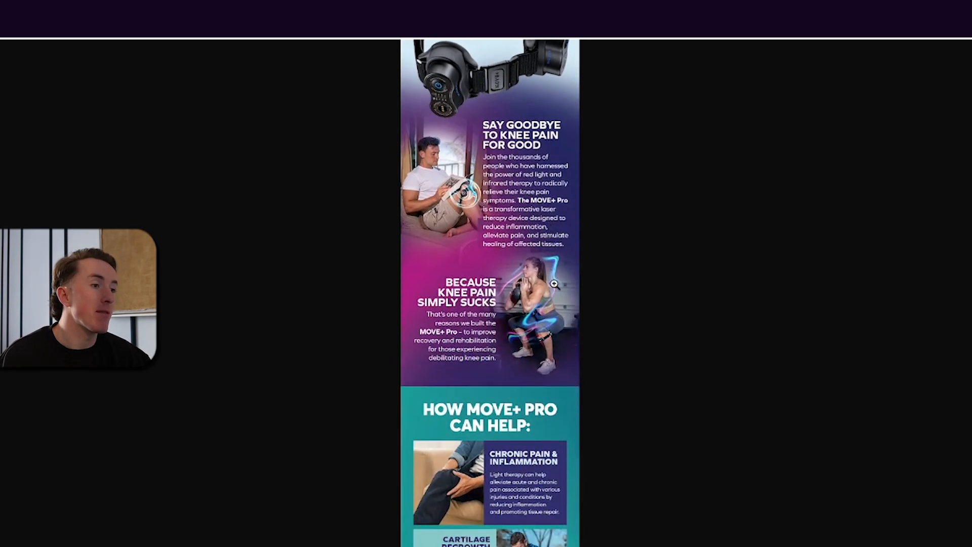
pyautogui.scroll(-12, 553, 283)
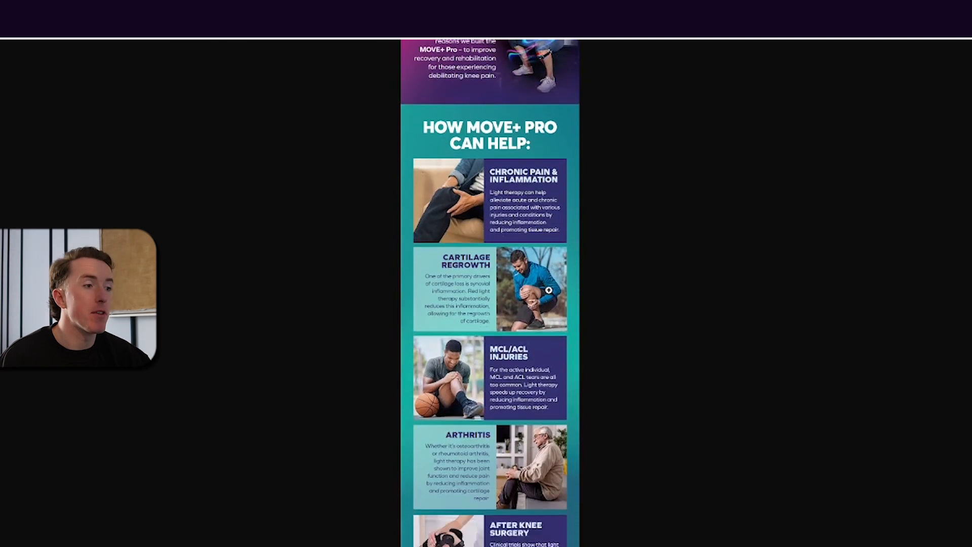
pyautogui.scroll(-7, 548, 290)
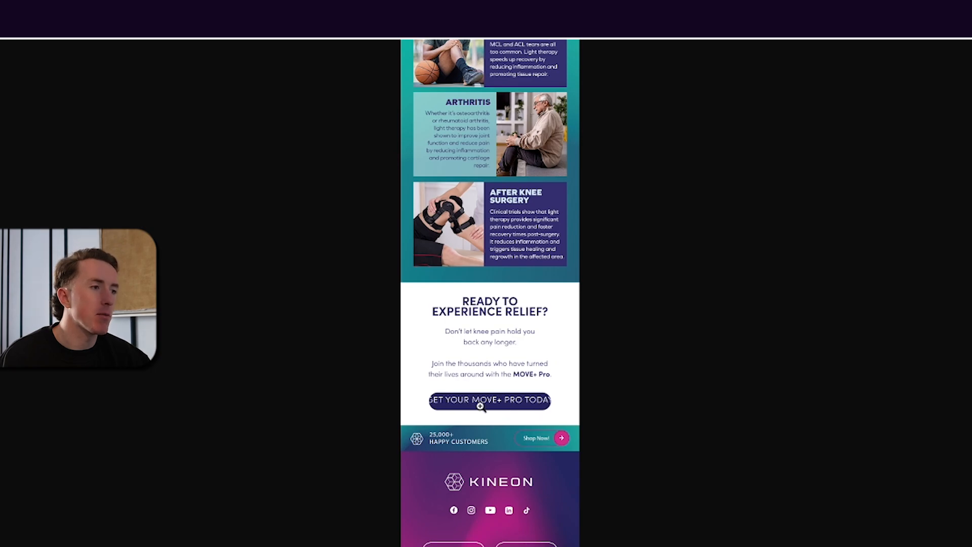
pyautogui.scroll(20, 506, 314)
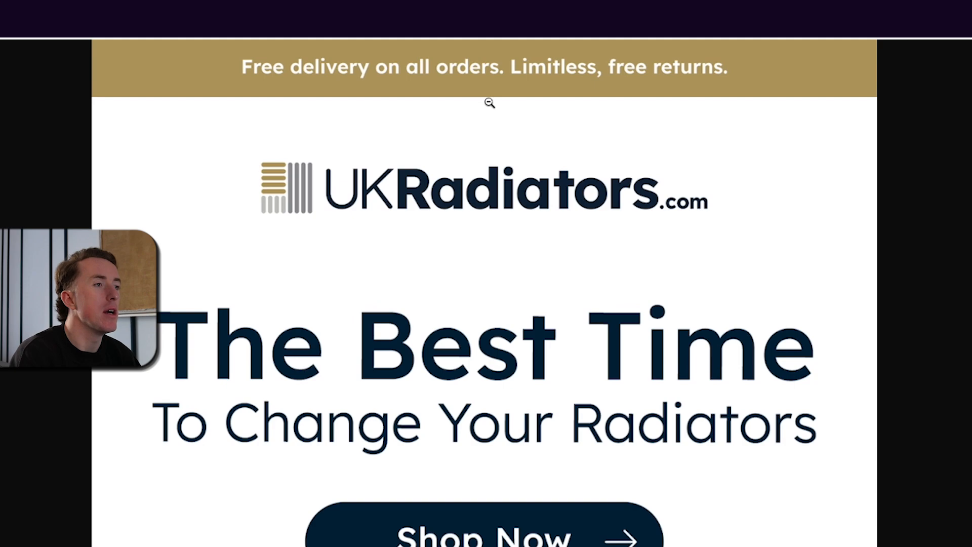
# - Fit the UKRadiators email to the window and enlarge it again to examine its layout and opening sections
pyautogui.click(479, 198)
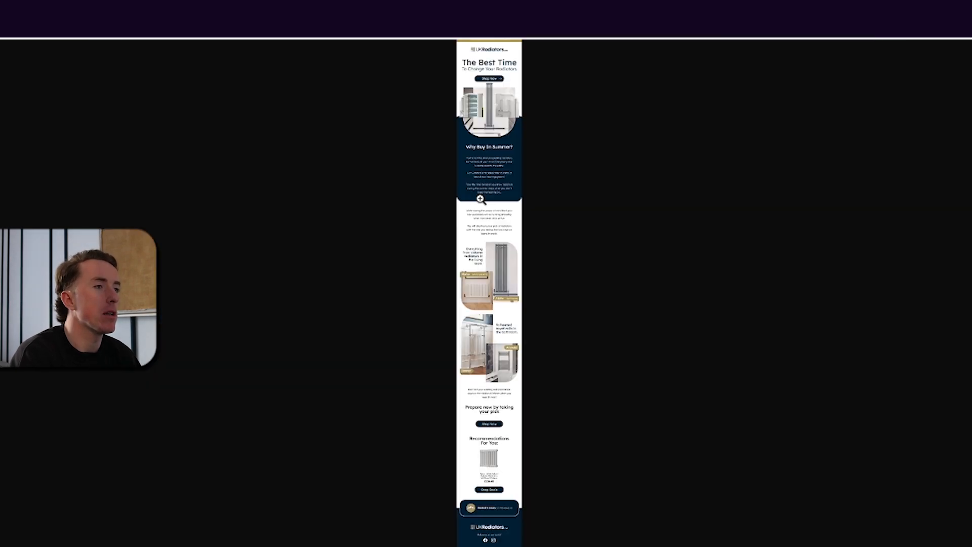
pyautogui.click(480, 198)
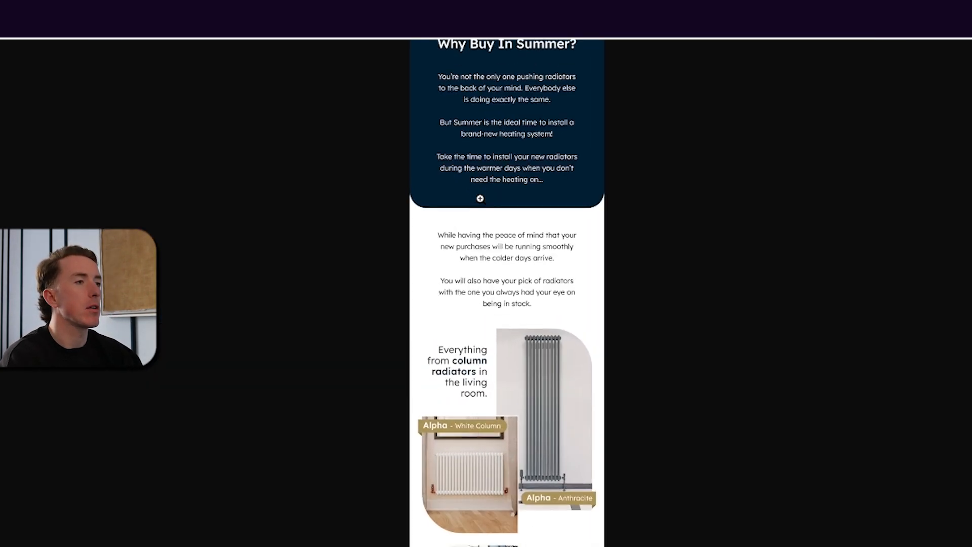
pyautogui.scroll(5, 481, 199)
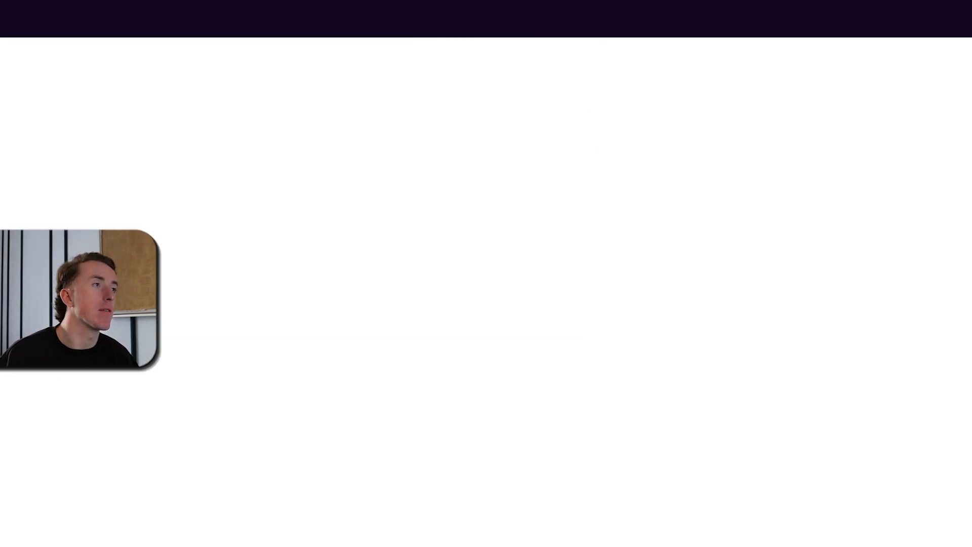
# - Open the Leonisa Black Friday and Jeune Premier email images from the Not So Good Emails section in separate browser tabs
pyautogui.scroll(-6, 498, 266)
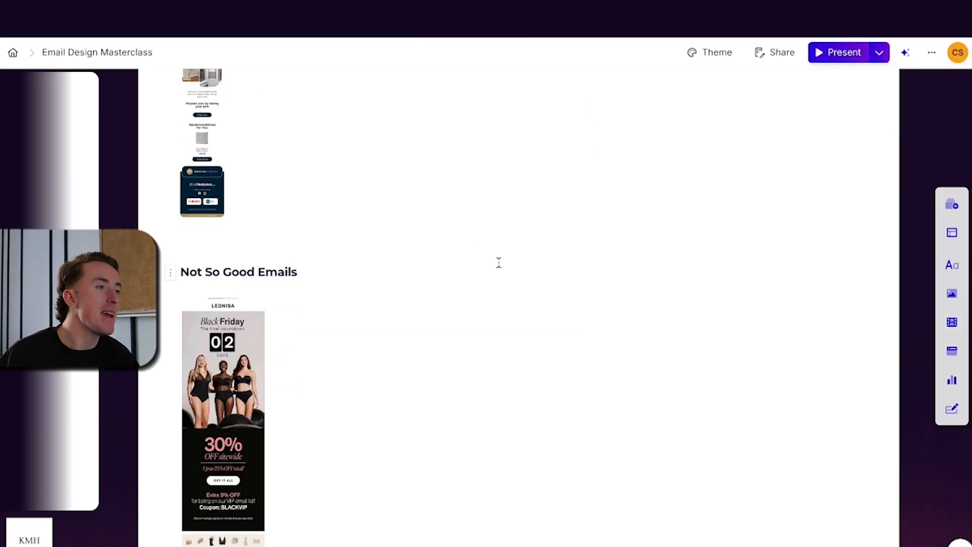
pyautogui.rightClick(248, 396)
pyautogui.click(327, 183)
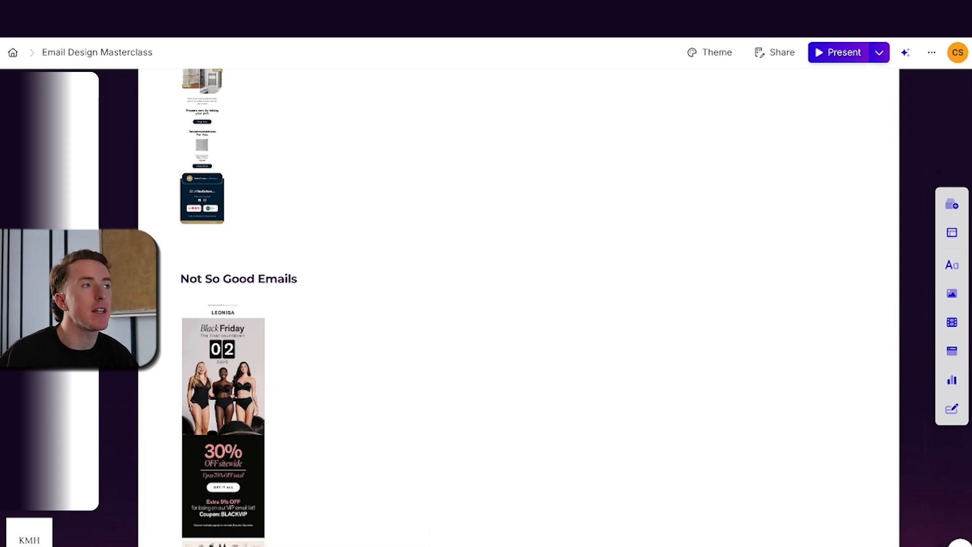
pyautogui.scroll(-3, 353, 314)
pyautogui.scroll(-1, 353, 313)
pyautogui.rightClick(233, 400)
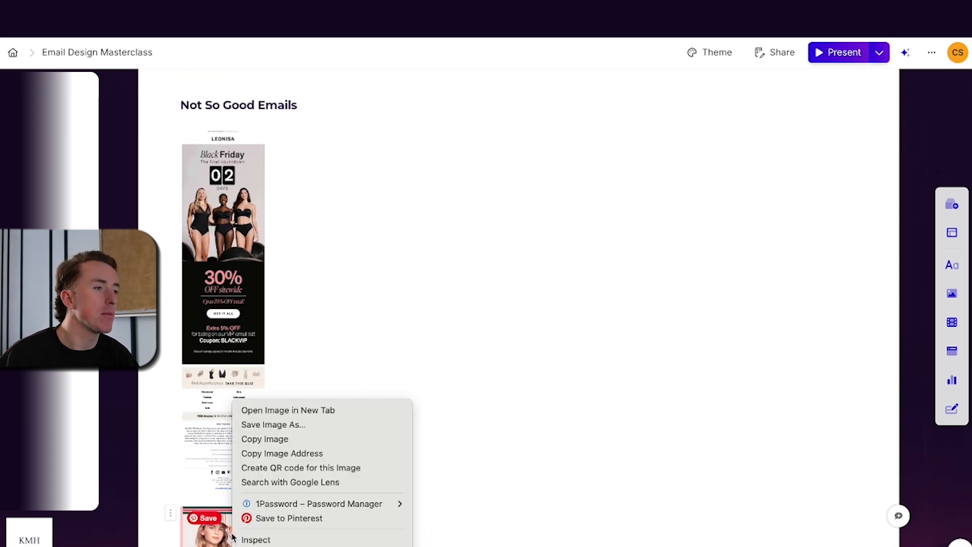
pyautogui.click(319, 411)
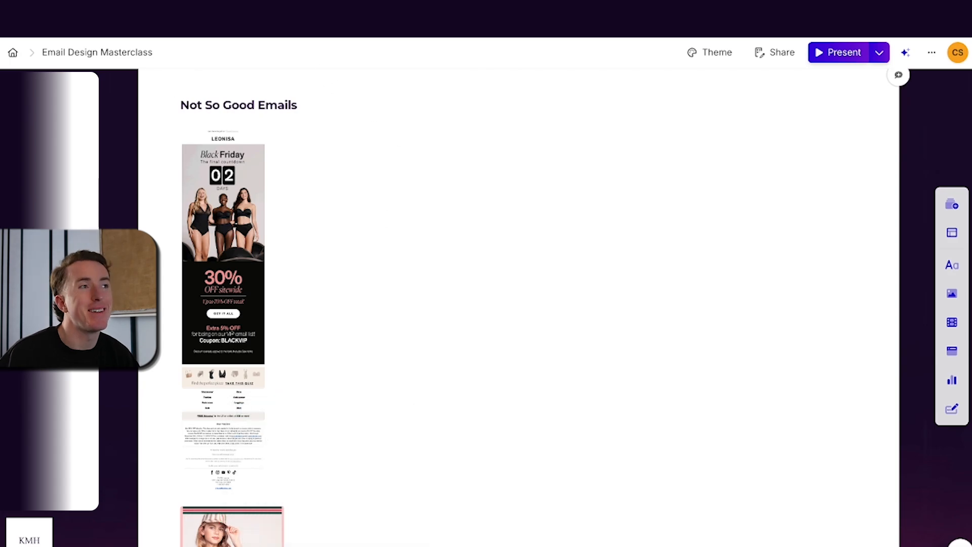
# - Enlarge the Leonisa Black Friday email to examine its countdown and hero image
pyautogui.click(309, 15)
pyautogui.click(494, 204)
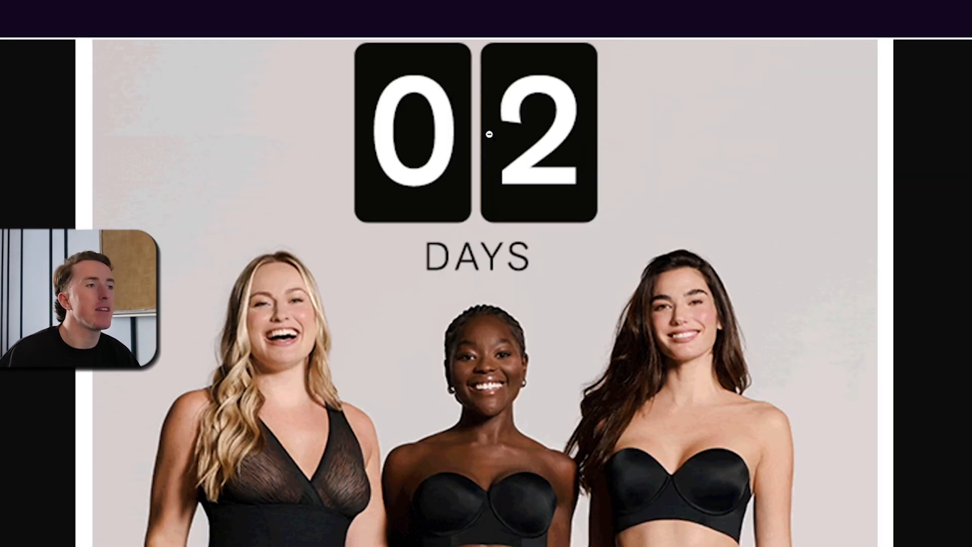
pyautogui.click(511, 177)
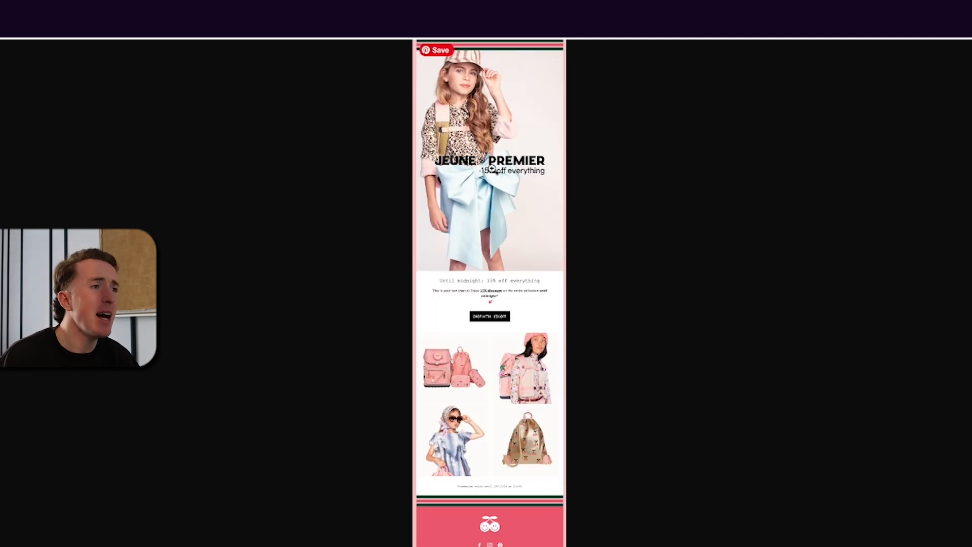
# - Enlarge the Jeune Premier email to examine its hero image and the overlaid "-15% off everything" headline
pyautogui.click(493, 168)
pyautogui.click(505, 204)
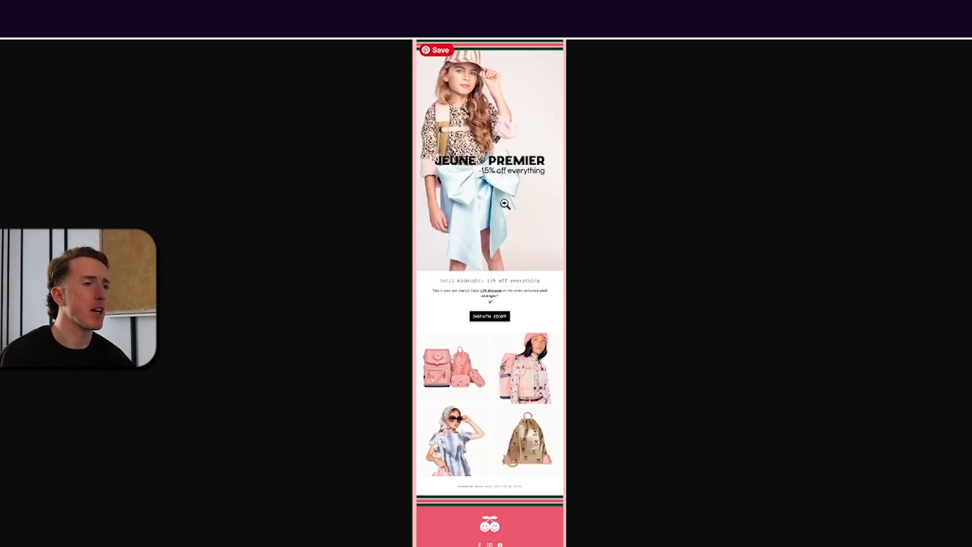
pyautogui.click(504, 204)
pyautogui.scroll(5, 503, 204)
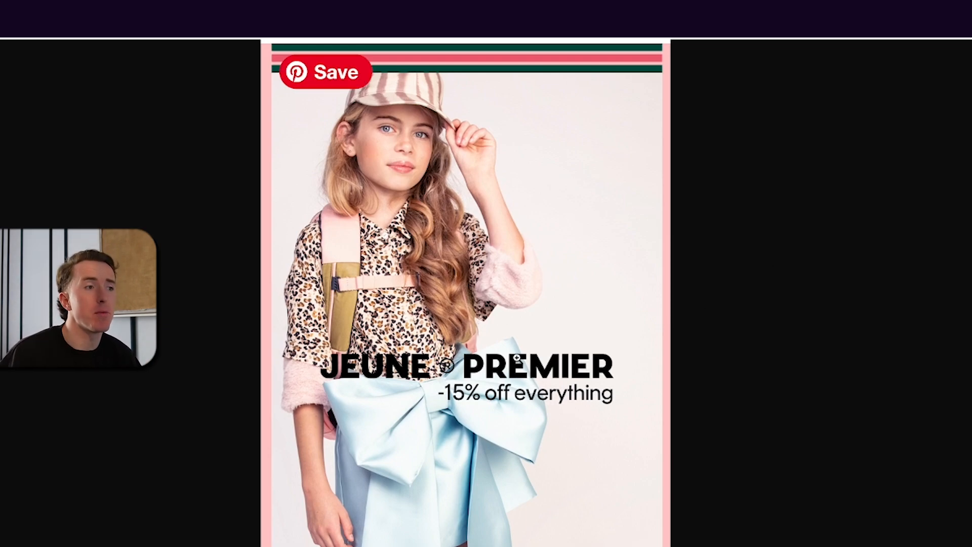
pyautogui.scroll(-1, 516, 358)
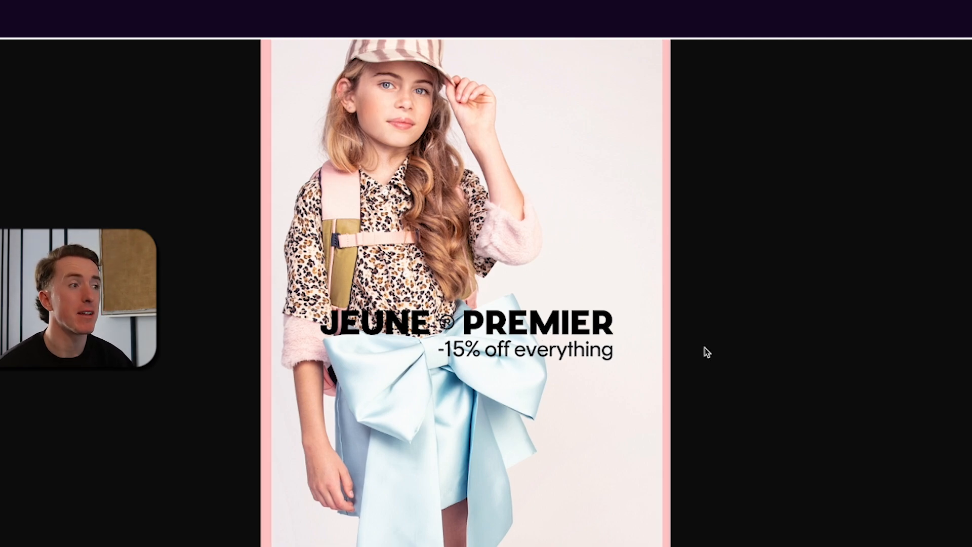
# - Examine the Jeune Premier email's discount copy, call-to-action, product images and footer against its hero section
pyautogui.scroll(-3, 703, 350)
pyautogui.scroll(-3, 702, 355)
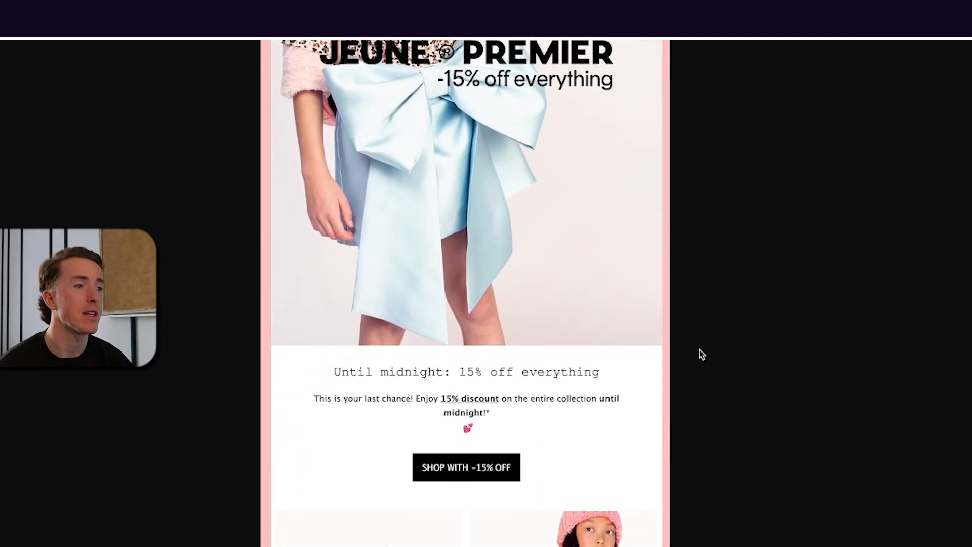
pyautogui.scroll(-1, 532, 335)
pyautogui.scroll(-2, 515, 397)
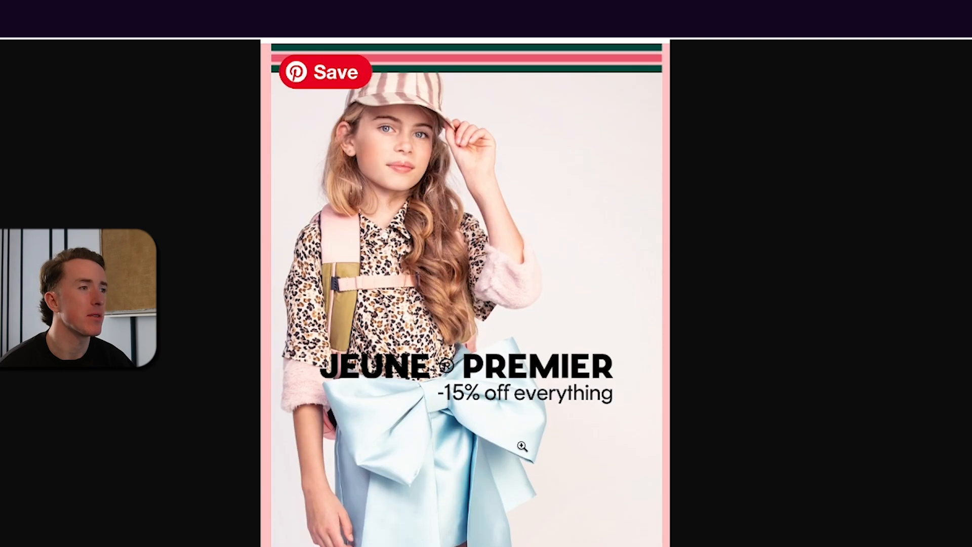
pyautogui.scroll(-7, 516, 445)
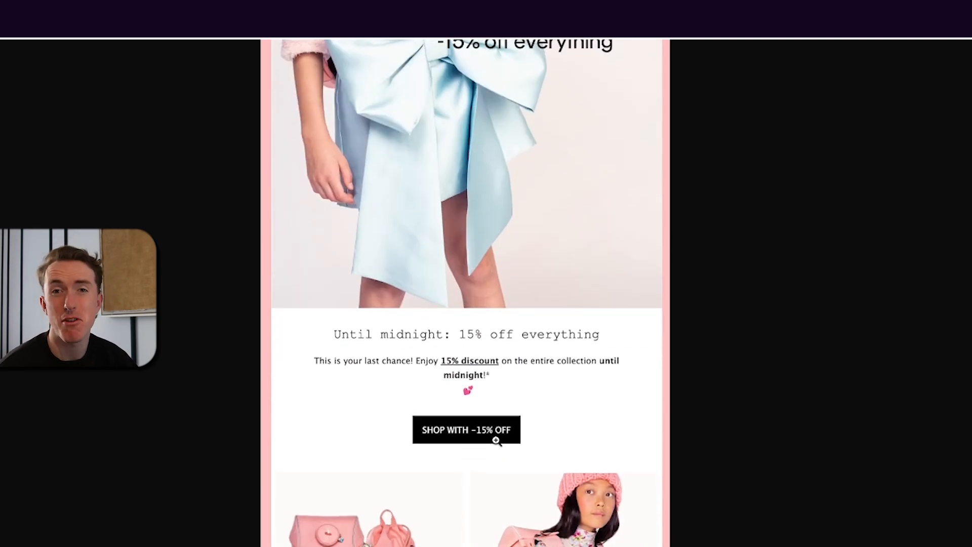
pyautogui.scroll(-10, 495, 440)
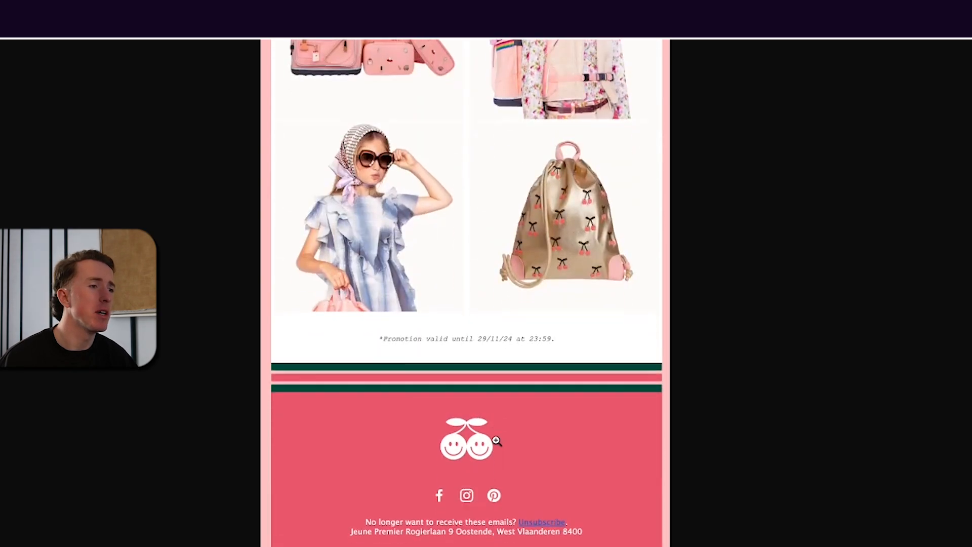
pyautogui.scroll(6, 496, 440)
pyautogui.scroll(7, 496, 441)
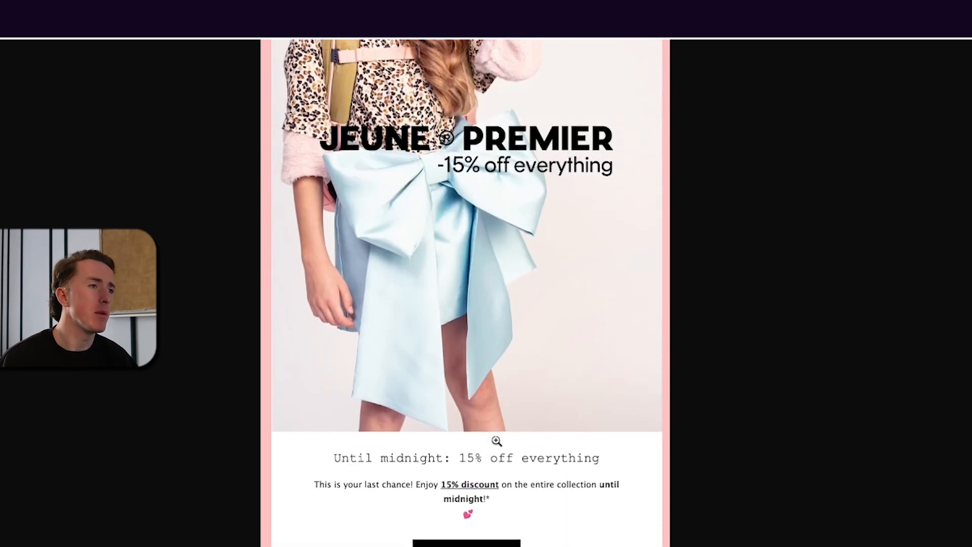
# - Close the Jeune Premier image, return to the Email Design Masterclass document and move on through the Not So Good Emails section
pyautogui.press('super+w')
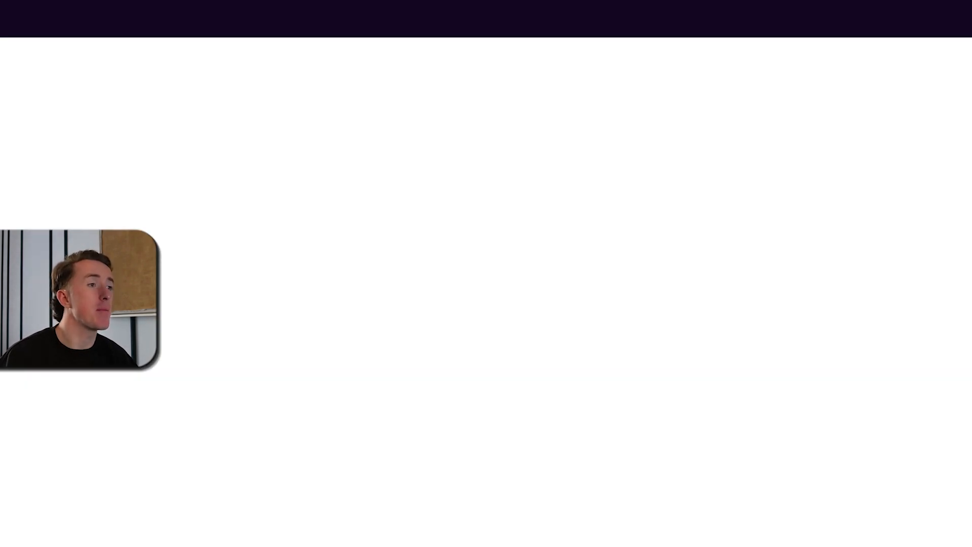
pyautogui.scroll(-1, 491, 313)
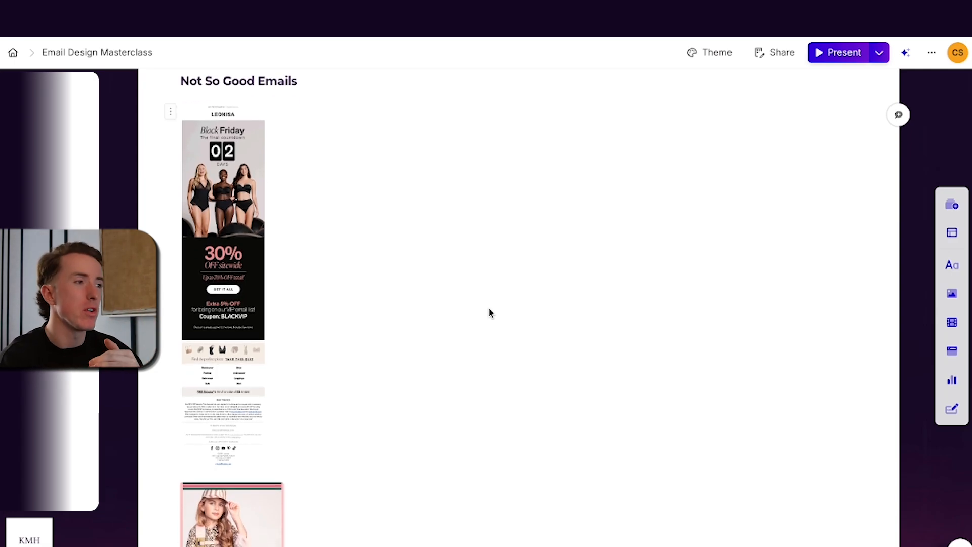
pyautogui.scroll(-10, 489, 311)
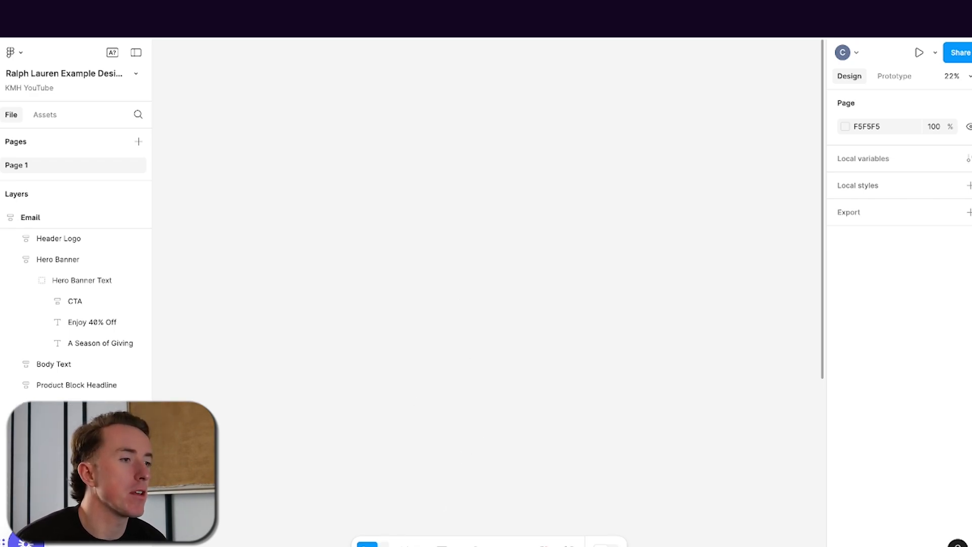
# - Draw a section about 3221 × 2865 on the empty canvas of the Ralph Lauren example design in Figma
pyautogui.click(383, 544)
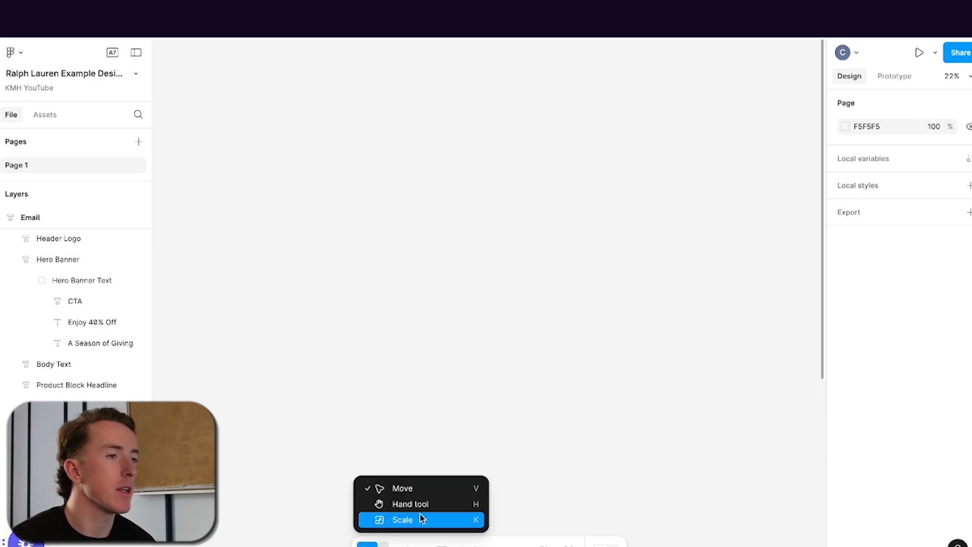
pyautogui.click(420, 545)
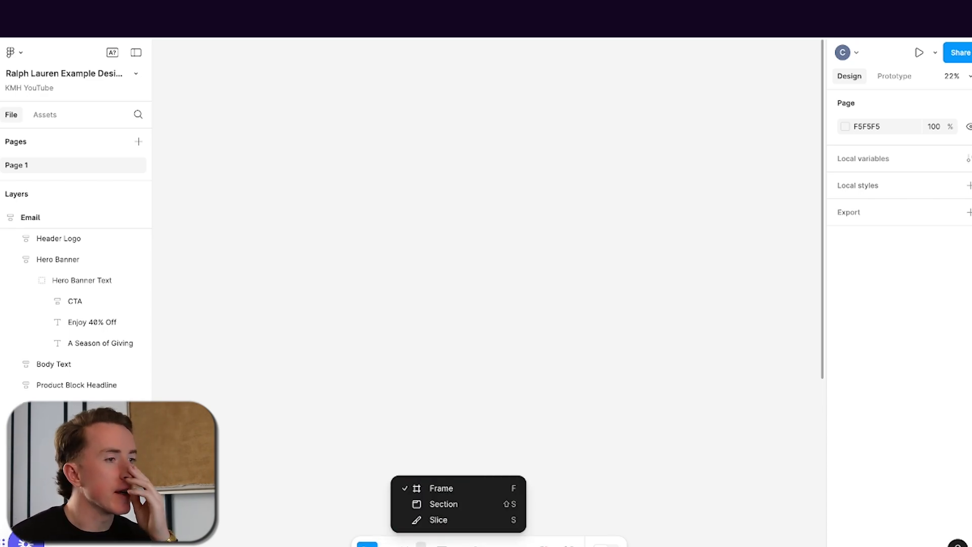
pyautogui.click(448, 505)
pyautogui.moveTo(285, 137); pyautogui.dragTo(752, 546)
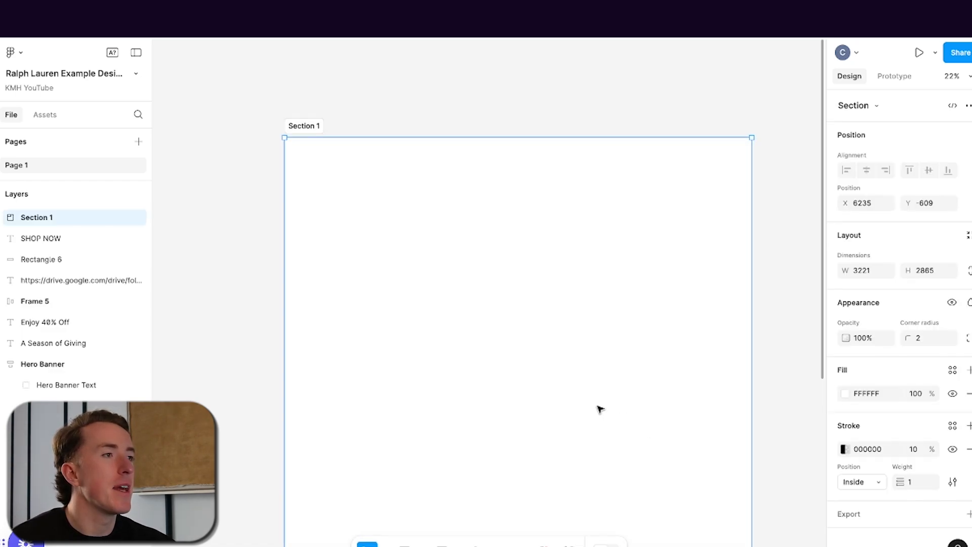
# - Resize the new section to a taller area of about 3131 × 6041
pyautogui.hscroll(3, 600, 409)
pyautogui.scroll(-2, 601, 409)
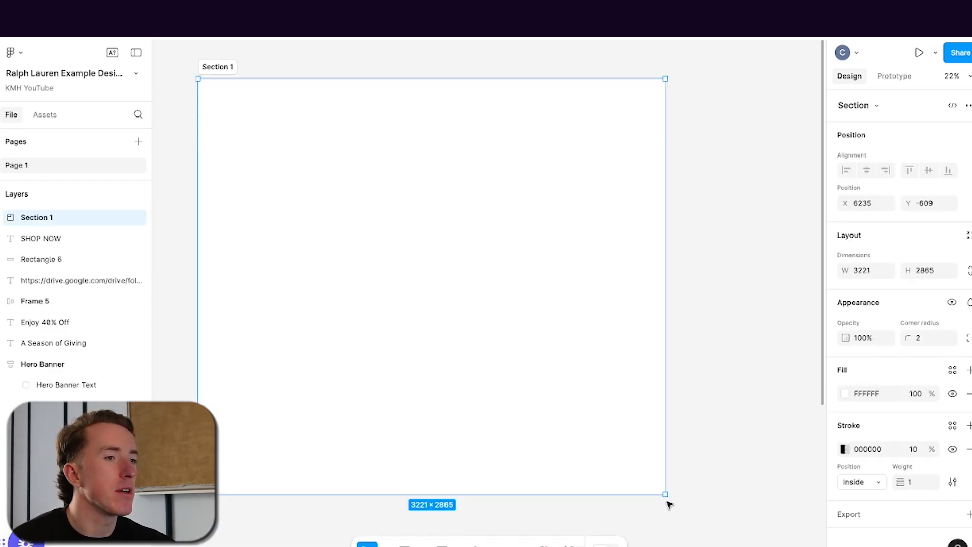
pyautogui.moveTo(664, 495); pyautogui.dragTo(653, 546)
pyautogui.scroll(5, 547, 308)
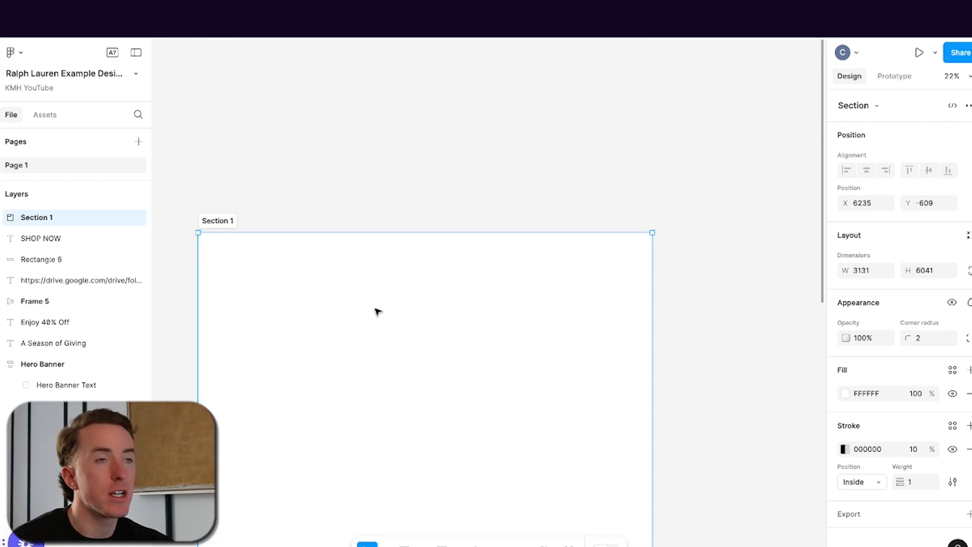
# - Draw a rectangle about 1019 × 239 inside the section, near its upper-left corner
pyautogui.click(458, 544)
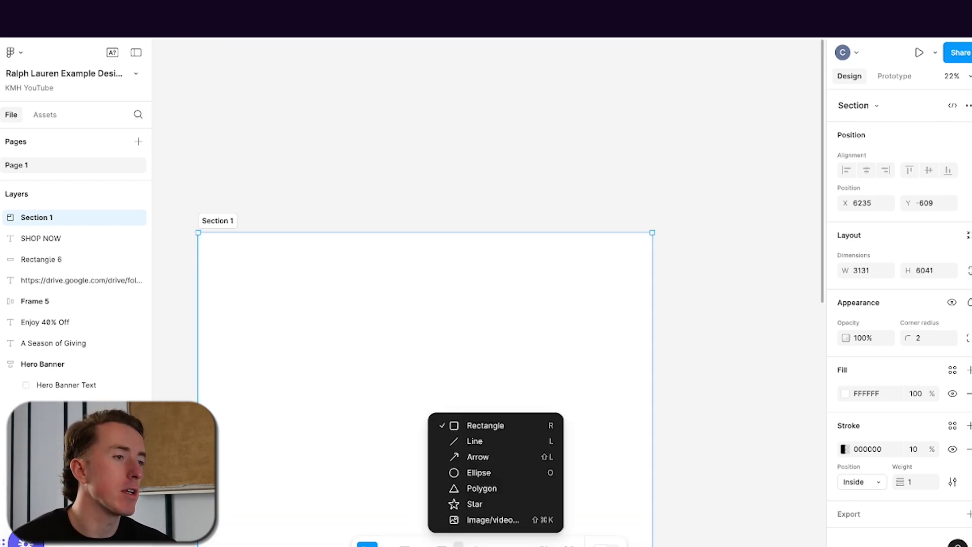
pyautogui.click(478, 426)
pyautogui.moveTo(244, 279); pyautogui.dragTo(392, 311)
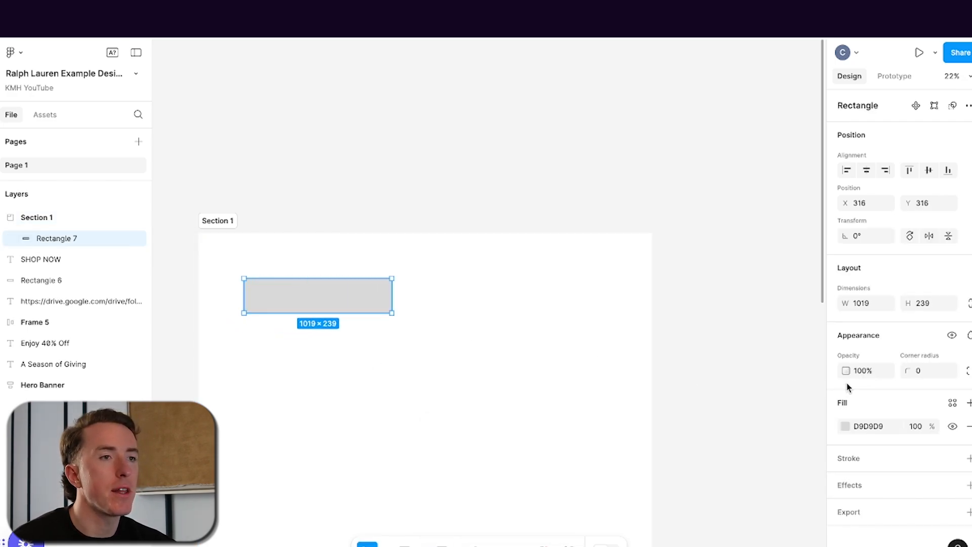
# - Set the rectangle's width to 600 and its height to 120
pyautogui.click(861, 303)
pyautogui.doubleClick(861, 304)
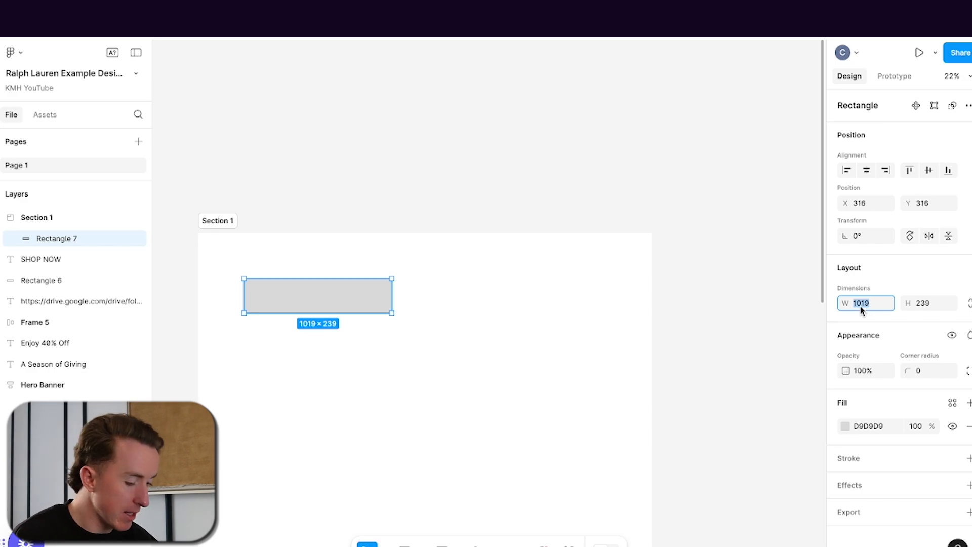
pyautogui.write('600')
pyautogui.press('Return')
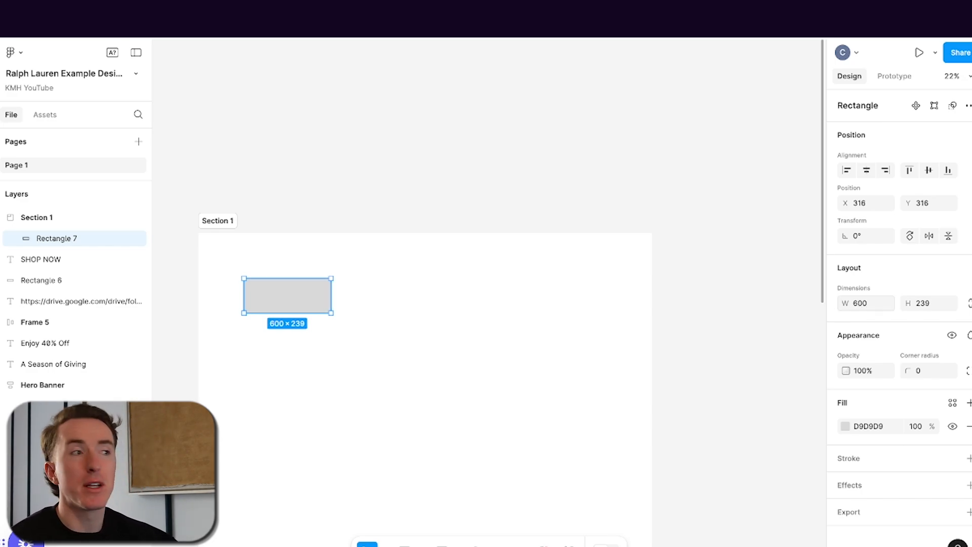
pyautogui.scroll(5, 399, 295)
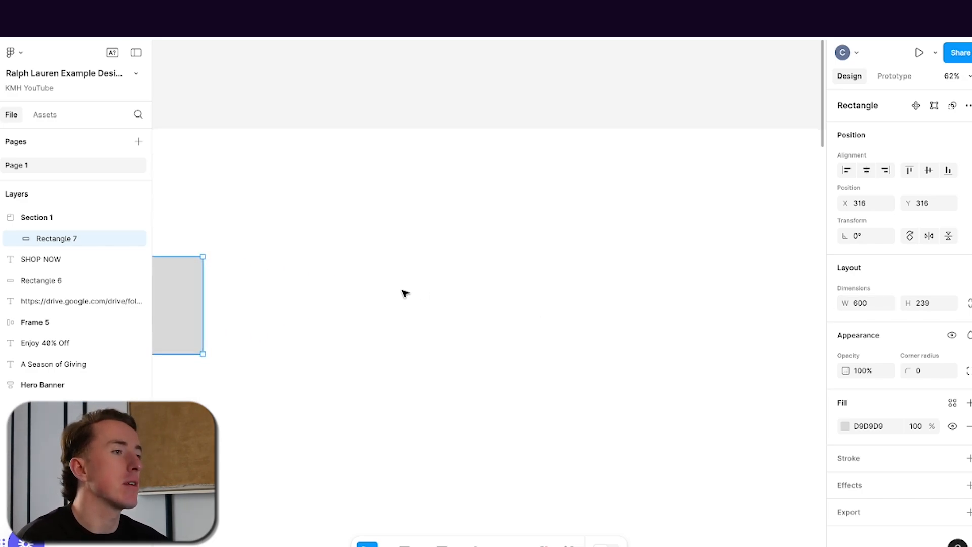
pyautogui.hscroll(-4, 404, 294)
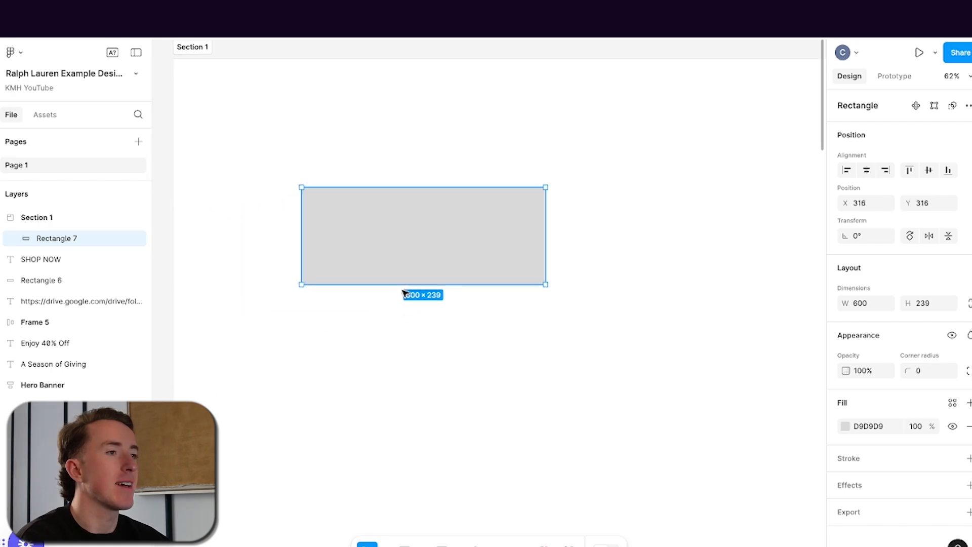
pyautogui.scroll(2, 405, 293)
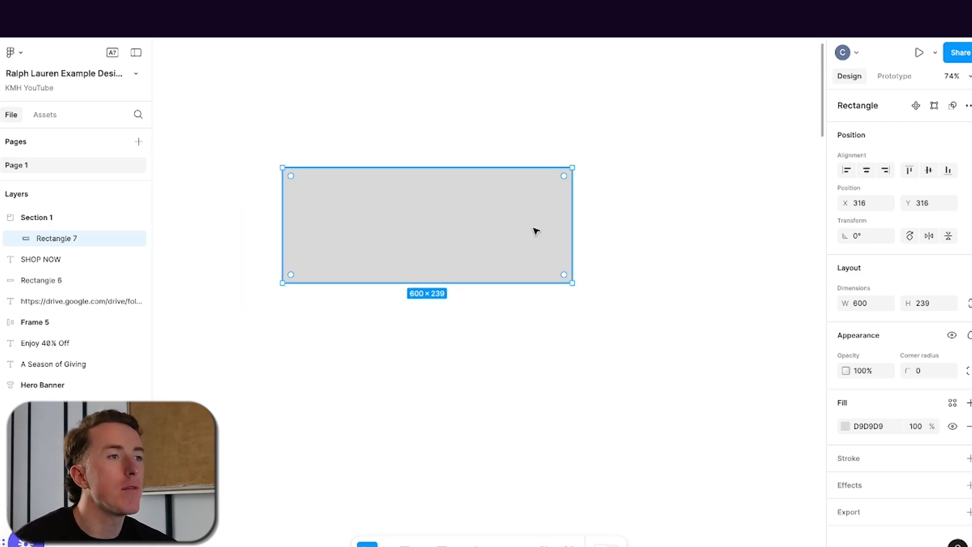
pyautogui.click(928, 305)
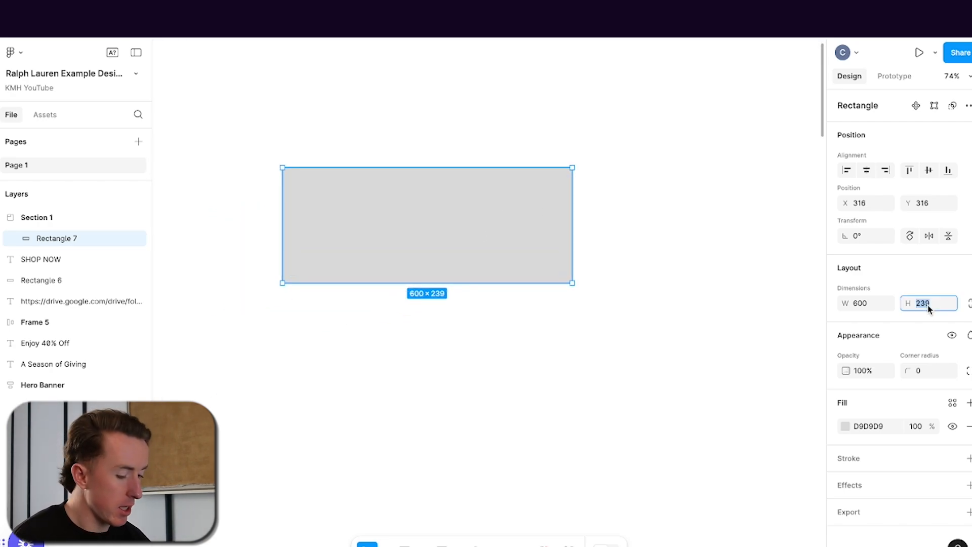
pyautogui.write('120')
pyautogui.press('Return')
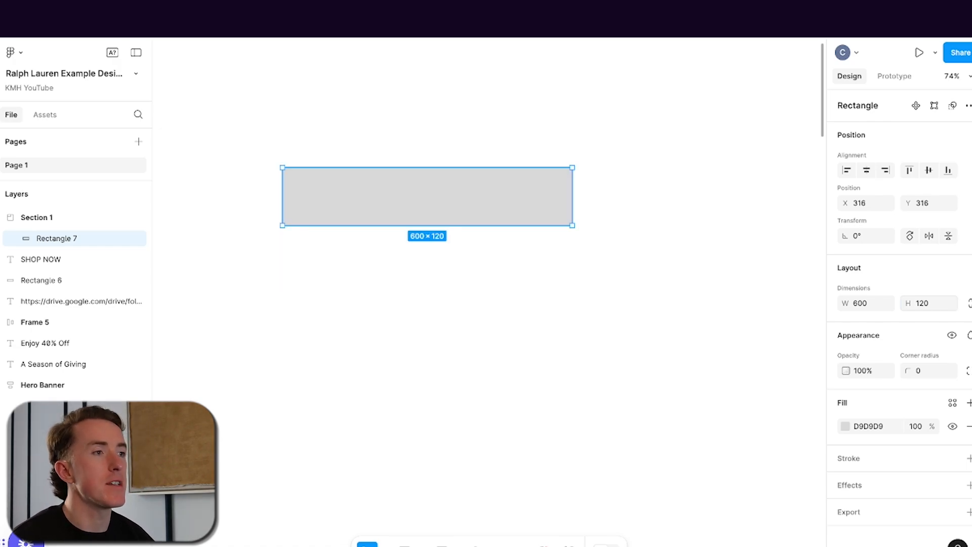
pyautogui.press('Escape')
pyautogui.scroll(2, 486, 205)
# - Set the section's fill color to D9D9D9
pyautogui.click(462, 200)
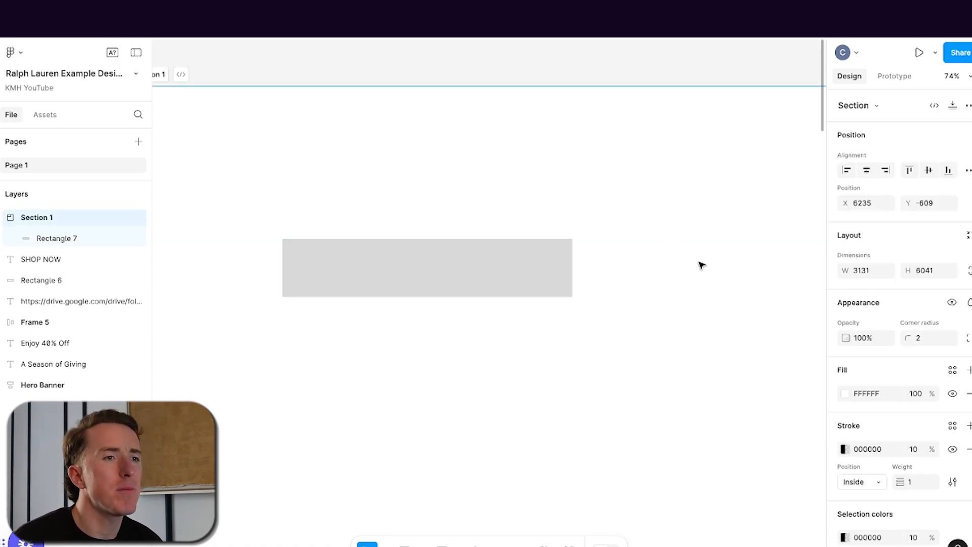
pyautogui.click(515, 284)
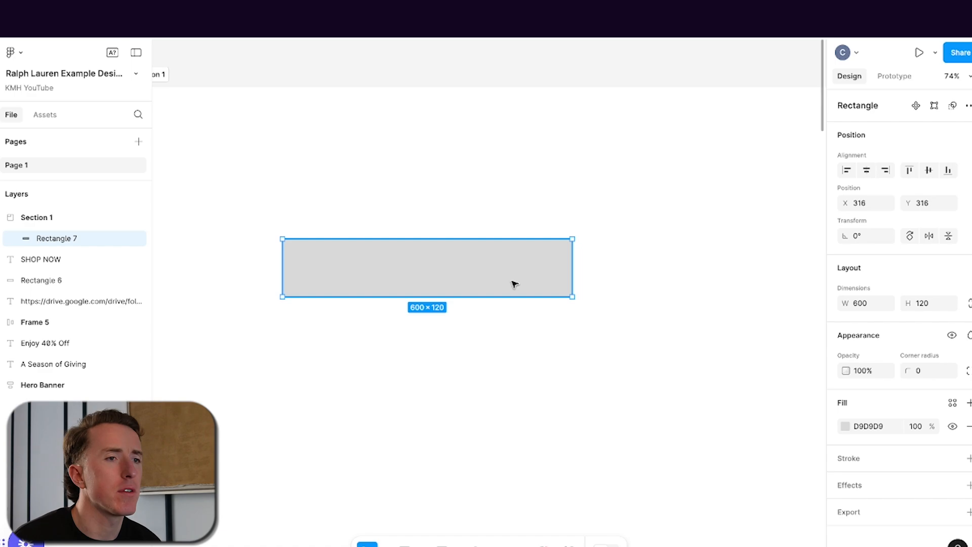
pyautogui.click(535, 201)
pyautogui.click(621, 211)
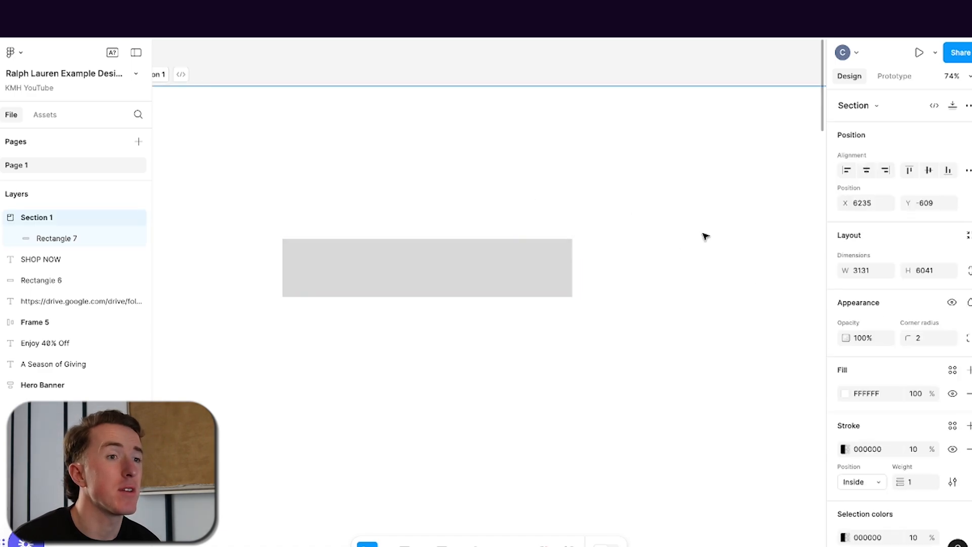
pyautogui.click(874, 396)
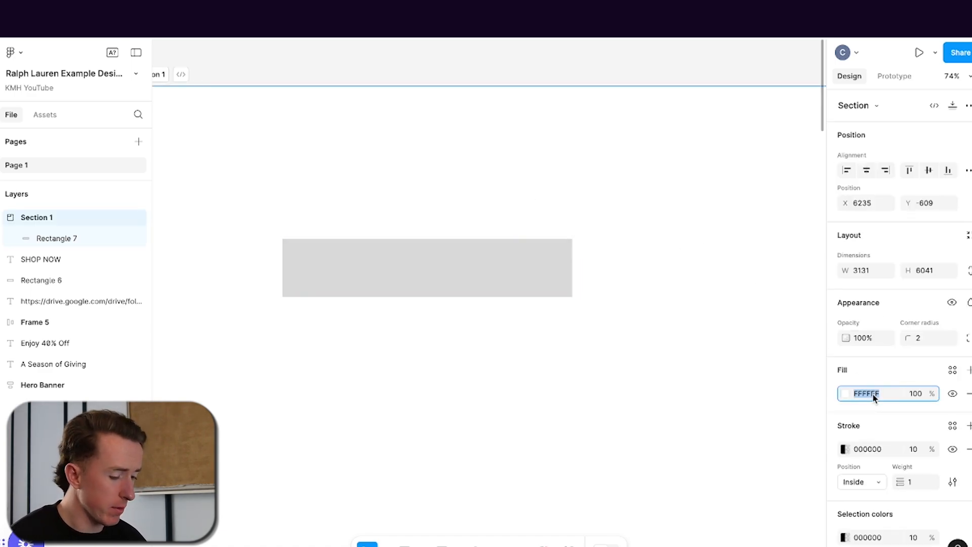
pyautogui.write('D9D9D9')
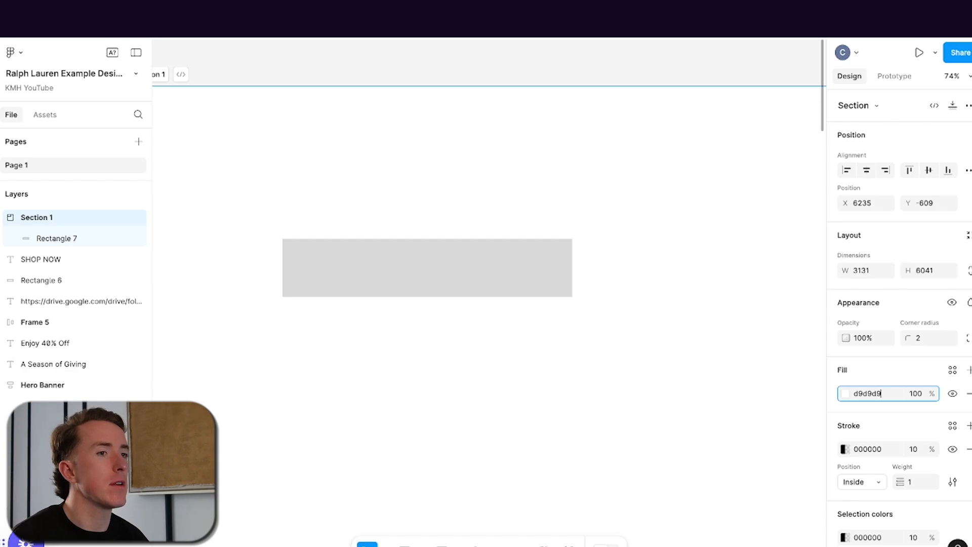
pyautogui.press('Return')
# - Set the 600 × 120 rectangle's fill color to FFFFFF so it stands out against the section
pyautogui.click(494, 282)
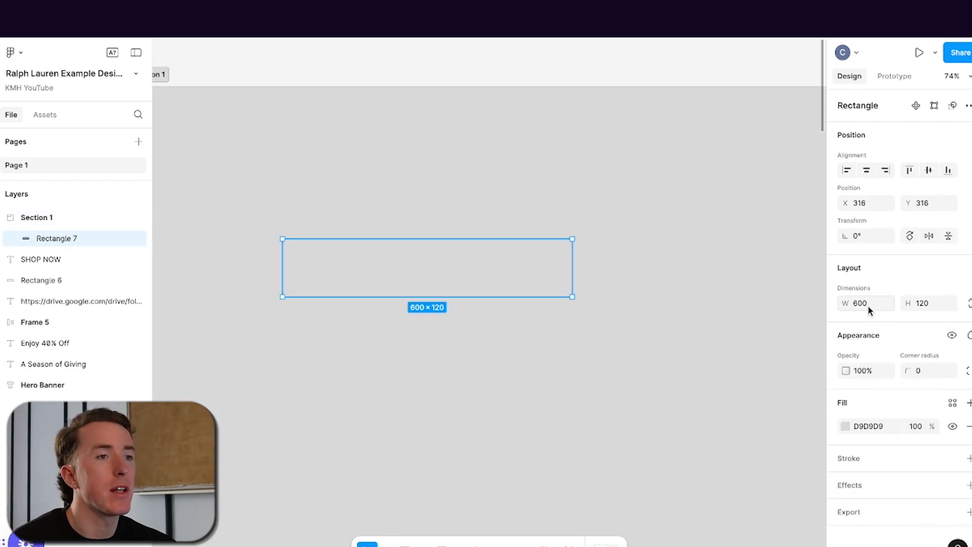
pyautogui.click(877, 424)
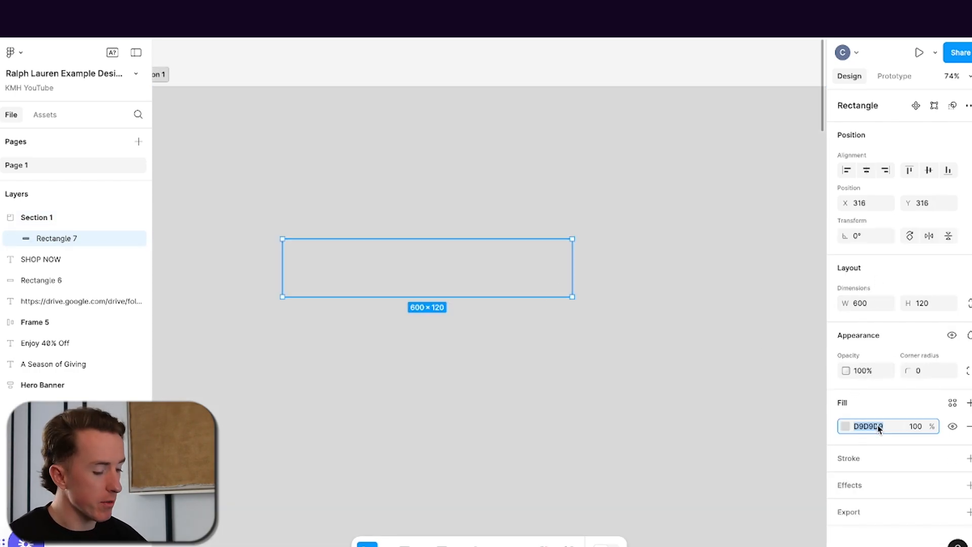
pyautogui.write('ffffff')
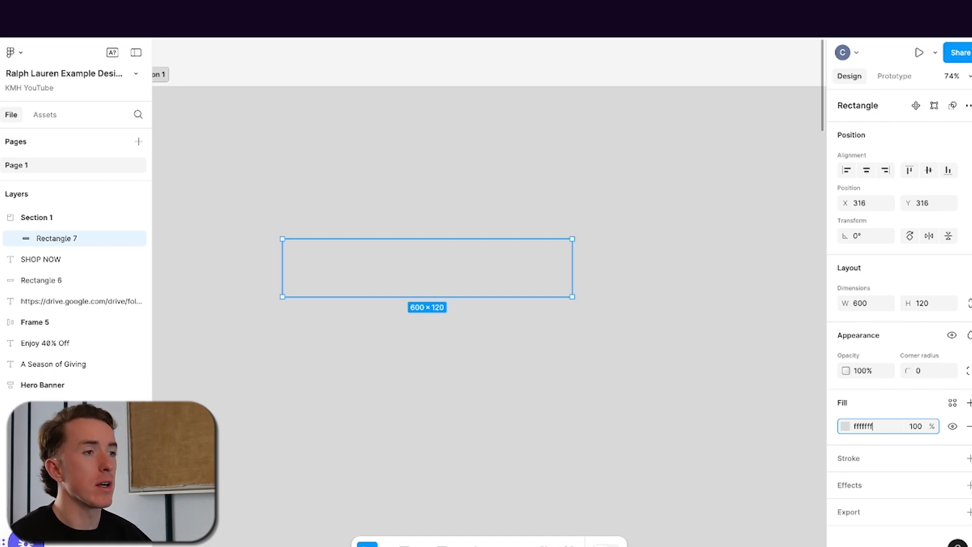
pyautogui.press('Return')
pyautogui.click(570, 363)
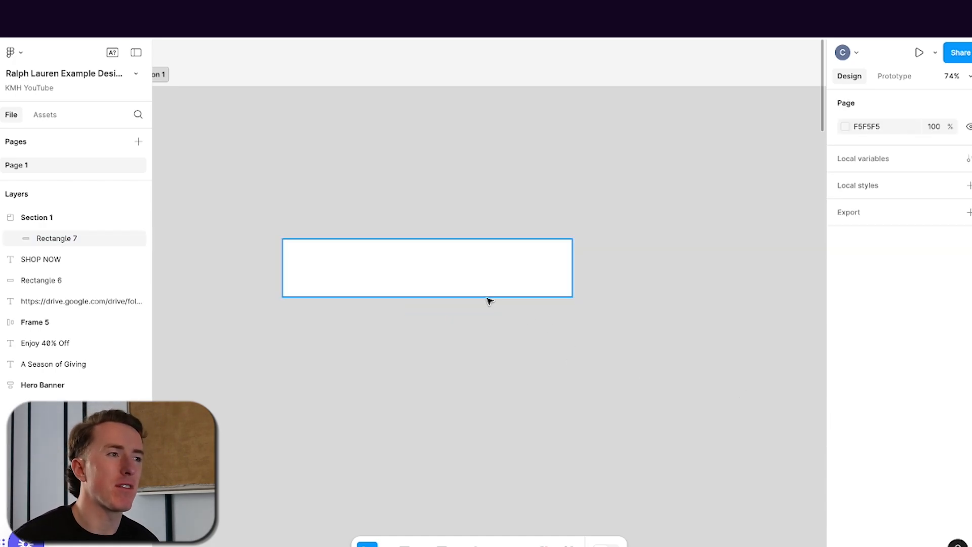
# - Move the white rectangle up within the section to about X 319, Y 167
pyautogui.moveTo(490, 272); pyautogui.dragTo(488, 223)
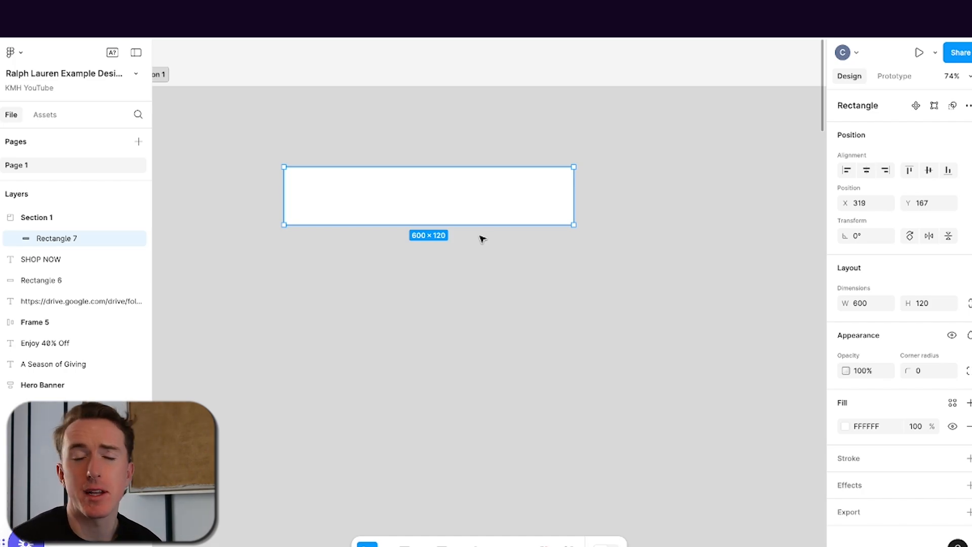
pyautogui.hscroll(-10, 547, 315)
pyautogui.hscroll(10, 546, 314)
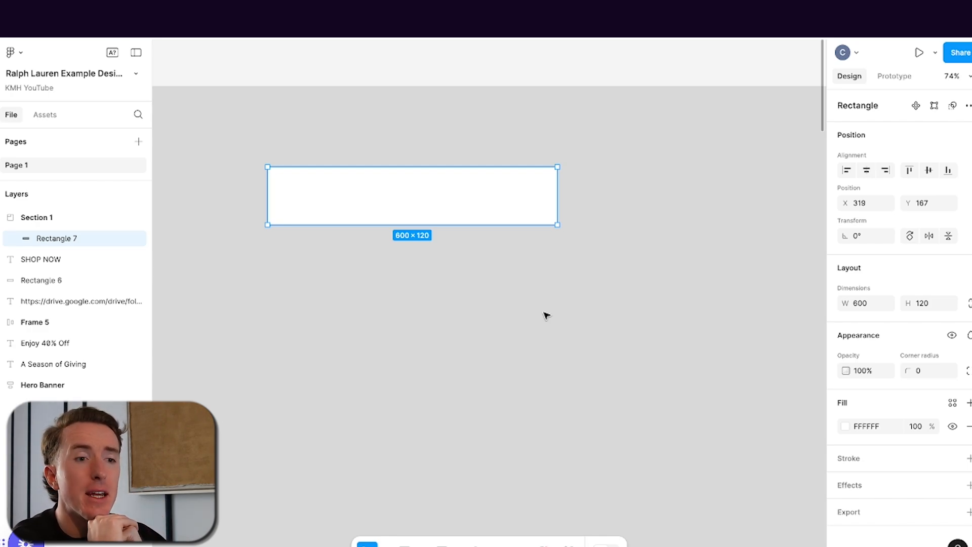
pyautogui.click(545, 316)
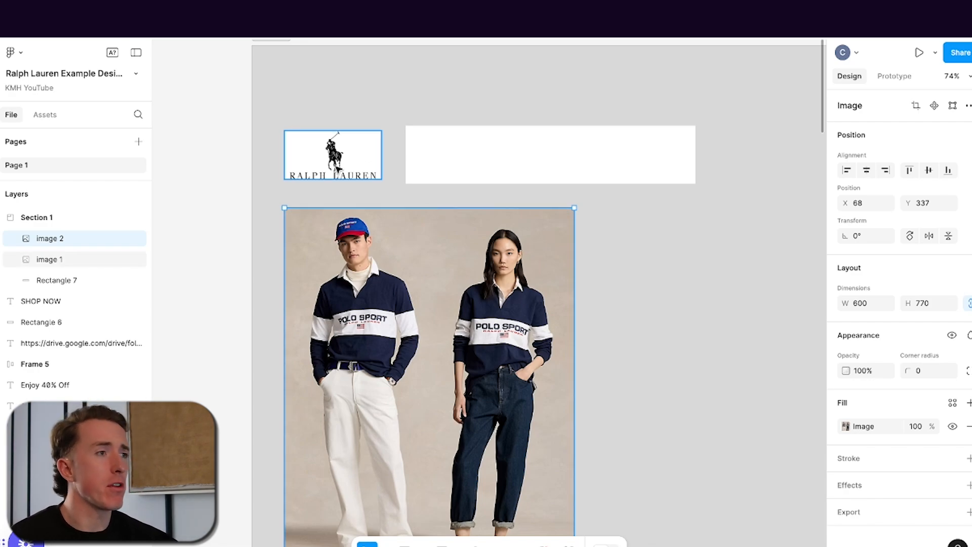
# - Center the Ralph Lauren logo horizontally on the white header rectangle and set the rectangle's height to 160
pyautogui.moveTo(338, 168); pyautogui.dragTo(556, 169)
pyautogui.click(657, 235)
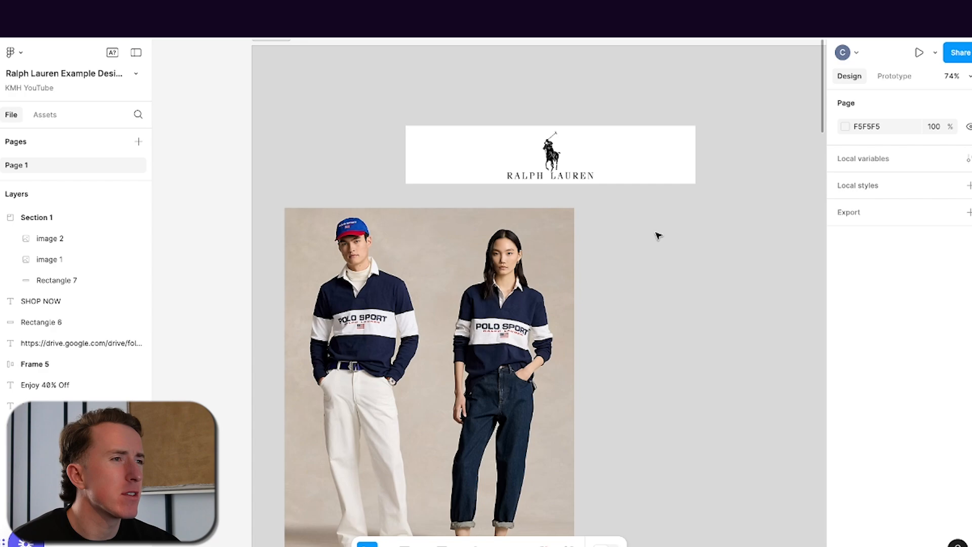
pyautogui.click(639, 166)
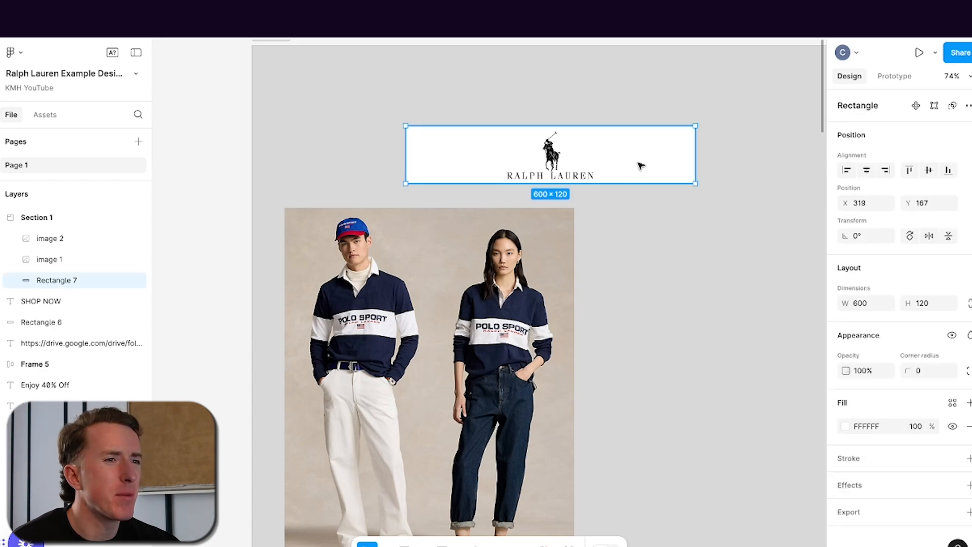
pyautogui.click(923, 307)
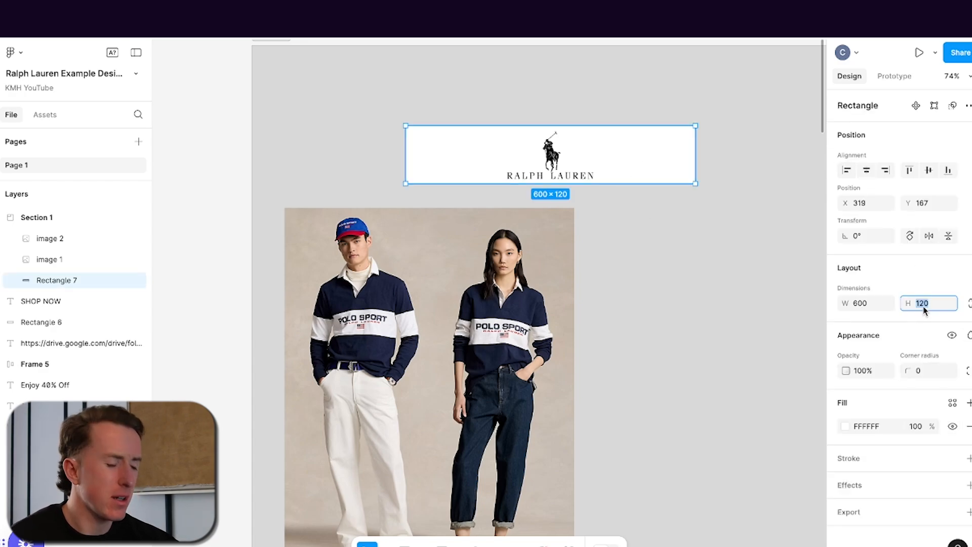
pyautogui.write('160')
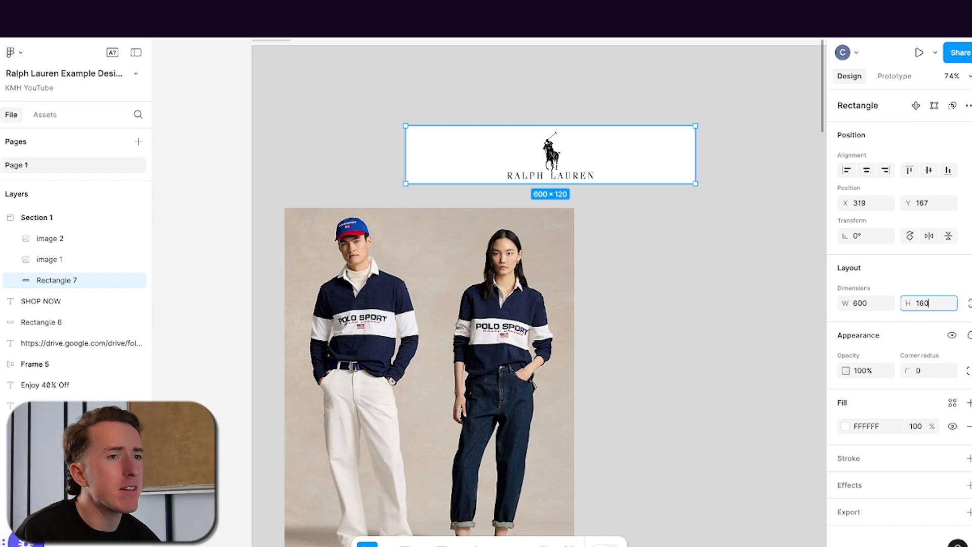
# - Place the image of the two models below the header, aligned with its edges, at about X 319, Y 432
pyautogui.moveTo(505, 285); pyautogui.dragTo(630, 319)
pyautogui.click(729, 249)
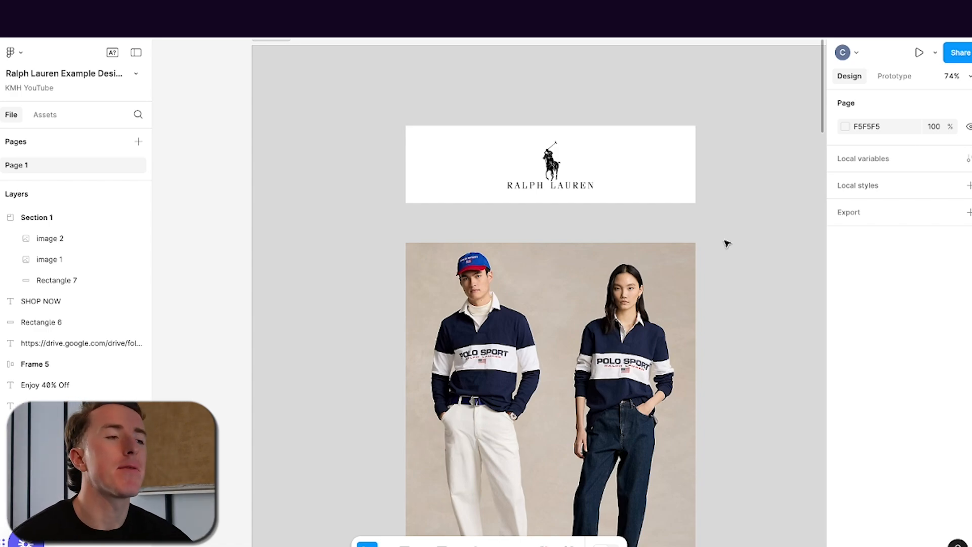
pyautogui.scroll(-2, 725, 244)
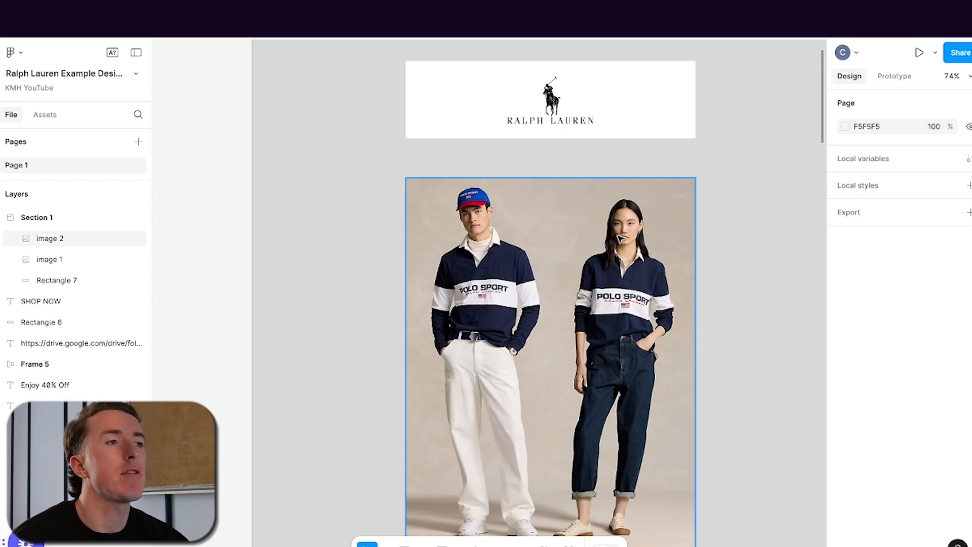
pyautogui.moveTo(628, 242); pyautogui.dragTo(618, 248)
pyautogui.click(738, 188)
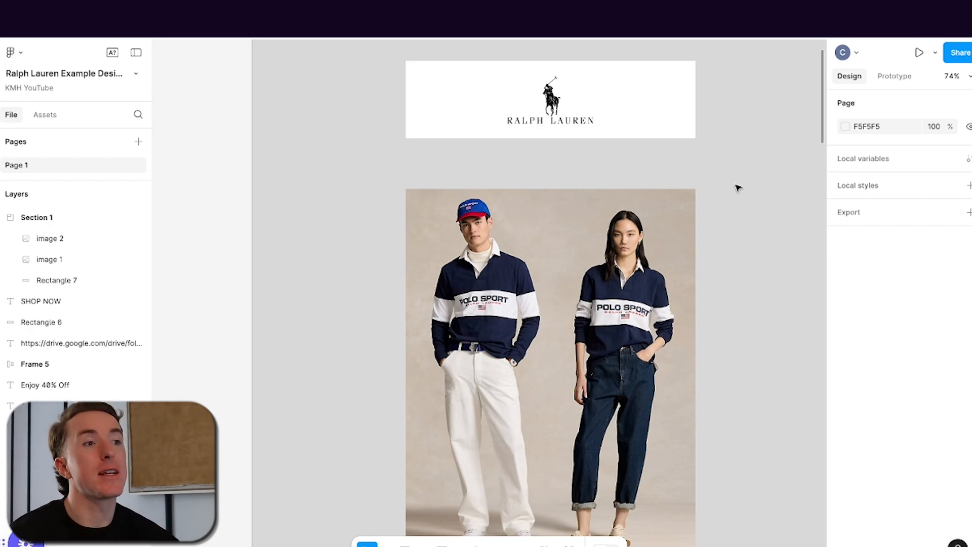
pyautogui.scroll(-3, 721, 212)
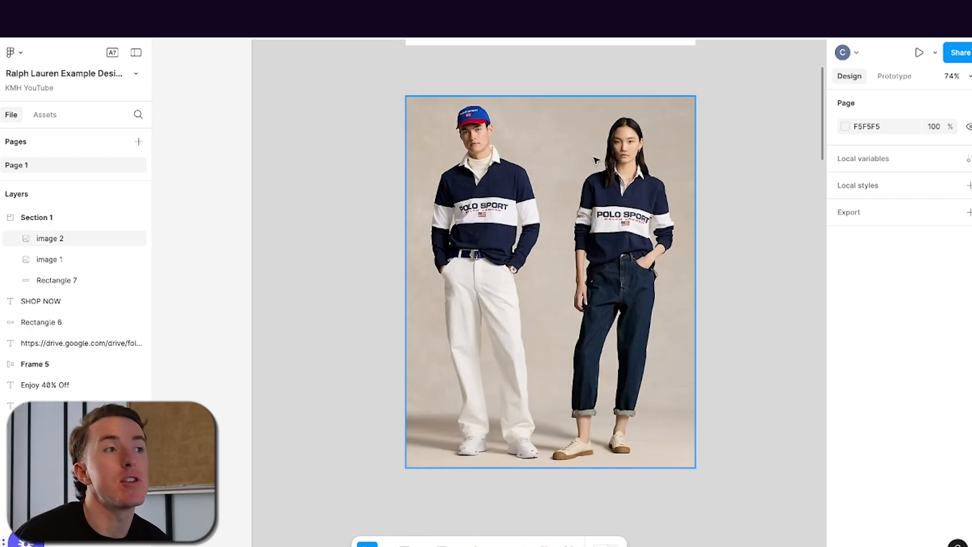
pyautogui.click(559, 96)
pyautogui.moveTo(555, 96); pyautogui.dragTo(557, 200)
pyautogui.hotkey('ctrl', 'z')
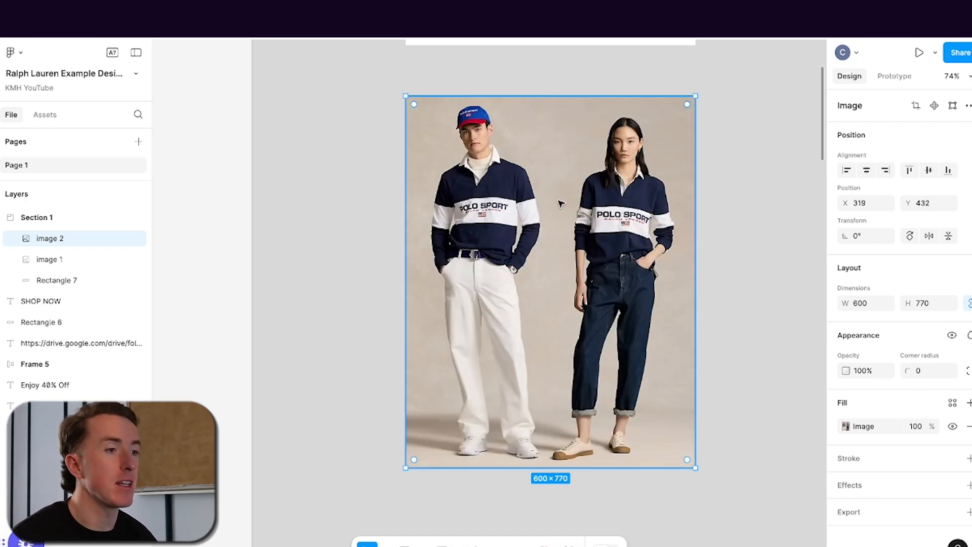
pyautogui.click(772, 226)
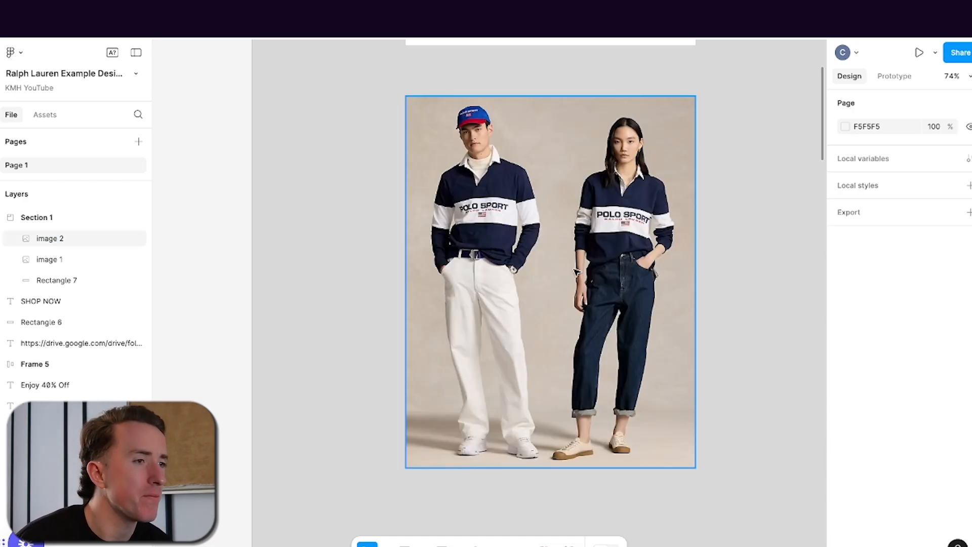
# - Move the model image further down to widen the gap between it and the logo header
pyautogui.scroll(3, 586, 263)
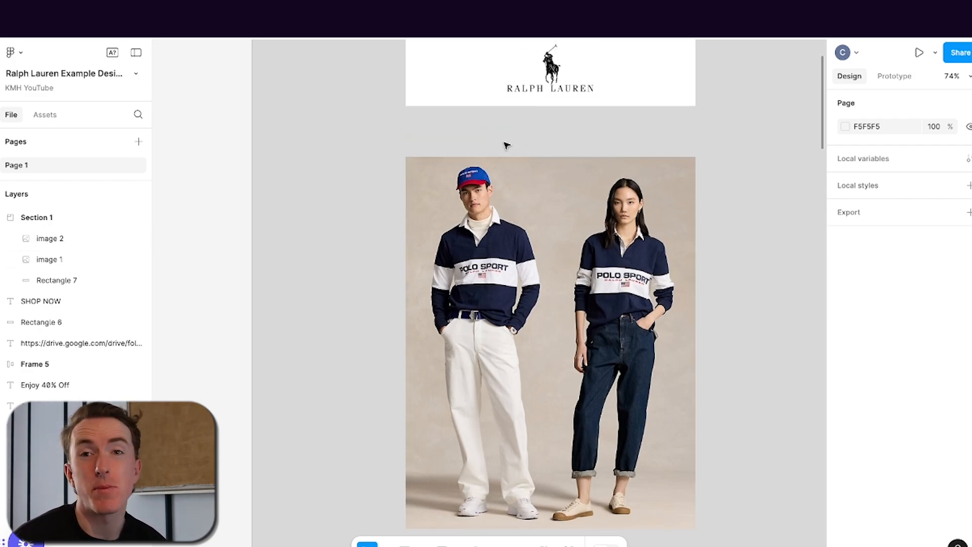
pyautogui.moveTo(557, 225); pyautogui.dragTo(555, 264)
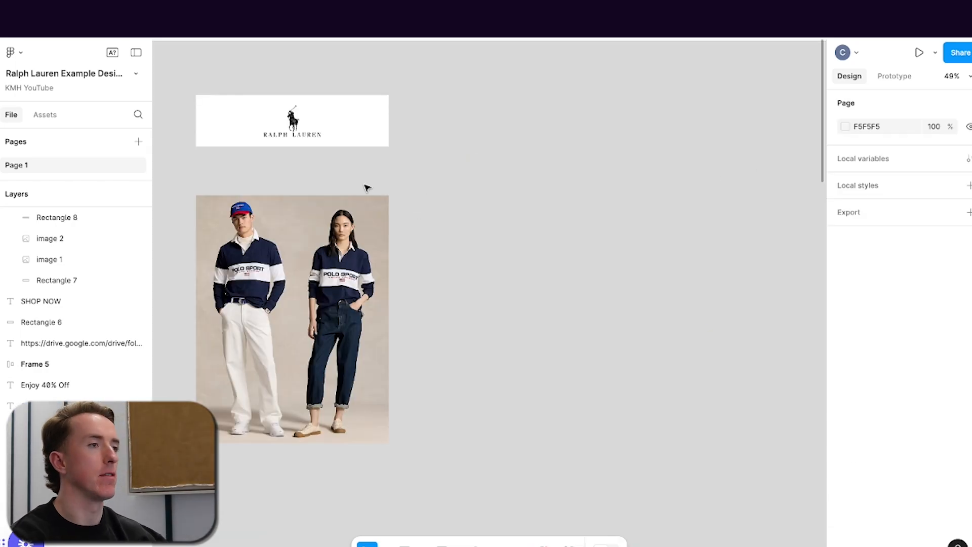
pyautogui.scroll(5, 367, 187)
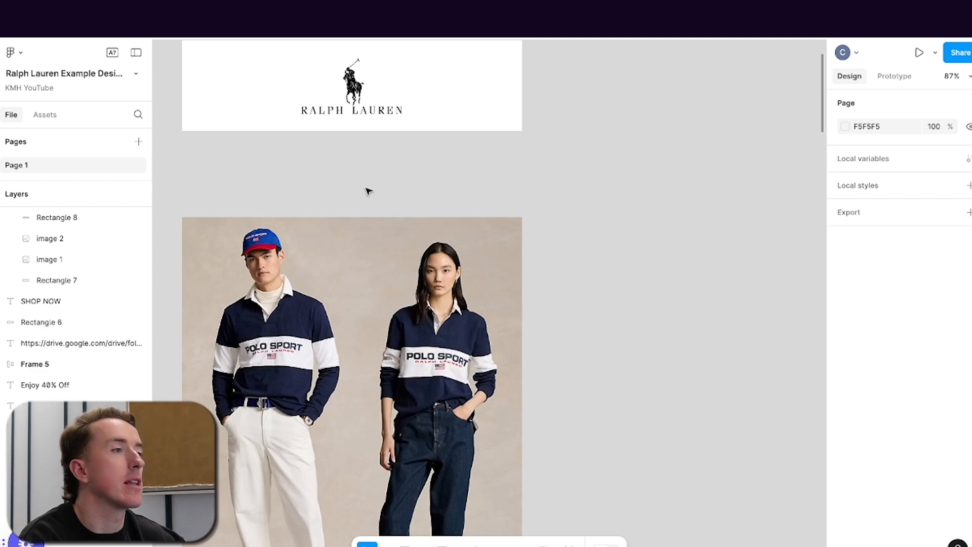
pyautogui.hscroll(-1, 369, 191)
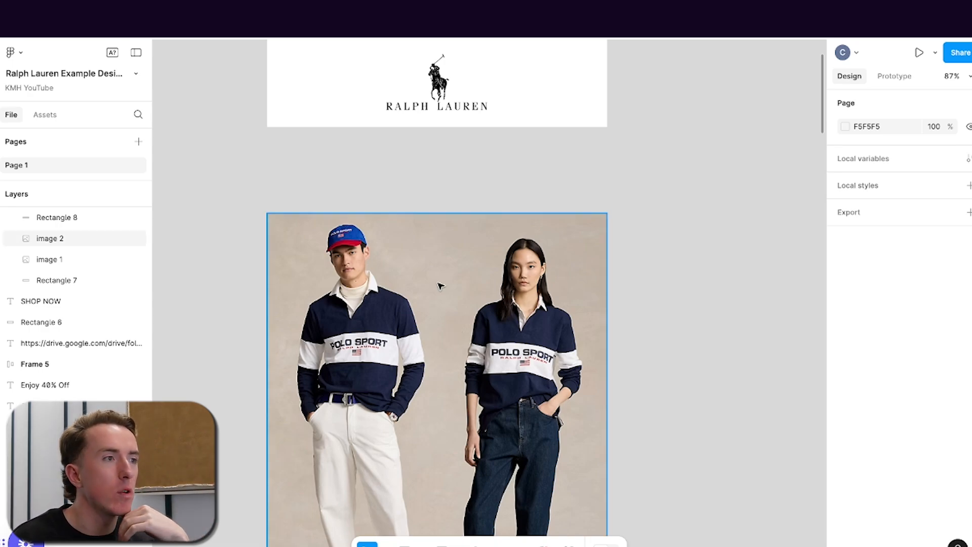
pyautogui.scroll(-5, 467, 354)
pyautogui.scroll(-3, 467, 354)
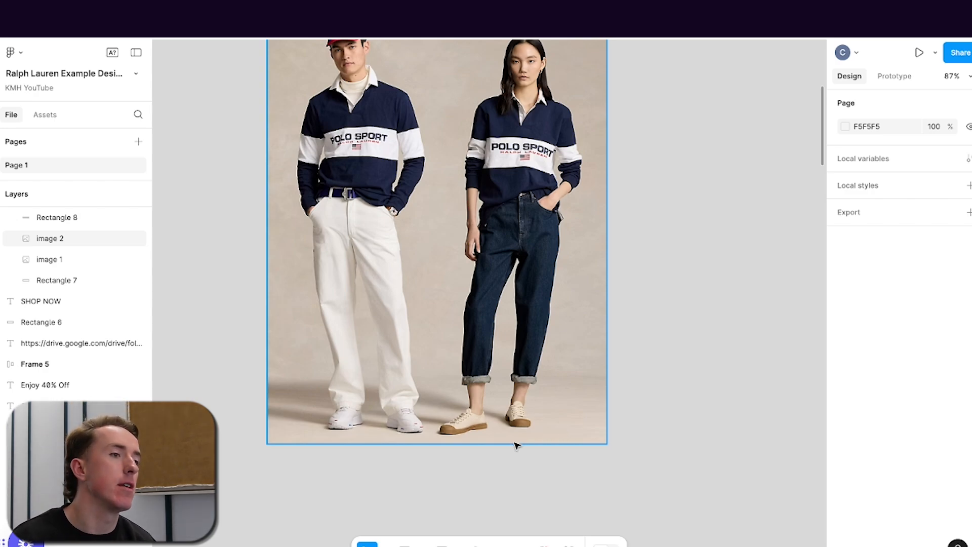
pyautogui.scroll(10, 514, 455)
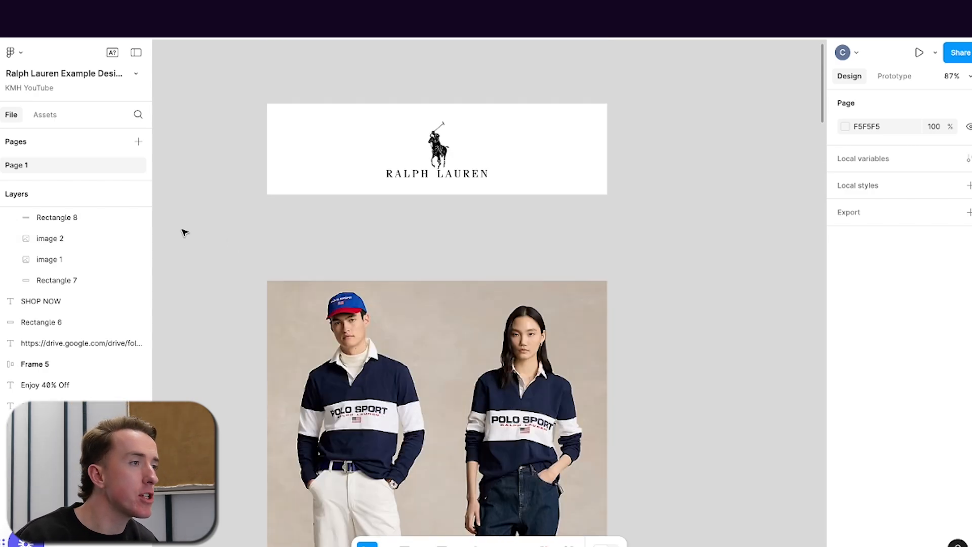
# - Draw a thin rectangle about 602 × 22 just above the model image and set its width to 600
pyautogui.click(450, 544)
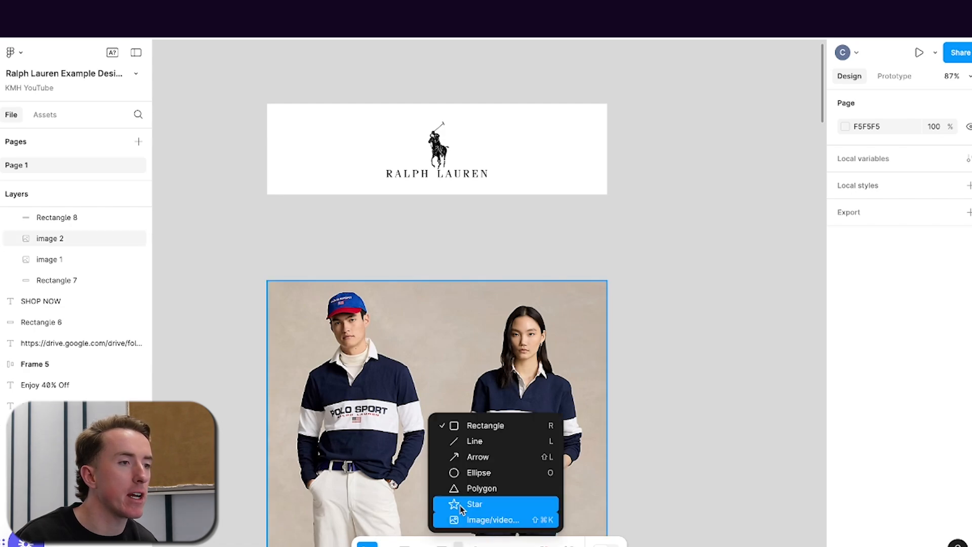
pyautogui.click(481, 427)
pyautogui.moveTo(266, 253); pyautogui.dragTo(608, 265)
pyautogui.click(858, 303)
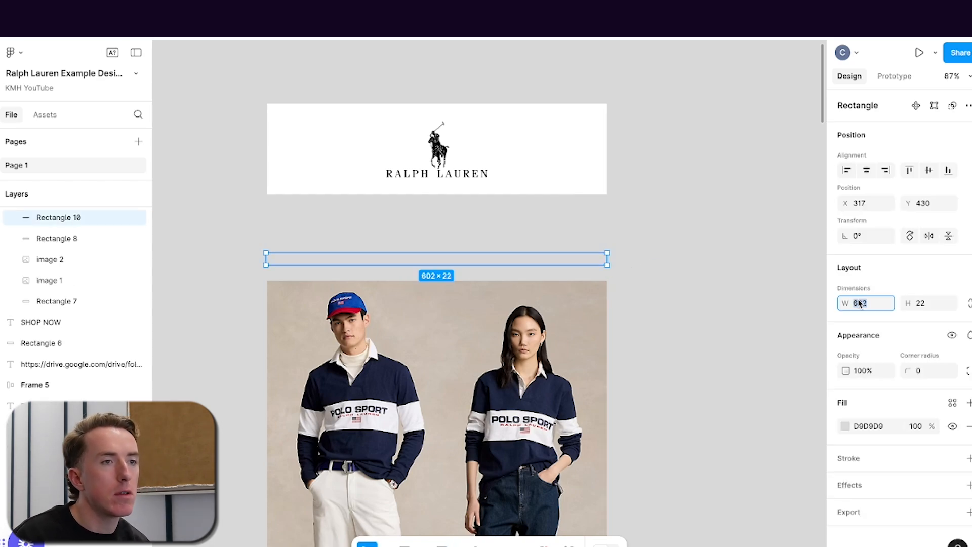
pyautogui.write('600')
pyautogui.press('Return')
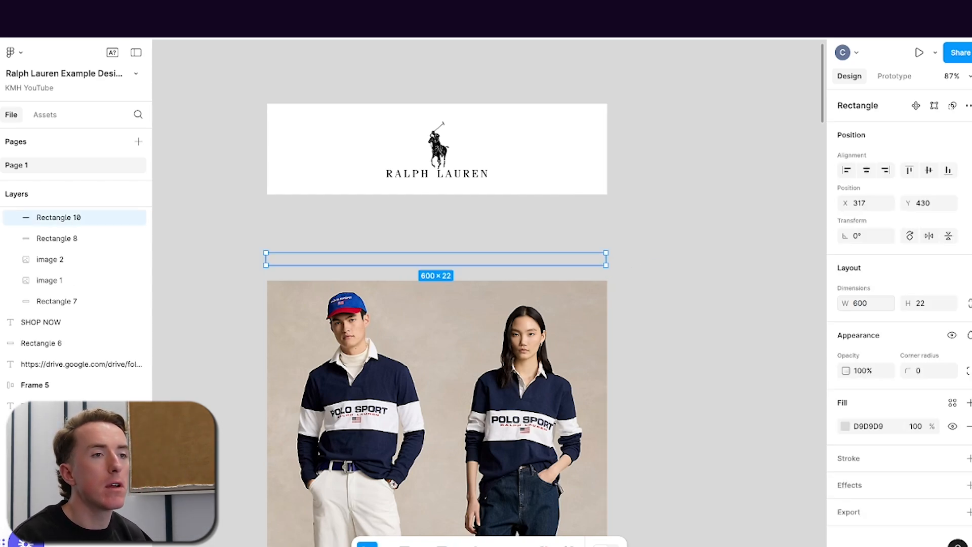
# - Position the thin rectangle flush against the model image's upper edge, at about X 319, Y 457
pyautogui.click(716, 282)
pyautogui.click(469, 257)
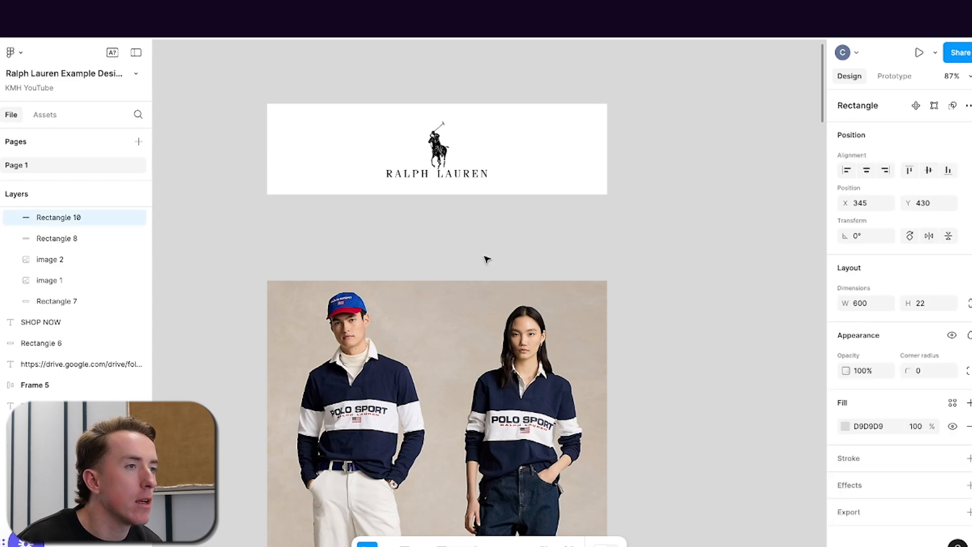
pyautogui.press('Escape')
pyautogui.click(471, 259)
pyautogui.moveTo(471, 259); pyautogui.dragTo(471, 274)
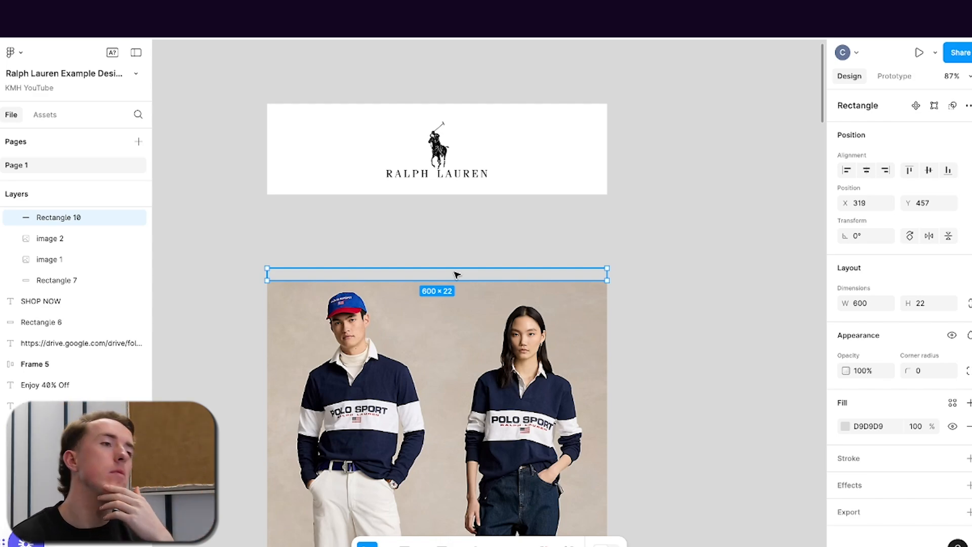
# - Set the thin rectangle's first linear gradient stop to colour C8BBAB with 0% opacity at the 40% position
pyautogui.hscroll(-5, 489, 252)
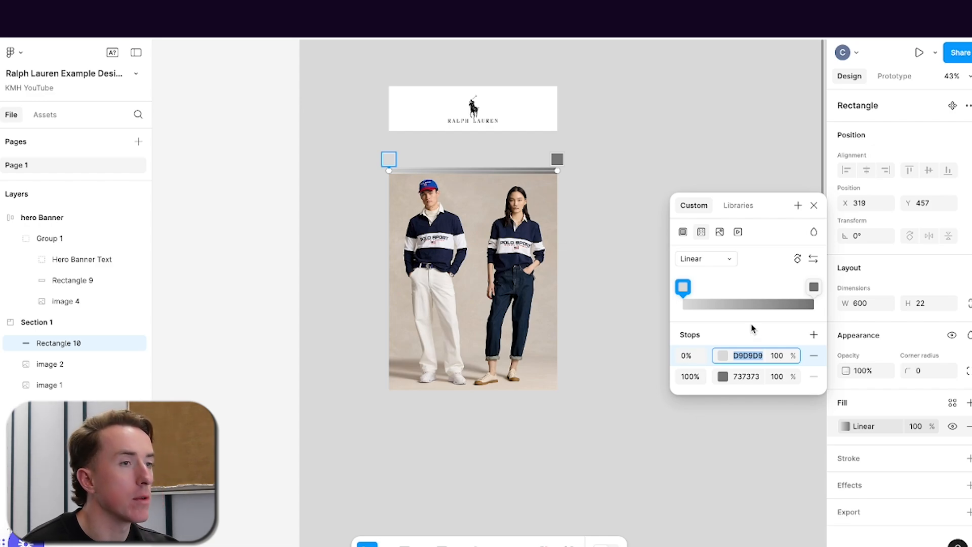
pyautogui.write('C8BBAB')
pyautogui.click(777, 356)
pyautogui.write('0')
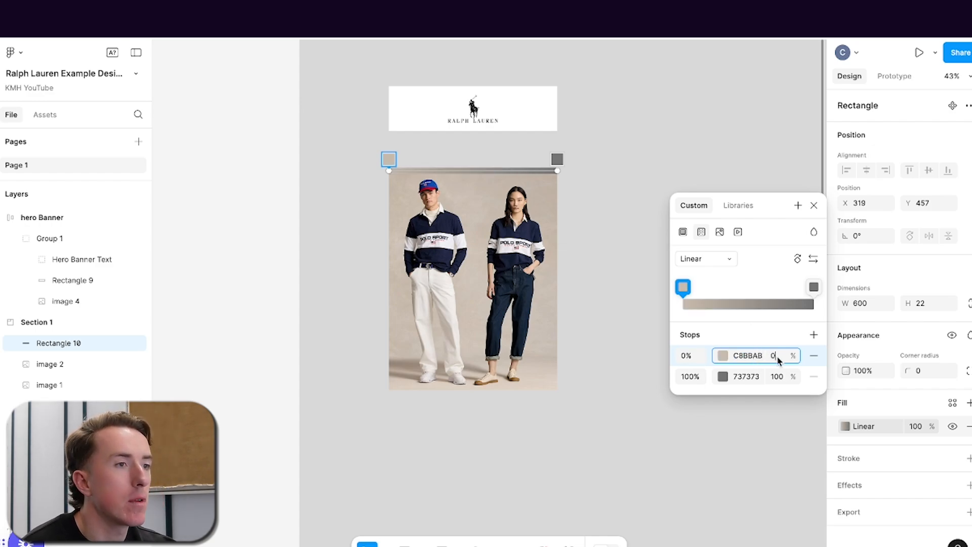
pyautogui.click(686, 356)
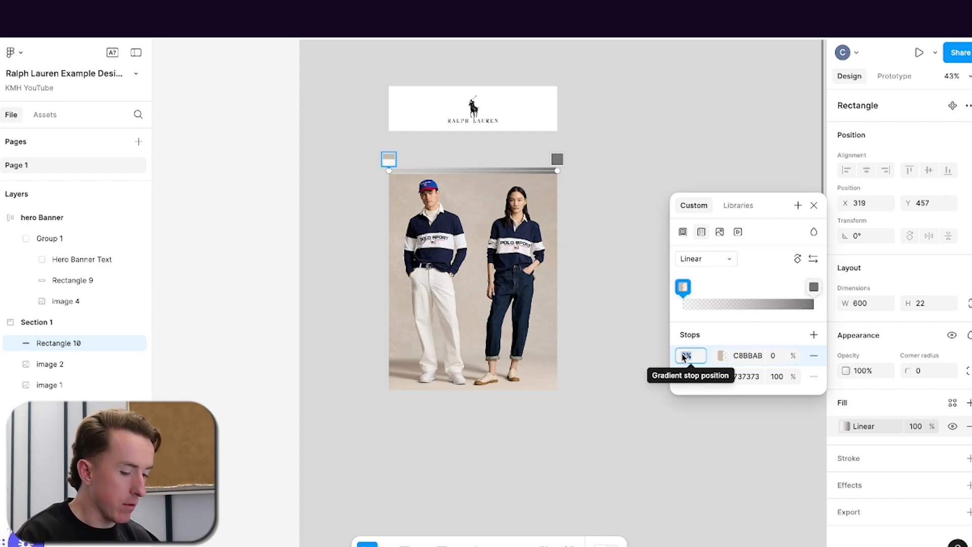
pyautogui.write('40')
pyautogui.press('Return')
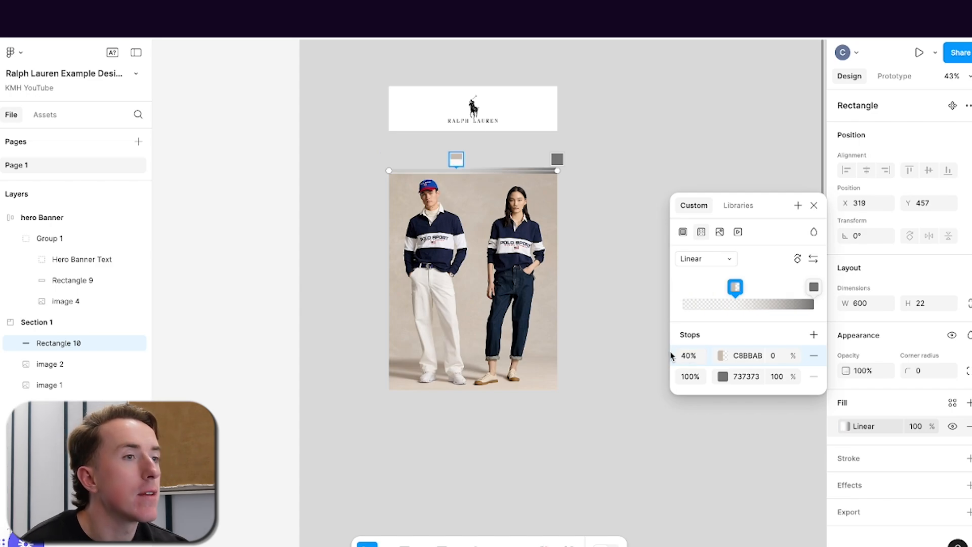
# - Rotate the thin rectangle's gradient so it runs vertically with the dark stop on the upper edge, and reopen its fill settings
pyautogui.scroll(5, 503, 189)
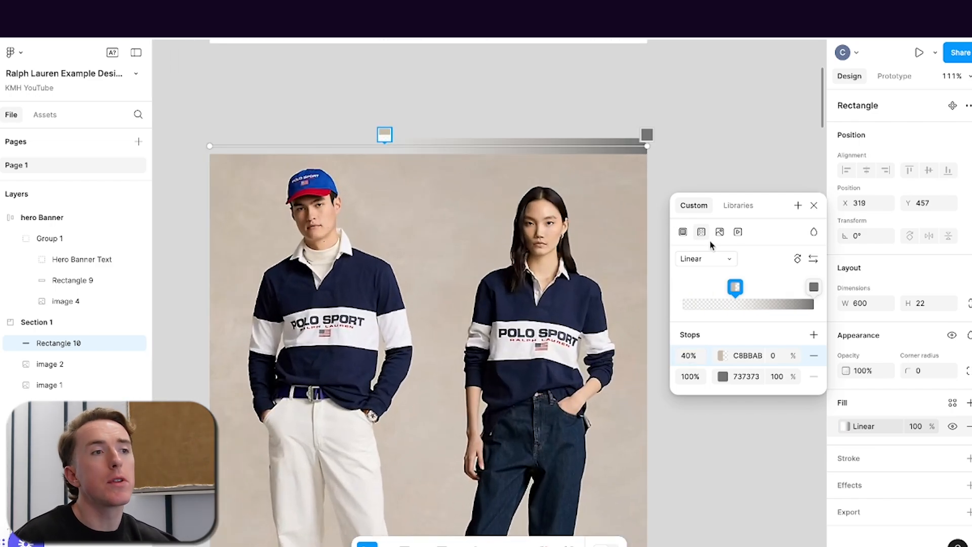
pyautogui.click(797, 259)
pyautogui.click(797, 259)
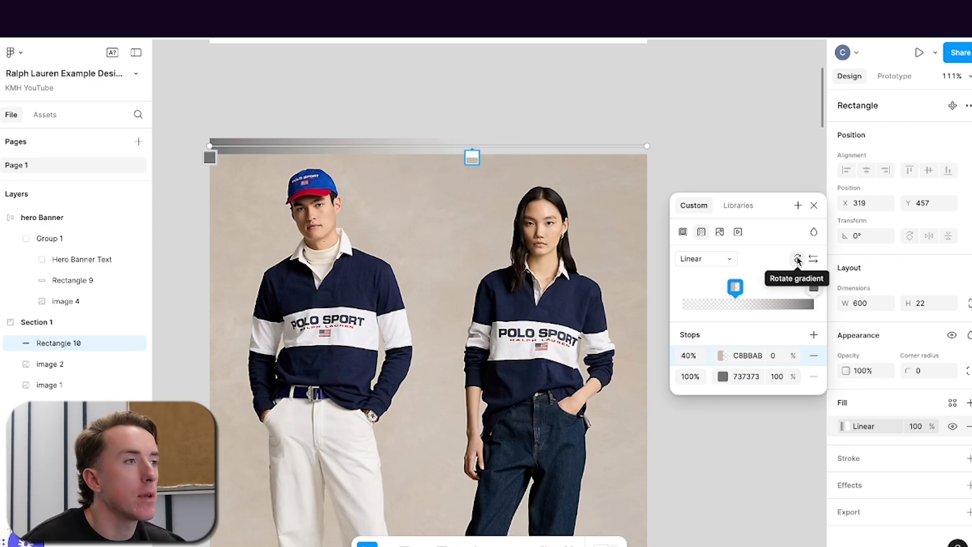
pyautogui.click(797, 258)
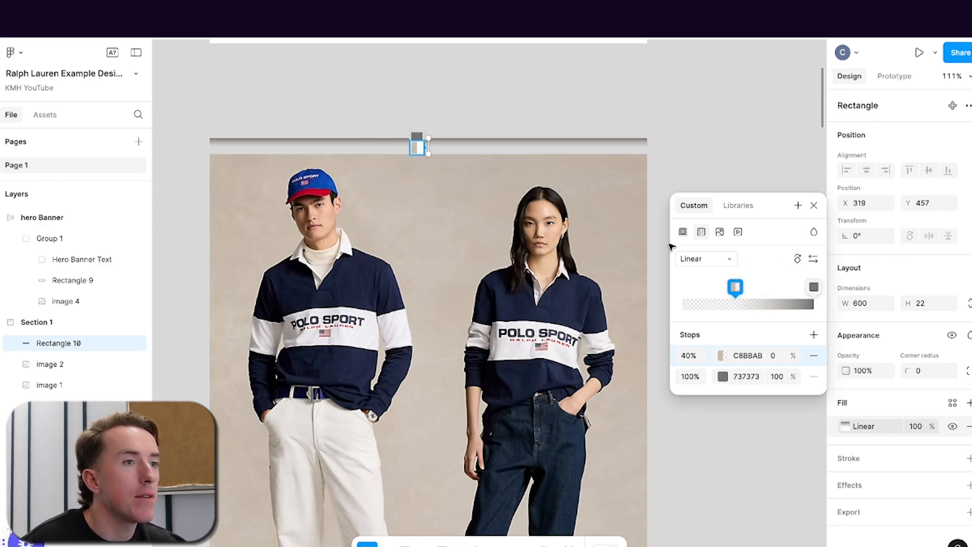
pyautogui.click(456, 147)
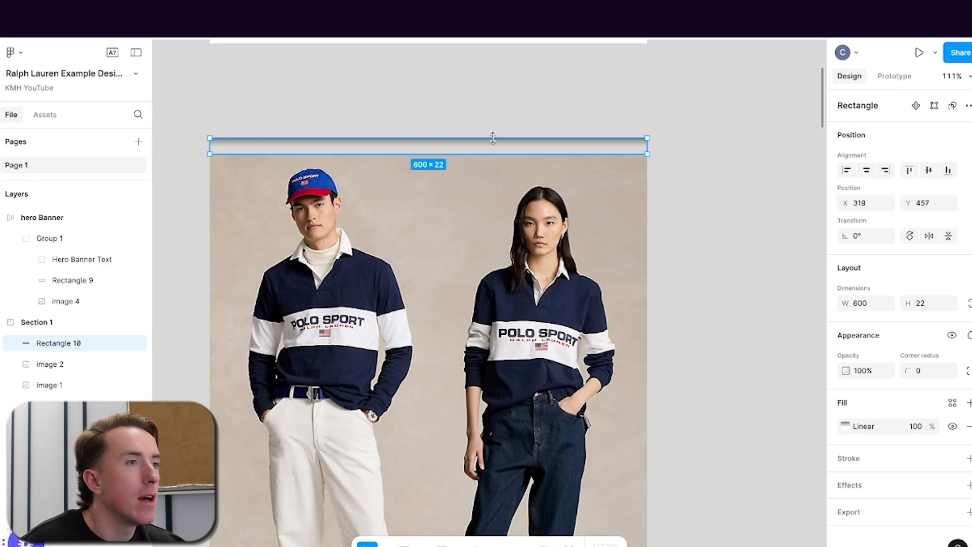
pyautogui.click(871, 426)
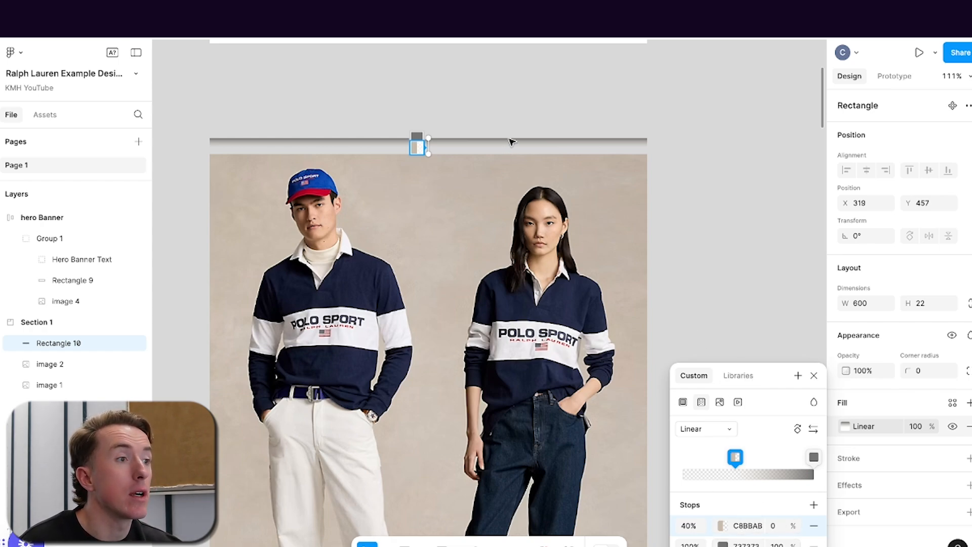
# - Sample the beige backdrop colour near the model image's upper edge with the browser's colour picker extension
pyautogui.scroll(-6, 508, 142)
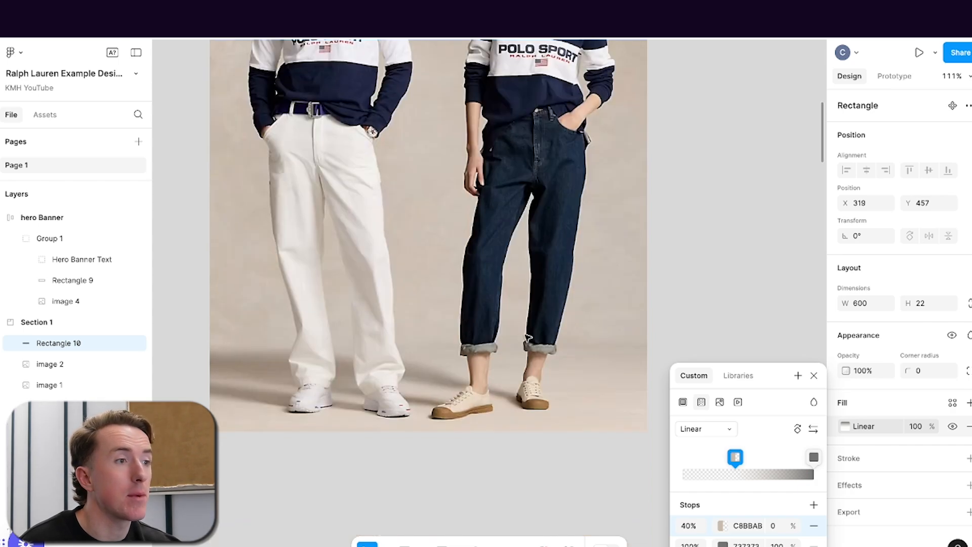
pyautogui.scroll(6, 493, 228)
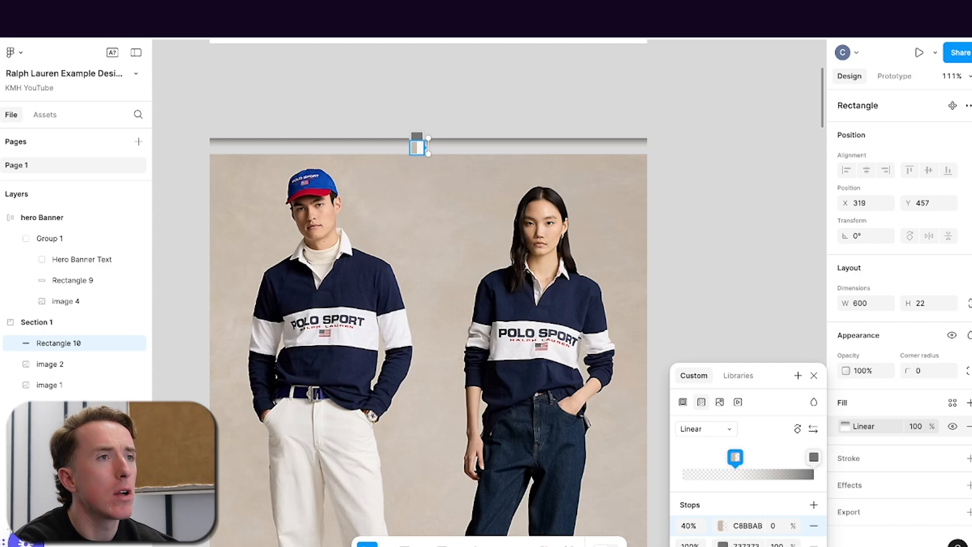
pyautogui.click(780, 10)
pyautogui.click(667, 186)
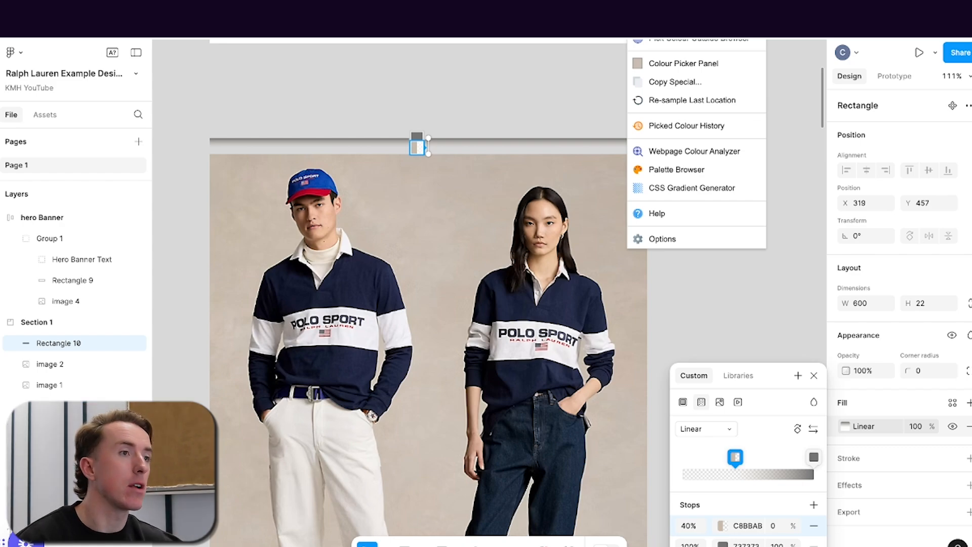
pyautogui.click(541, 130)
pyautogui.scroll(-5, 572, 130)
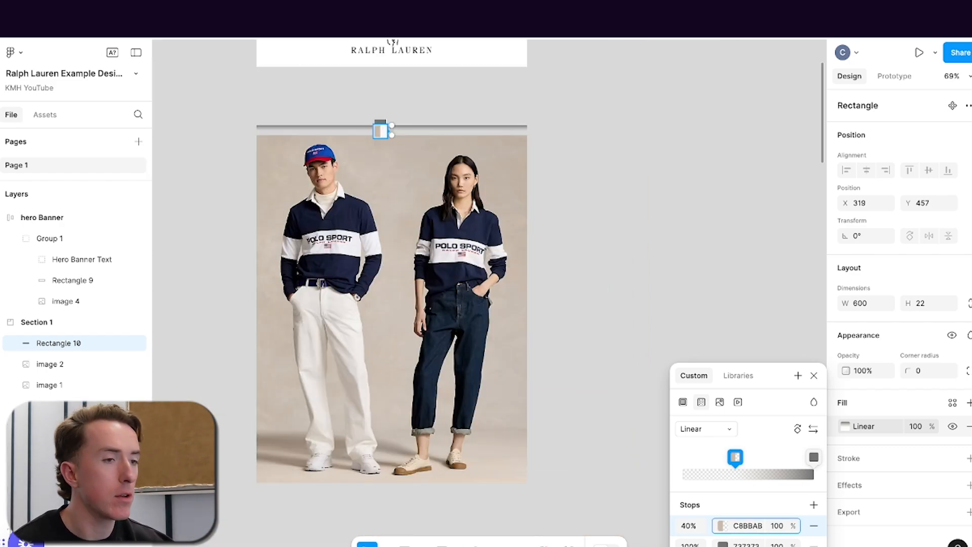
# - Move the gradient's C8BBAB stop to the 0% position and set the 100% stop's colour to BDB0A2
pyautogui.click(686, 527)
pyautogui.write('0')
pyautogui.press('Return')
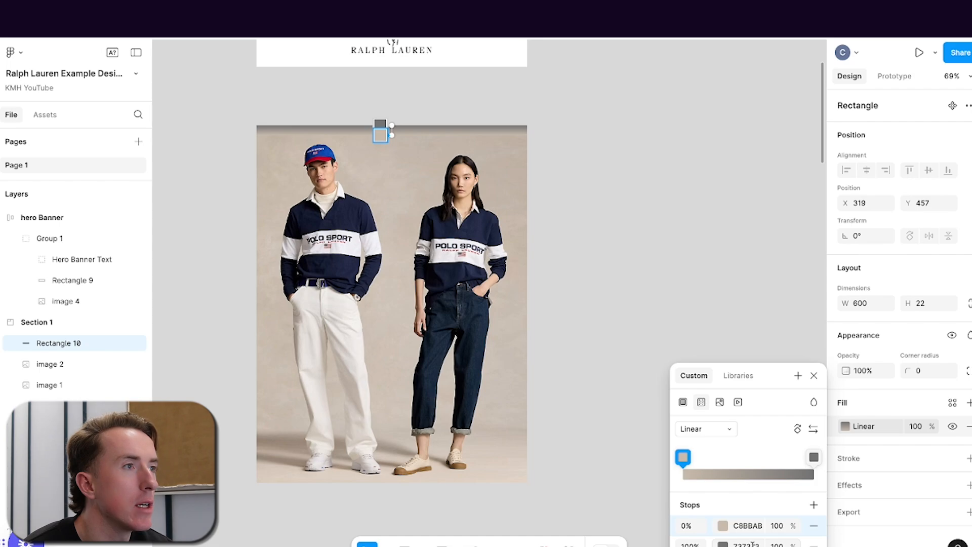
pyautogui.click(754, 544)
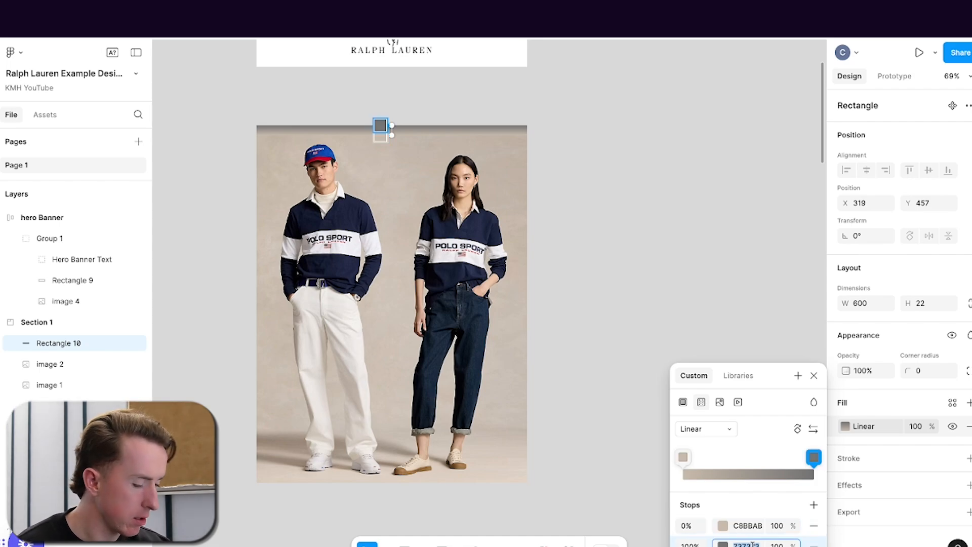
pyautogui.write('BDB0A2')
pyautogui.press('Return')
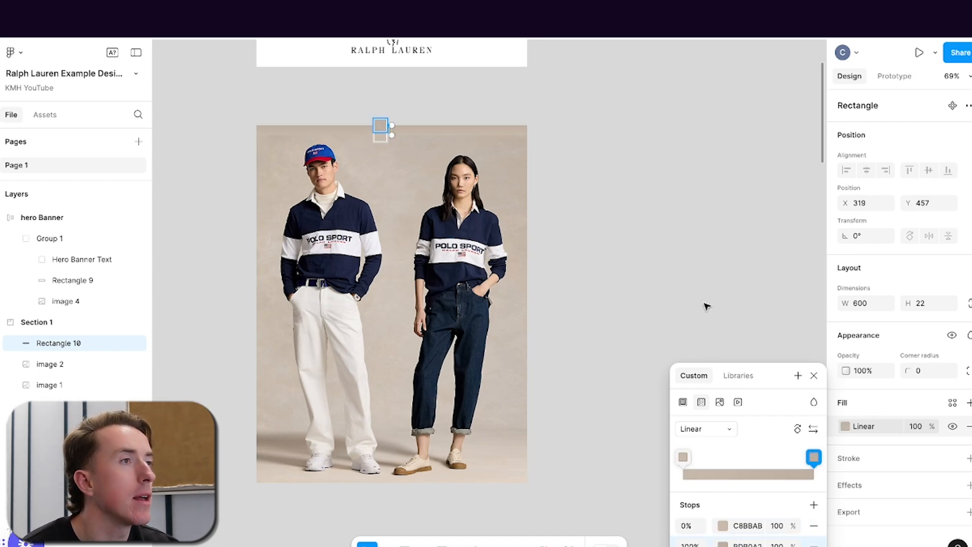
pyautogui.press('Escape')
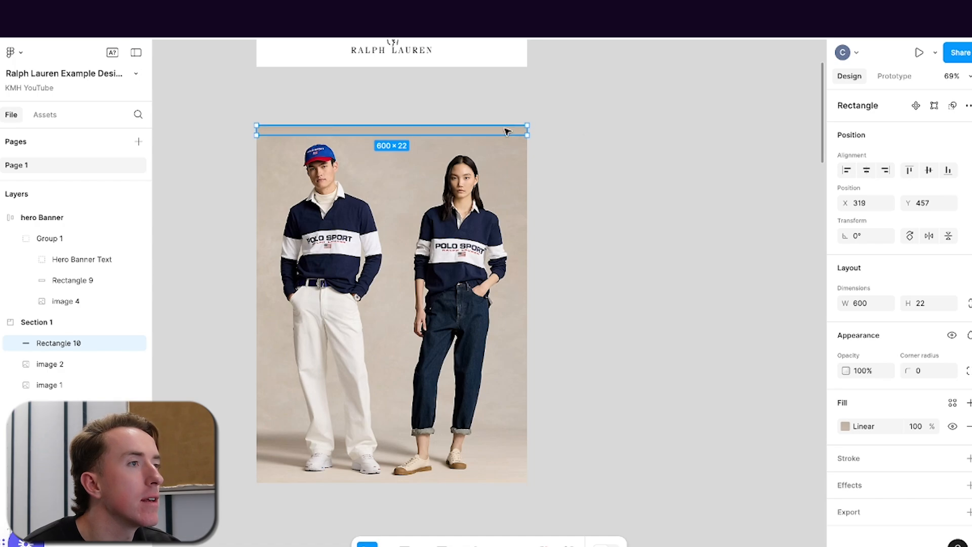
# - Extend the gradient rectangle upward to a height of about 63 and inspect its blend with the model image
pyautogui.moveTo(449, 125); pyautogui.dragTo(448, 107)
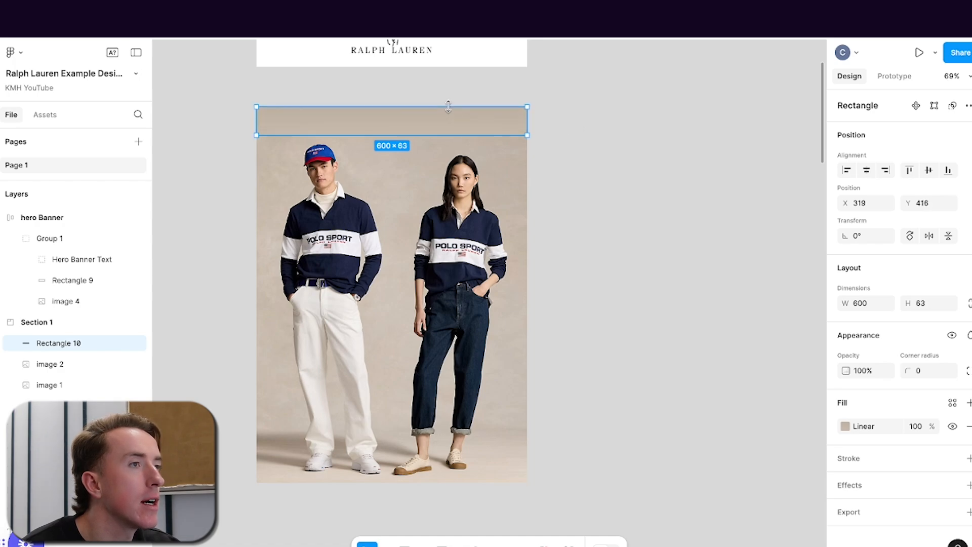
pyautogui.click(615, 148)
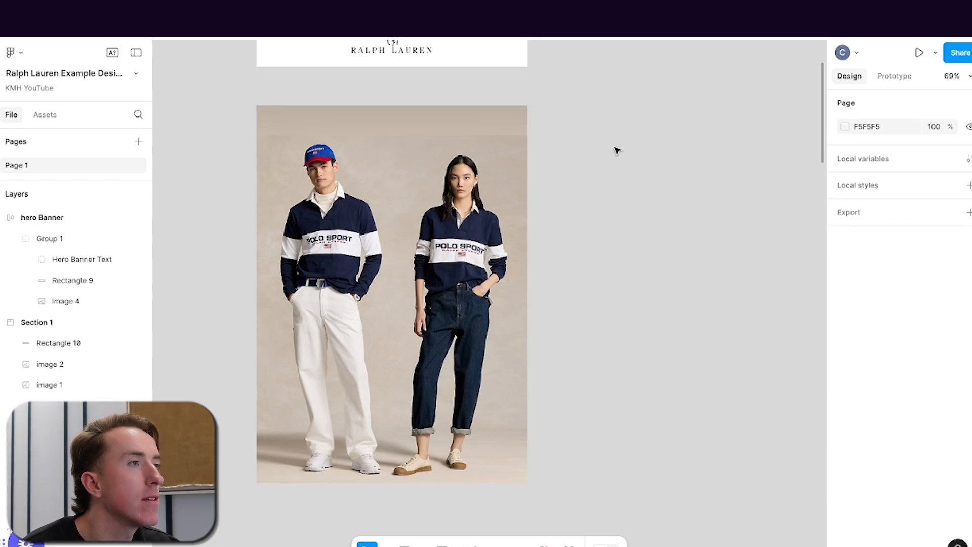
pyautogui.click(471, 127)
pyautogui.click(543, 157)
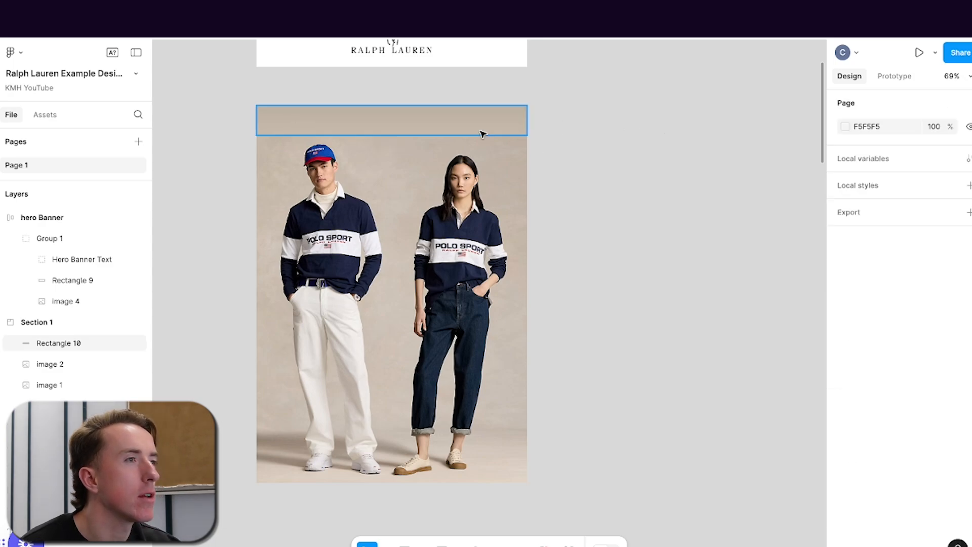
pyautogui.scroll(5, 471, 127)
pyautogui.hscroll(-2, 471, 126)
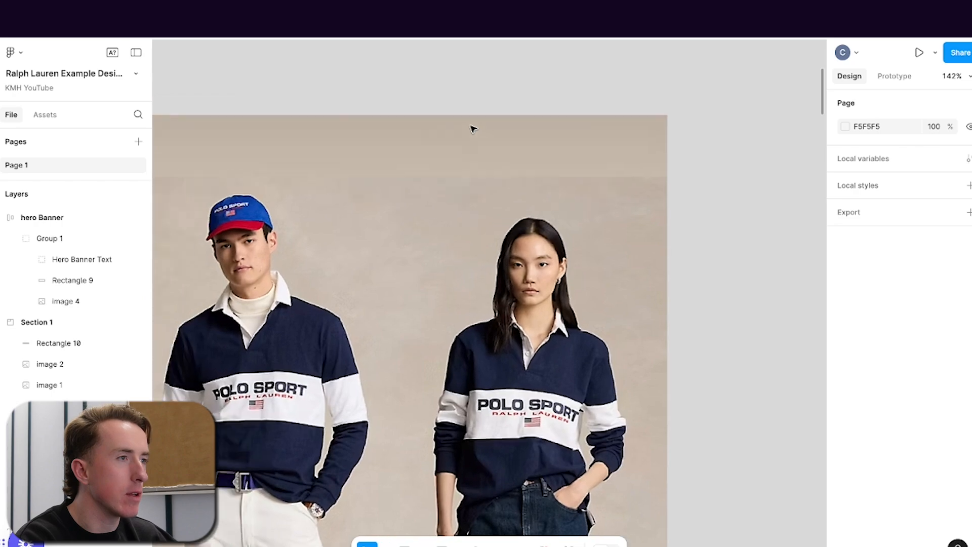
# - Place the 600 × 178 gradient rectangle between the logo header and the model image, at Y 327
pyautogui.scroll(3, 471, 126)
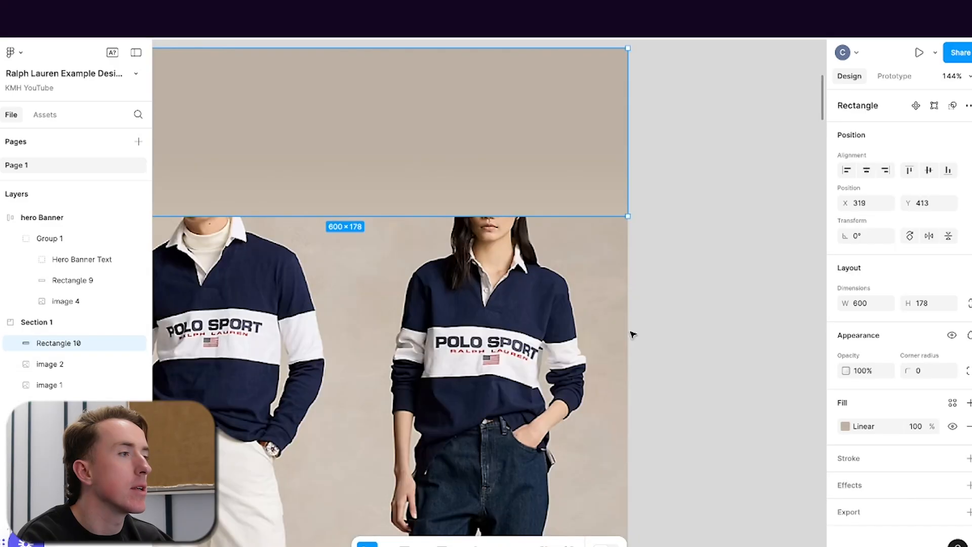
pyautogui.scroll(3, 627, 334)
pyautogui.moveTo(529, 247); pyautogui.dragTo(529, 170)
pyautogui.scroll(-5, 636, 410)
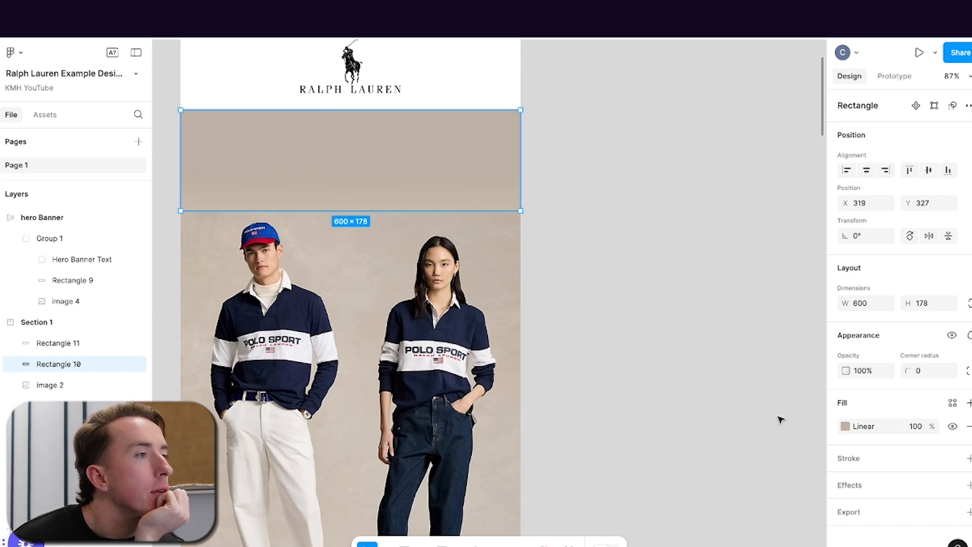
pyautogui.click(647, 157)
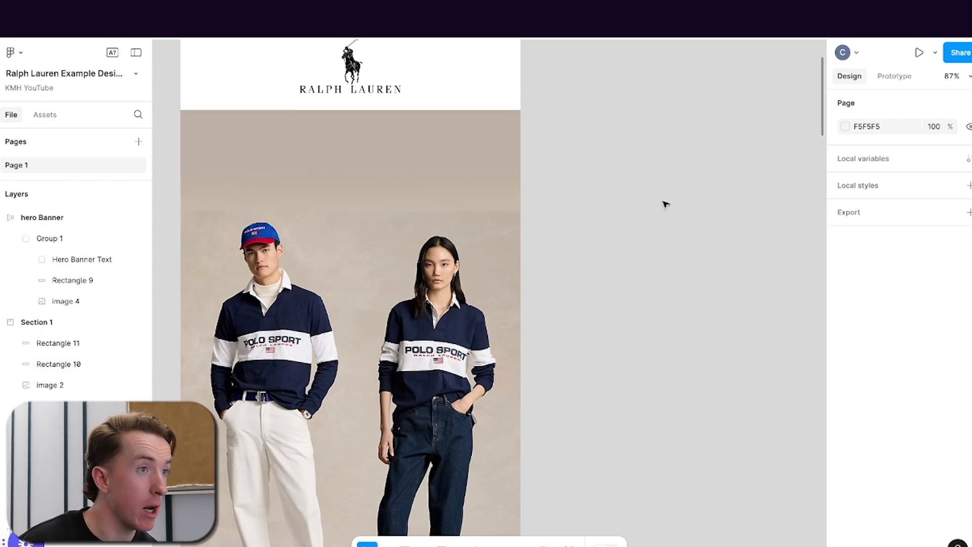
# - Tilt the beige rectangle's linear gradient off vertical so that its lower end leans toward the male model
pyautogui.click(501, 186)
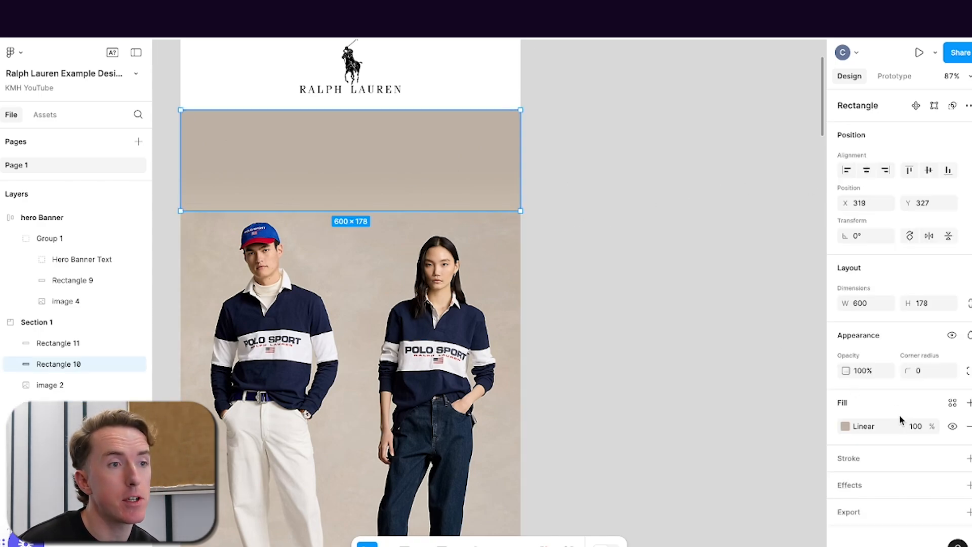
pyautogui.click(843, 427)
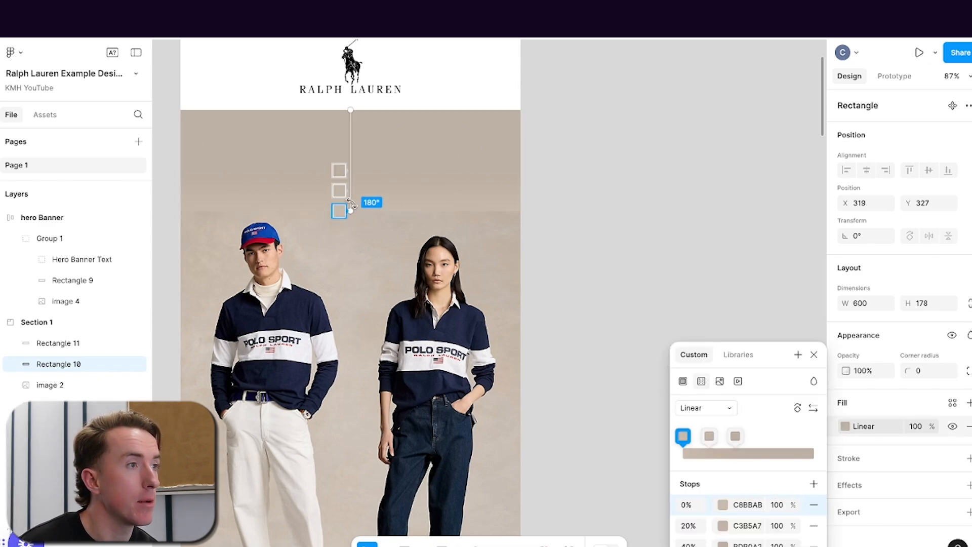
pyautogui.moveTo(350, 210); pyautogui.dragTo(337, 202)
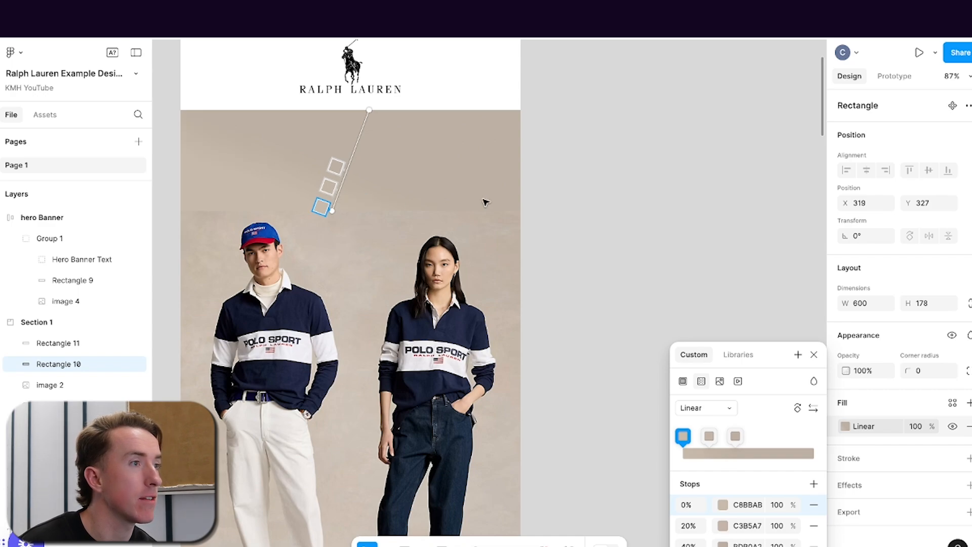
pyautogui.click(337, 167)
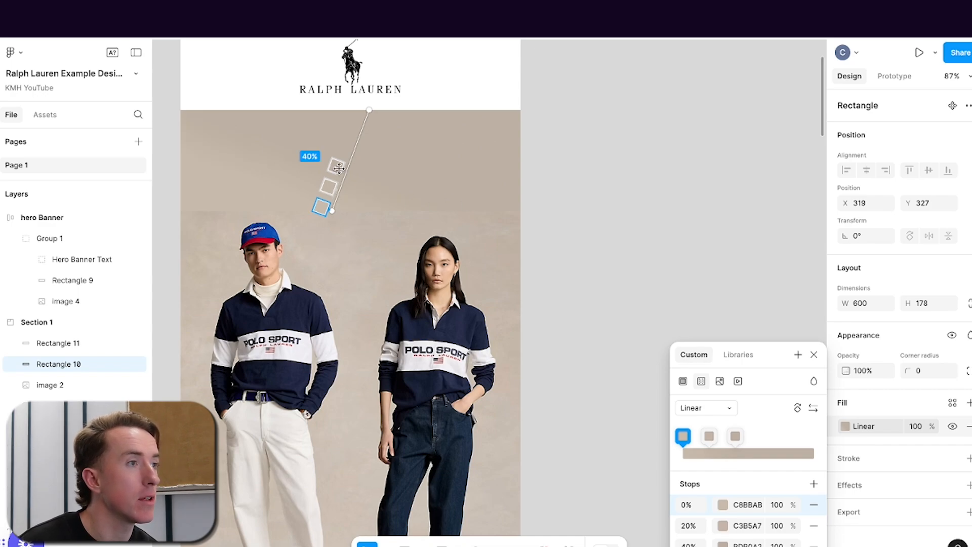
pyautogui.click(320, 206)
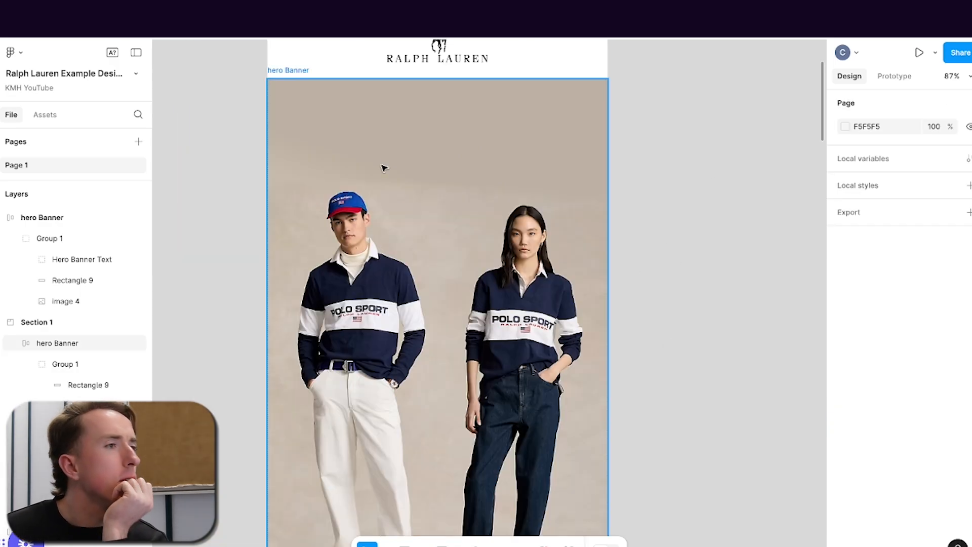
# - Open the gradient fill of the beige rectangle inside the hero banner group and examine its colour stops
pyautogui.click(403, 152)
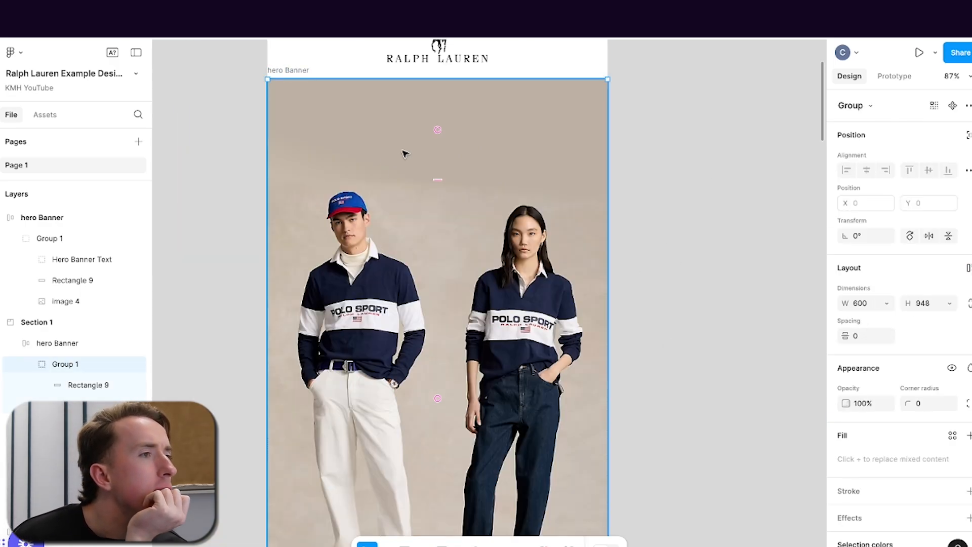
pyautogui.doubleClick(449, 146)
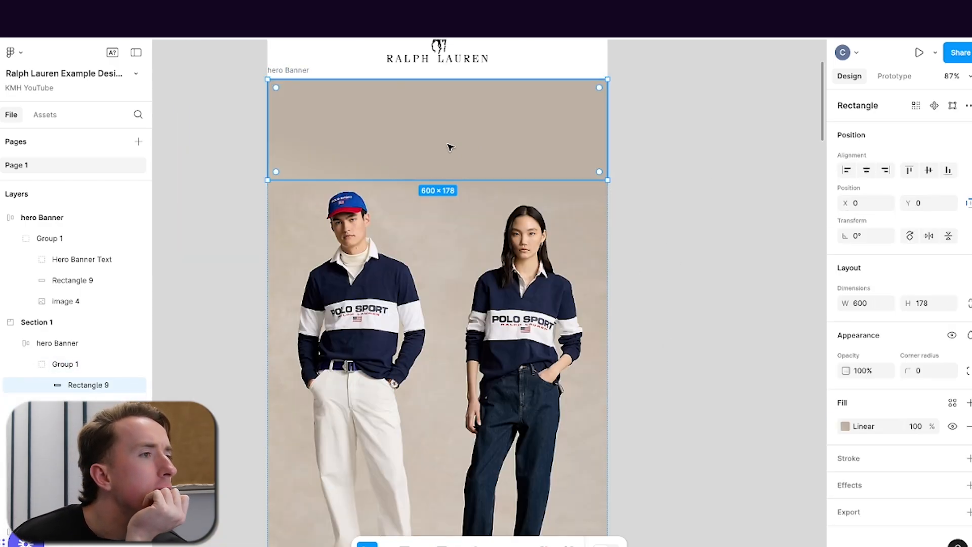
pyautogui.click(854, 428)
pyautogui.scroll(-1, 731, 269)
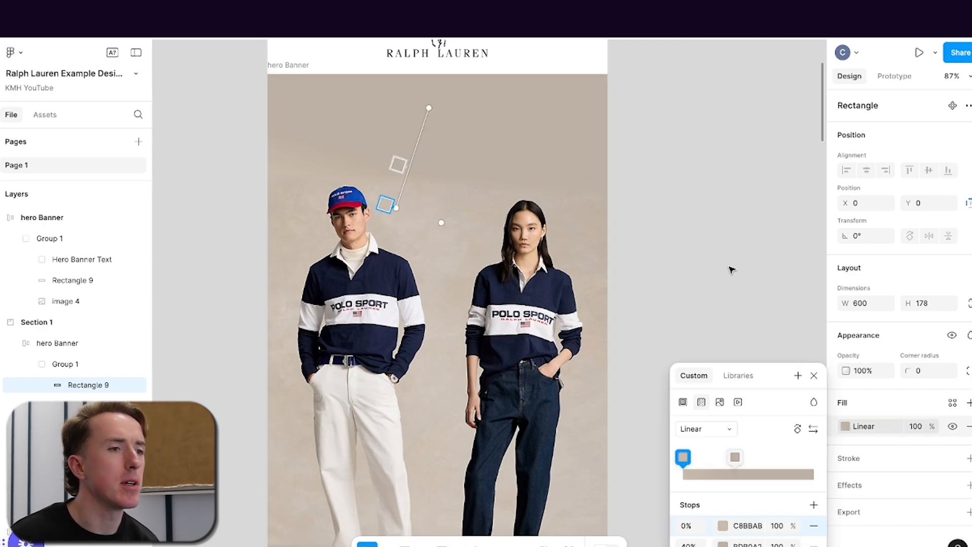
pyautogui.scroll(2, 732, 270)
pyautogui.press('Escape')
pyautogui.doubleClick(438, 183)
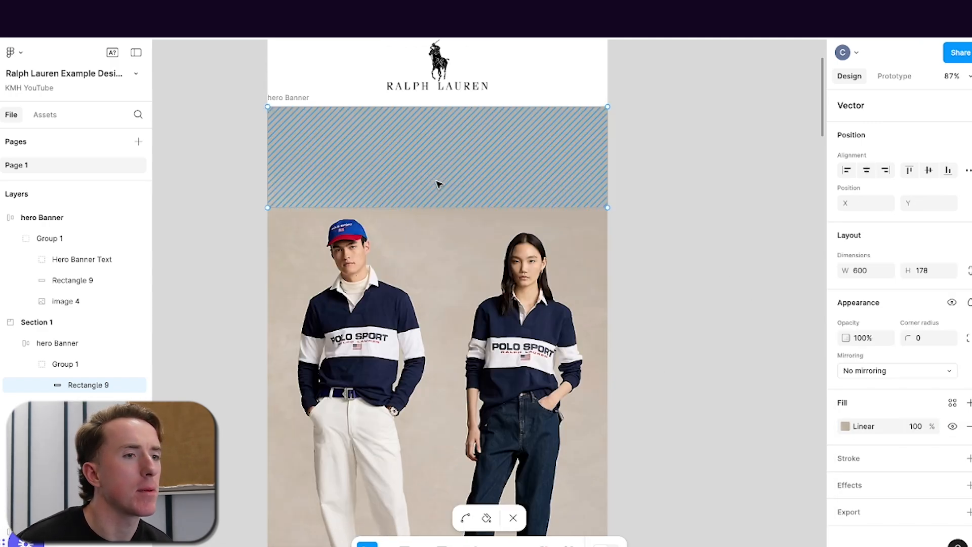
pyautogui.click(845, 426)
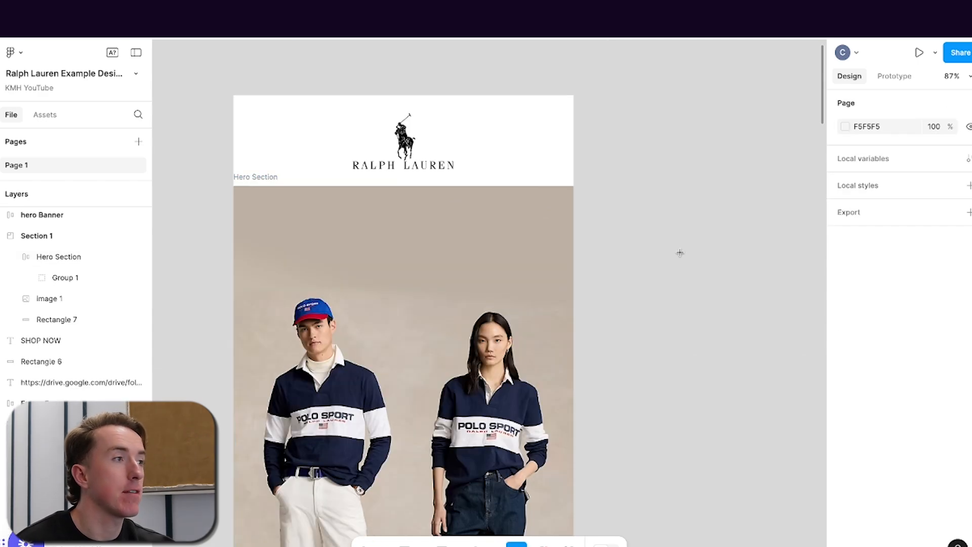
# - Add a text box of about 191 × 126 in the empty area beside the email, reading "Welcome"
pyautogui.moveTo(673, 235); pyautogui.dragTo(783, 306)
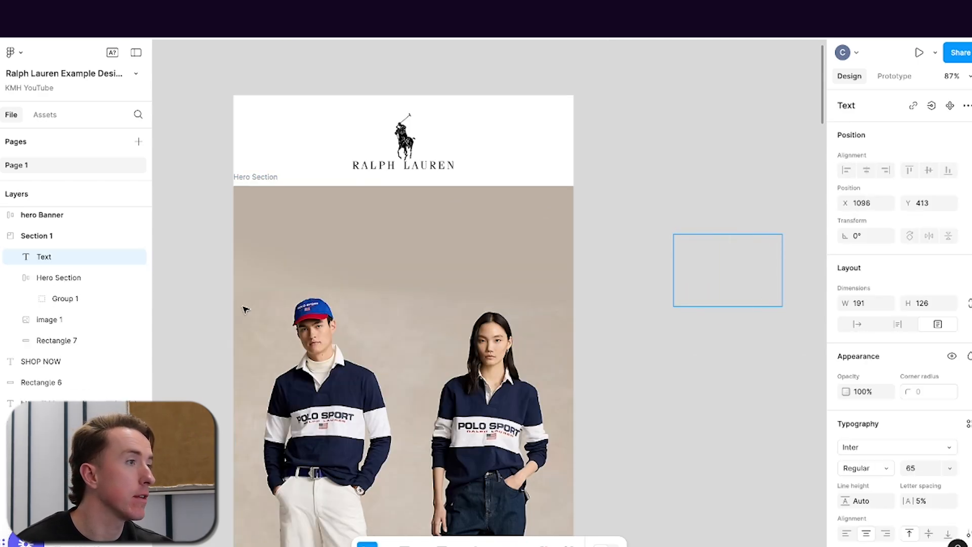
pyautogui.scroll(1, 106, 264)
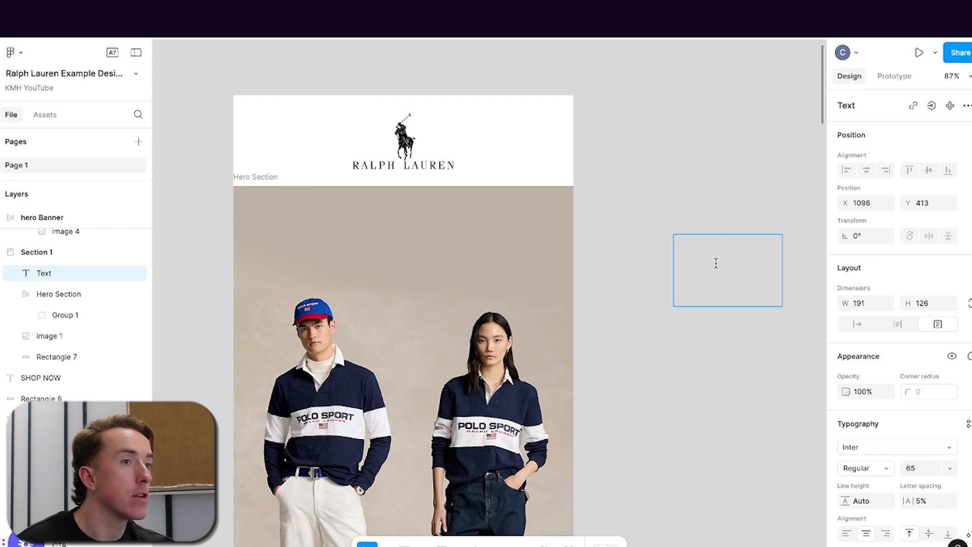
pyautogui.write('Welcome')
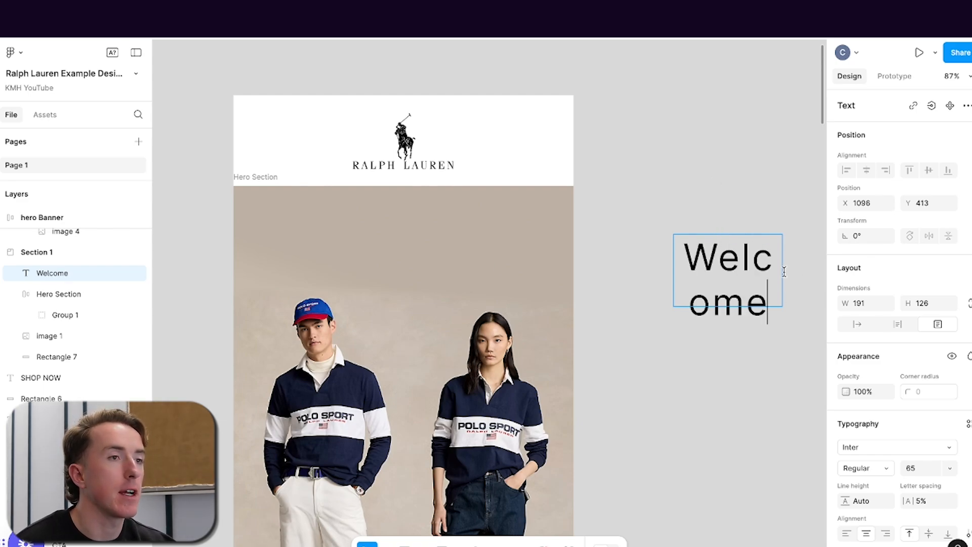
pyautogui.press('Escape')
# - Place the "Welcome" text above the models in the hero image, outside the Hero Section auto layout frame
pyautogui.moveTo(781, 280); pyautogui.dragTo(361, 248)
pyautogui.hscroll(-4, 577, 330)
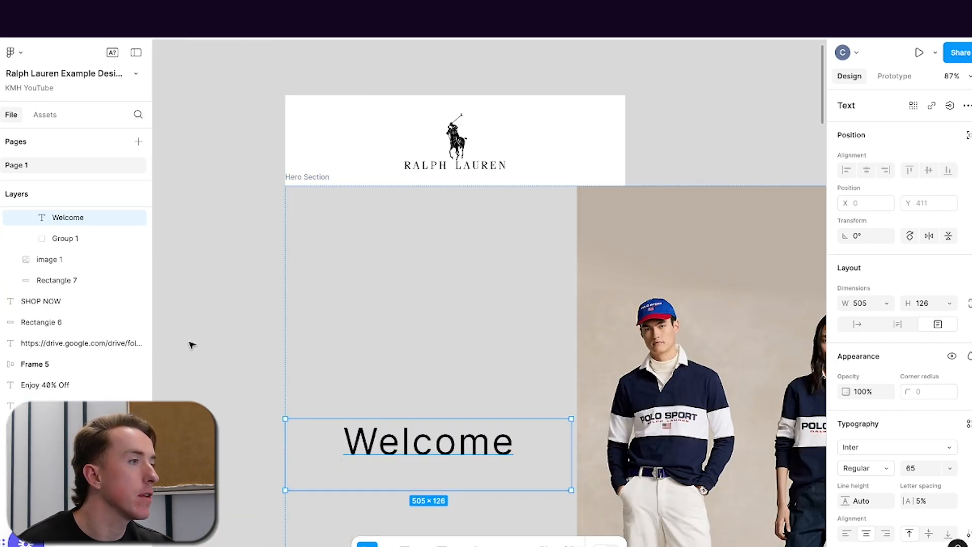
pyautogui.scroll(2, 83, 265)
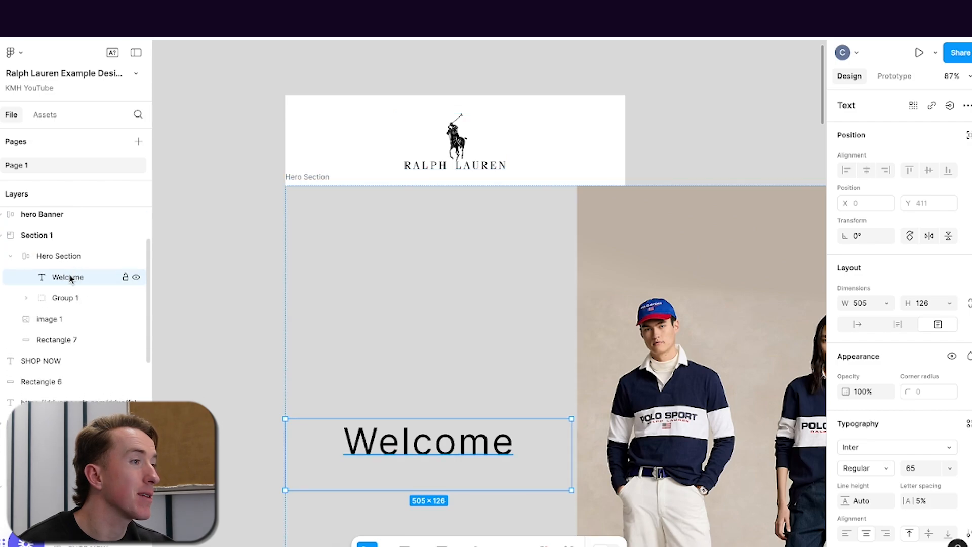
pyautogui.moveTo(64, 251); pyautogui.dragTo(65, 251)
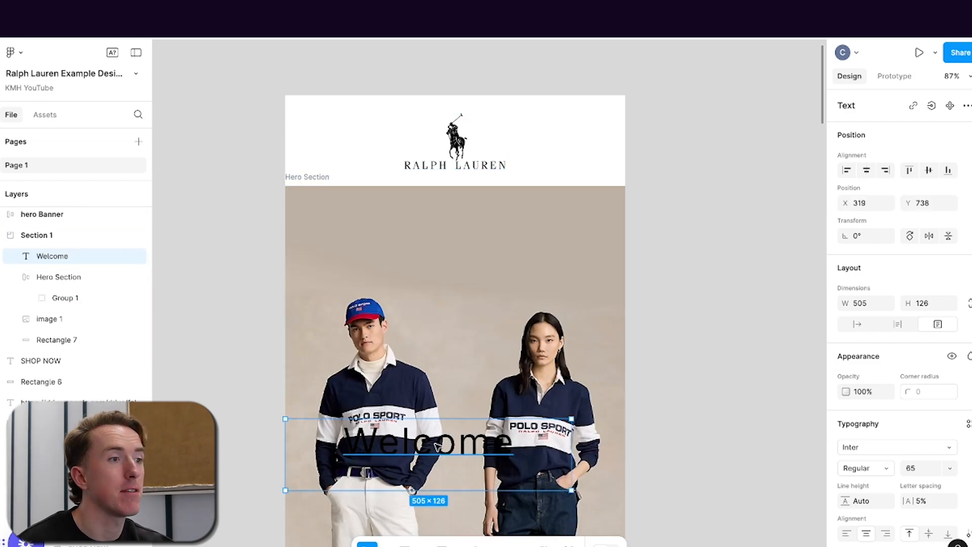
pyautogui.moveTo(468, 446); pyautogui.dragTo(467, 244)
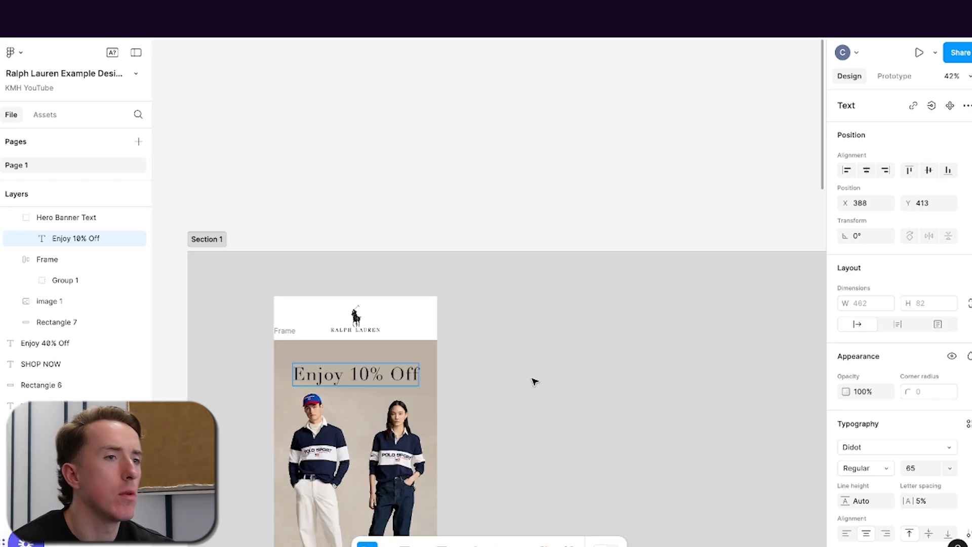
# - Duplicate the "Enjoy 10% Off" headline group and place the copy directly above the original, at Y 358
pyautogui.scroll(-1, 534, 383)
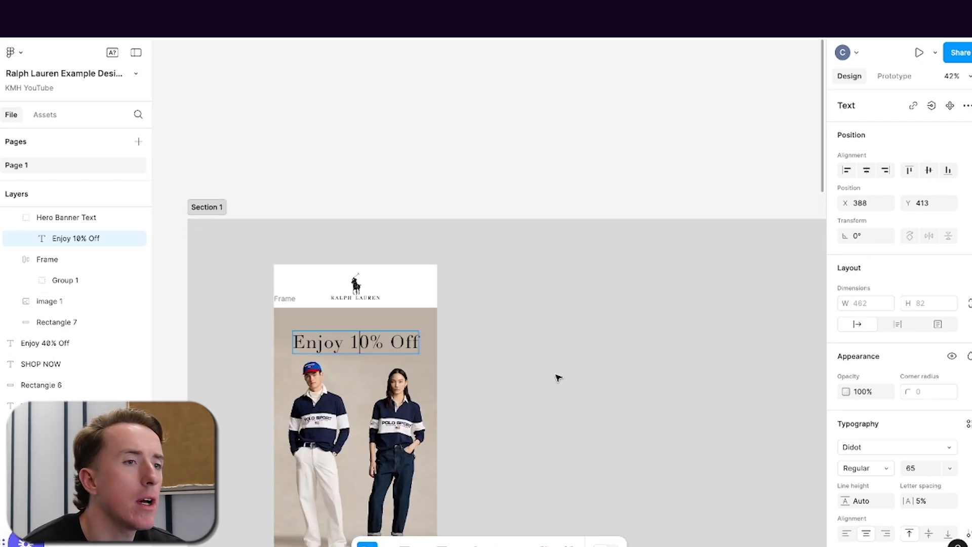
pyautogui.scroll(5, 432, 330)
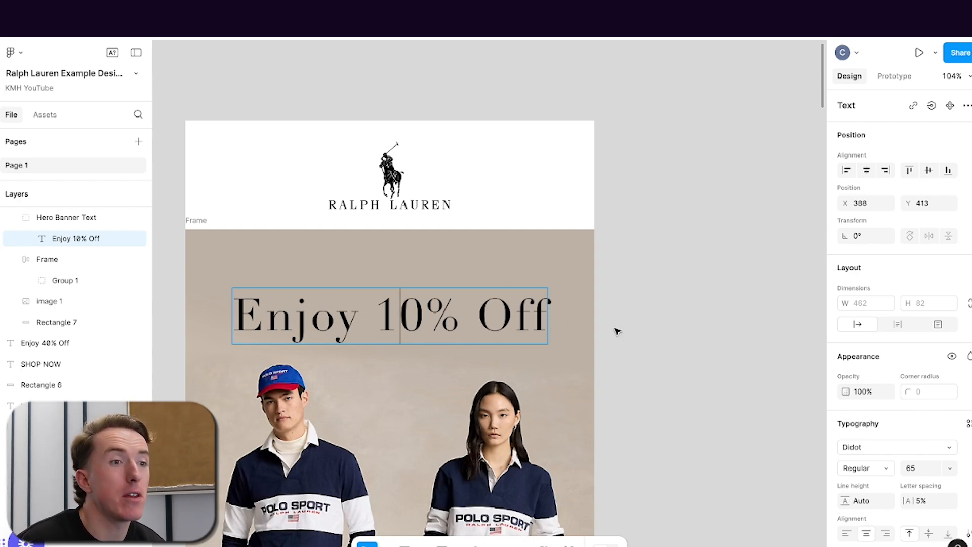
pyautogui.press('Escape')
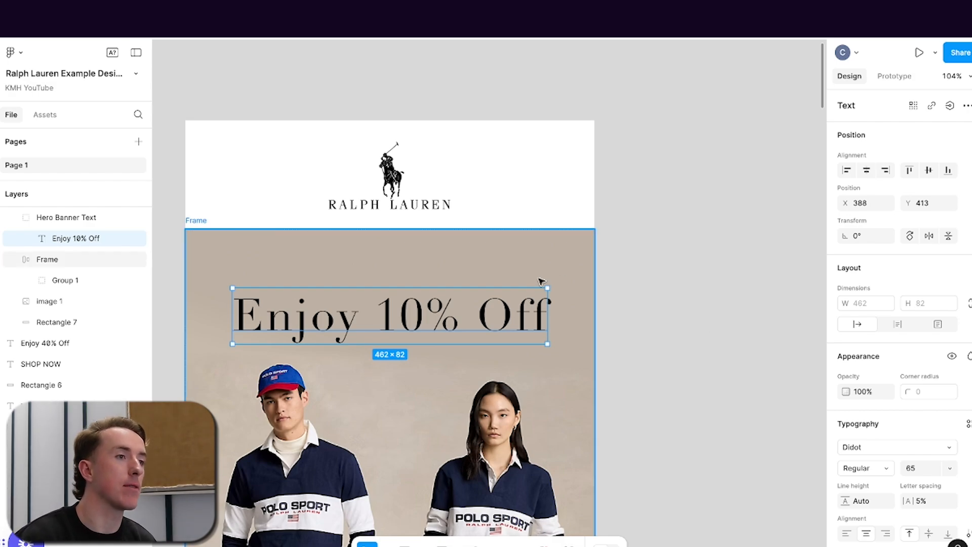
pyautogui.click(462, 275)
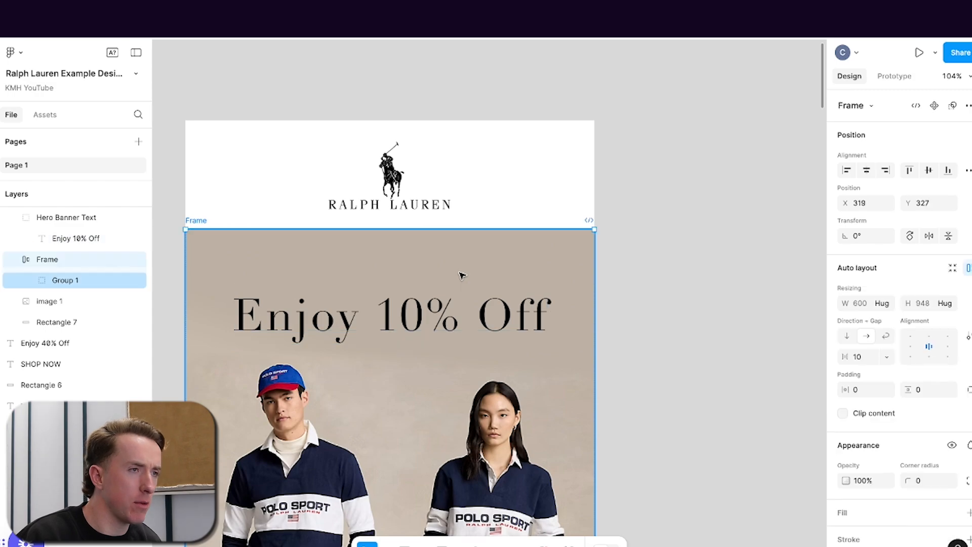
pyautogui.click(414, 307)
pyautogui.hotkey('ctrl', 'd')
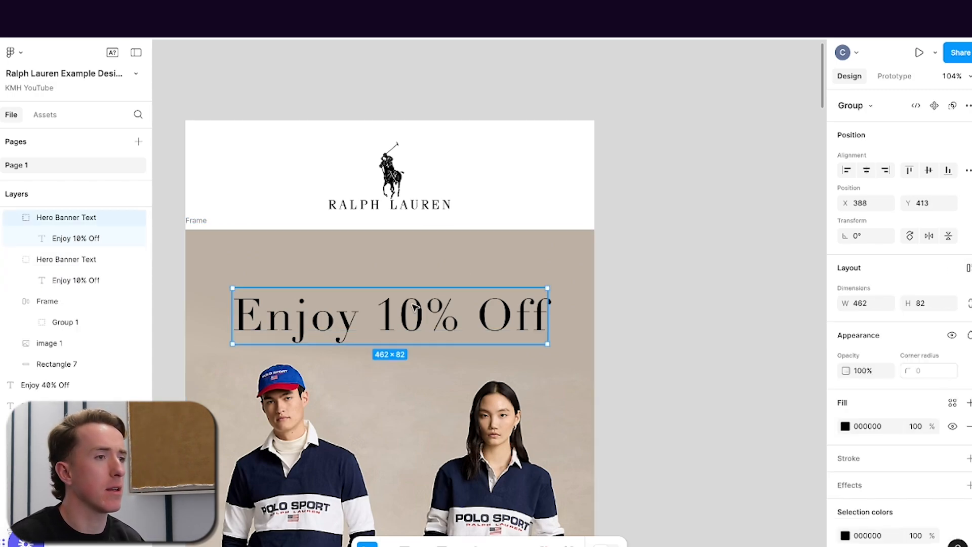
pyautogui.moveTo(414, 308); pyautogui.dragTo(415, 281)
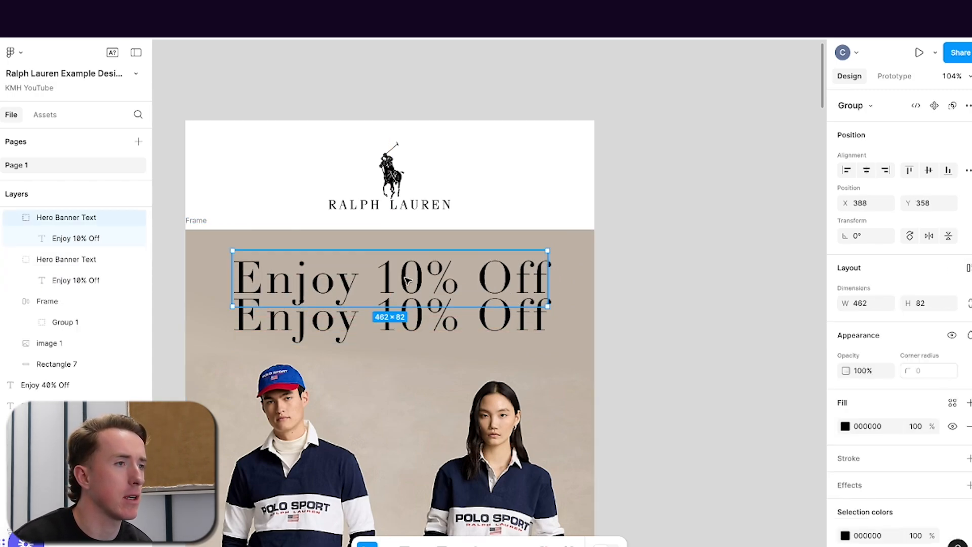
# - Set the font size of the upper "Enjoy 10% Off" copy to 35
pyautogui.doubleClick(405, 280)
pyautogui.doubleClick(405, 280)
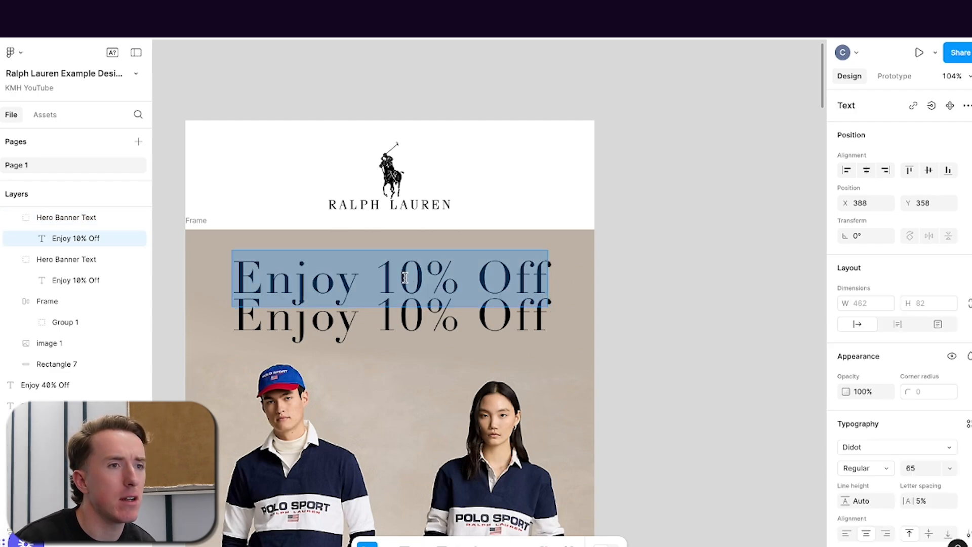
pyautogui.click(915, 471)
pyautogui.write('35')
pyautogui.press('Return')
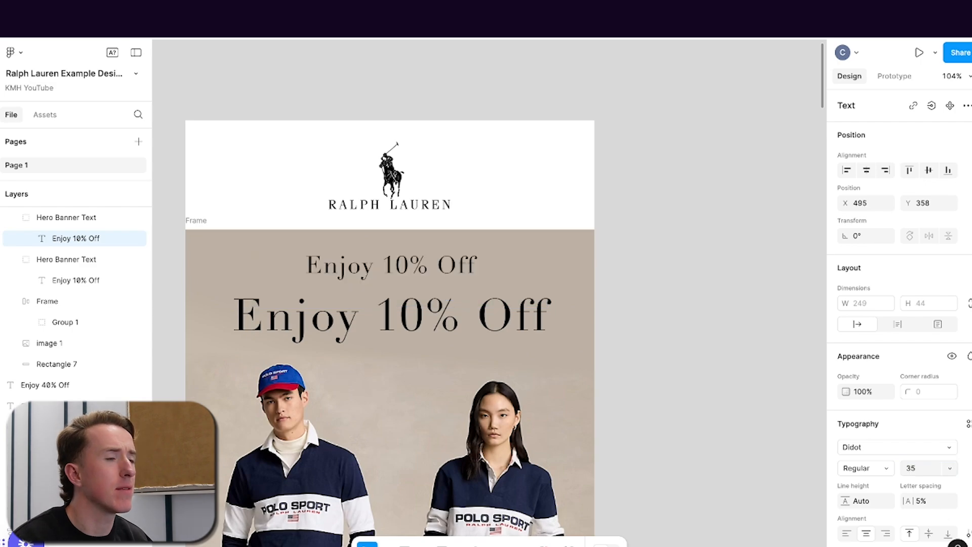
# - Replace the wording of the smaller upper line with "A Season of Giving"
pyautogui.write('Welco')
pyautogui.press('BackSpace')
pyautogui.press('BackSpace')
pyautogui.press('BackSpace')
pyautogui.press('BackSpace')
pyautogui.press('BackSpace')
pyautogui.scroll(-2, 686, 443)
pyautogui.write('A Seas')
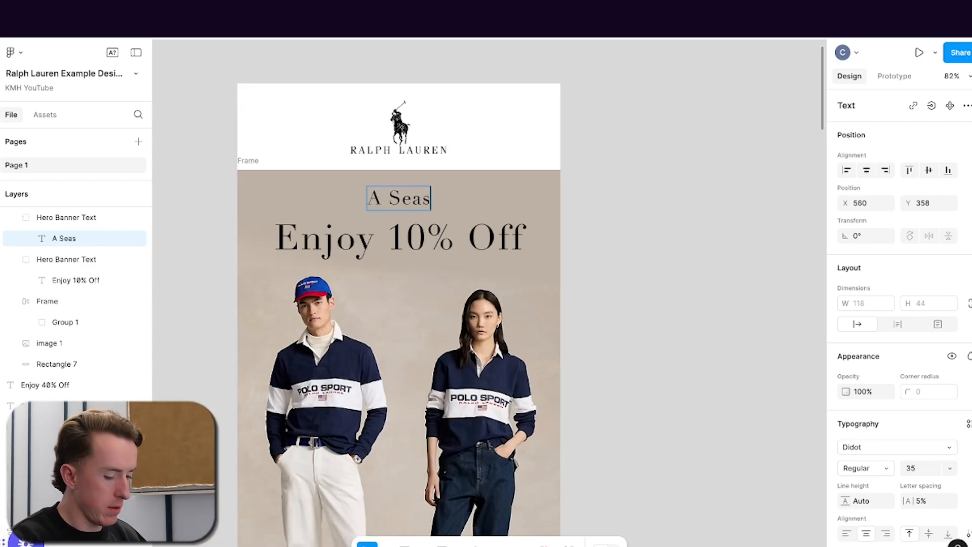
pyautogui.write('on of Giving')
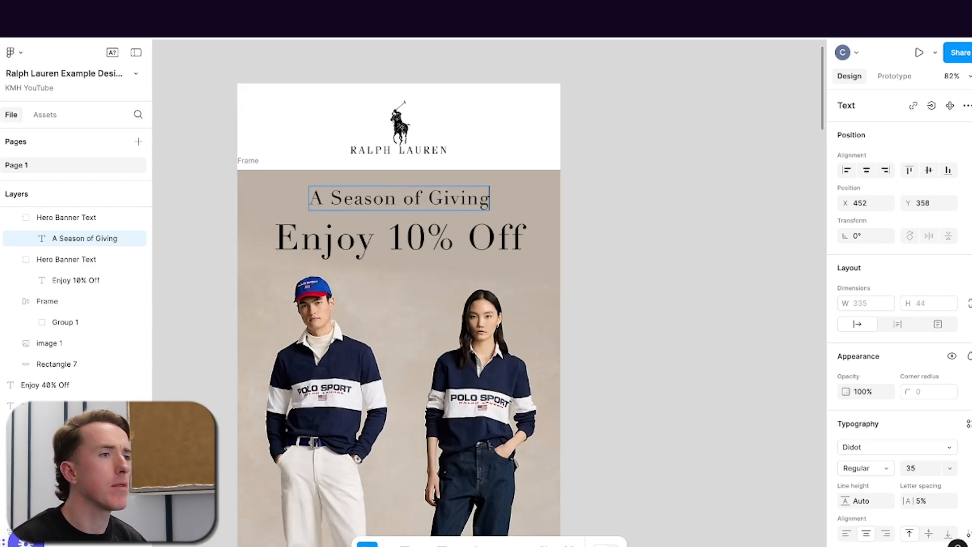
pyautogui.press('Escape')
# - Reduce the "A Season of Giving" text to size 32 and lower it slightly toward the headline
pyautogui.scroll(3, 616, 245)
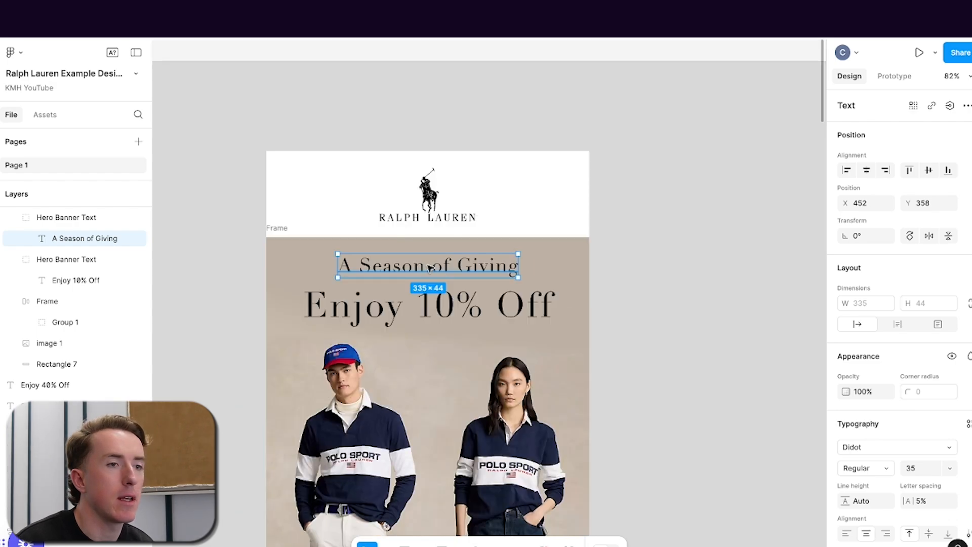
pyautogui.click(949, 469)
pyautogui.click(934, 545)
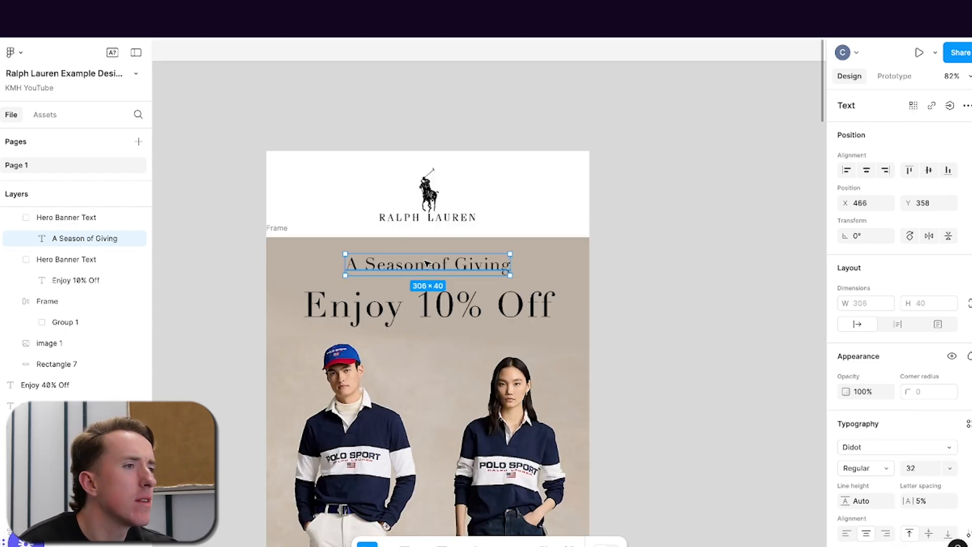
pyautogui.moveTo(428, 263); pyautogui.dragTo(428, 272)
pyautogui.click(679, 275)
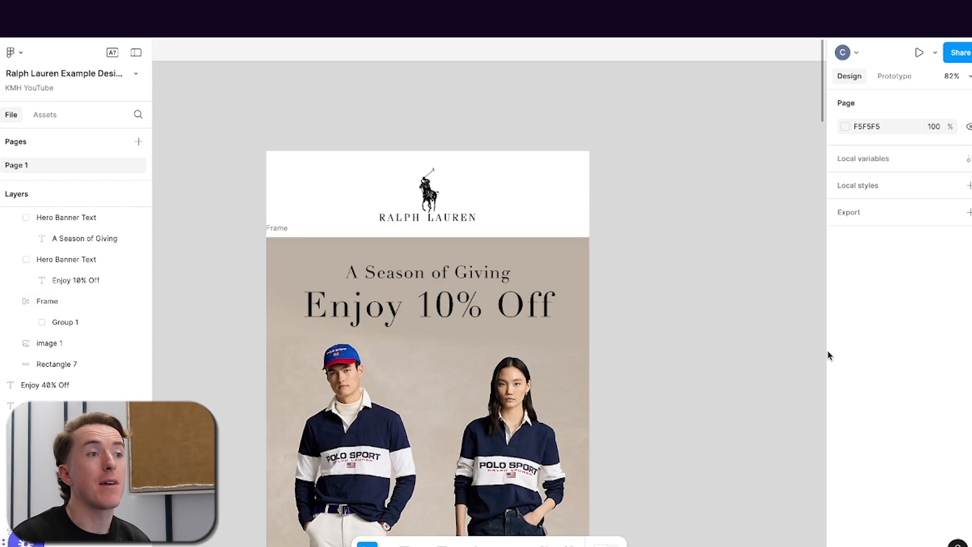
# - Draw a rectangle of about 80 × 28, take it out of the auto layout frame and place it below the headline
pyautogui.scroll(-2, 740, 347)
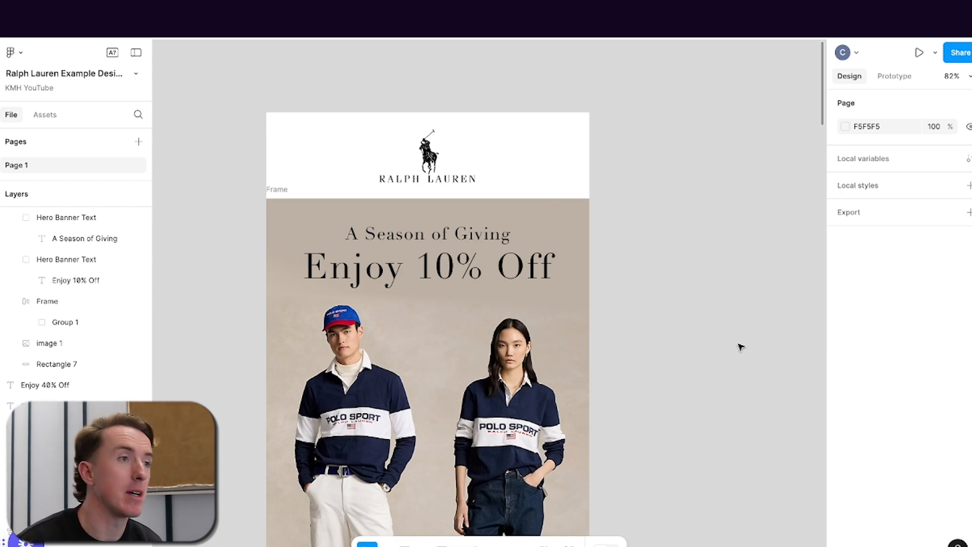
pyautogui.hscroll(-2, 737, 344)
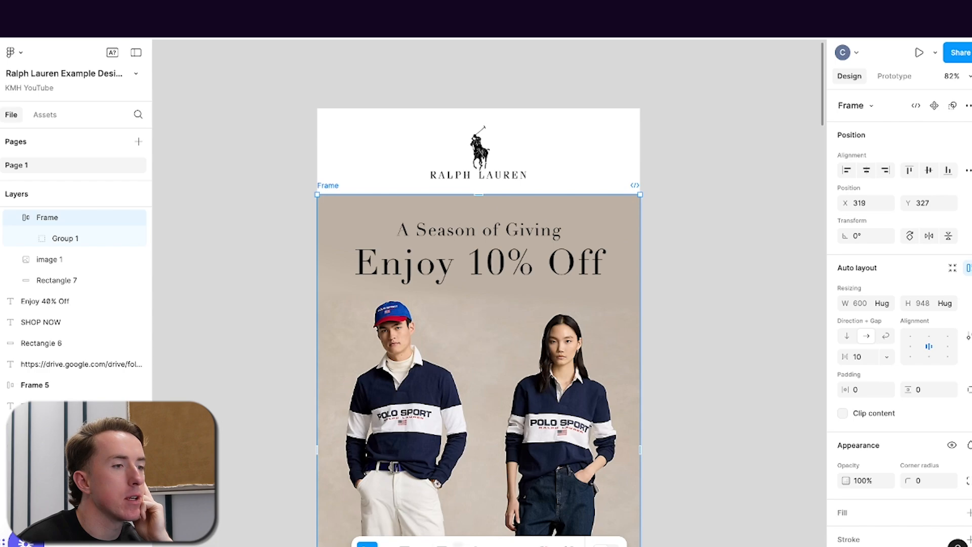
pyautogui.click(458, 545)
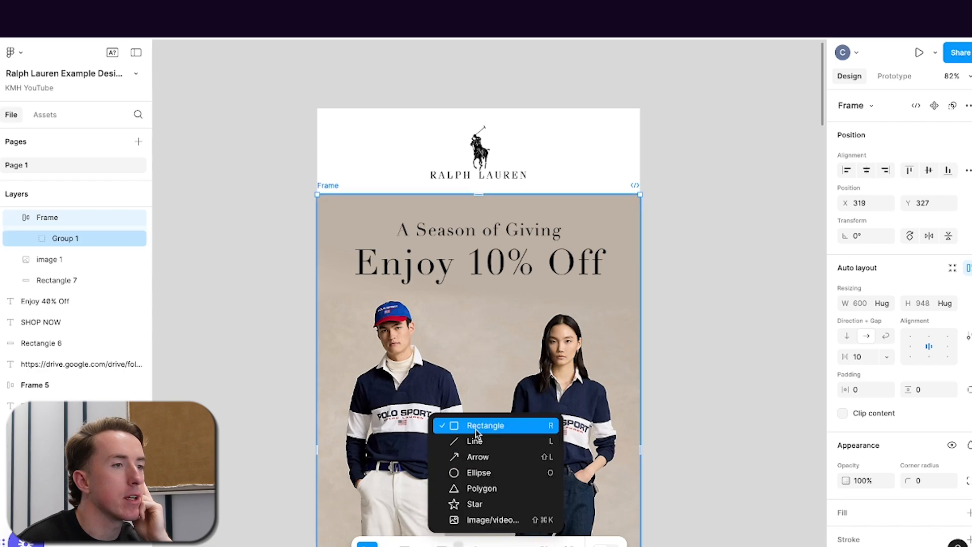
pyautogui.click(475, 429)
pyautogui.moveTo(447, 301); pyautogui.dragTo(489, 315)
pyautogui.moveTo(60, 242); pyautogui.dragTo(62, 214)
pyautogui.scroll(3, 113, 328)
pyautogui.moveTo(87, 344); pyautogui.dragTo(88, 288)
pyautogui.moveTo(338, 448); pyautogui.dragTo(478, 299)
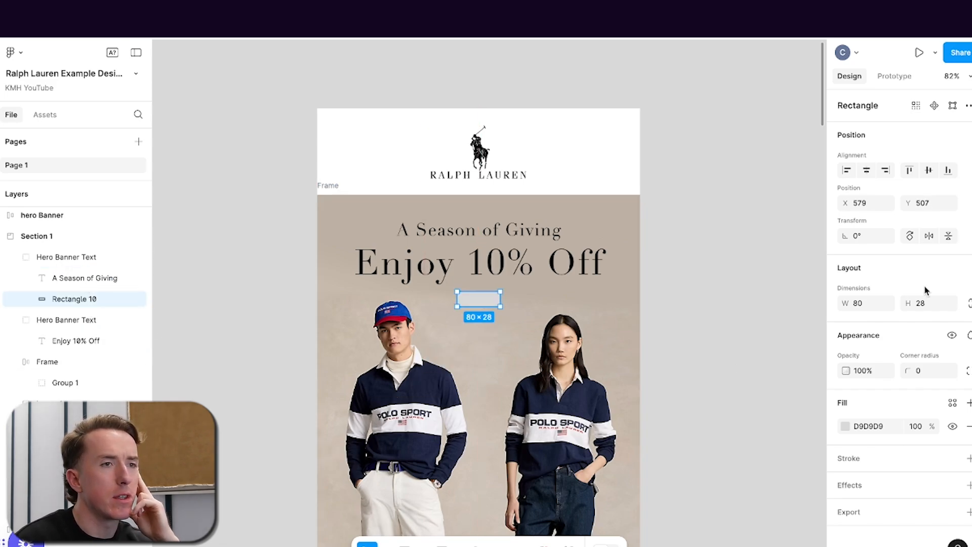
# - Resize the button rectangle to 180 × 50 and centre it below the headline at X 529, Y 508
pyautogui.click(858, 306)
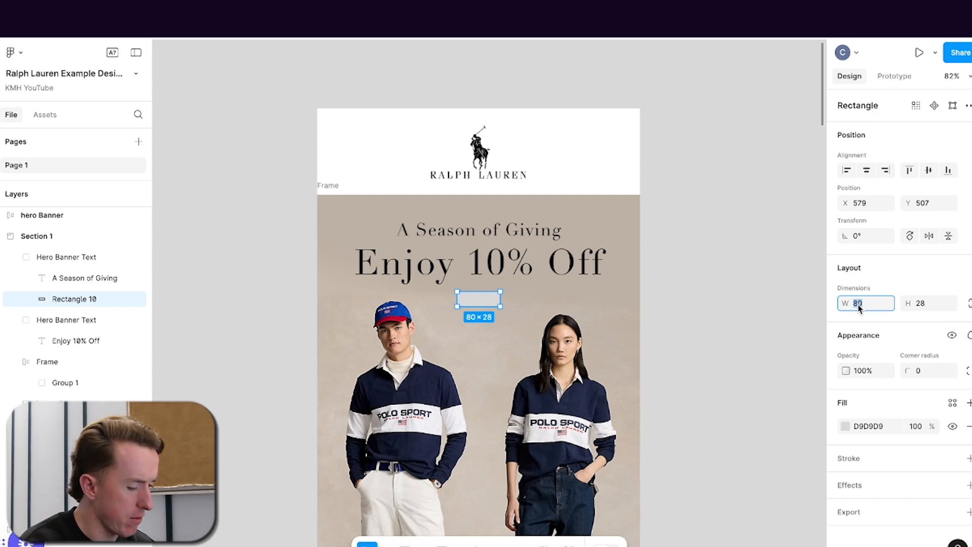
pyautogui.write('180')
pyautogui.press('Return')
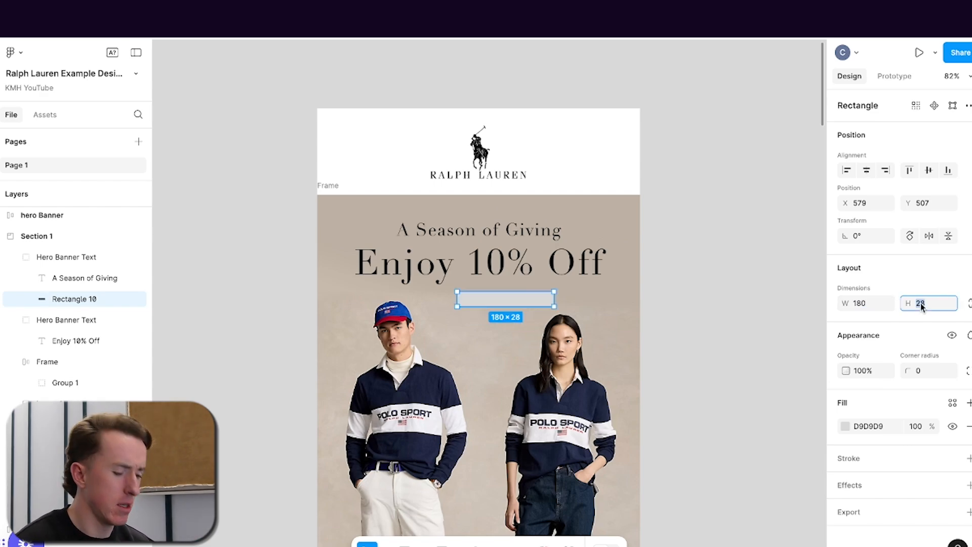
pyautogui.write('50')
pyautogui.press('Return')
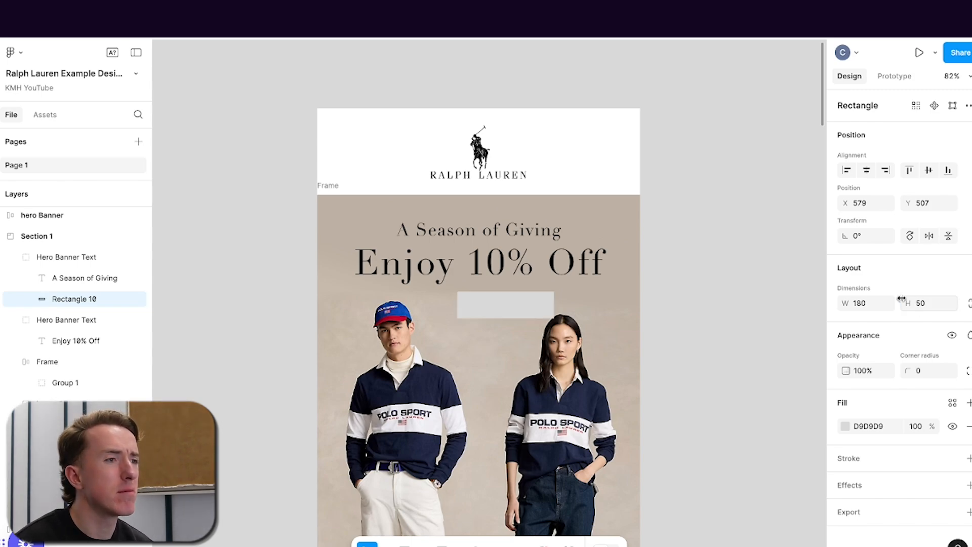
pyautogui.moveTo(529, 312); pyautogui.dragTo(504, 312)
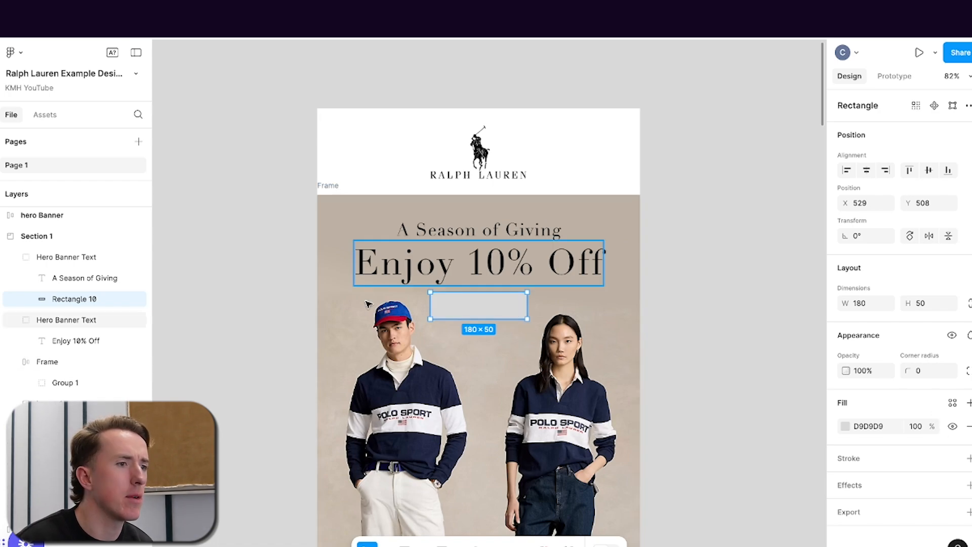
# - Add a text box of about 147 × 46 beside the email, reading "Shop Now"
pyautogui.click(517, 544)
pyautogui.click(452, 306)
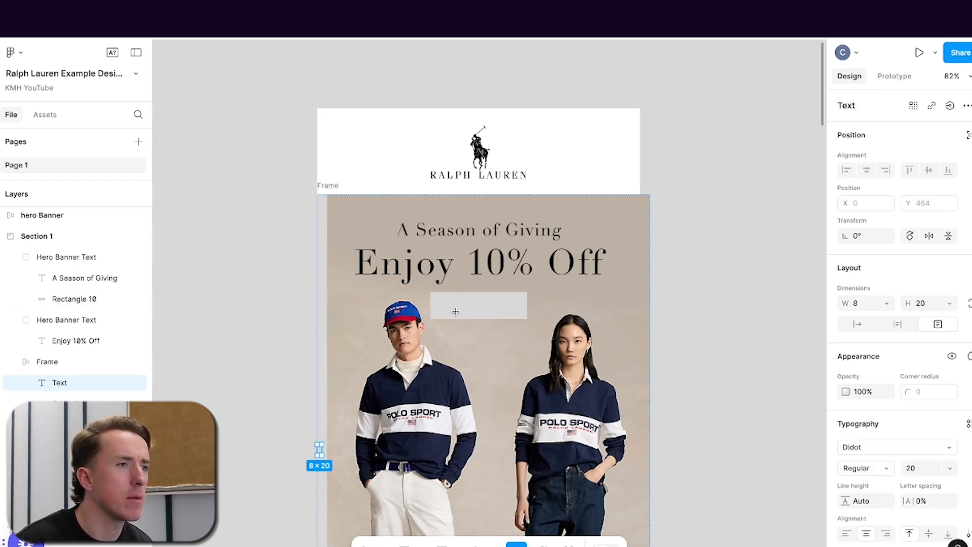
pyautogui.click(668, 309)
pyautogui.moveTo(714, 275); pyautogui.dragTo(793, 310)
pyautogui.write('Shop Now')
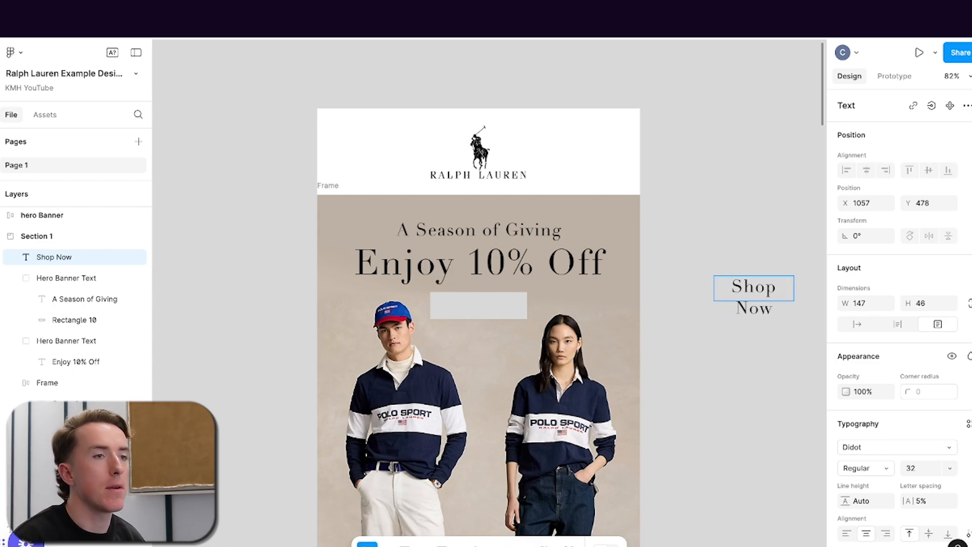
# - Set the "Shop Now" text to size 20 and centre it on the button rectangle below the headline
pyautogui.hotkey('ctrl', 'a')
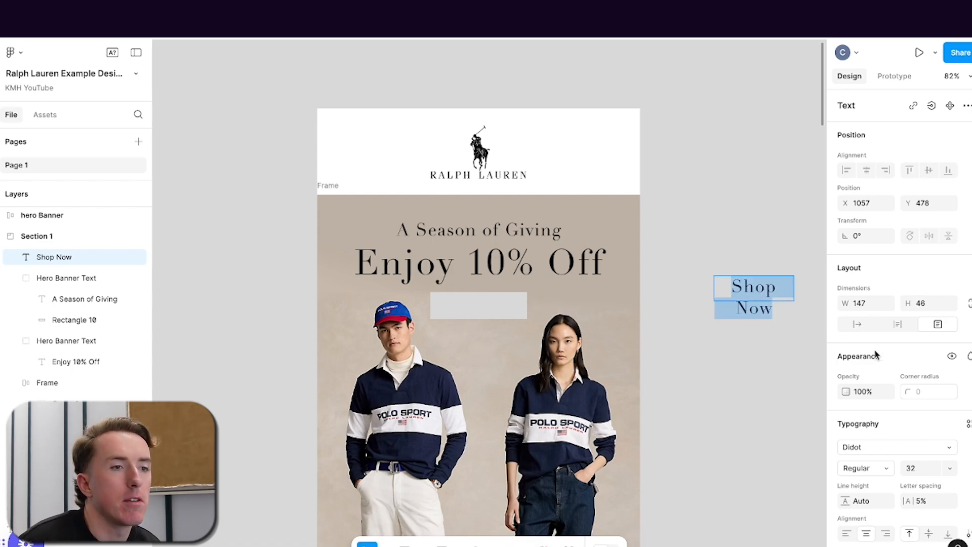
pyautogui.click(915, 471)
pyautogui.write('20')
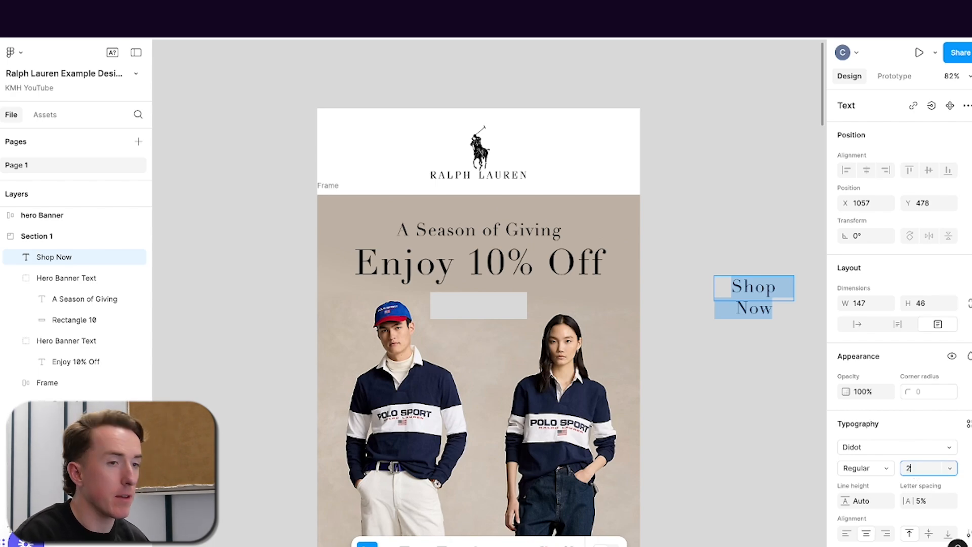
pyautogui.press('Return')
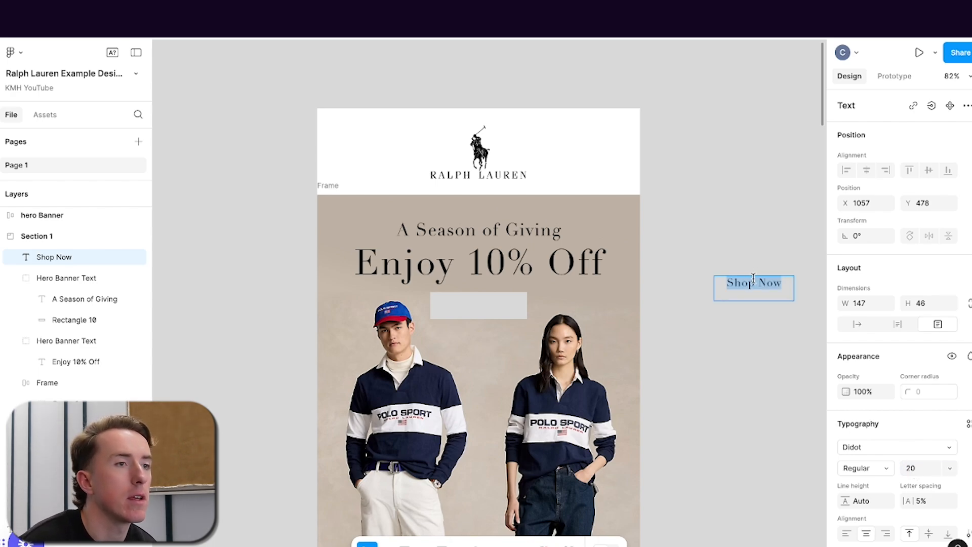
pyautogui.moveTo(754, 283); pyautogui.dragTo(490, 311)
# - Round the button rectangle behind "Shop Now" with a corner radius of 60
pyautogui.click(518, 310)
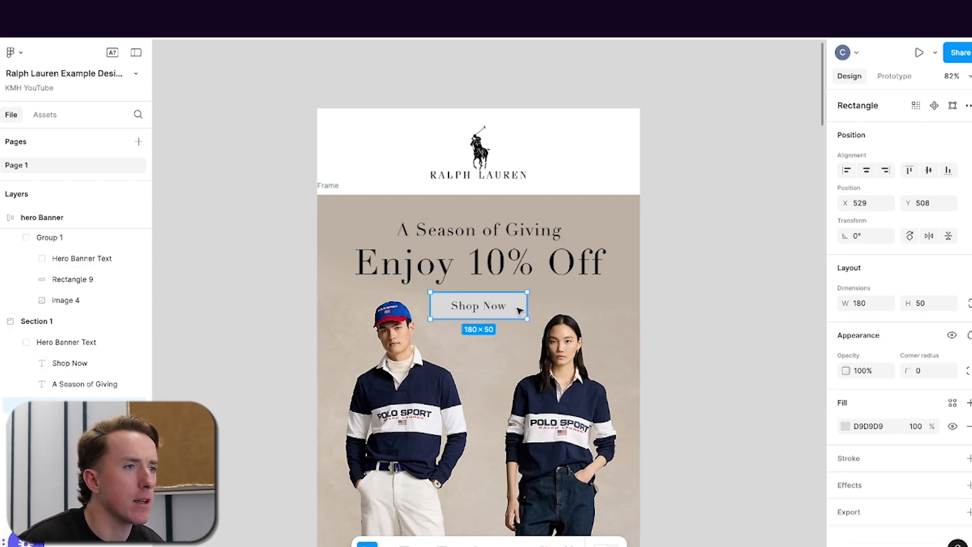
pyautogui.click(923, 372)
pyautogui.write('60')
pyautogui.press('Return')
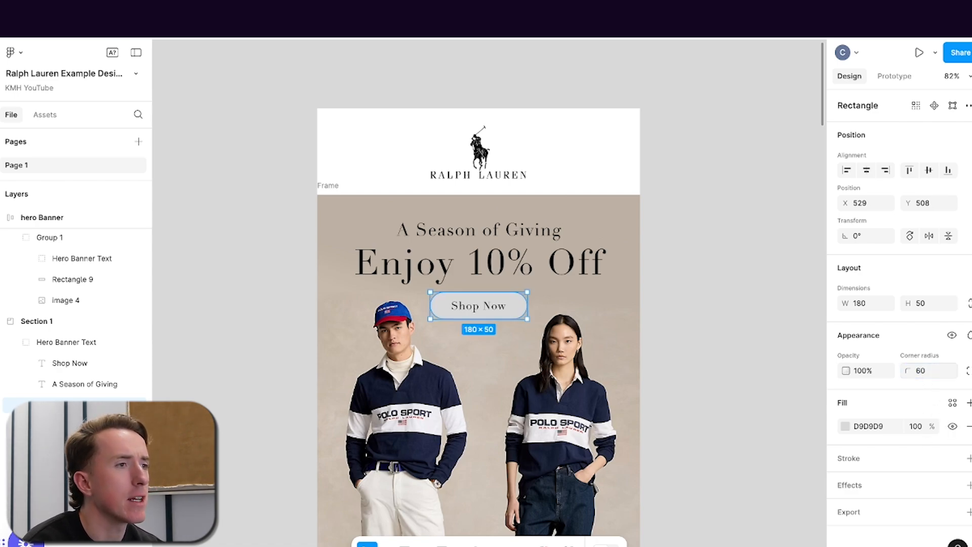
# - Set the fill opacity of the rectangle behind "Shop Now" to 0% and add an outline stroke to it
pyautogui.click(780, 392)
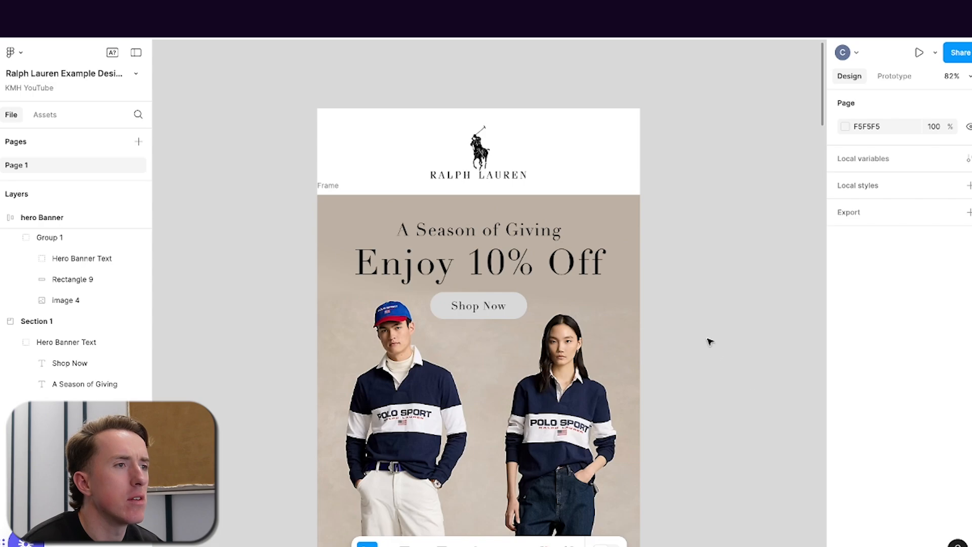
pyautogui.click(525, 308)
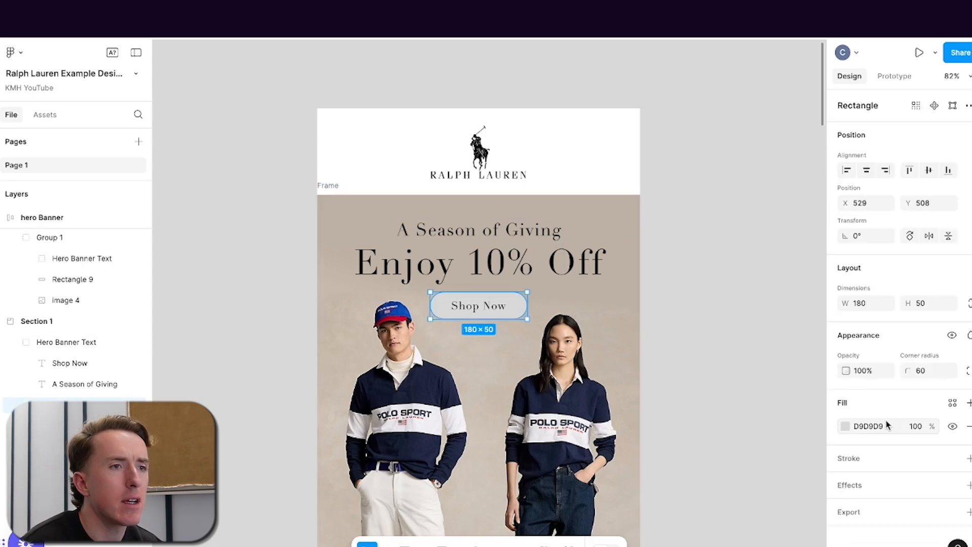
pyautogui.click(844, 425)
pyautogui.moveTo(812, 439); pyautogui.dragTo(703, 438)
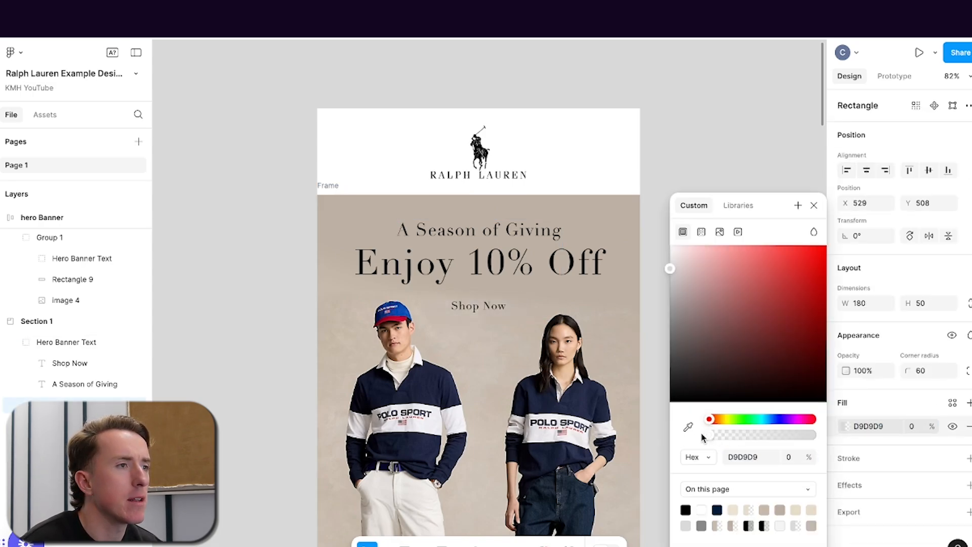
pyautogui.click(968, 459)
pyautogui.click(780, 366)
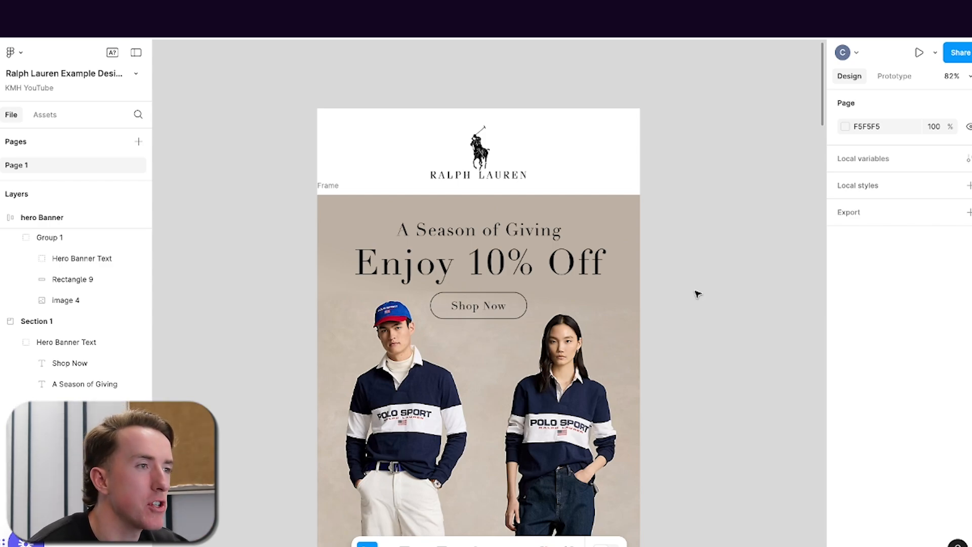
# - Try a sans-serif look on the "Shop Now" button text by setting its font to Bricolage Grotesque
pyautogui.click(484, 309)
pyautogui.click(484, 309)
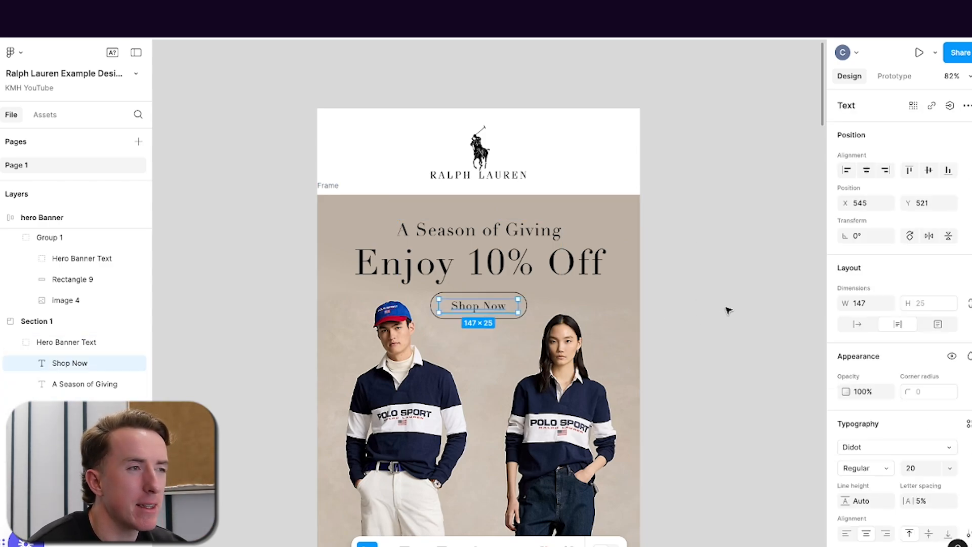
pyautogui.click(888, 448)
pyautogui.scroll(5, 794, 363)
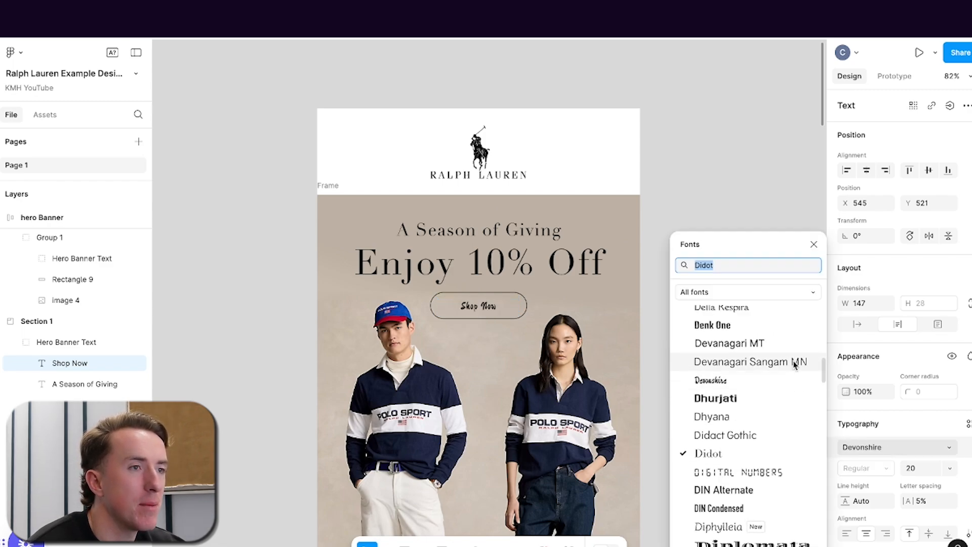
pyautogui.scroll(15, 793, 365)
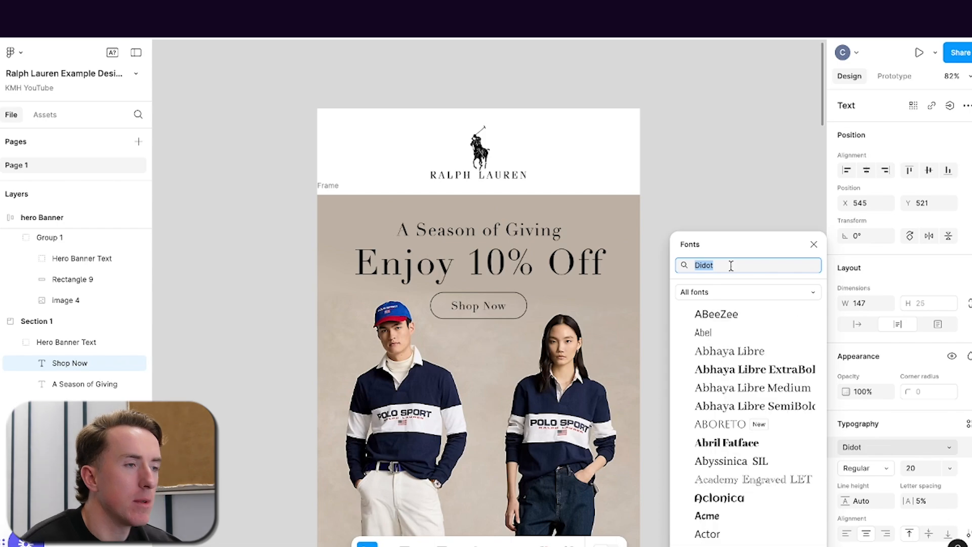
pyautogui.write('hele')
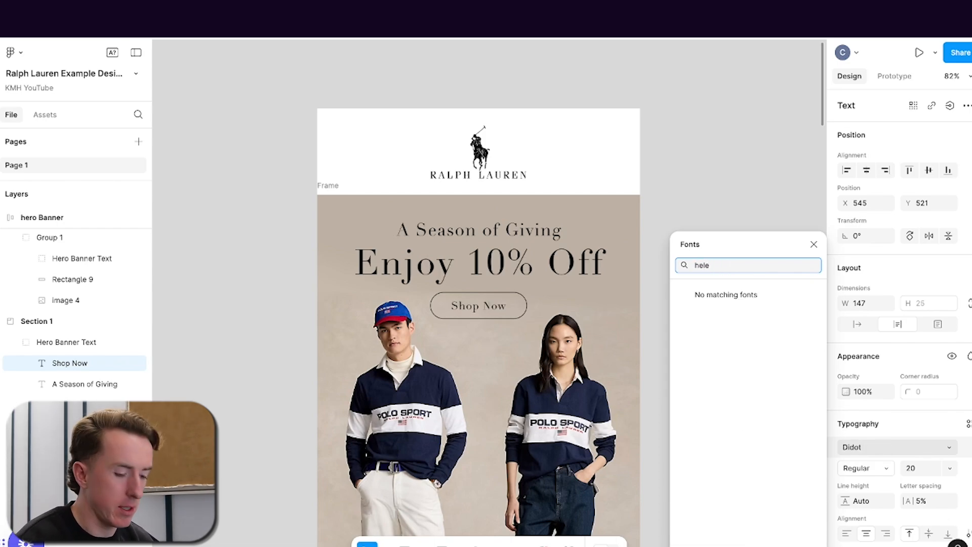
pyautogui.press('BackSpace')
pyautogui.click(748, 284)
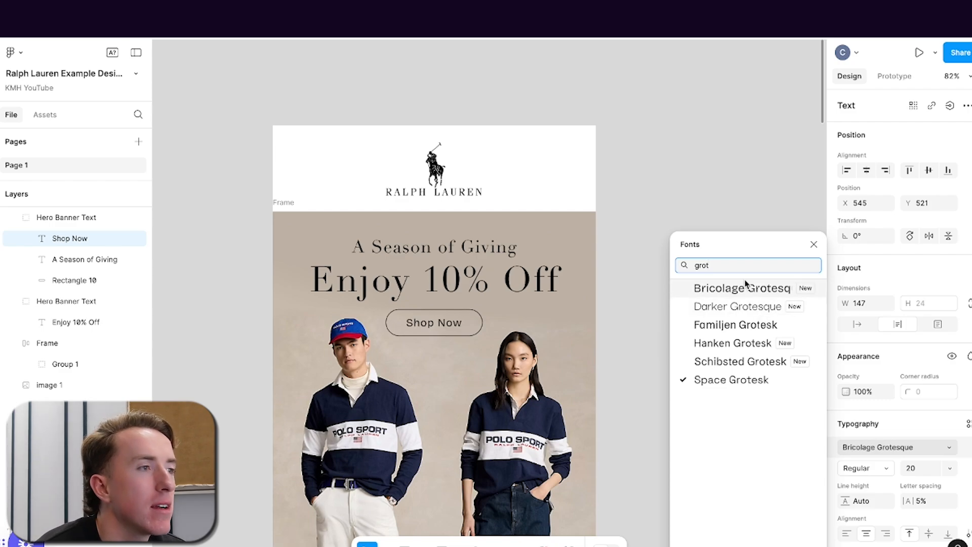
pyautogui.click(743, 286)
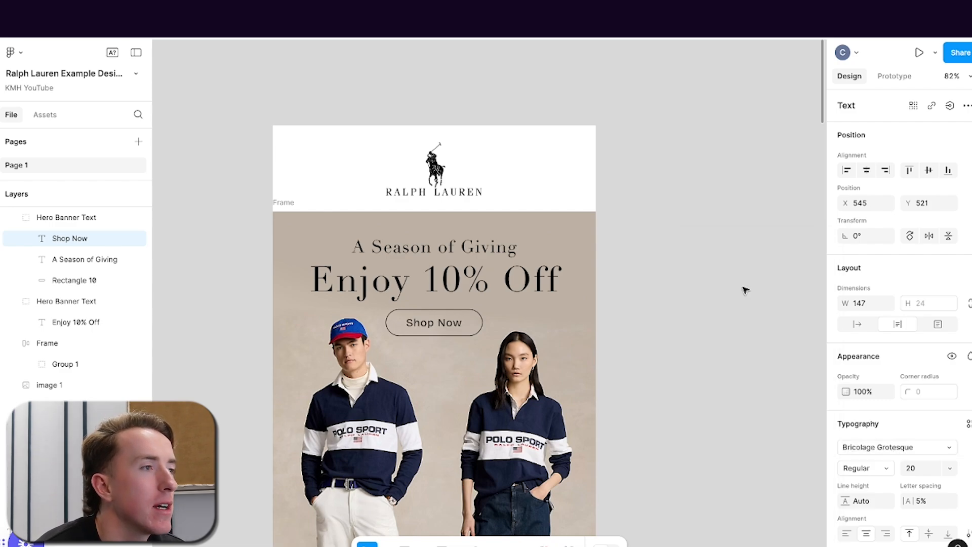
pyautogui.click(727, 348)
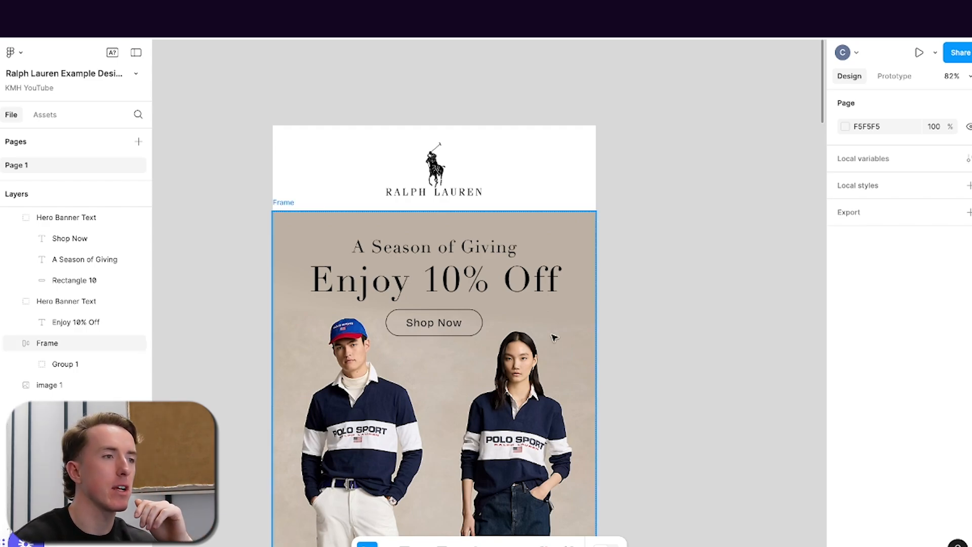
# - Set the font of the "Shop Now" button text back to Didot
pyautogui.doubleClick(410, 322)
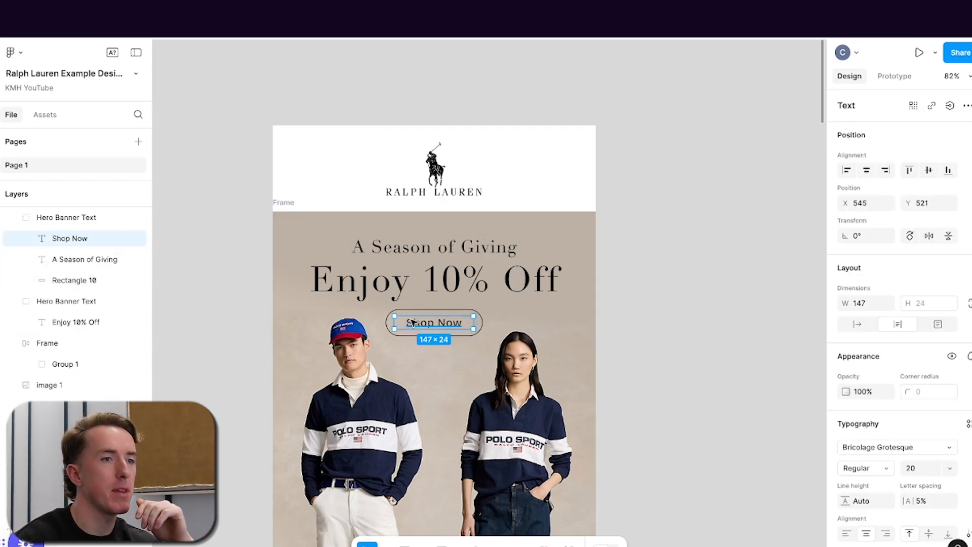
pyautogui.click(935, 453)
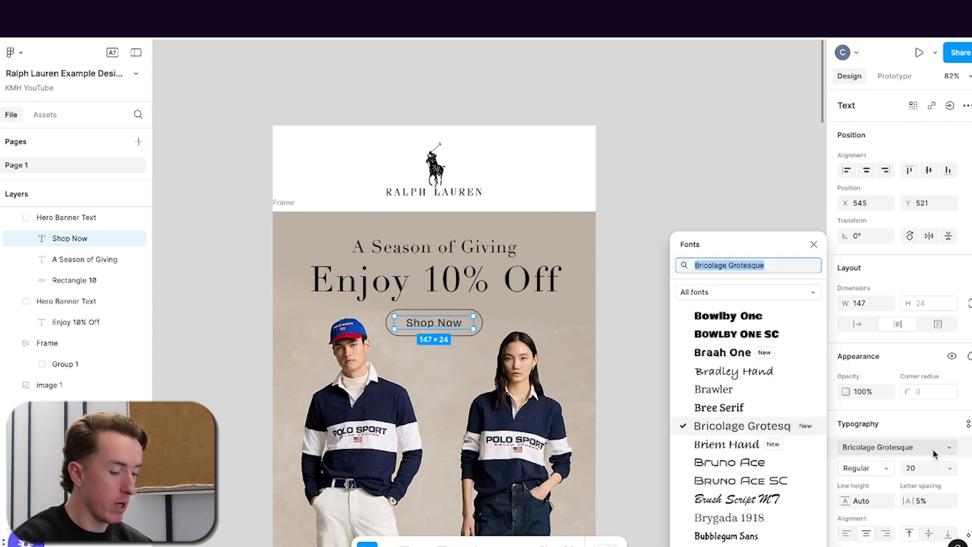
pyautogui.write('dido')
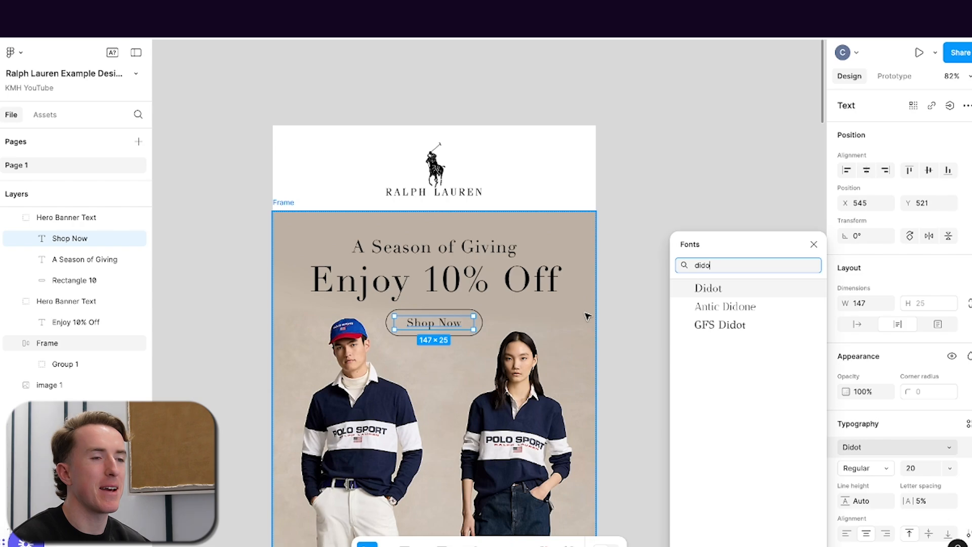
# - Discard the Didot font search for the Shop Now text, close the font list and deselect the text
pyautogui.press('BackSpace')
pyautogui.press('BackSpace')
pyautogui.press('BackSpace')
pyautogui.press('BackSpace')
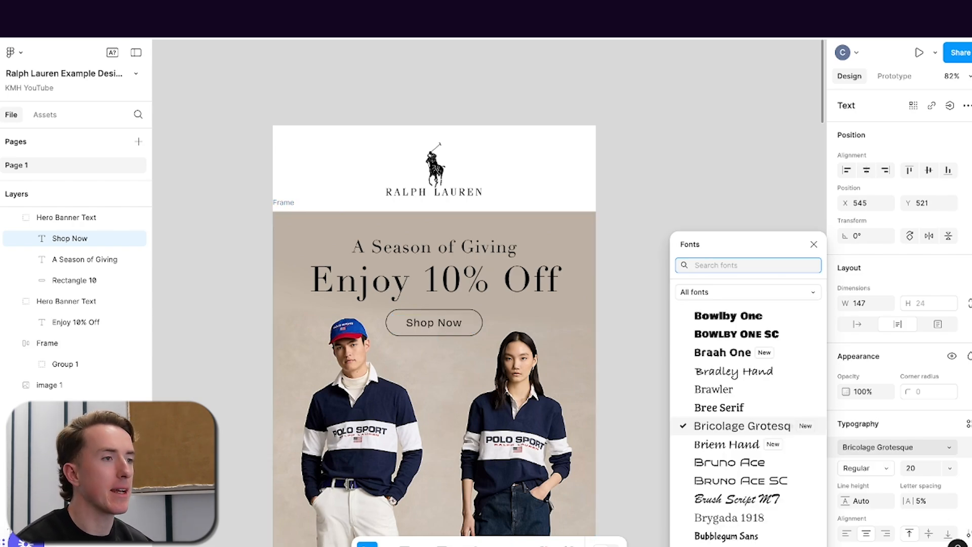
pyautogui.click(650, 203)
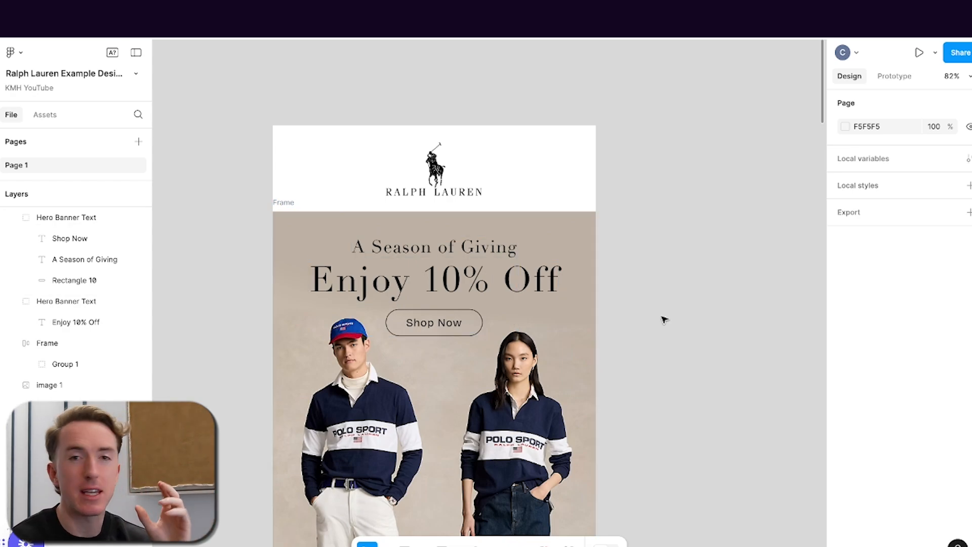
# - Draw a rectangle about 284 px high just below the hero image and set its width to 600
pyautogui.scroll(-1, 692, 315)
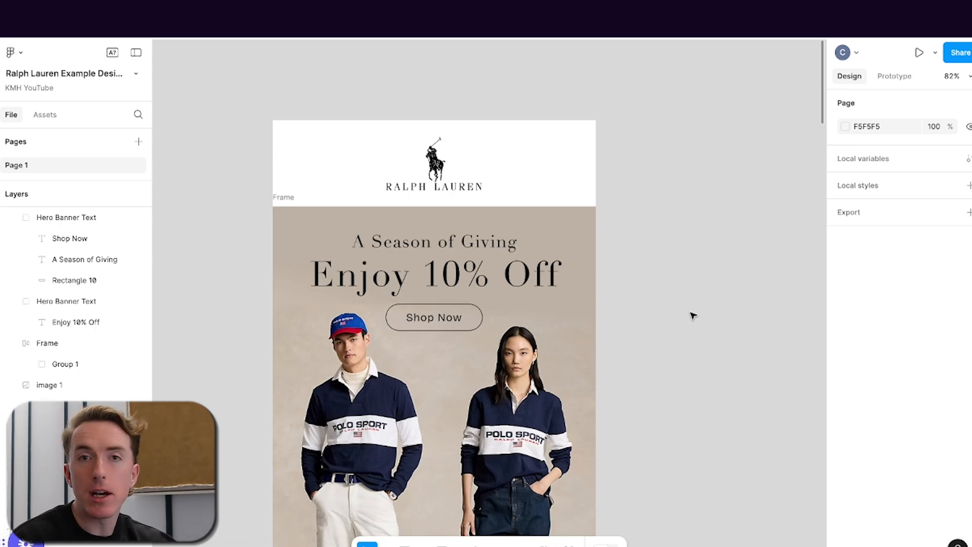
pyautogui.scroll(-2, 692, 315)
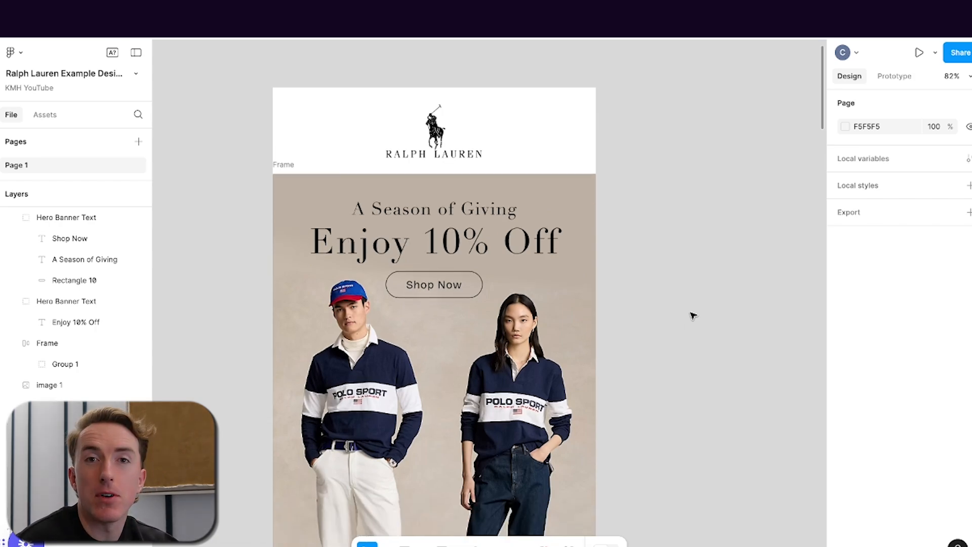
pyautogui.scroll(-6, 693, 316)
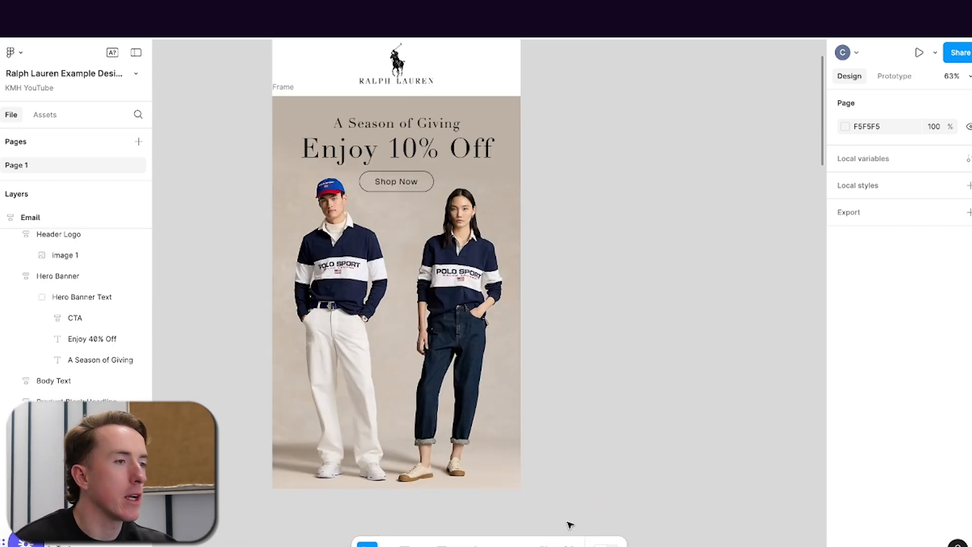
pyautogui.scroll(-3, 596, 454)
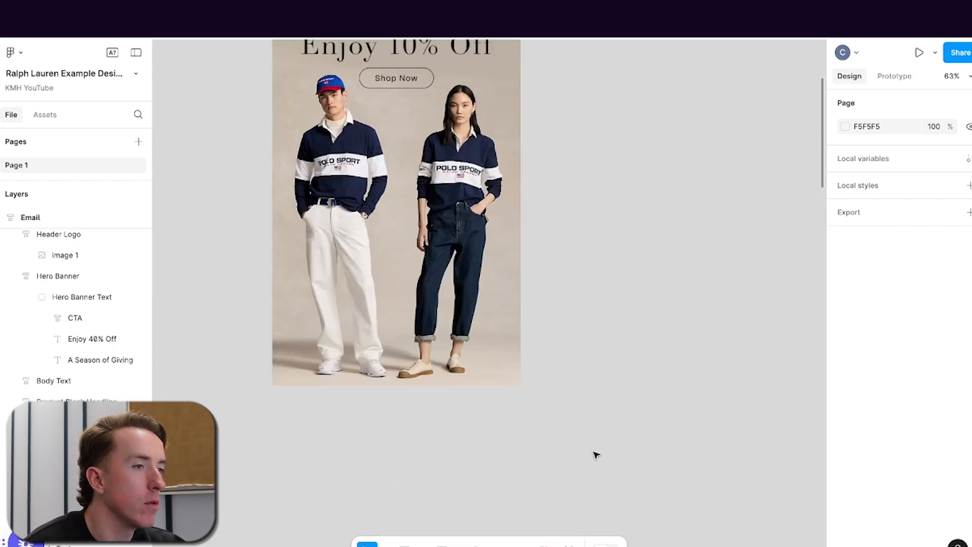
pyautogui.click(458, 545)
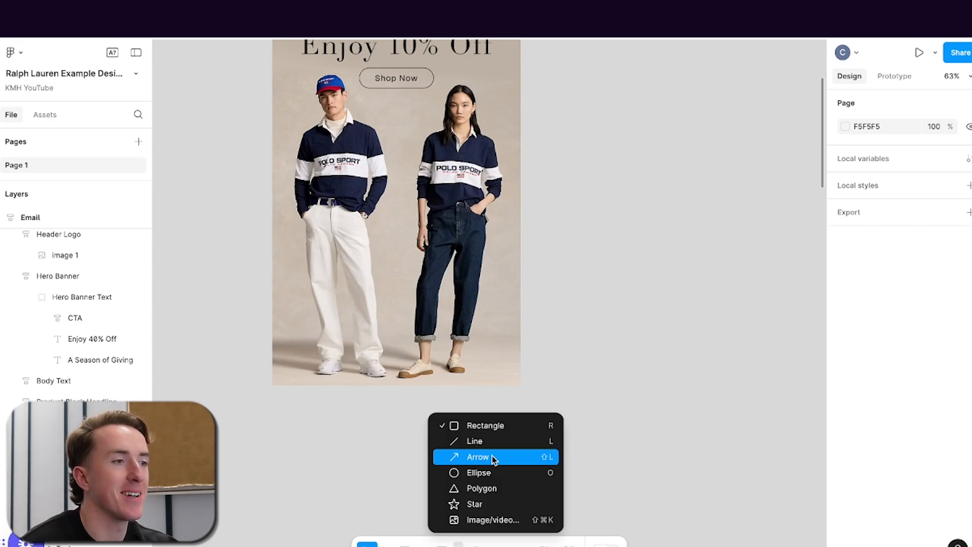
pyautogui.click(499, 423)
pyautogui.moveTo(273, 402); pyautogui.dragTo(520, 519)
pyautogui.moveTo(431, 464)
pyautogui.mouseDown()
pyautogui.moveTo(405, 455)
pyautogui.moveTo(417, 456)
pyautogui.mouseUp()
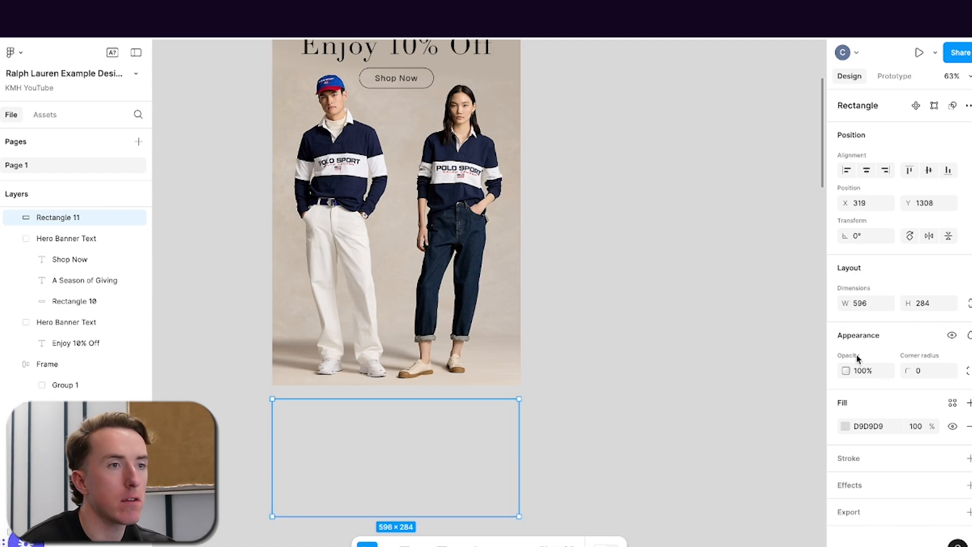
pyautogui.click(860, 306)
pyautogui.write('600')
pyautogui.press('Return')
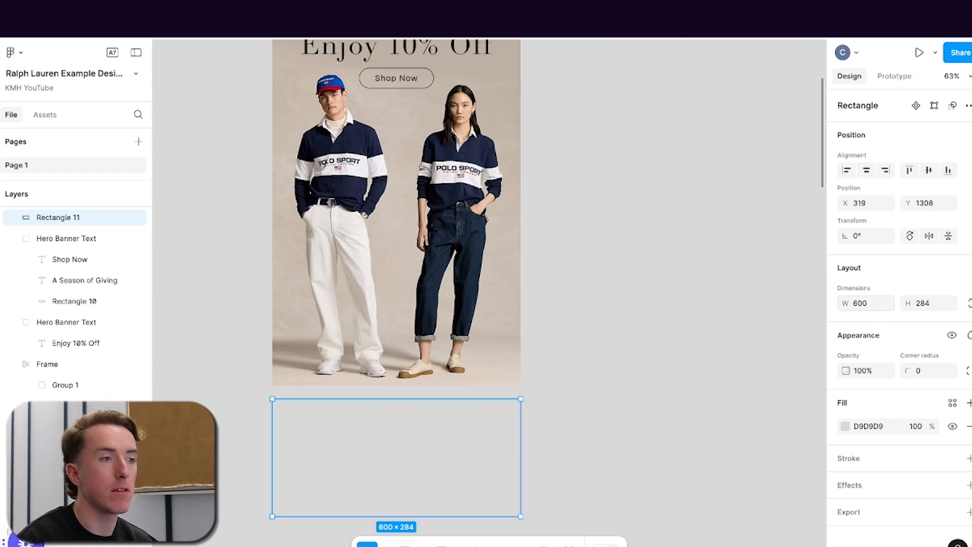
# - Set the new rectangle's fill colour to E6DCCA
pyautogui.click(874, 428)
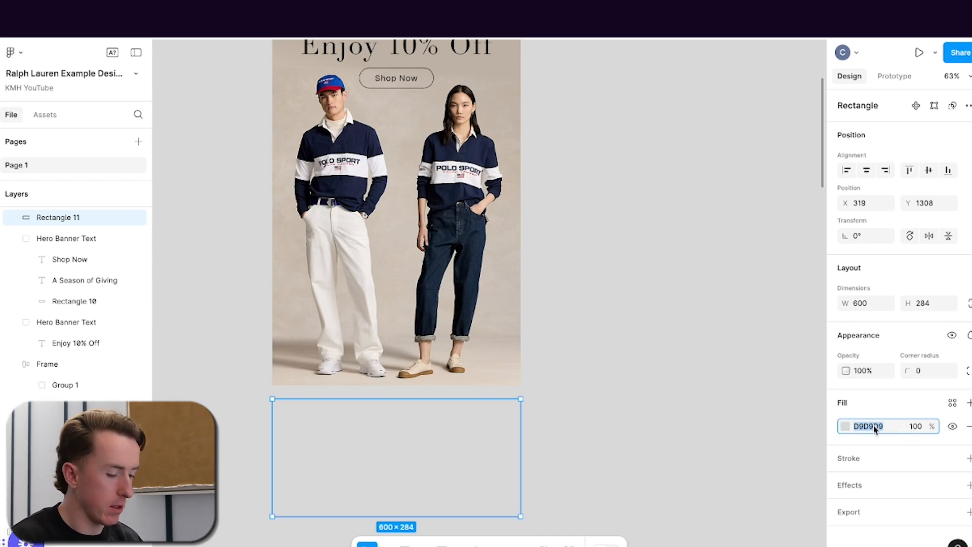
pyautogui.write('E6DCCA')
pyautogui.press('Return')
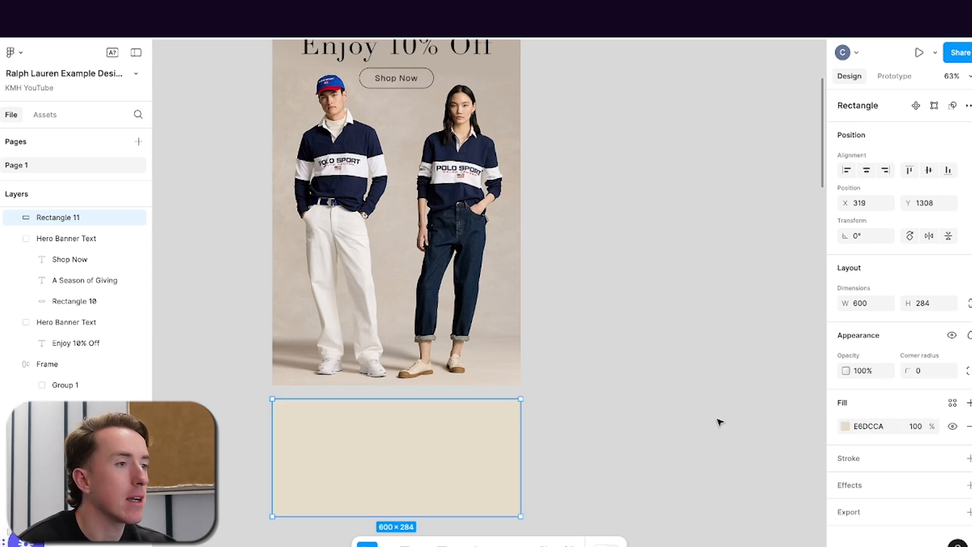
pyautogui.moveTo(453, 428); pyautogui.dragTo(440, 443)
pyautogui.click(689, 399)
pyautogui.click(807, 15)
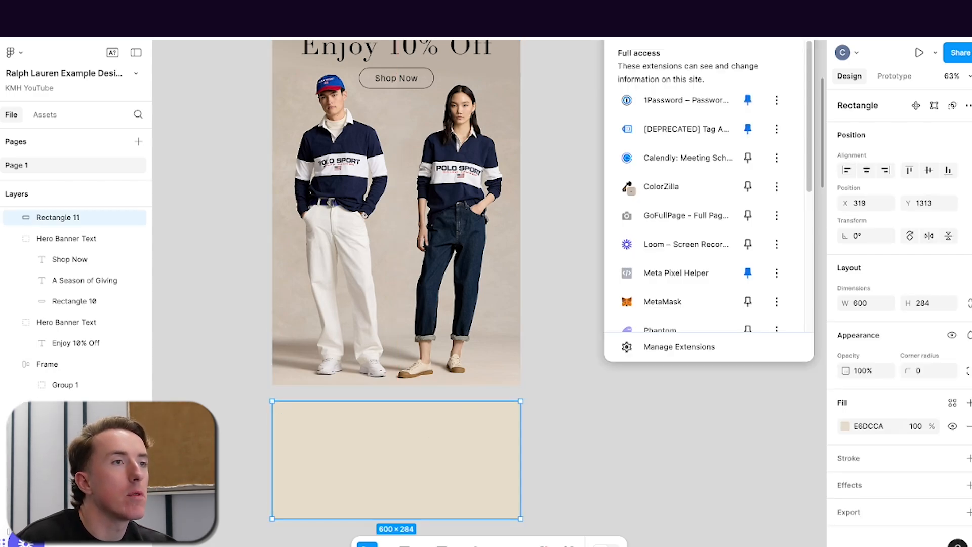
pyautogui.click(693, 99)
pyautogui.click(824, 69)
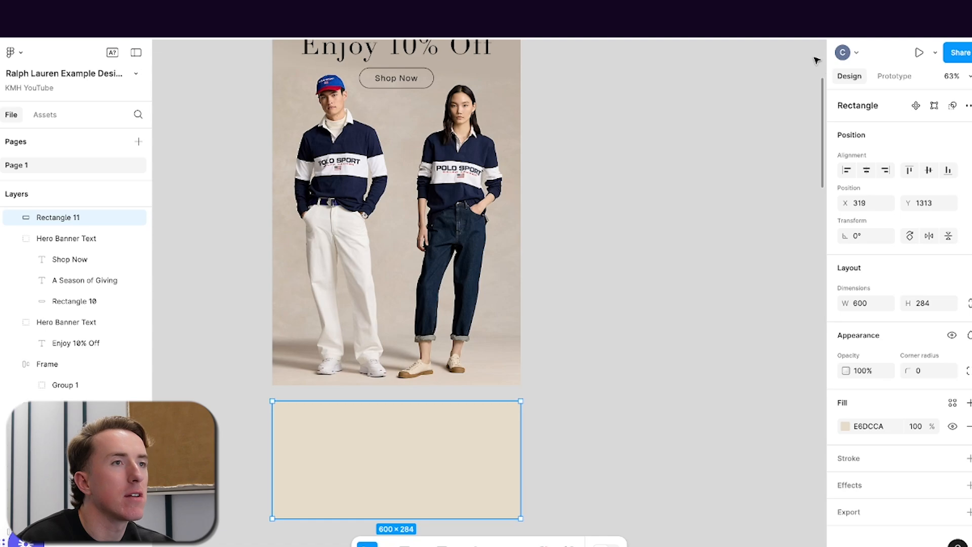
# - Sample the beige background colour along the hero image's lower edge with the ColorZilla colour picker
pyautogui.click(808, 15)
pyautogui.click(679, 184)
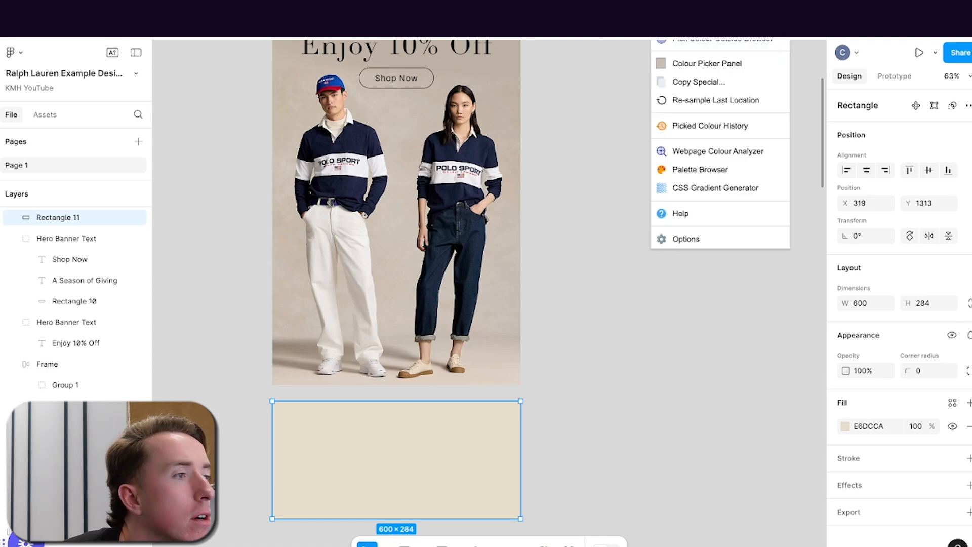
pyautogui.click(709, 42)
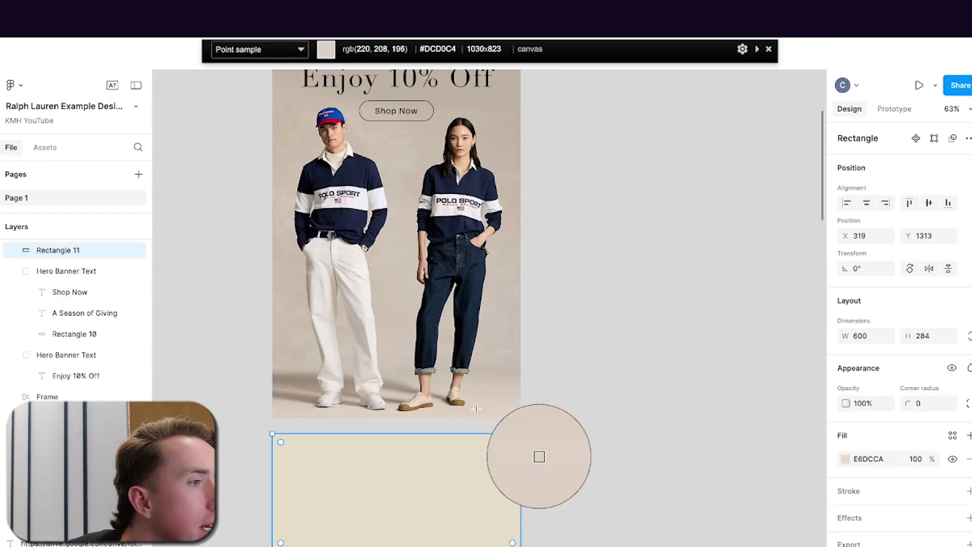
pyautogui.click(441, 417)
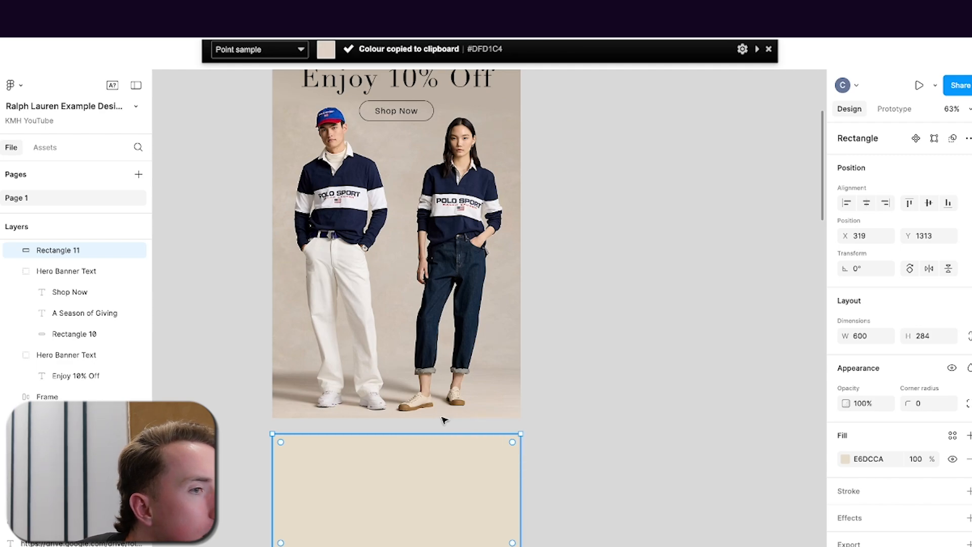
# - Set the rectangle's fill to DFD1C4 and place it flush against the hero image's lower edge
pyautogui.click(868, 426)
pyautogui.write('dfd1c')
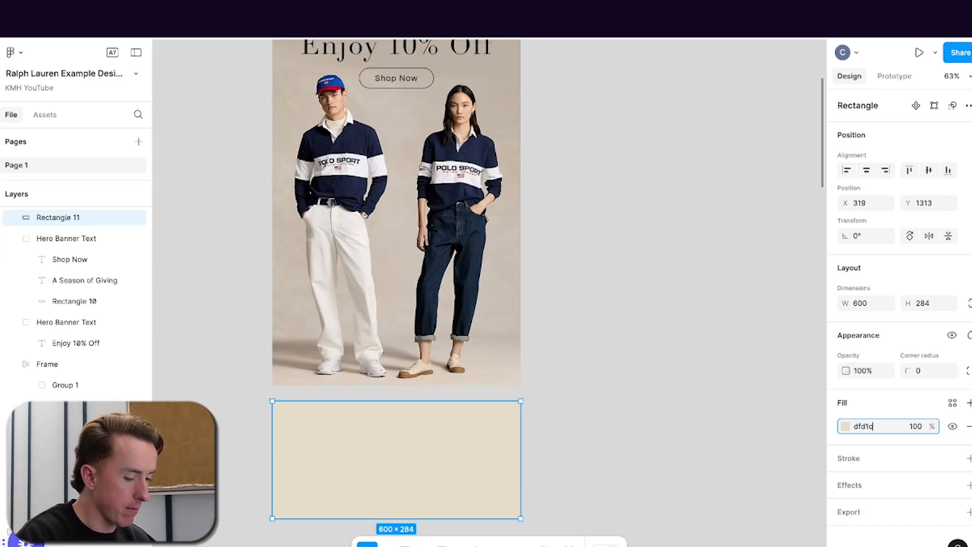
pyautogui.write('4')
pyautogui.press('Return')
pyautogui.click(601, 410)
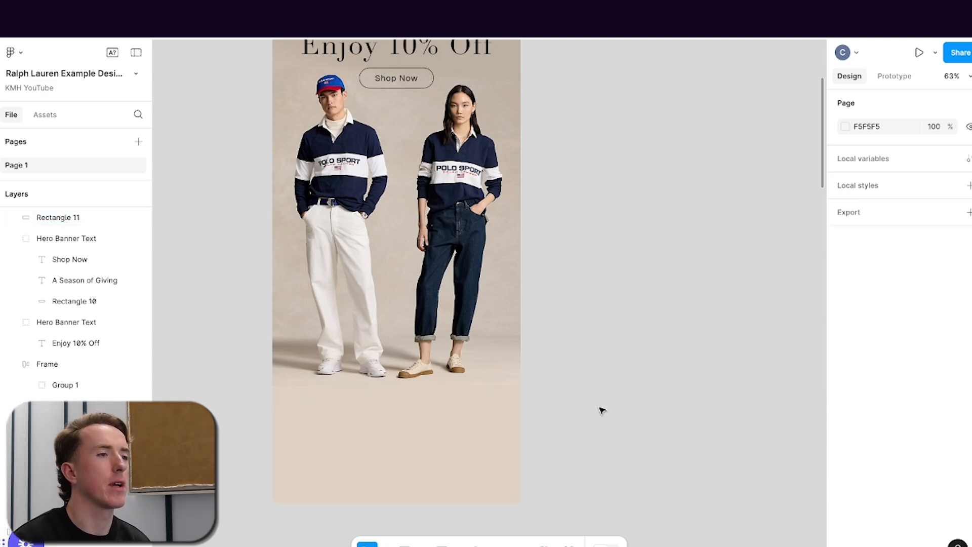
# - Extend the beige rectangle downward to slightly more than double its height
pyautogui.scroll(1, 601, 410)
pyautogui.scroll(-5, 601, 410)
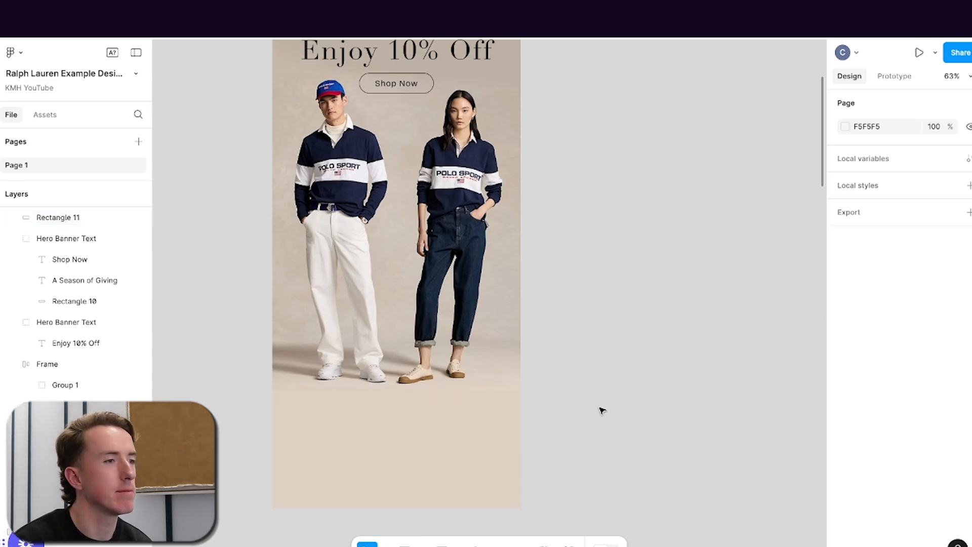
pyautogui.click(443, 365)
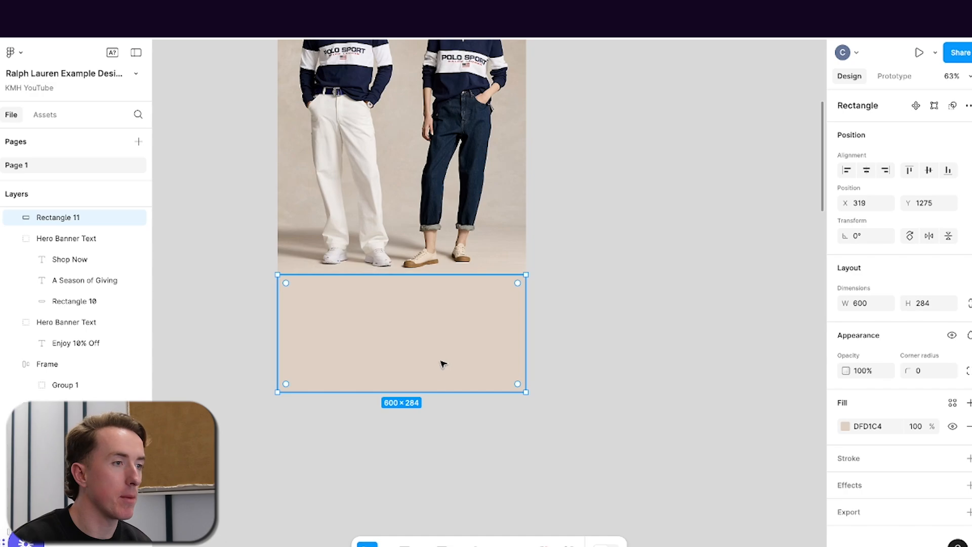
pyautogui.moveTo(418, 392); pyautogui.dragTo(418, 528)
pyautogui.click(719, 314)
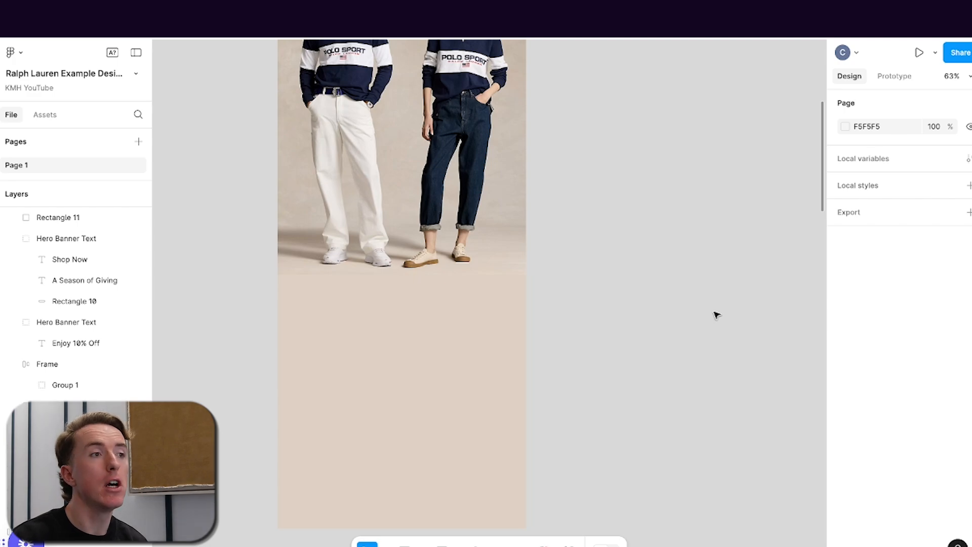
# - Lengthen the beige rectangle a little further downward from its lower edge
pyautogui.scroll(5, 577, 302)
pyautogui.scroll(-5, 578, 302)
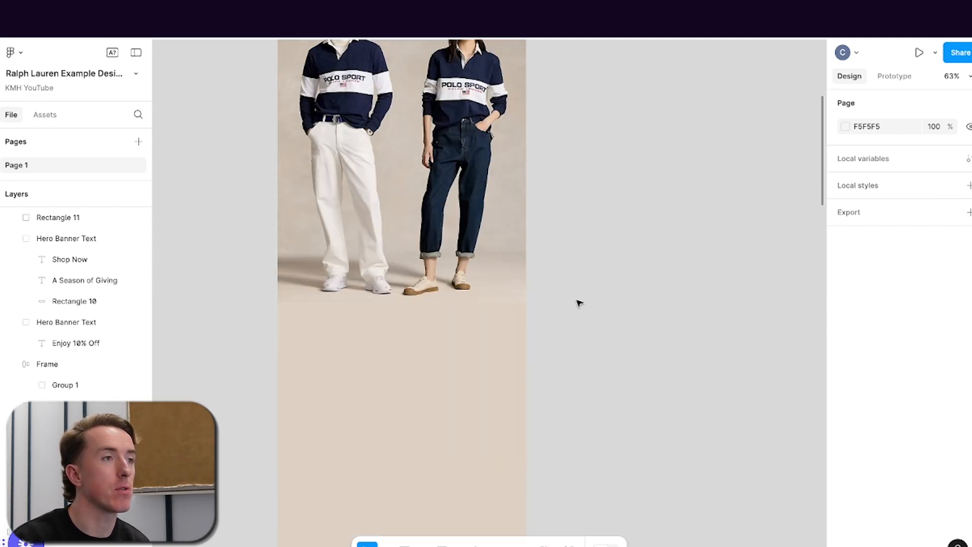
pyautogui.scroll(3, 580, 303)
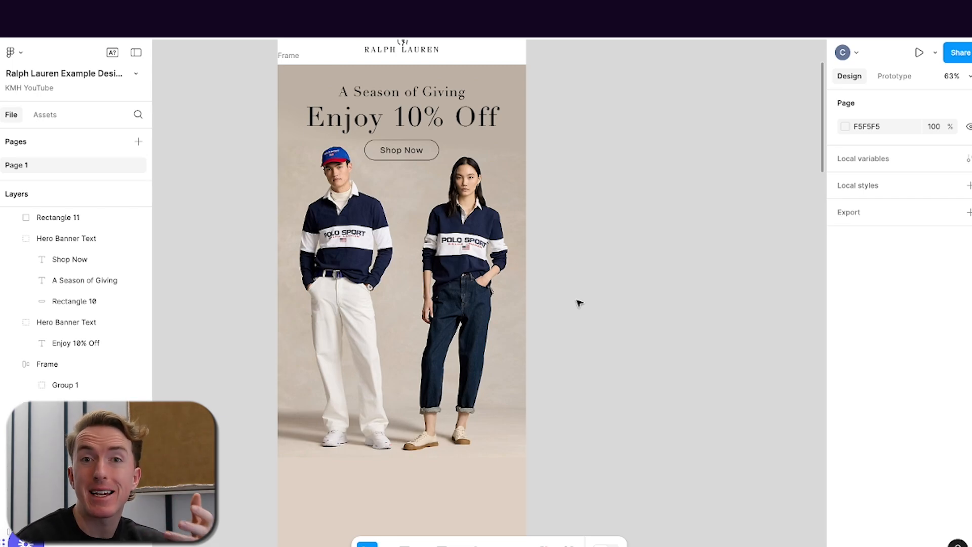
pyautogui.scroll(-3, 578, 304)
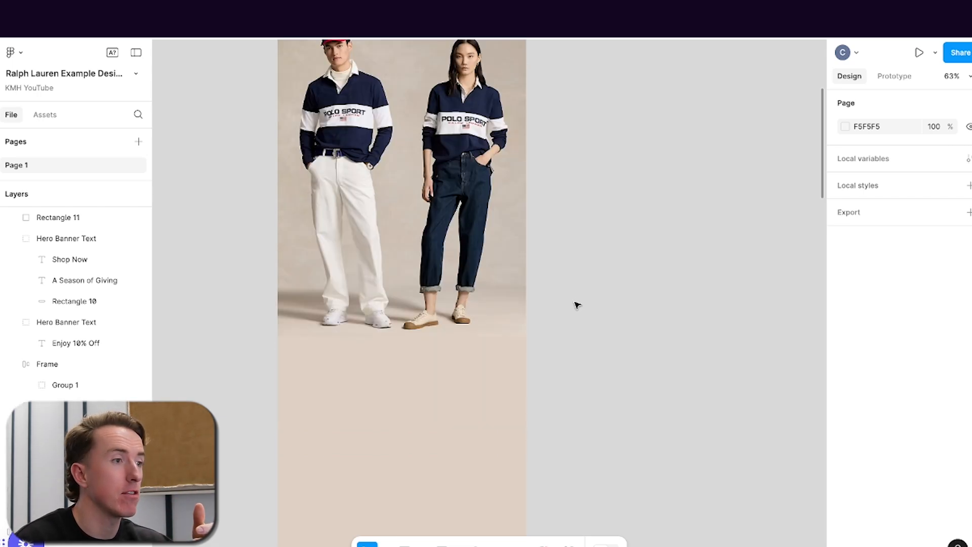
pyautogui.scroll(-2, 577, 305)
pyautogui.click(436, 463)
pyautogui.moveTo(412, 505); pyautogui.dragTo(413, 529)
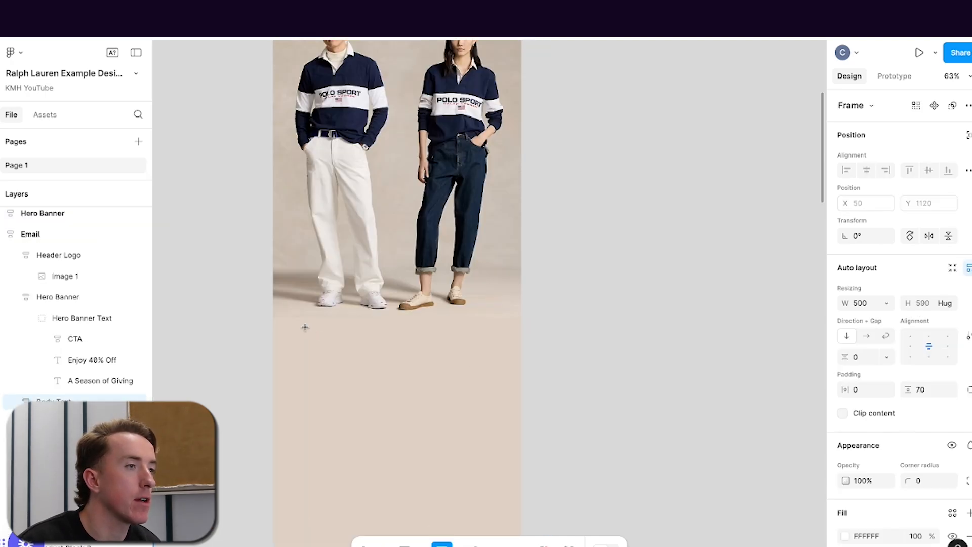
# - Draw a white rectangle about 553 px high from the beige block's top edge, 500 wide and centred horizontally on it
pyautogui.moveTo(304, 327); pyautogui.dragTo(486, 526)
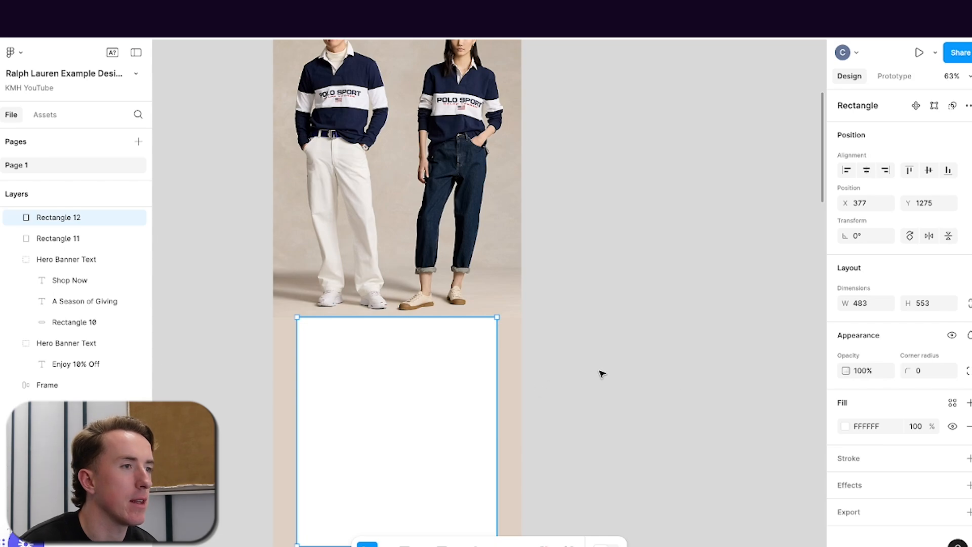
pyautogui.click(601, 373)
pyautogui.click(451, 380)
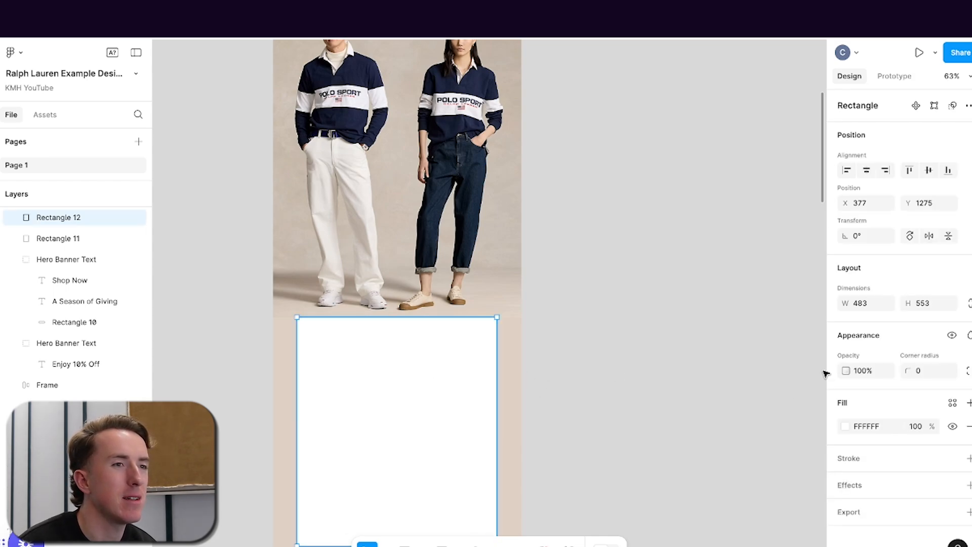
pyautogui.click(859, 304)
pyautogui.write('5')
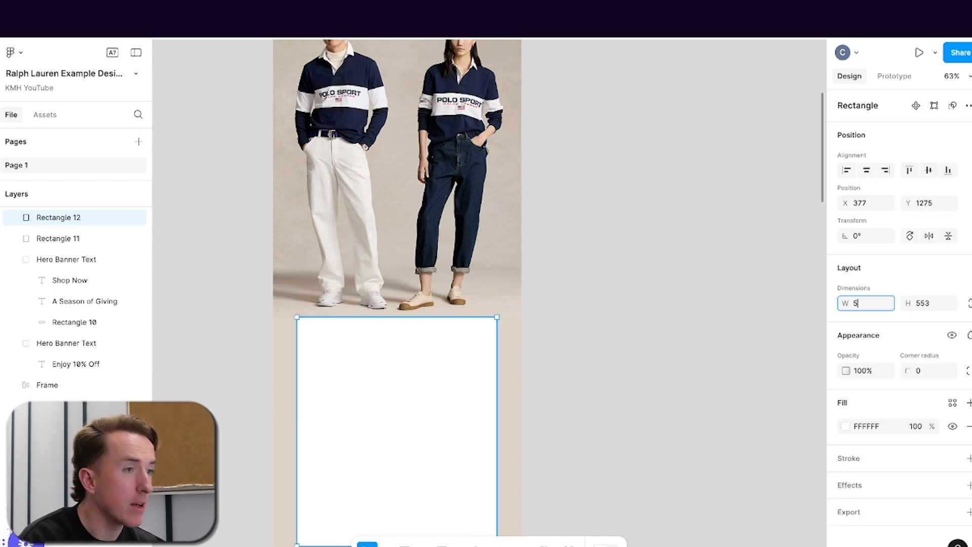
pyautogui.write('00')
pyautogui.press('Return')
pyautogui.click(690, 308)
# - Shorten the white rectangle to a height of 550 from its lower edge
pyautogui.scroll(-3, 690, 308)
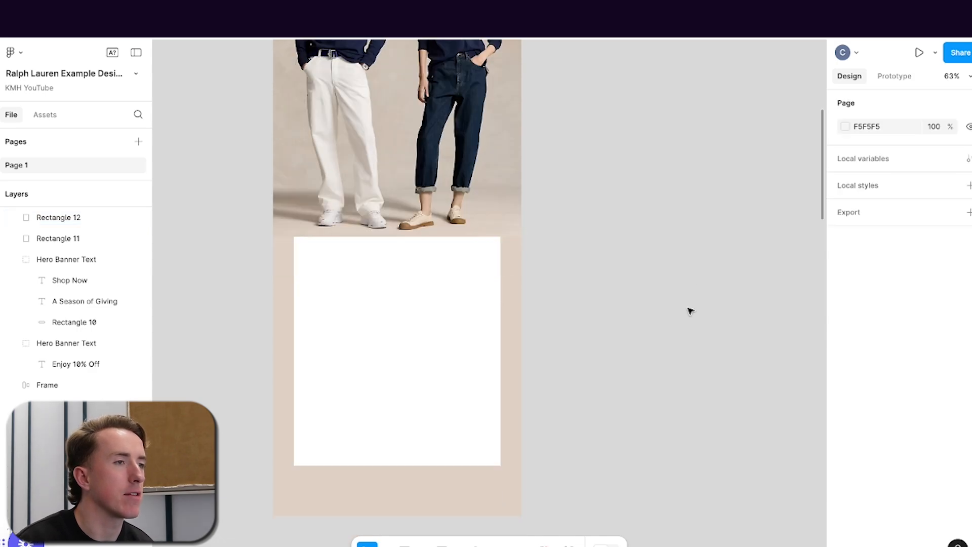
pyautogui.click(452, 313)
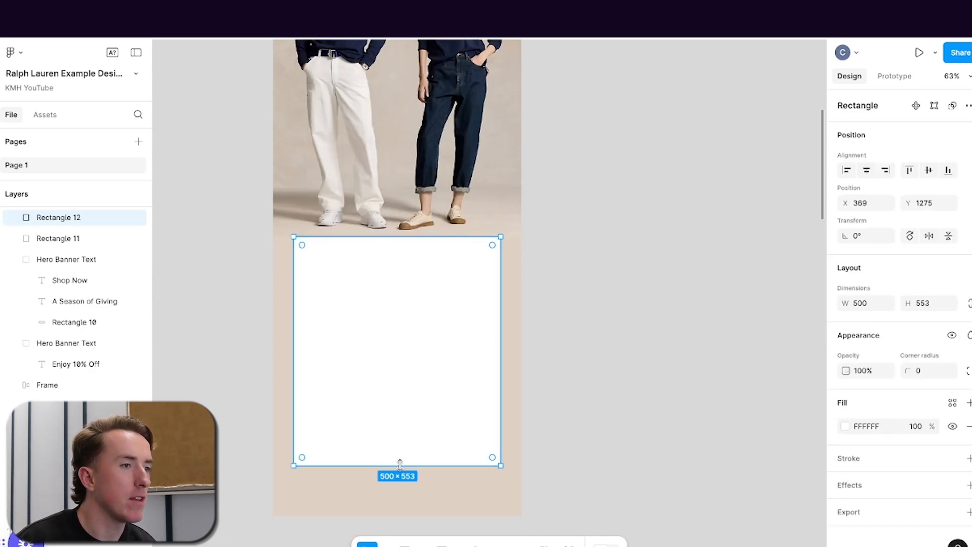
pyautogui.moveTo(400, 465)
pyautogui.mouseDown()
pyautogui.moveTo(398, 478)
pyautogui.moveTo(404, 464)
pyautogui.mouseUp()
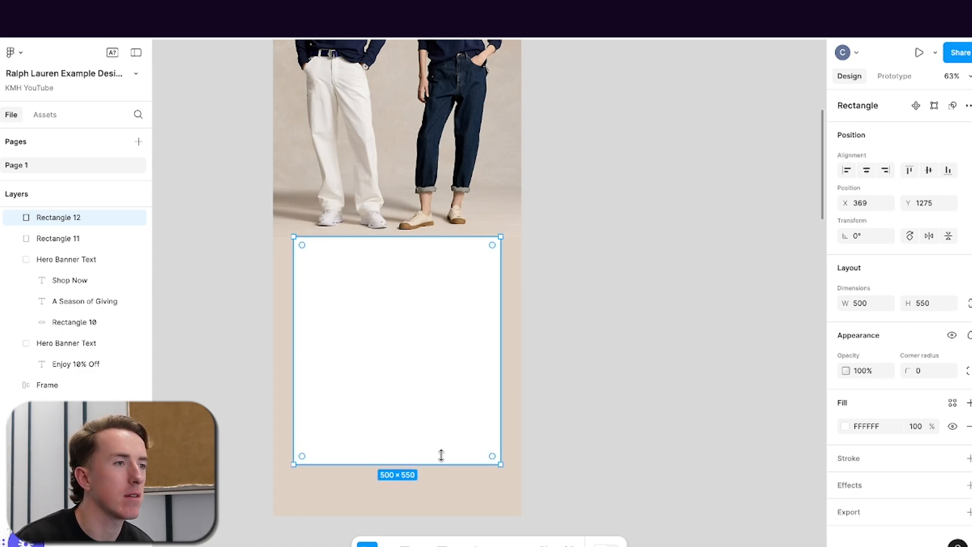
pyautogui.click(653, 336)
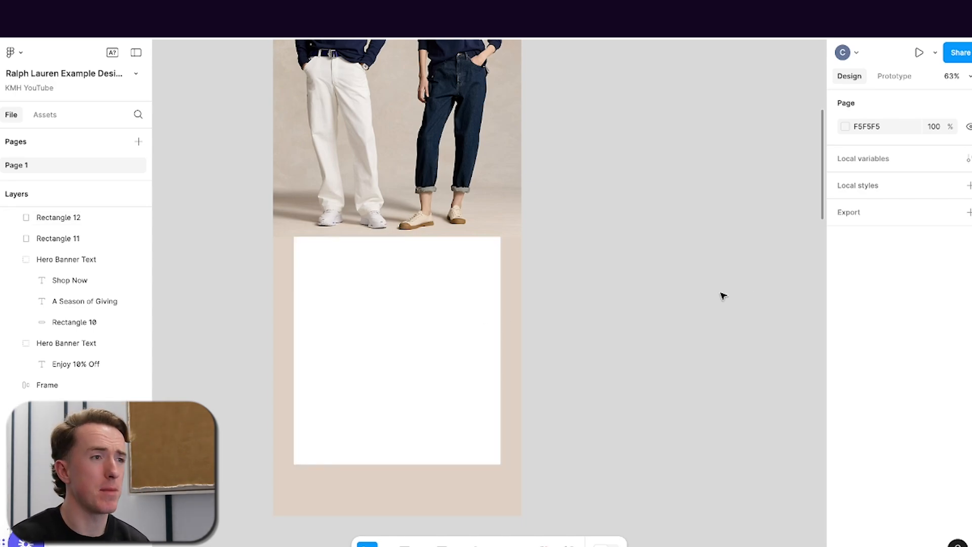
pyautogui.scroll(1, 653, 334)
pyautogui.hscroll(-4, 654, 335)
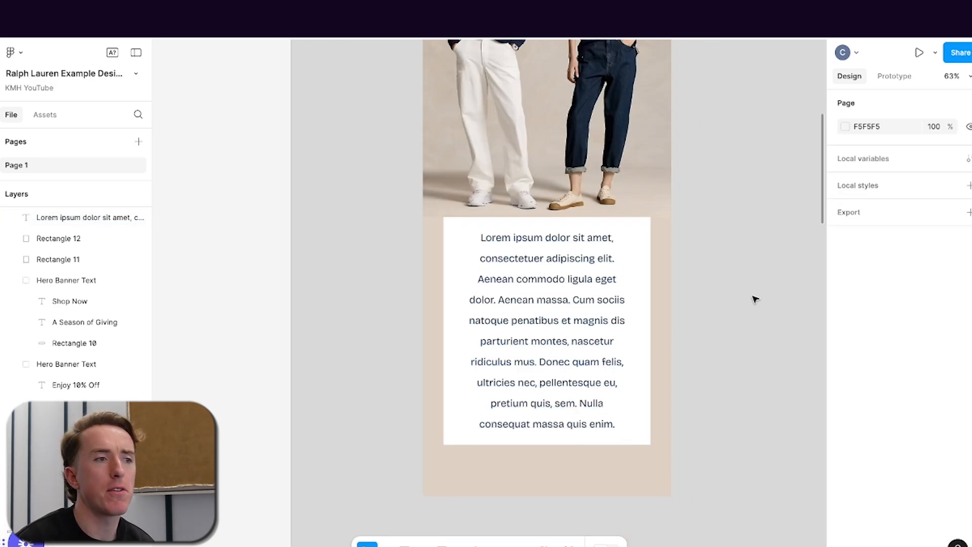
pyautogui.scroll(1, 754, 301)
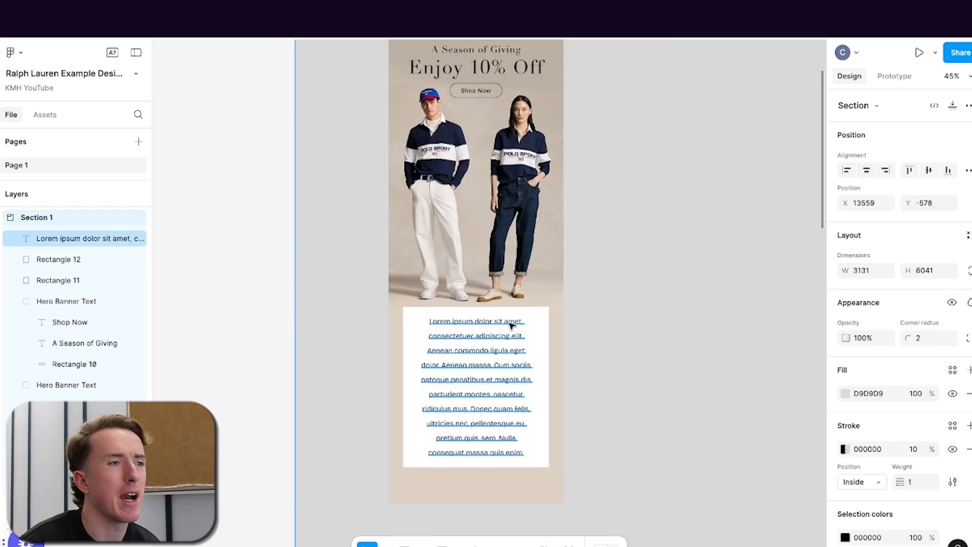
pyautogui.scroll(2, 510, 326)
pyautogui.scroll(-3, 511, 327)
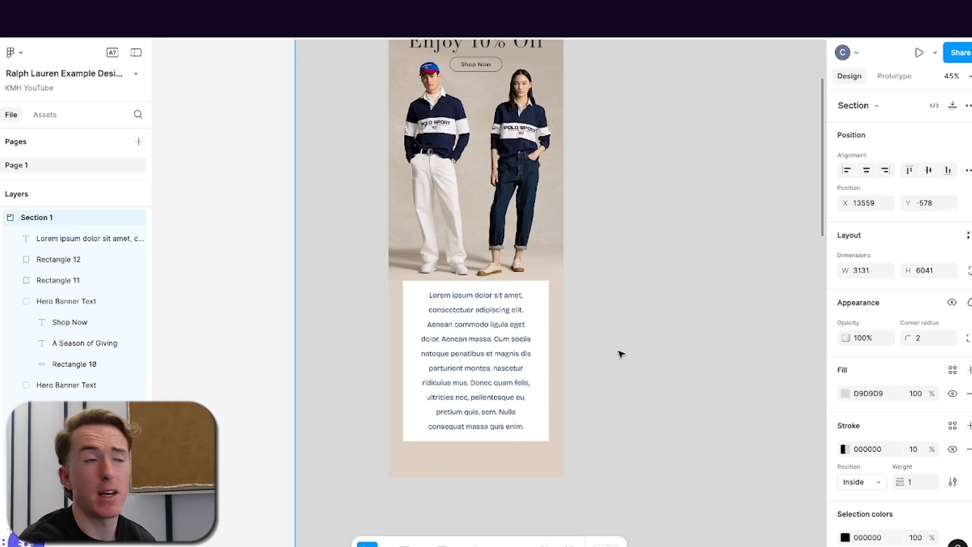
# - Shorten the beige body rectangle to a height of 550 so its lower edge meets the white text block's
pyautogui.scroll(-5, 621, 353)
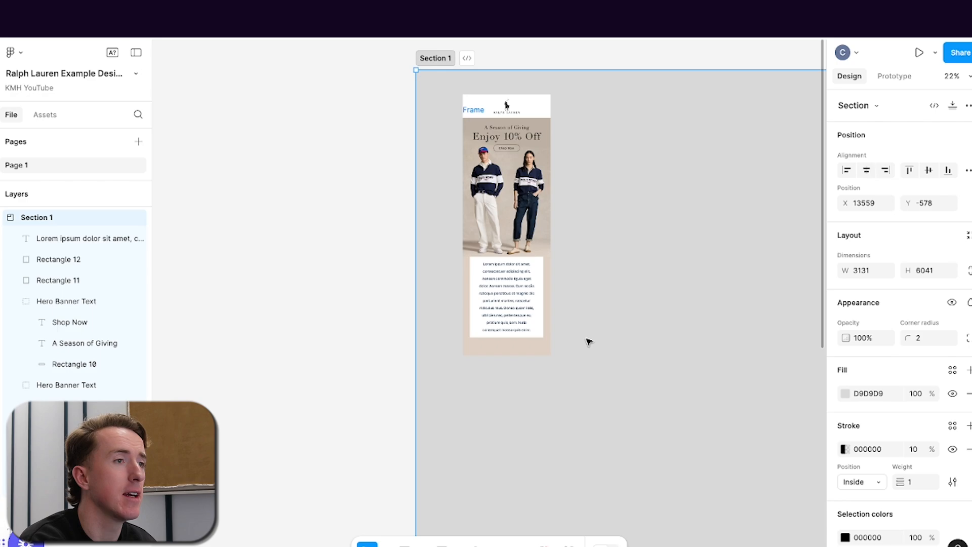
pyautogui.scroll(3, 589, 342)
pyautogui.scroll(3, 589, 342)
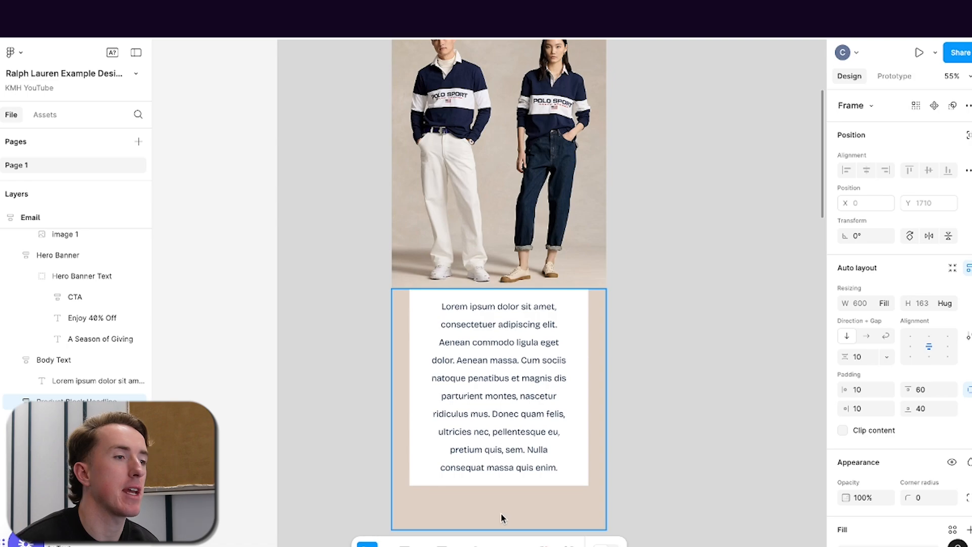
pyautogui.click(508, 521)
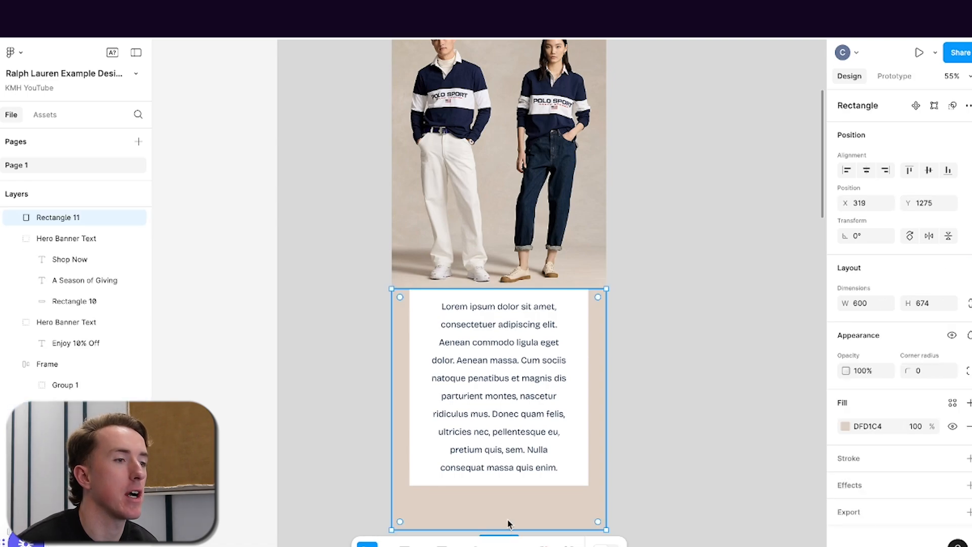
pyautogui.moveTo(506, 528); pyautogui.dragTo(505, 487)
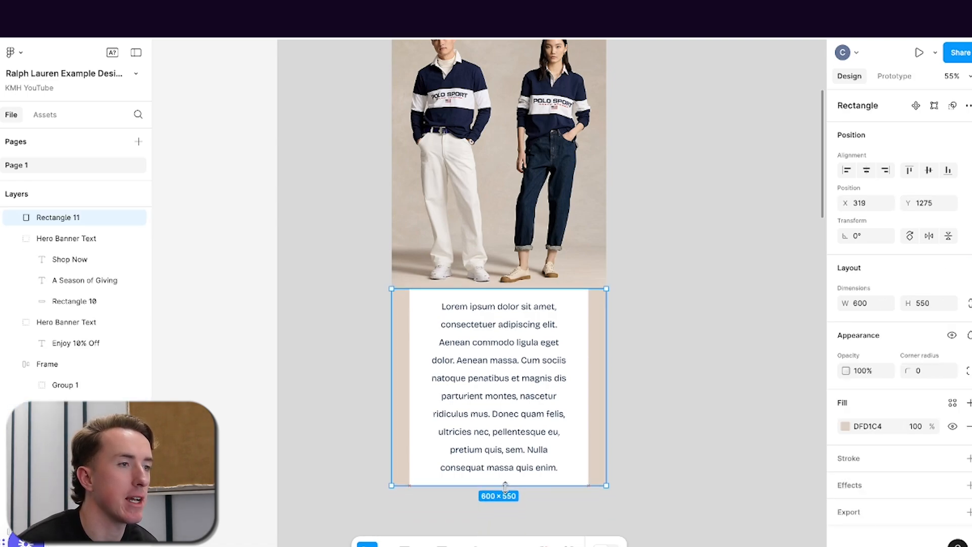
pyautogui.click(704, 414)
pyautogui.scroll(-1, 695, 426)
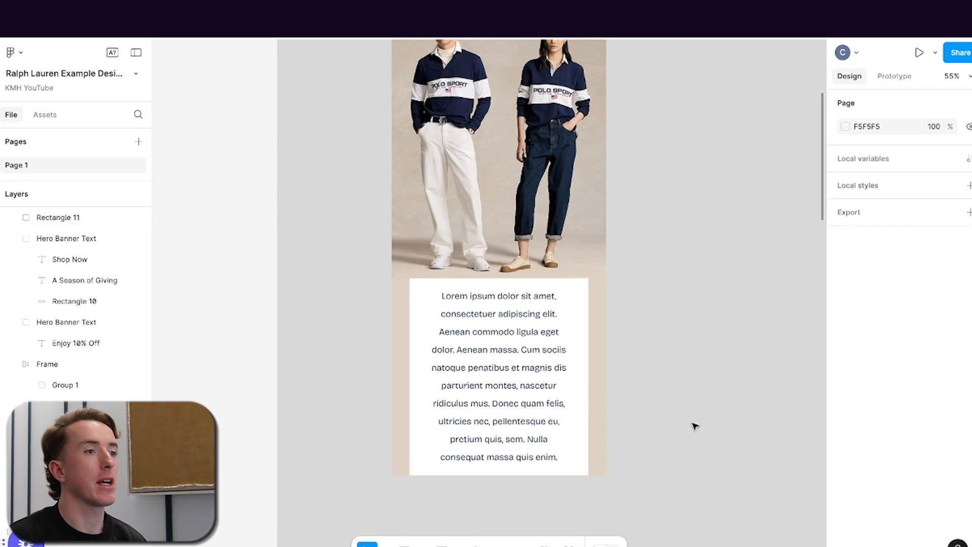
# - Draw a rectangle about 166 high just below the beige block, set its width to 600 and align its sides with the block
pyautogui.scroll(-5, 695, 426)
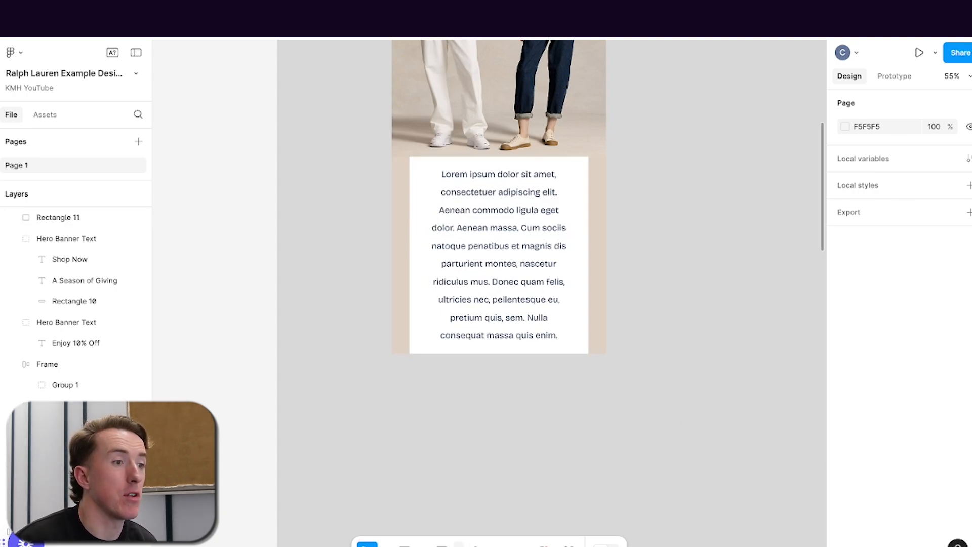
pyautogui.click(458, 544)
pyautogui.click(490, 427)
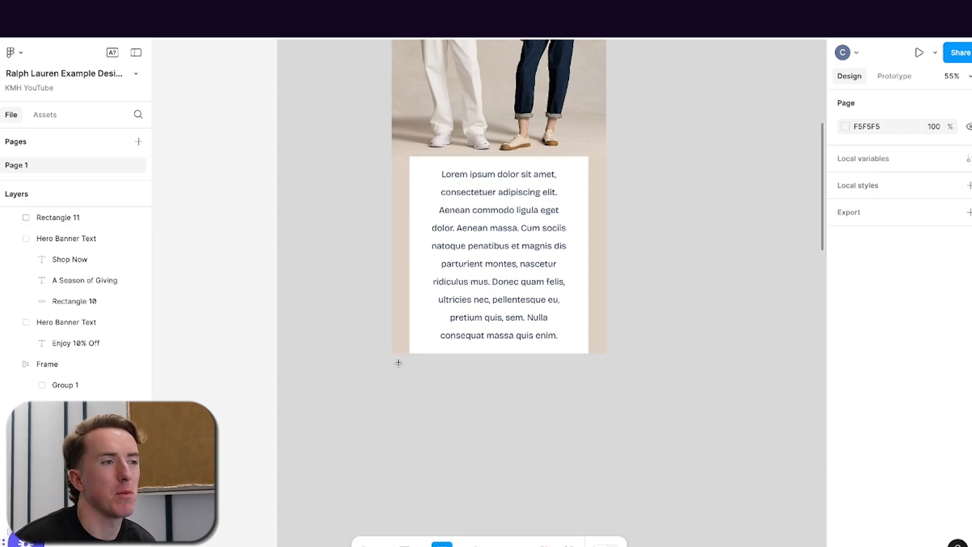
pyautogui.moveTo(392, 361)
pyautogui.mouseDown()
pyautogui.moveTo(462, 408)
pyautogui.moveTo(607, 419)
pyautogui.mouseUp()
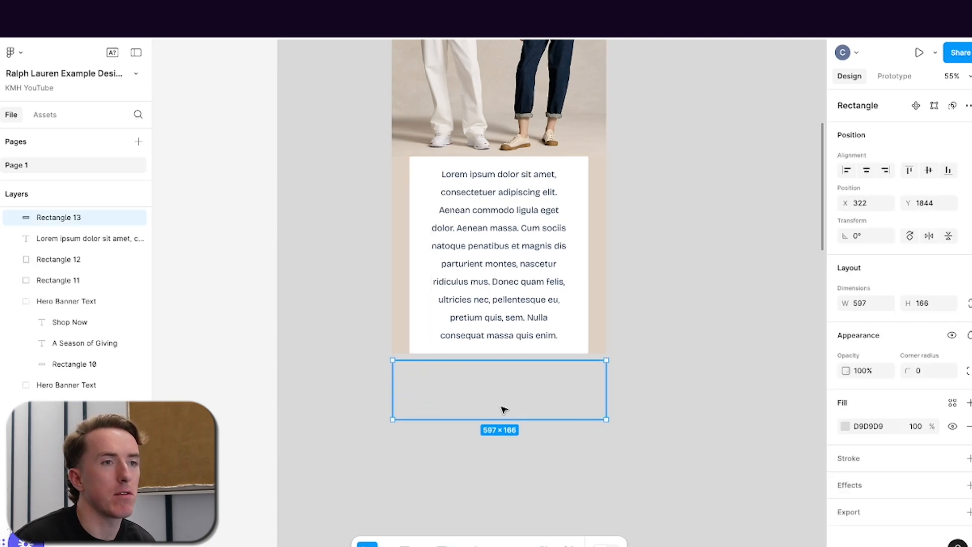
pyautogui.click(864, 305)
pyautogui.write('60')
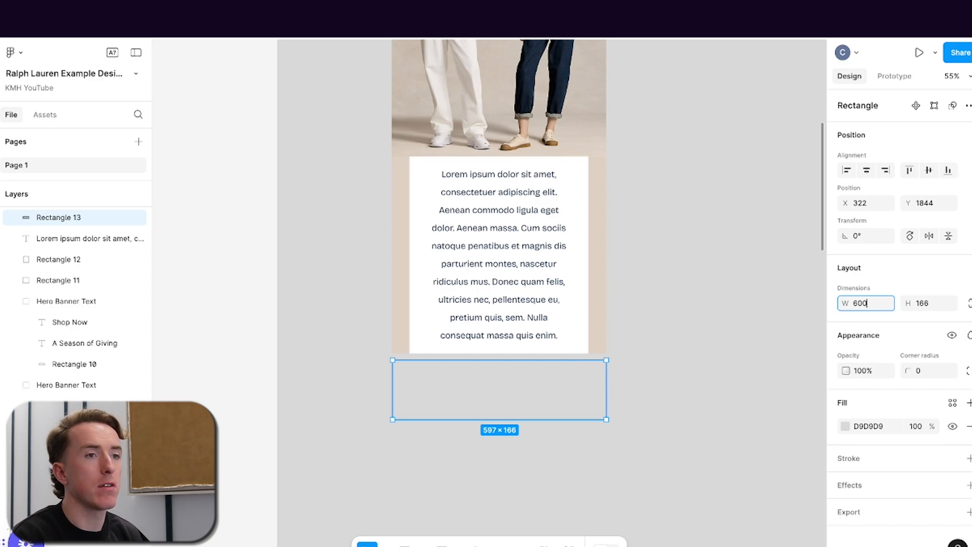
pyautogui.write('0')
pyautogui.press('Return')
pyautogui.moveTo(555, 405); pyautogui.dragTo(555, 407)
# - Copy the beige block's fill DFD1C4 onto the new rectangle and place it flush against the block's lower edge
pyautogui.click(599, 344)
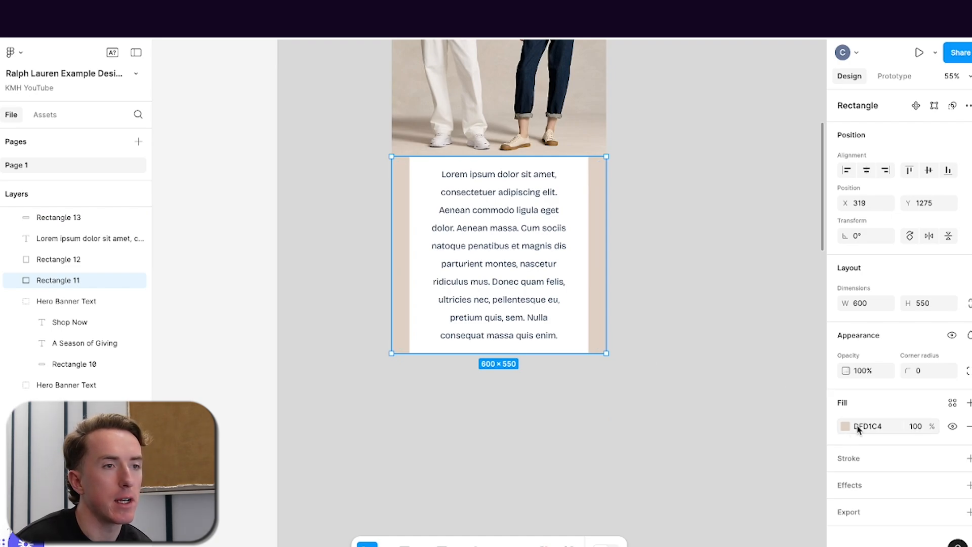
pyautogui.click(872, 427)
pyautogui.hotkey('ctrl', 'c')
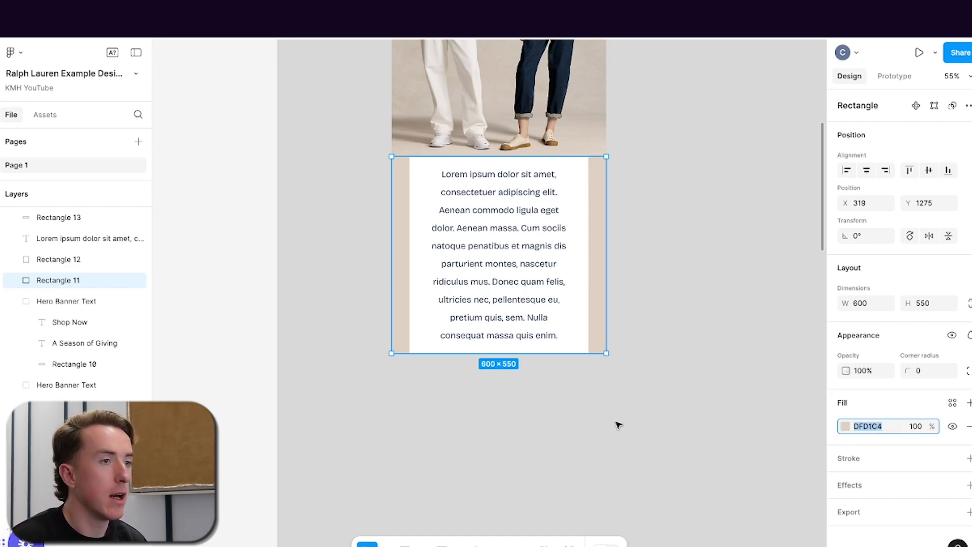
pyautogui.click(585, 382)
pyautogui.click(878, 426)
pyautogui.hotkey('ctrl', 'v')
pyautogui.press('Return')
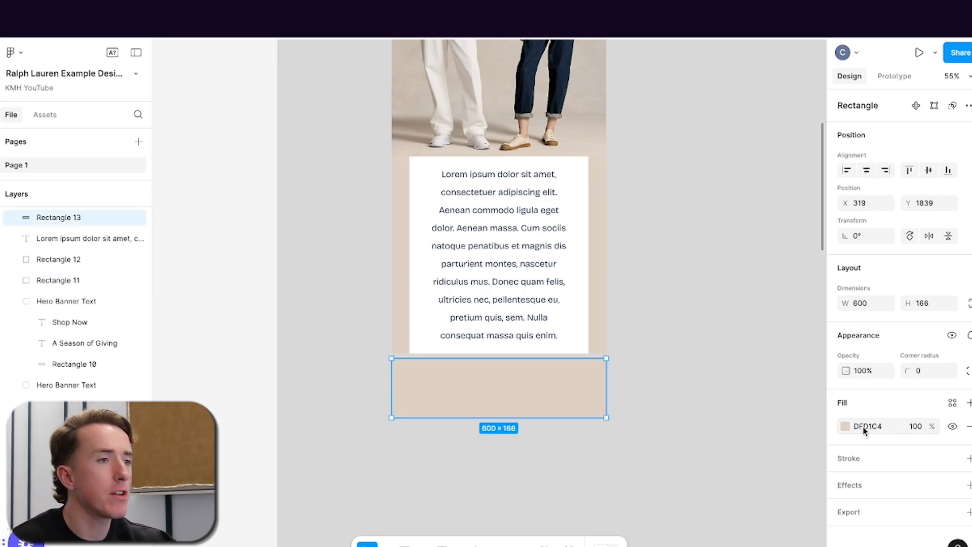
pyautogui.click(701, 374)
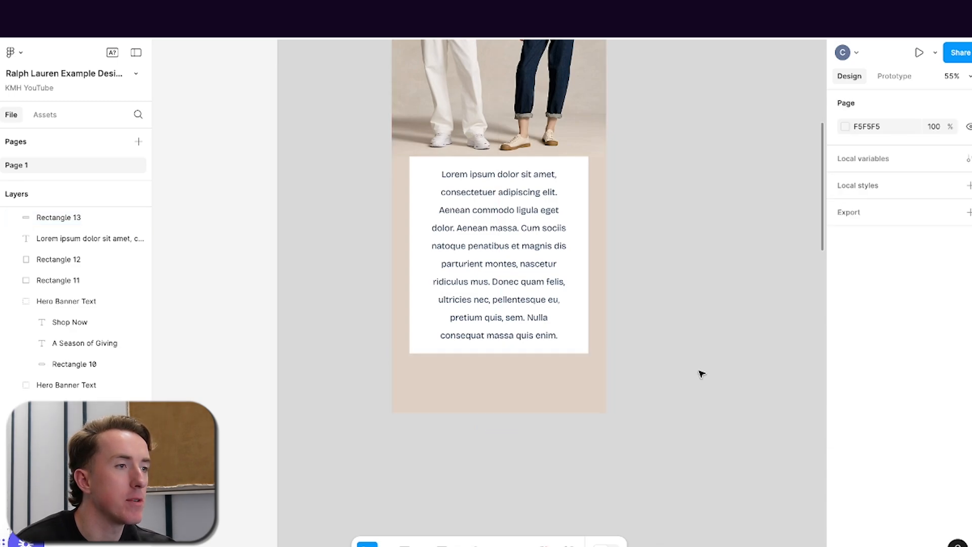
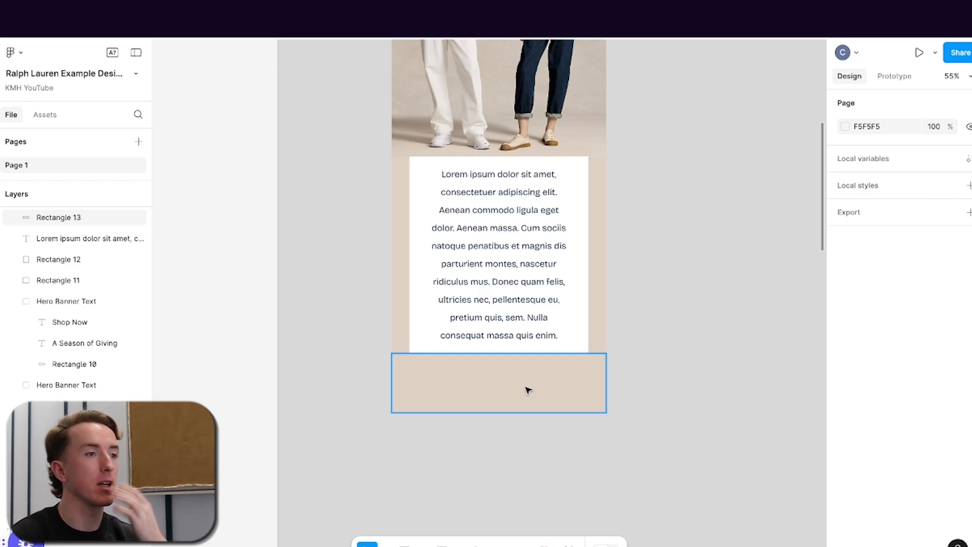
pyautogui.scroll(6, 526, 348)
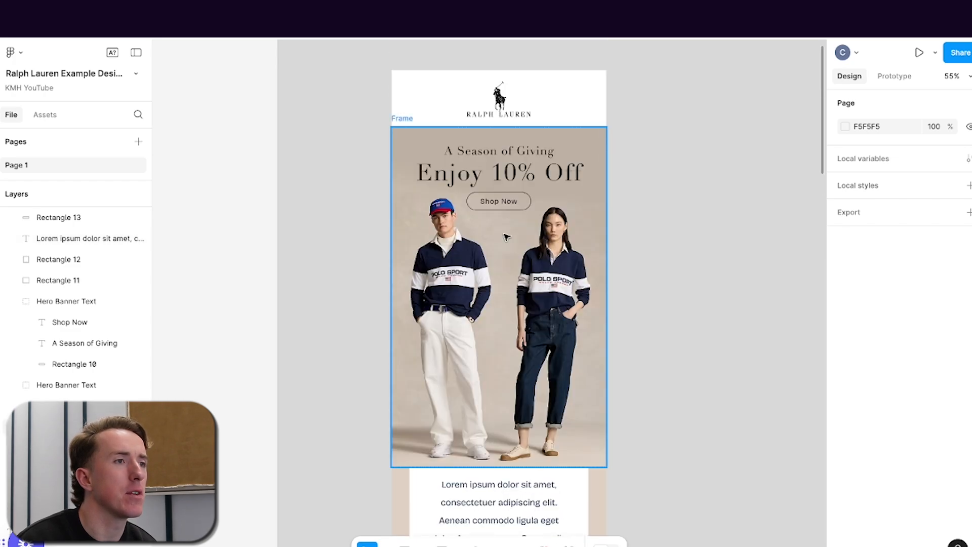
pyautogui.scroll(-4, 511, 416)
pyautogui.scroll(-3, 511, 416)
pyautogui.press('t')
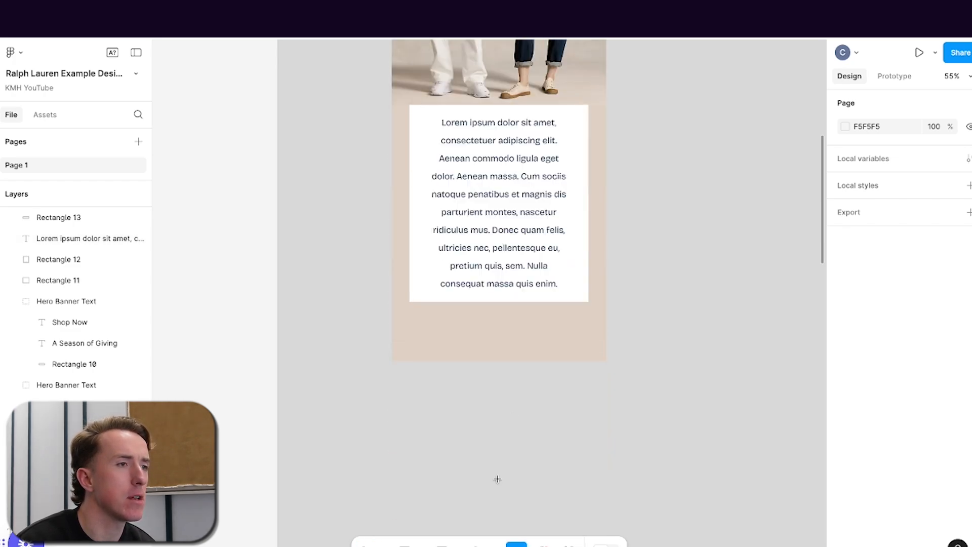
pyautogui.moveTo(432, 322); pyautogui.dragTo(569, 347)
pyautogui.press('Escape')
# - Pick up the "Enjoy 10% Off" headline's text style and draw a text box about 412 × 64 in the lower beige strip
pyautogui.scroll(5, 571, 349)
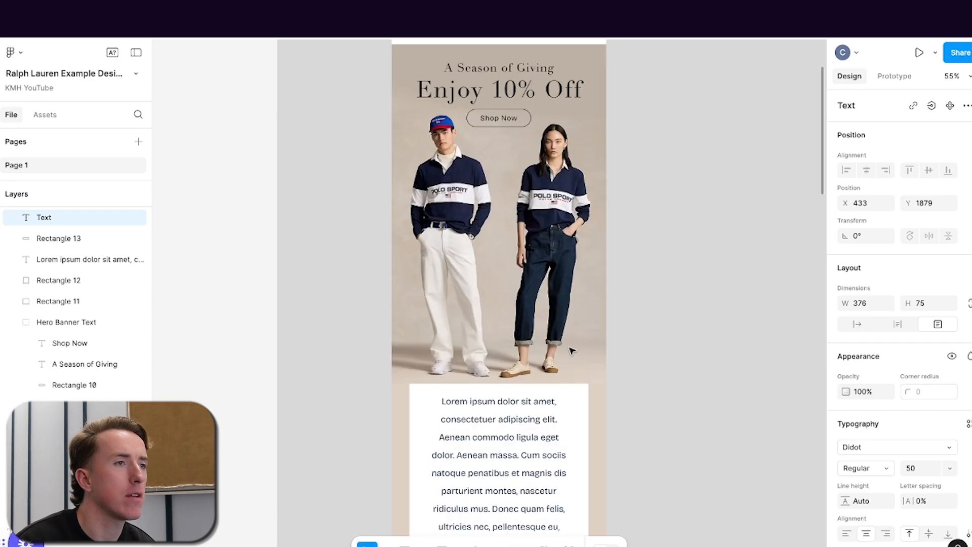
pyautogui.doubleClick(492, 92)
pyautogui.scroll(-3, 516, 294)
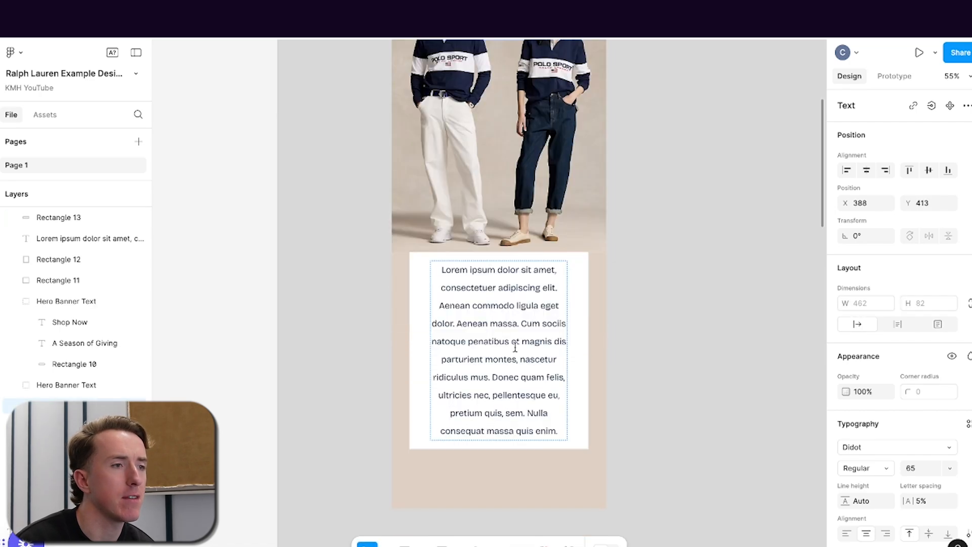
pyautogui.click(501, 481)
pyautogui.doubleClick(501, 481)
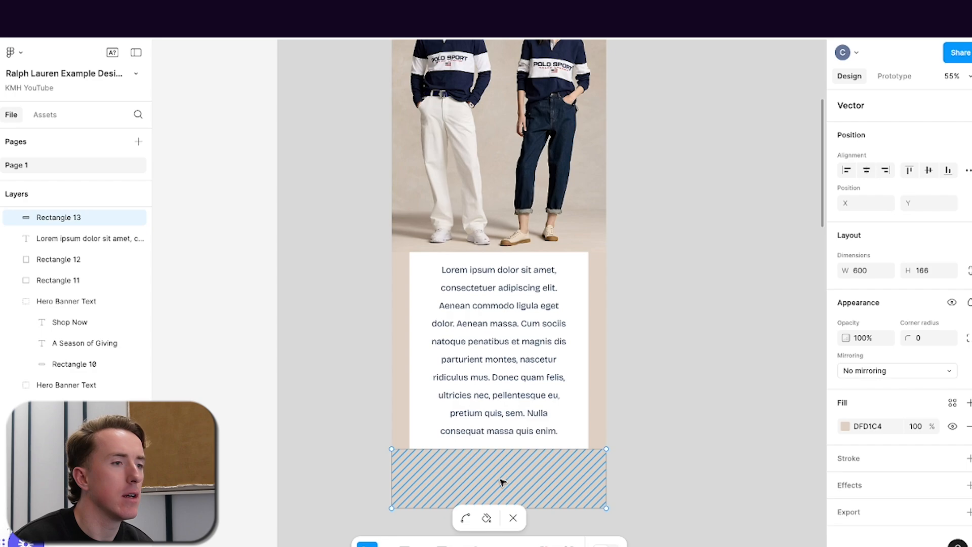
pyautogui.press('t')
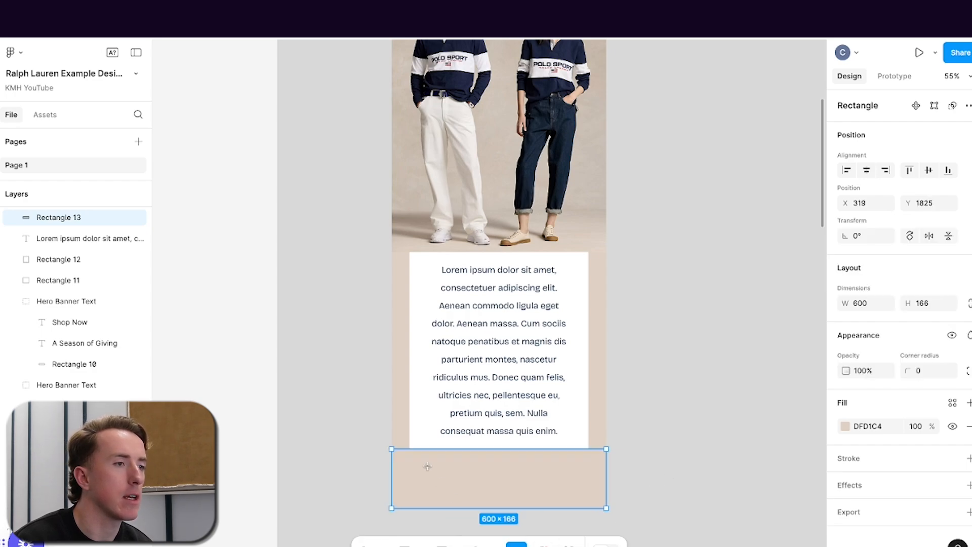
pyautogui.moveTo(428, 466); pyautogui.dragTo(575, 489)
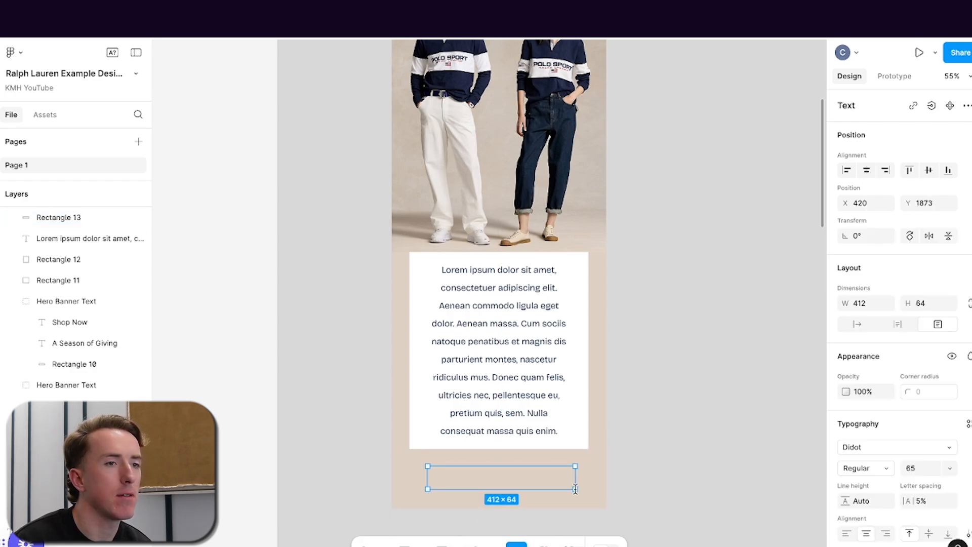
# - Set the text box's font size to 50, enter "Favorites" and centre it in the beige strip
pyautogui.click(911, 469)
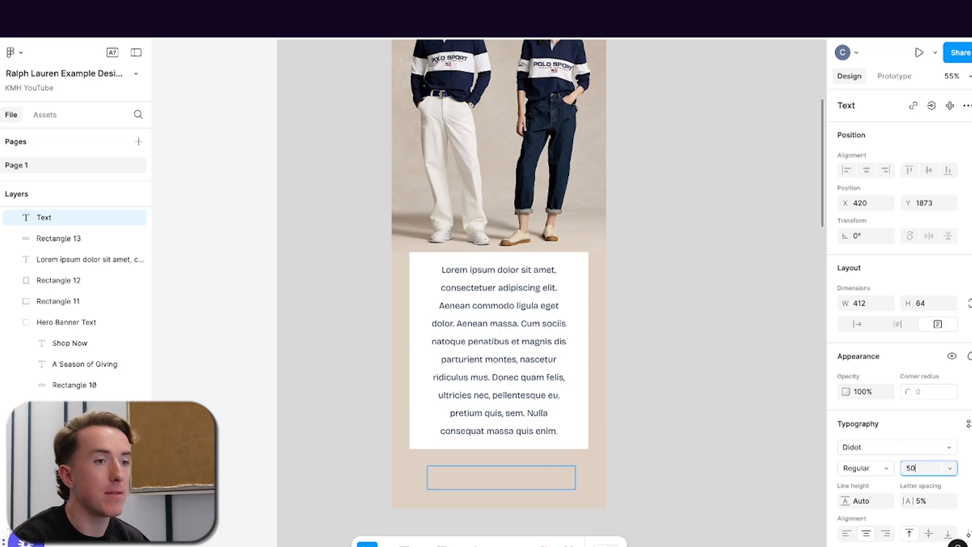
pyautogui.press('Return')
pyautogui.write('Favorites')
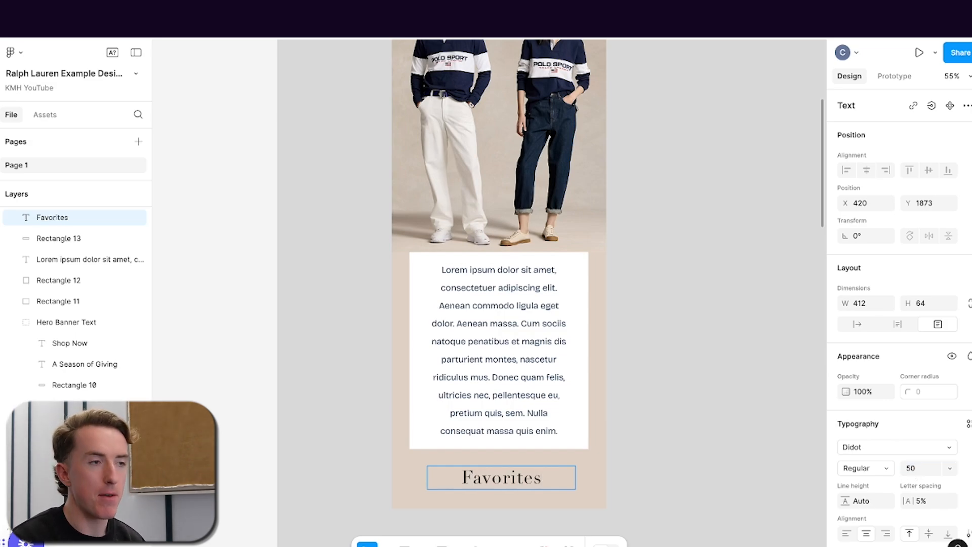
pyautogui.press('Escape')
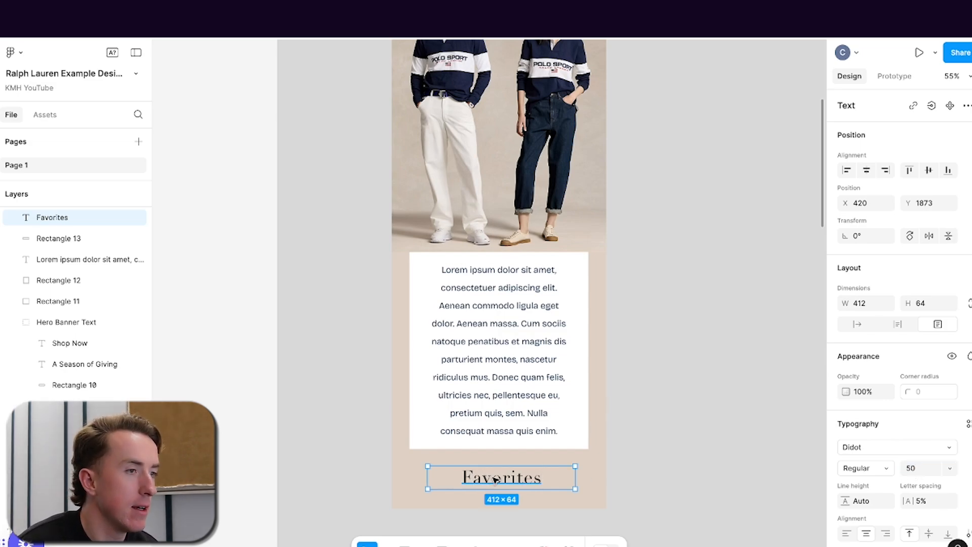
pyautogui.moveTo(496, 478); pyautogui.dragTo(499, 478)
pyautogui.click(689, 449)
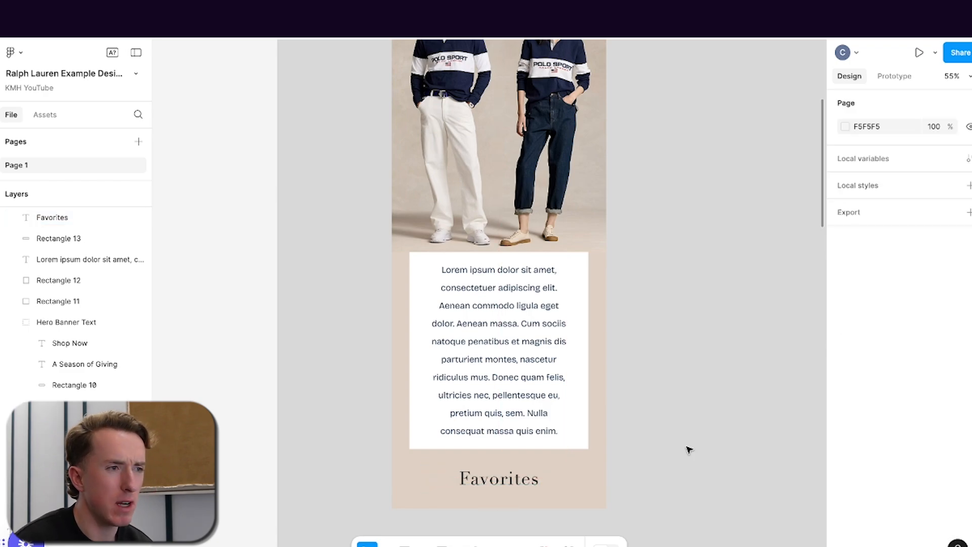
# - Set the height of the beige strip behind the "Favorites" heading to 150
pyautogui.click(584, 494)
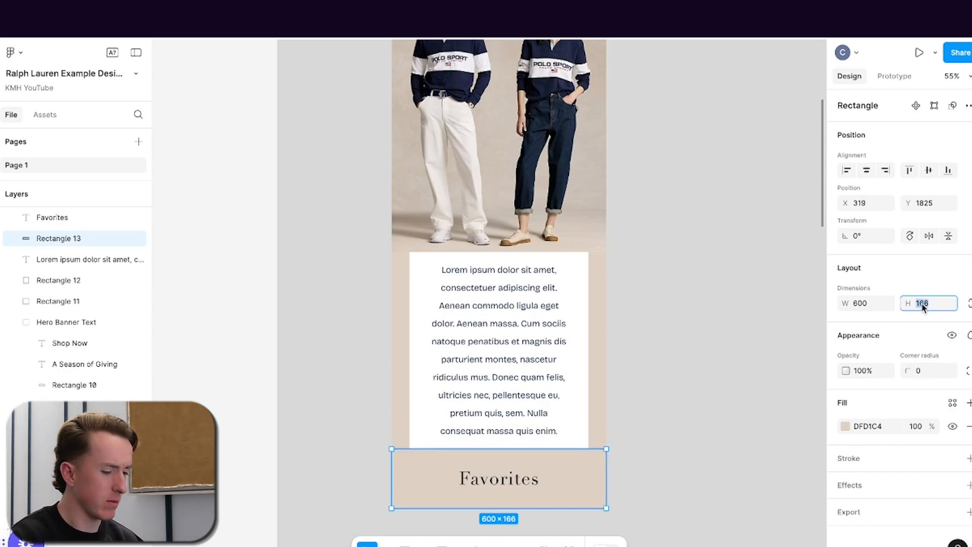
pyautogui.write('160')
pyautogui.press('Return')
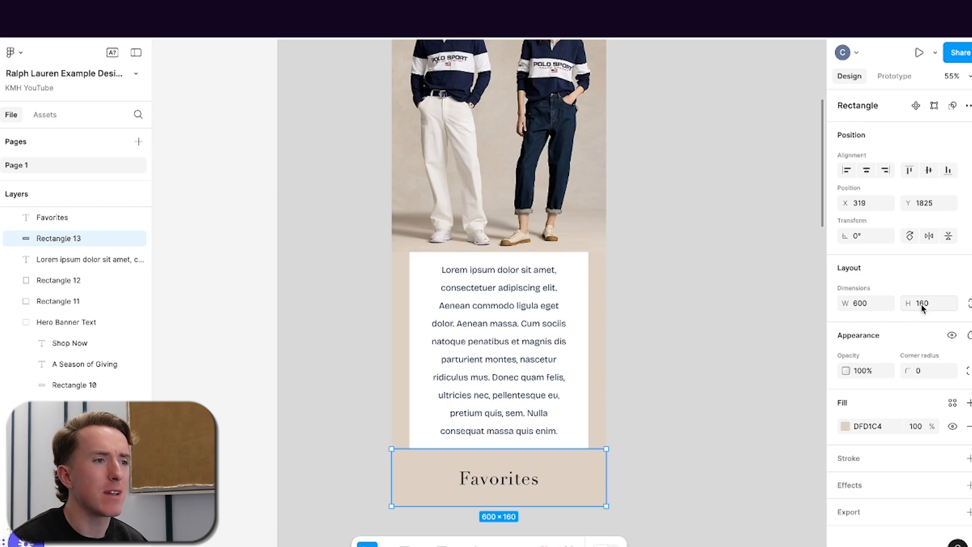
pyautogui.write('150')
pyautogui.press('Return')
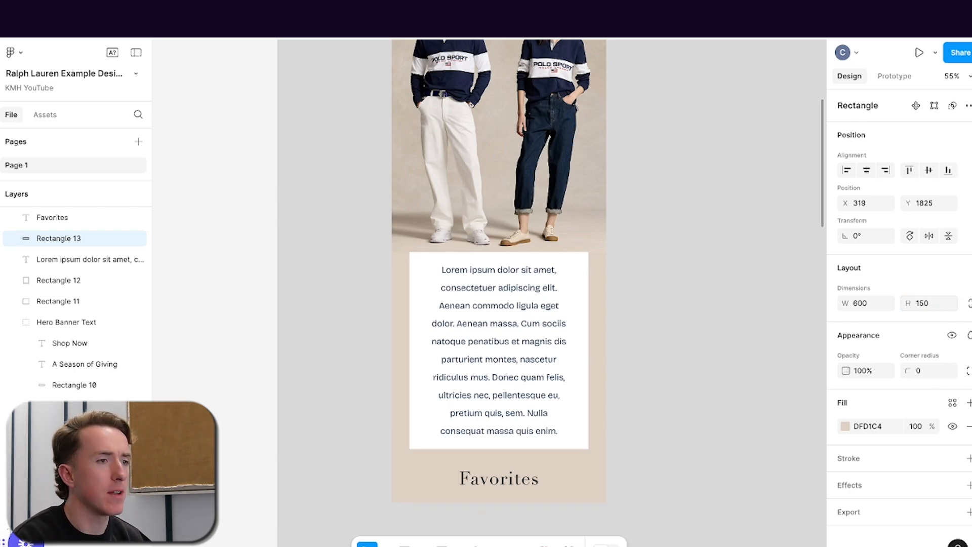
# - Move the "Favorites" heading up slightly to centre it vertically in the shortened strip, leaving the strip itself in place
pyautogui.moveTo(507, 479); pyautogui.dragTo(508, 476)
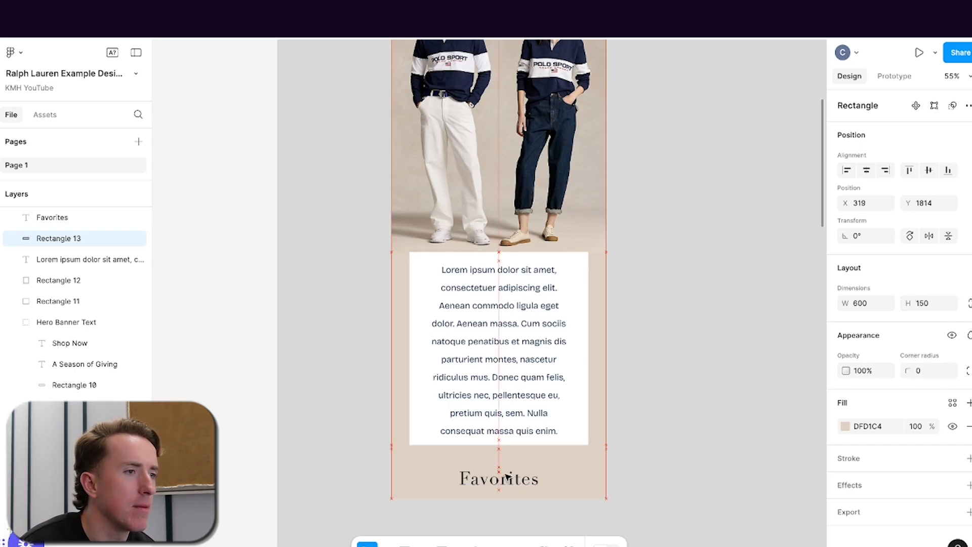
pyautogui.hotkey('ctrl', 'z')
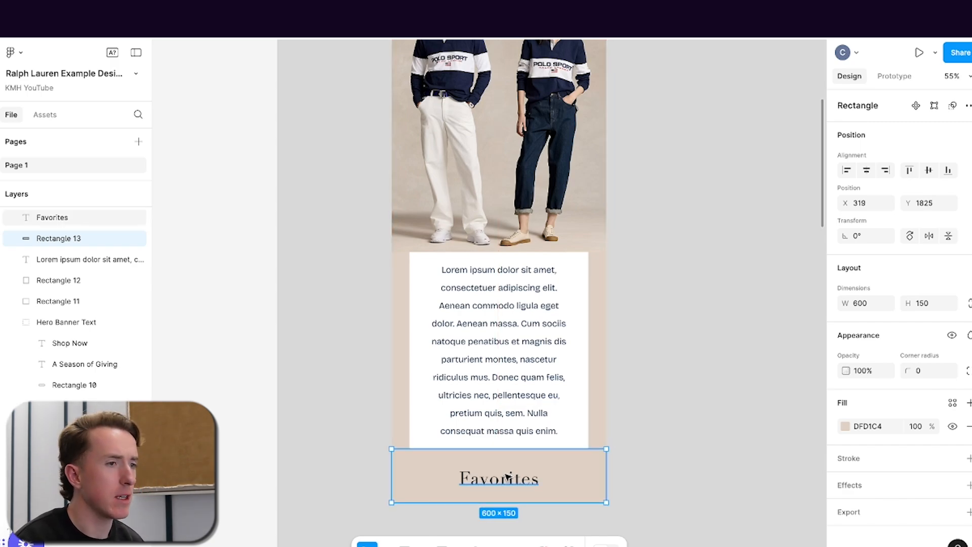
pyautogui.click(501, 486)
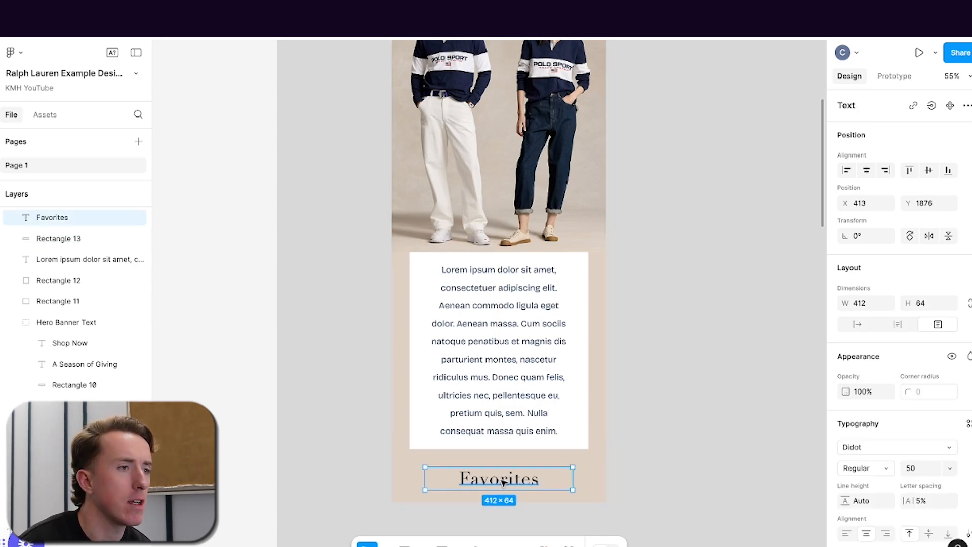
pyautogui.moveTo(503, 482); pyautogui.dragTo(503, 479)
pyautogui.click(707, 442)
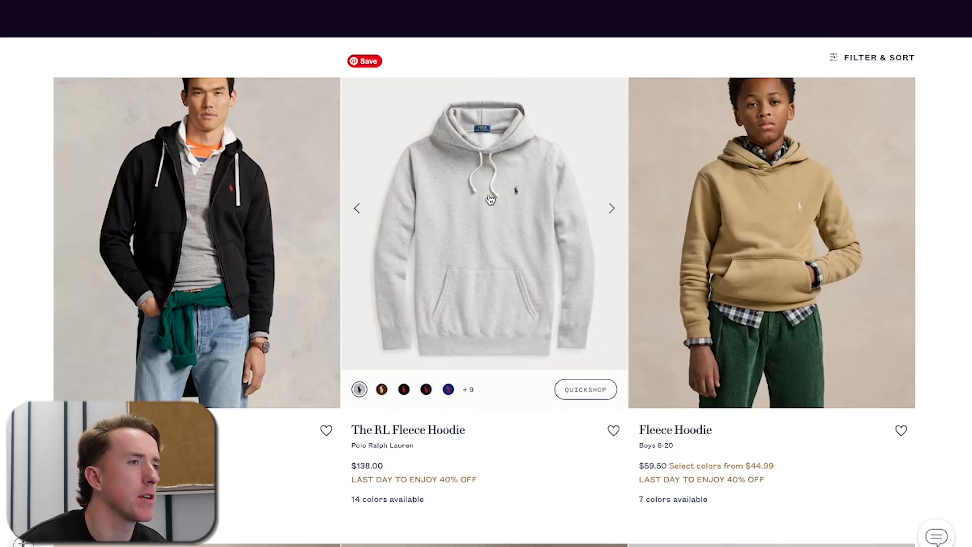
# - On the Ralph Lauren website, open The RL Fleece Hoodie and look through its product photos
pyautogui.click(490, 199)
pyautogui.scroll(-4, 490, 198)
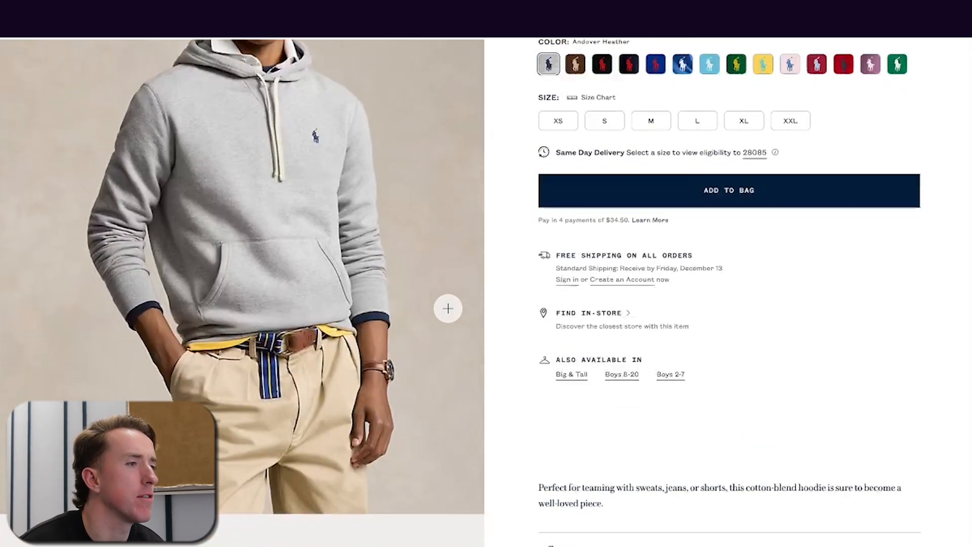
pyautogui.scroll(-10, 449, 313)
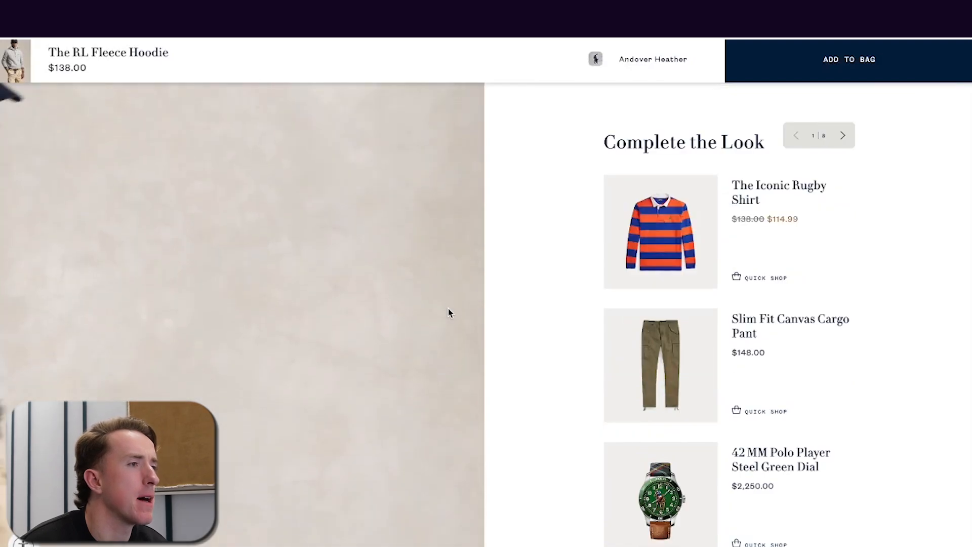
pyautogui.scroll(5, 448, 310)
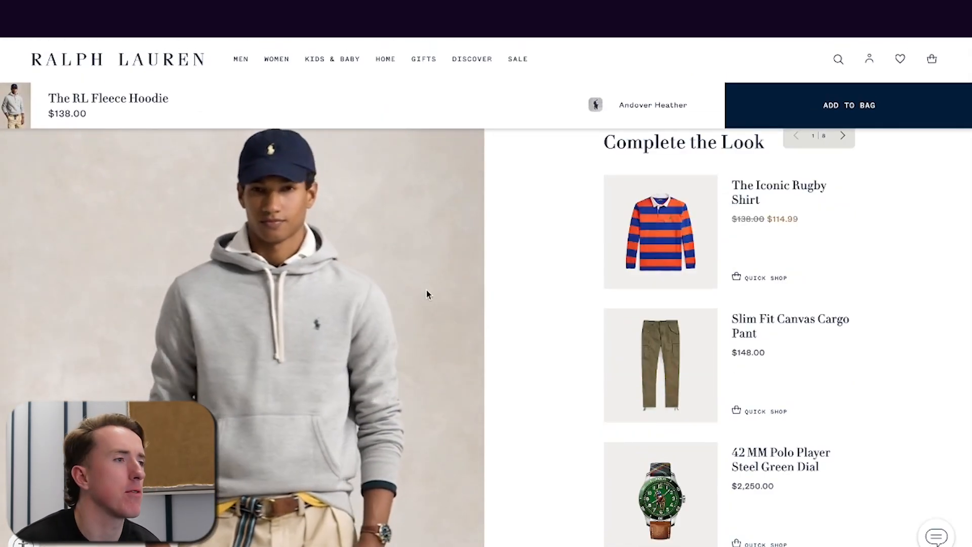
# - Look through the remaining RL Fleece Hoodie photos further down the product page, including the close-up of the fabric and logo
pyautogui.scroll(-5, 518, 294)
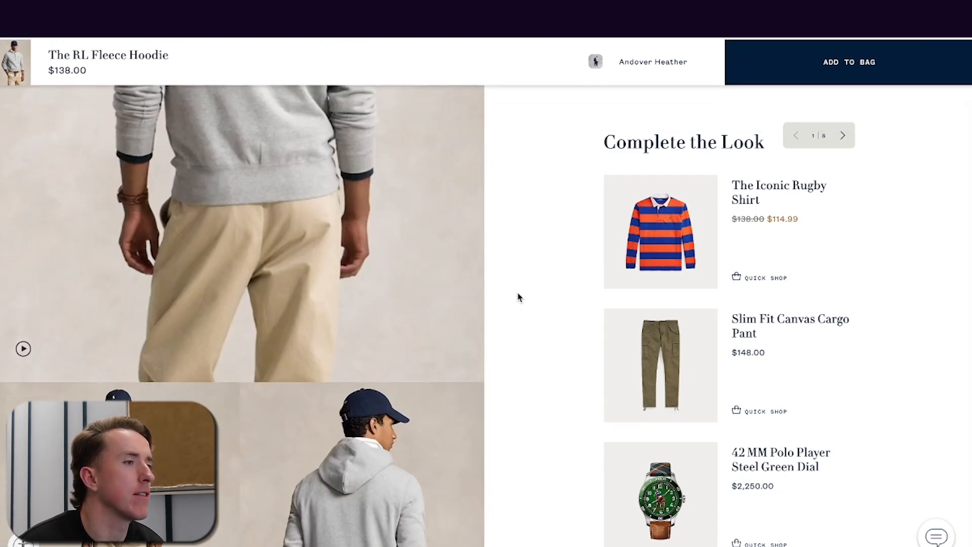
pyautogui.scroll(-2, 517, 296)
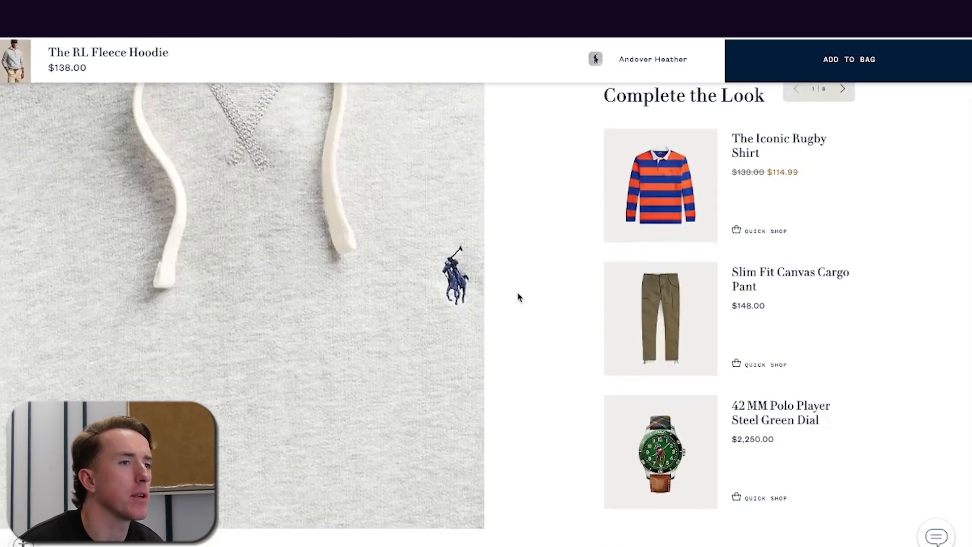
pyautogui.scroll(-10, 518, 297)
pyautogui.scroll(10, 517, 297)
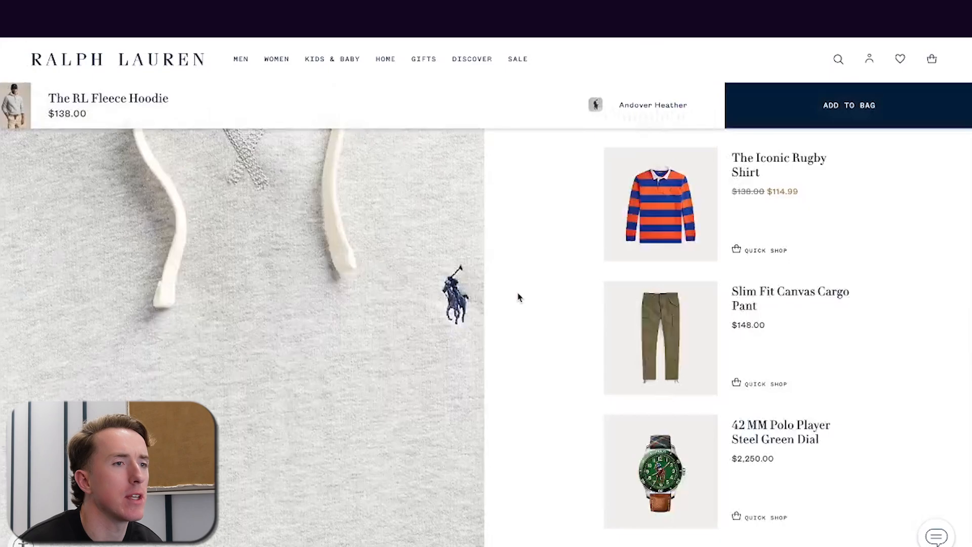
pyautogui.scroll(1, 518, 296)
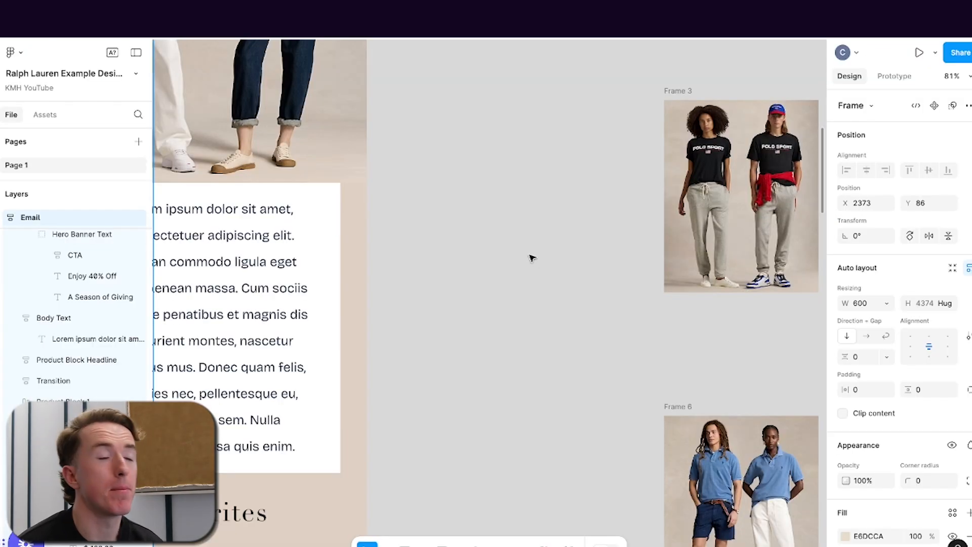
# - Switch back to Figma and examine the three product photos placed beside the email design up close
pyautogui.hscroll(8, 531, 258)
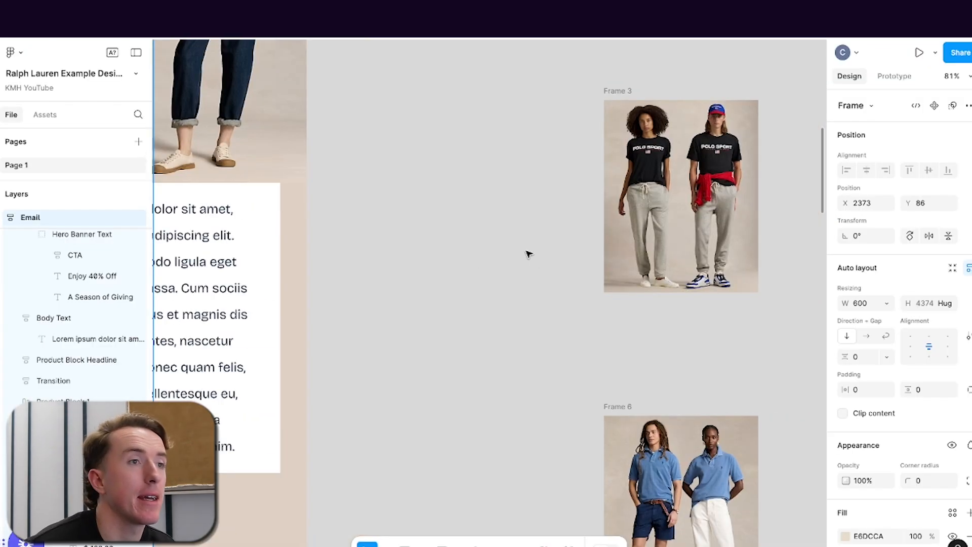
pyautogui.scroll(2, 400, 241)
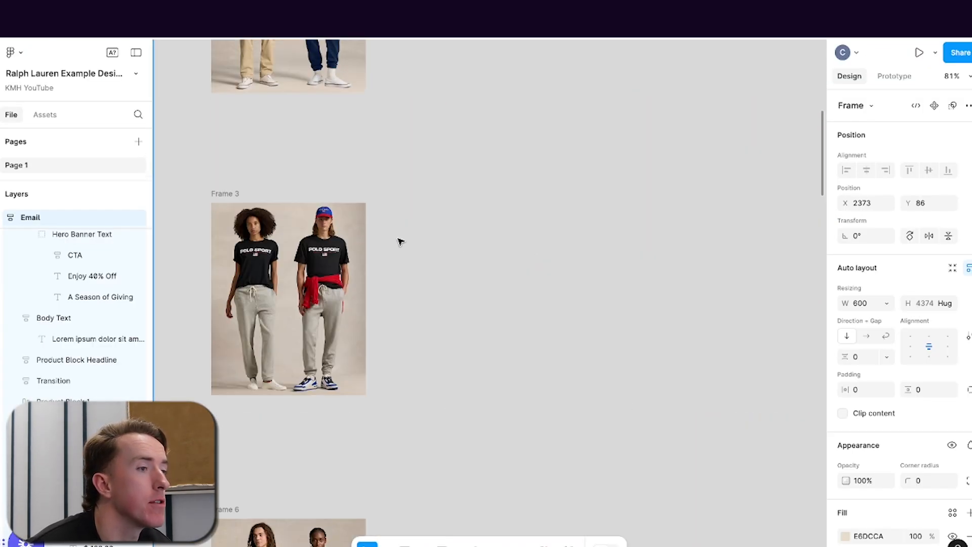
pyautogui.scroll(4, 399, 242)
pyautogui.scroll(1, 400, 241)
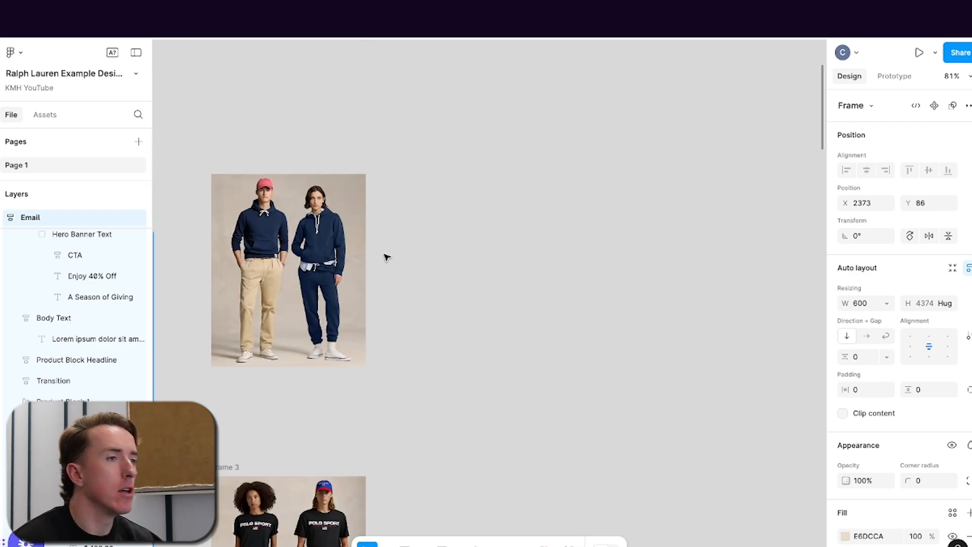
pyautogui.scroll(5, 363, 253)
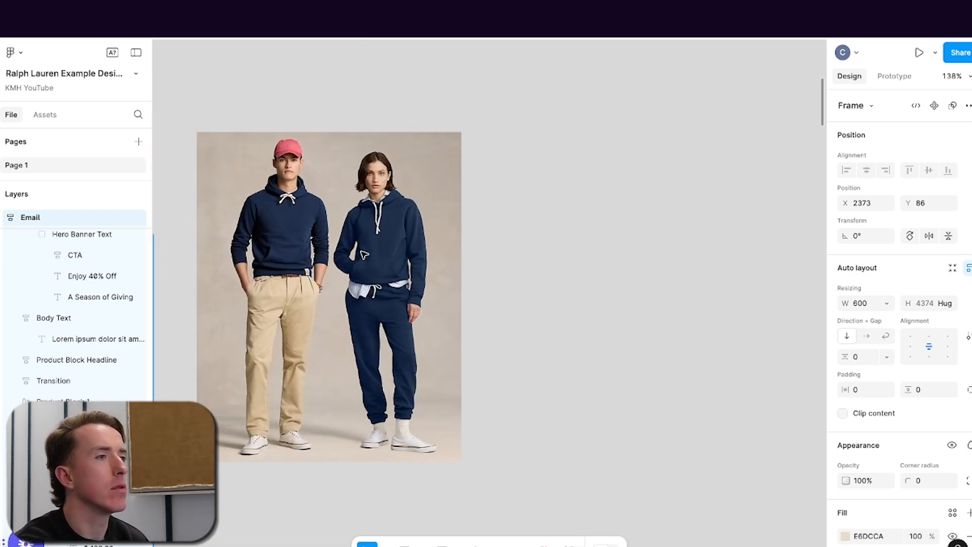
pyautogui.scroll(-5, 351, 263)
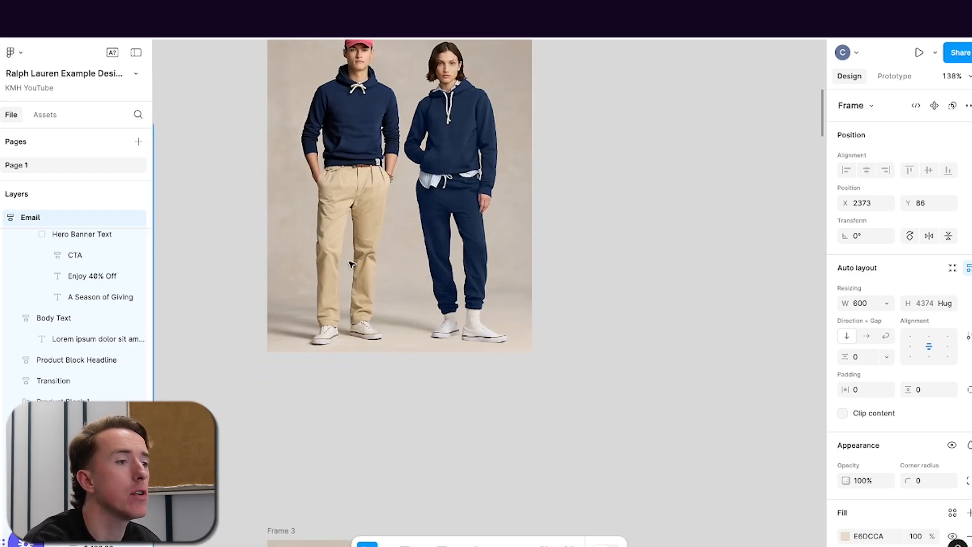
pyautogui.scroll(-10, 472, 278)
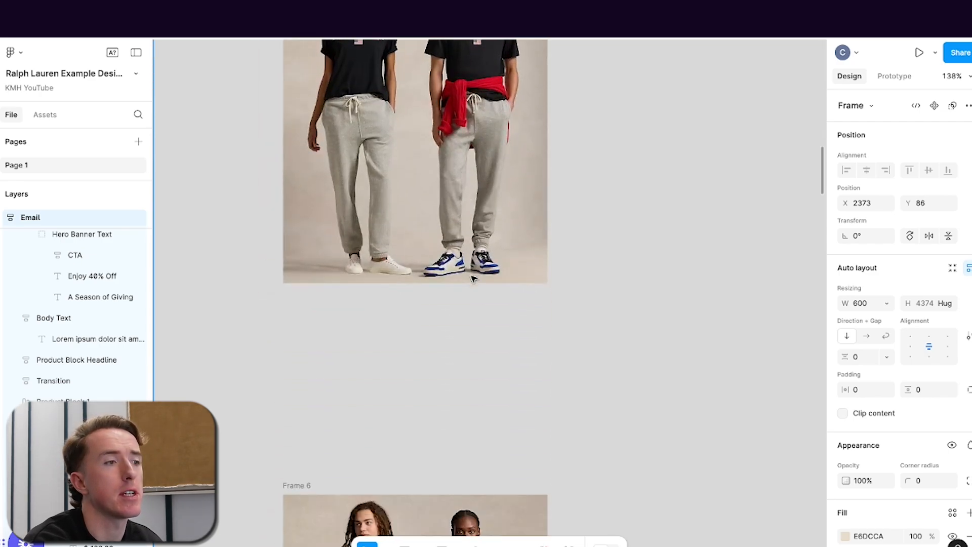
pyautogui.scroll(5, 474, 279)
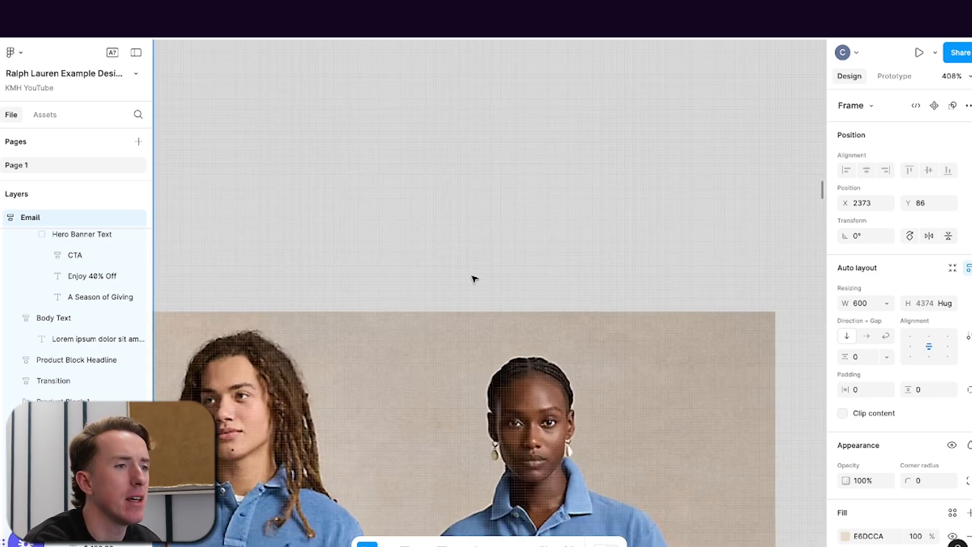
pyautogui.scroll(5, 474, 278)
pyautogui.scroll(-1, 561, 358)
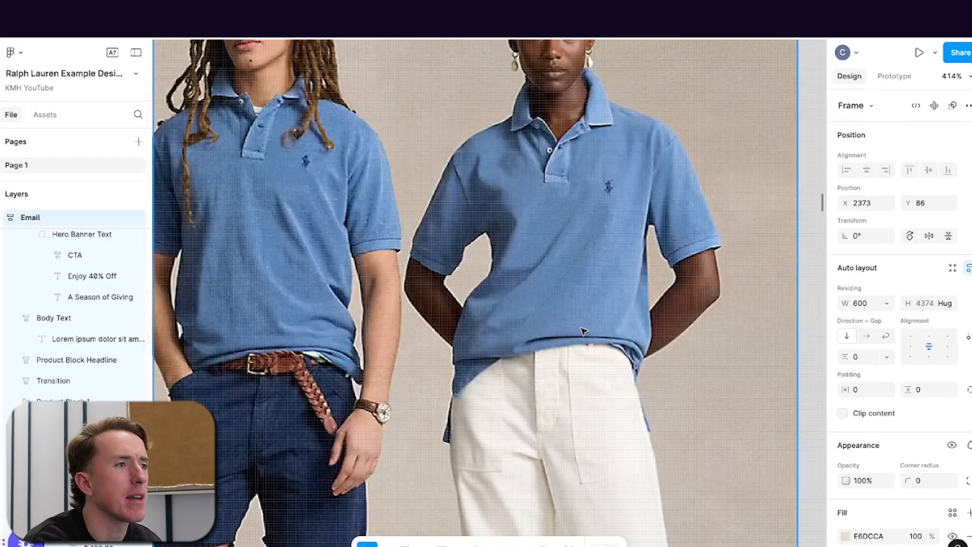
pyautogui.scroll(-10, 582, 330)
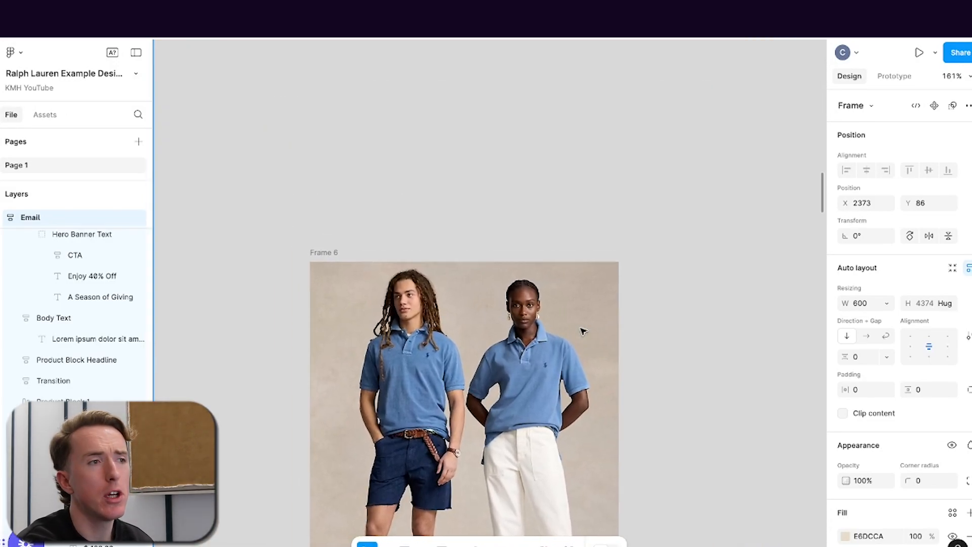
pyautogui.scroll(-10, 582, 330)
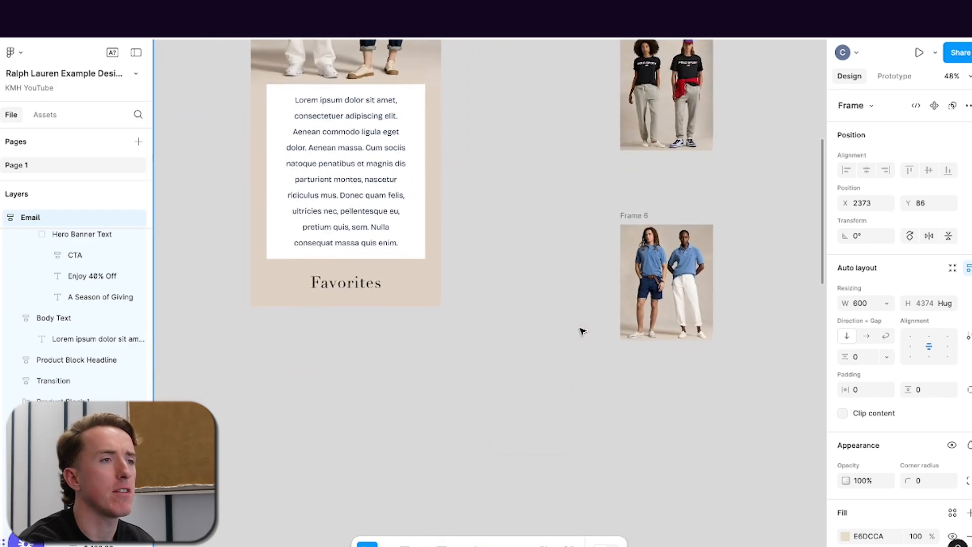
pyautogui.scroll(2, 582, 330)
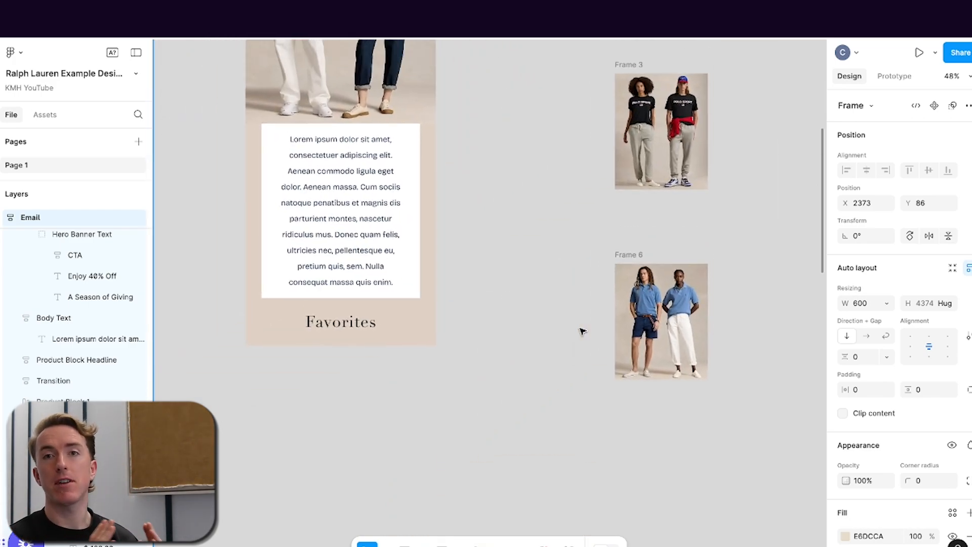
# - Stagger the three product photos below the "Favorites" strip, alternating between the left and right sides of the email
pyautogui.scroll(10, 577, 327)
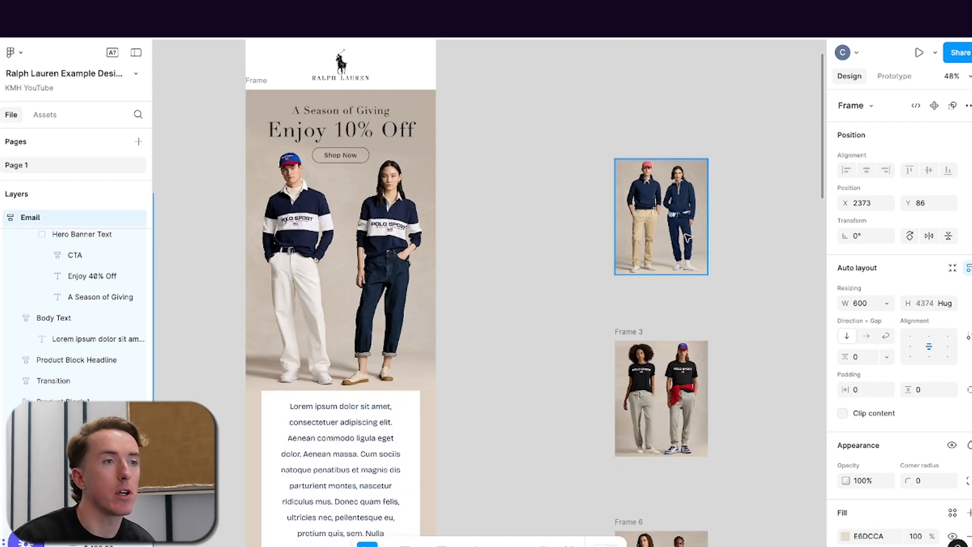
pyautogui.scroll(-8, 628, 264)
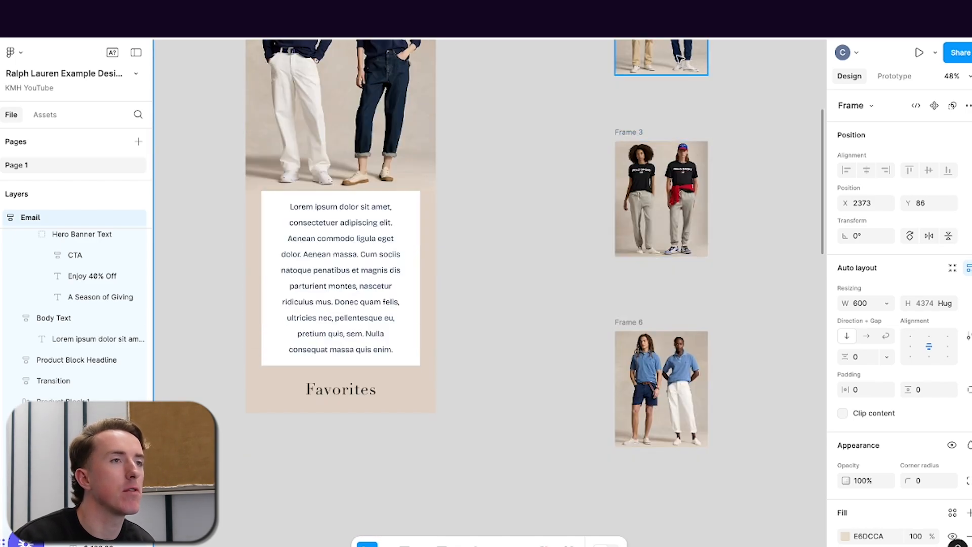
pyautogui.moveTo(677, 58); pyautogui.dragTo(317, 533)
pyautogui.scroll(-5, 407, 483)
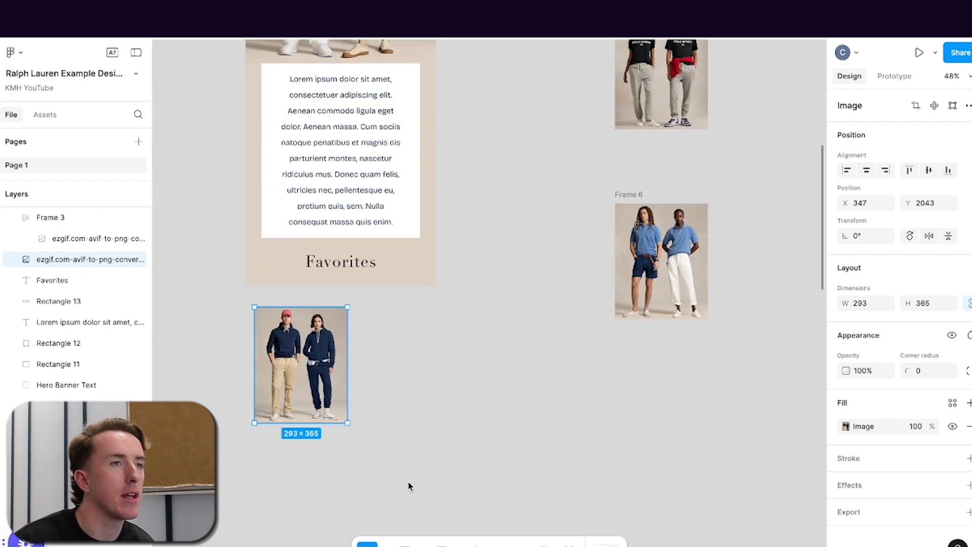
pyautogui.moveTo(702, 91); pyautogui.dragTo(390, 526)
pyautogui.scroll(-3, 581, 347)
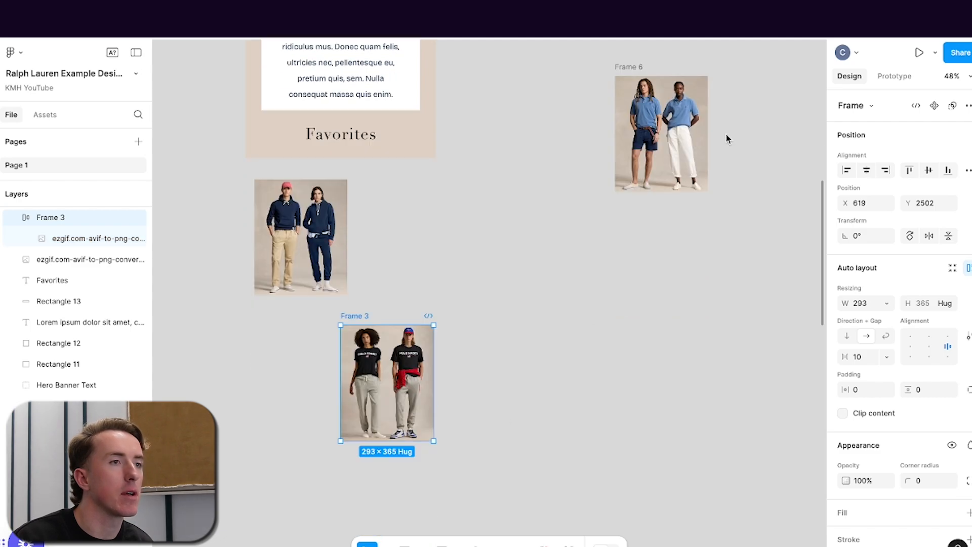
pyautogui.moveTo(681, 139); pyautogui.dragTo(318, 524)
pyautogui.click(687, 327)
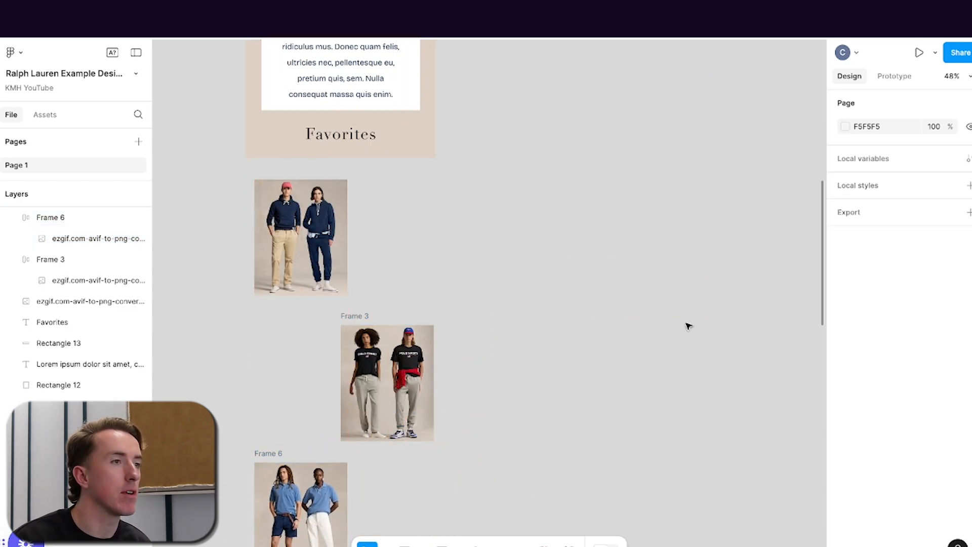
# - Draw a rectangle about 603 × 442 just below the "Favorites" strip, covering the email's width
pyautogui.scroll(-2, 613, 358)
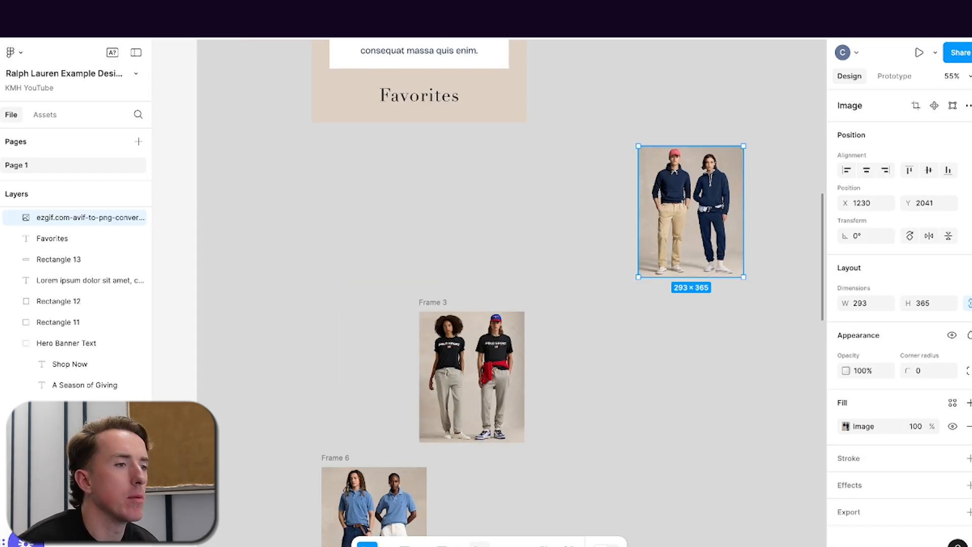
pyautogui.click(445, 544)
pyautogui.click(499, 423)
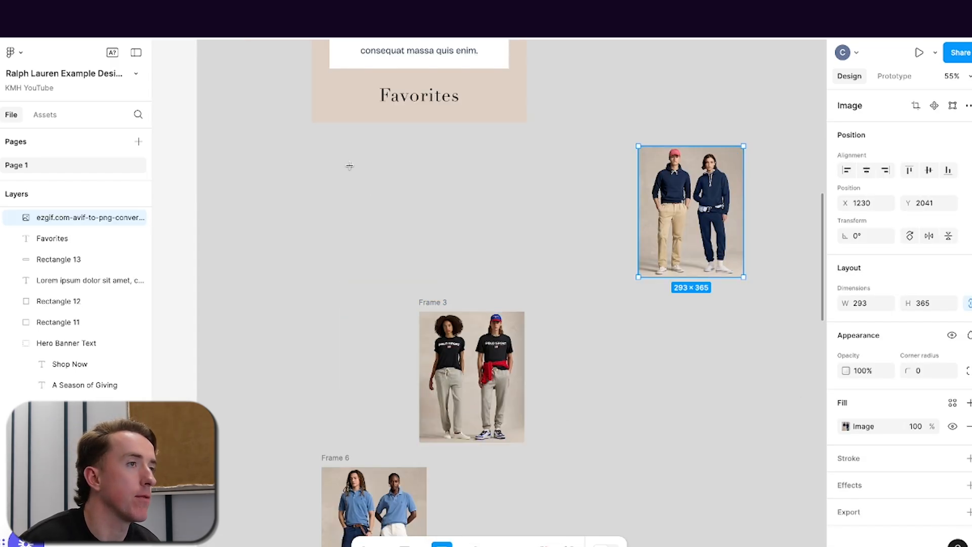
pyautogui.moveTo(314, 142)
pyautogui.mouseDown()
pyautogui.moveTo(507, 219)
pyautogui.moveTo(531, 219)
pyautogui.moveTo(530, 299)
pyautogui.mouseUp()
pyautogui.moveTo(472, 233); pyautogui.dragTo(470, 225)
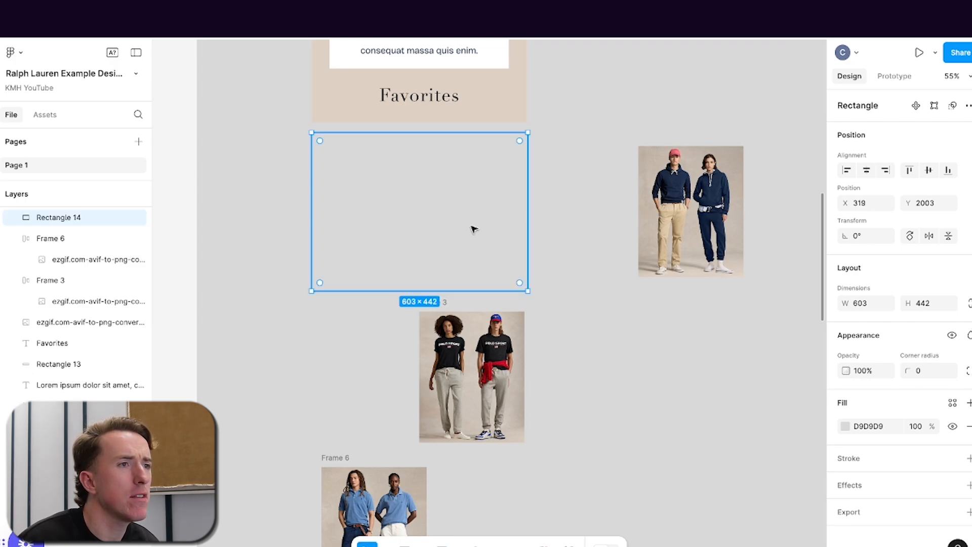
# - Move the Polo Sport photo and the blue polo shirt photo out of the email, stacking them beneath the navy hoodie photo
pyautogui.moveTo(494, 340); pyautogui.dragTo(714, 345)
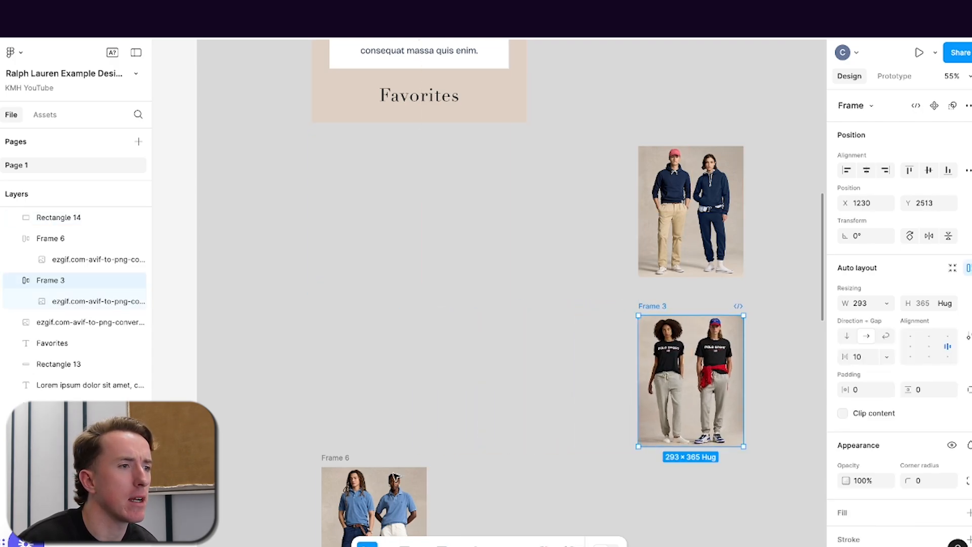
pyautogui.moveTo(378, 487); pyautogui.dragTo(695, 500)
pyautogui.click(434, 205)
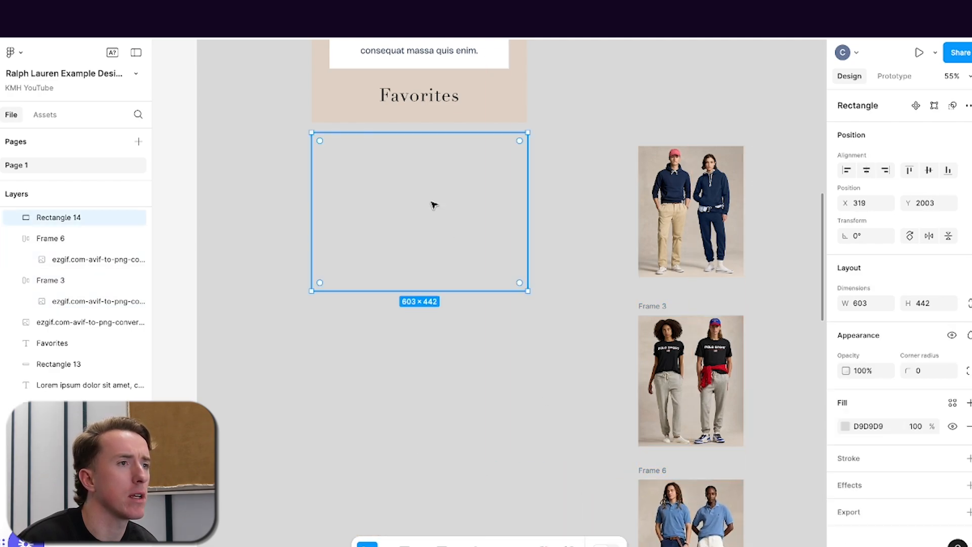
# - Copy the fill colour DFD1C4 from the "Favorites" strip and apply it to the new rectangle
pyautogui.click(511, 116)
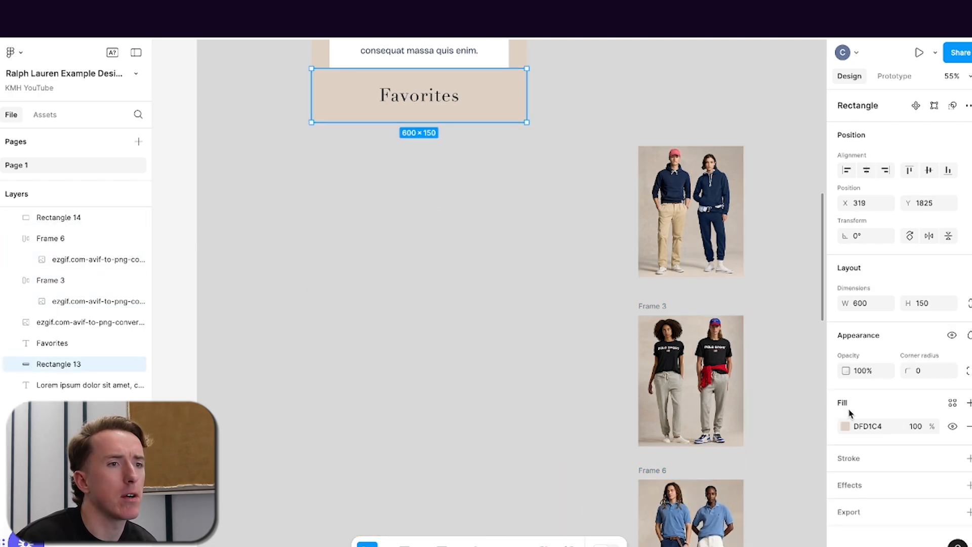
pyautogui.click(877, 427)
pyautogui.hotkey('ctrl', 'c')
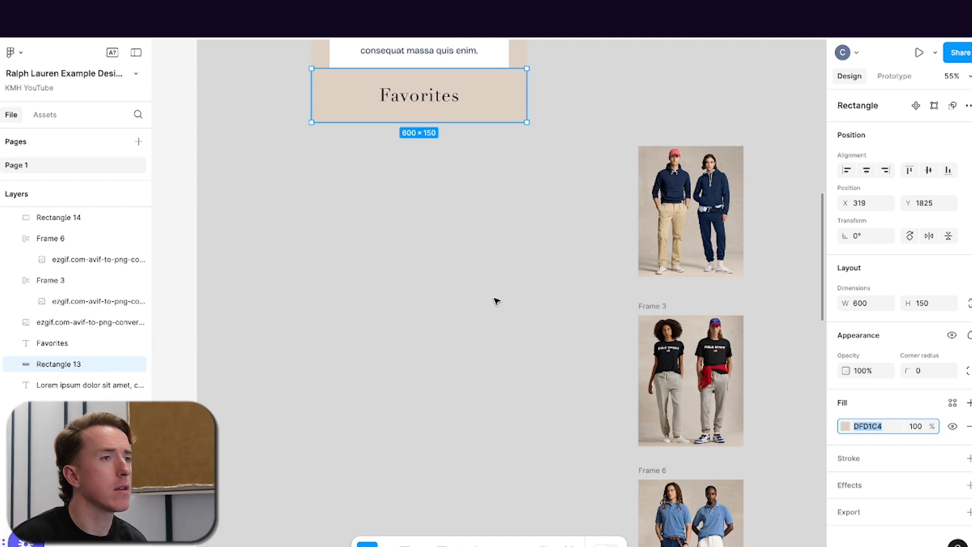
pyautogui.click(449, 219)
pyautogui.click(870, 428)
pyautogui.hotkey('ctrl', 'v')
pyautogui.press('Return')
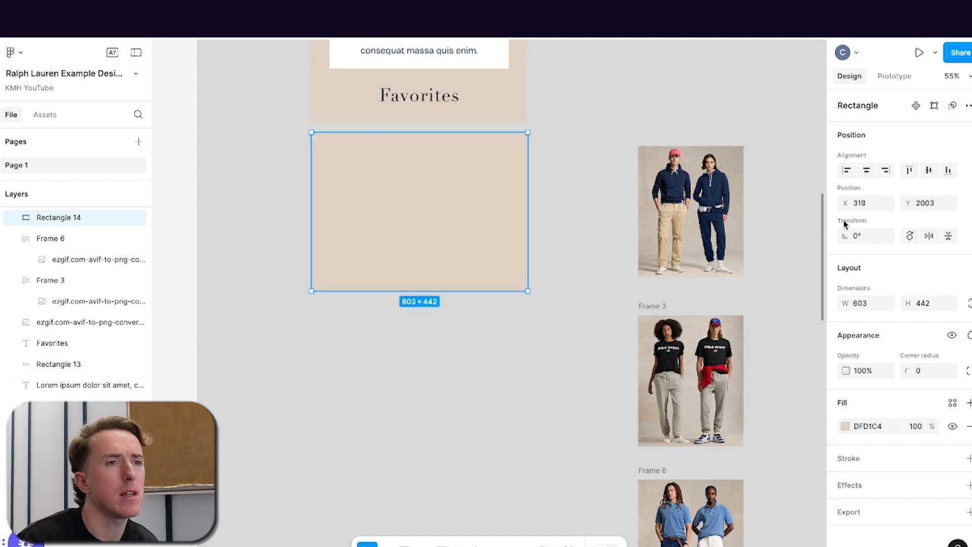
# - Resize the new beige rectangle to 600 × 450 and place it flush against the underside of the "Favorites" strip
pyautogui.click(859, 303)
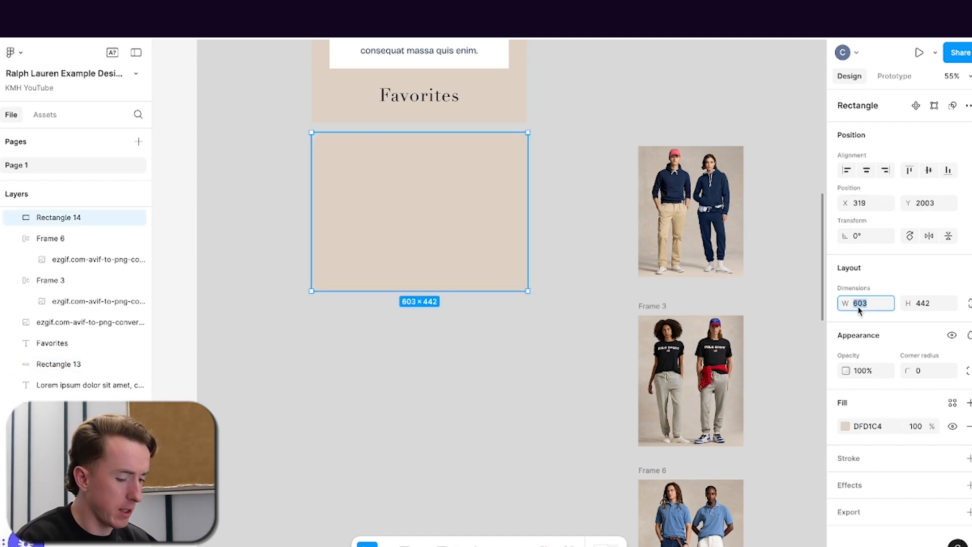
pyautogui.press('Return')
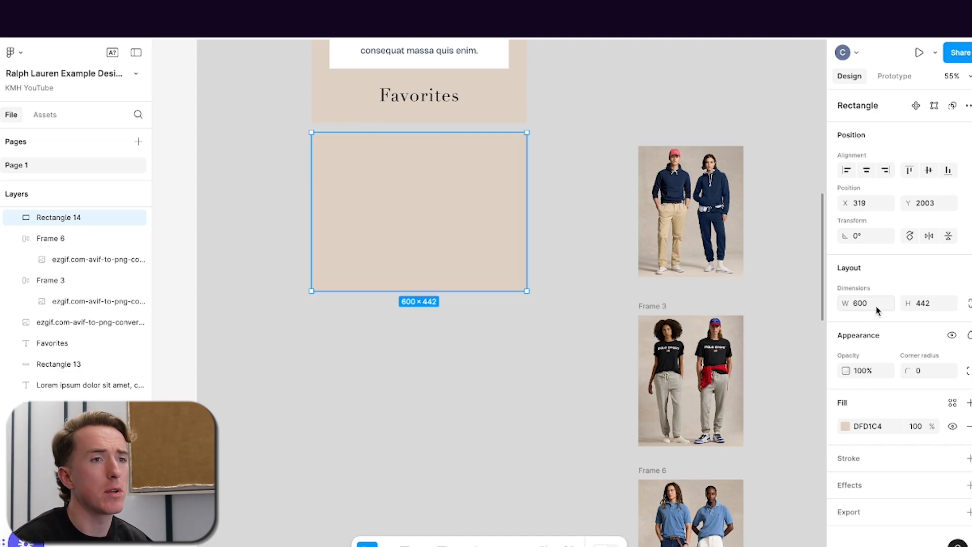
pyautogui.write('45')
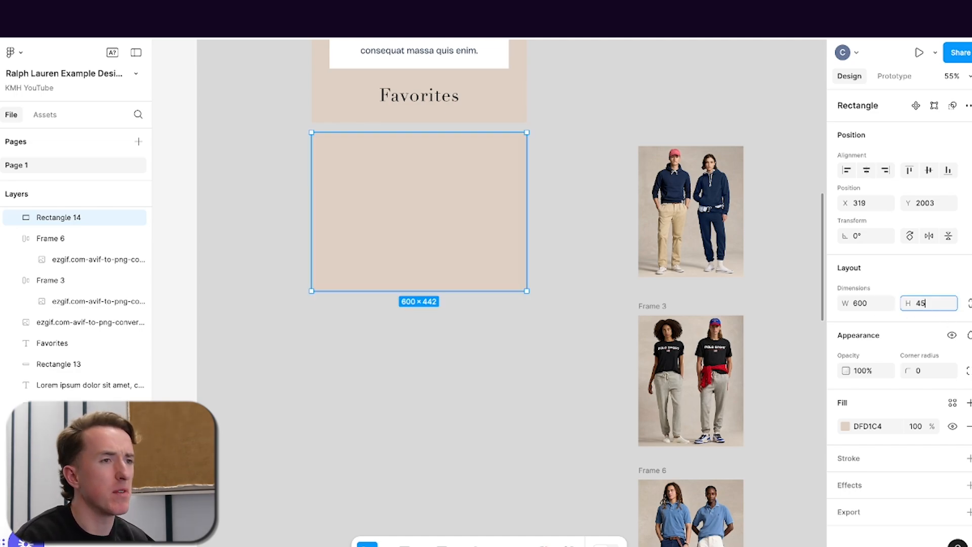
pyautogui.write('0')
pyautogui.press('Return')
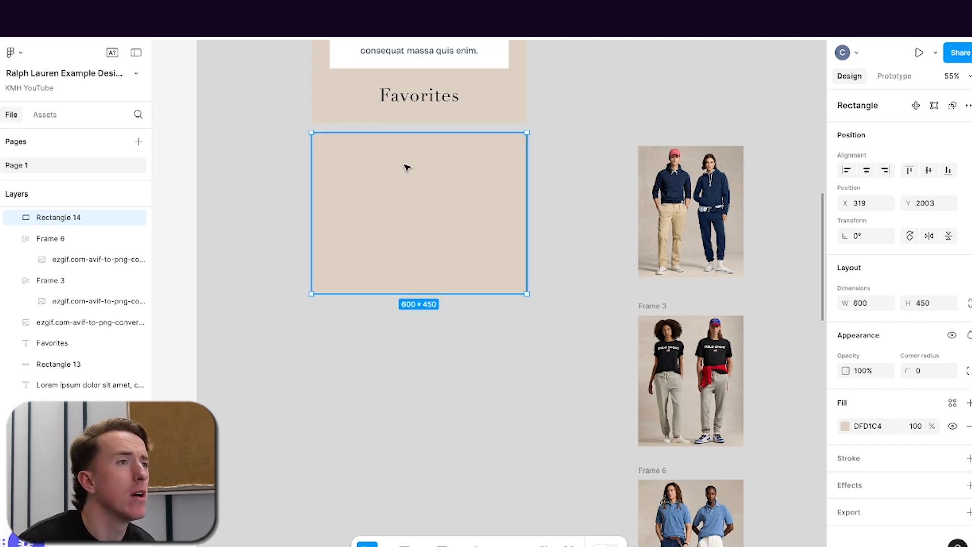
# - Place the navy hoodie photo in the left half of the new beige rectangle and bring it to the front
pyautogui.moveTo(702, 184); pyautogui.dragTo(373, 174)
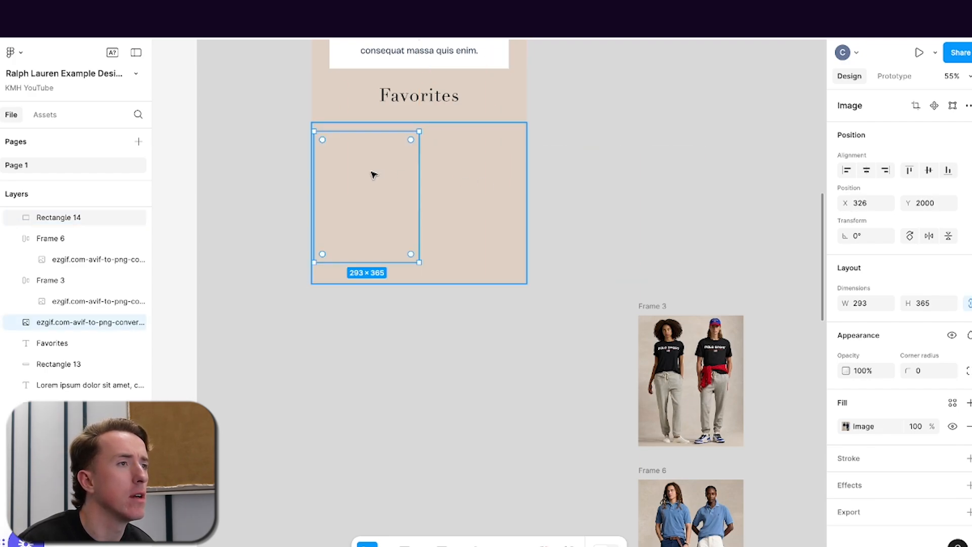
pyautogui.rightClick(373, 173)
pyautogui.click(448, 253)
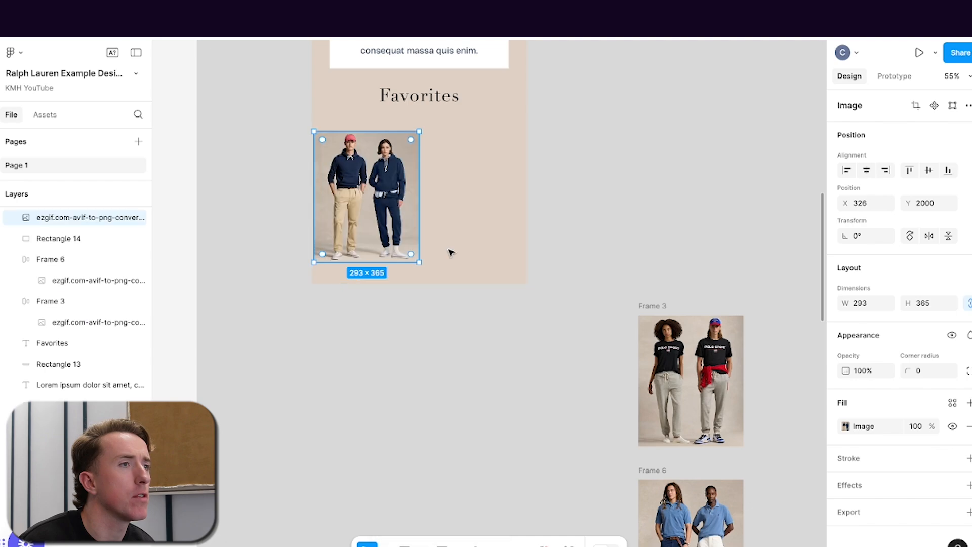
pyautogui.click(482, 240)
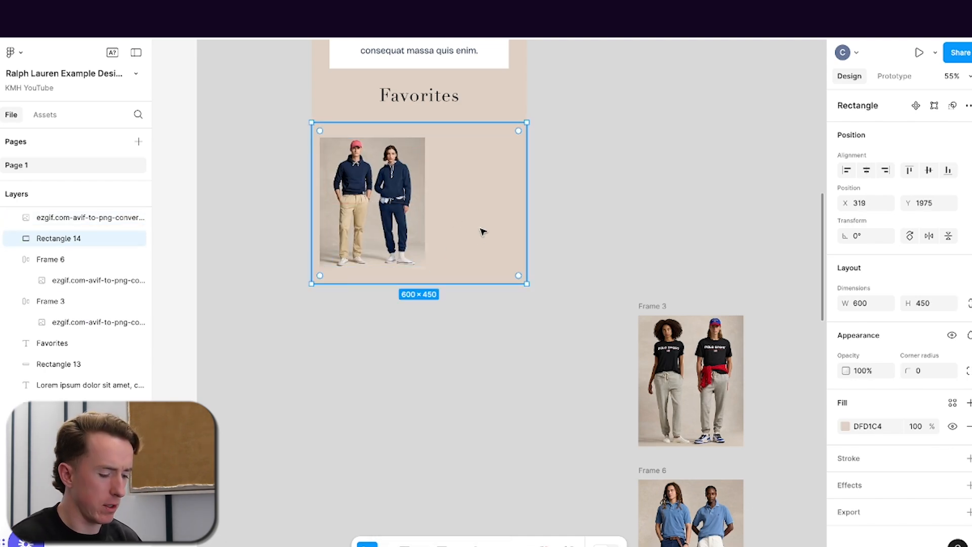
# - Duplicate the 600 × 450 beige rectangle directly below the first, and place the Polo Sport photo on its right half, in front
pyautogui.hotkey('ctrl', 'd')
pyautogui.moveTo(481, 232); pyautogui.dragTo(485, 395)
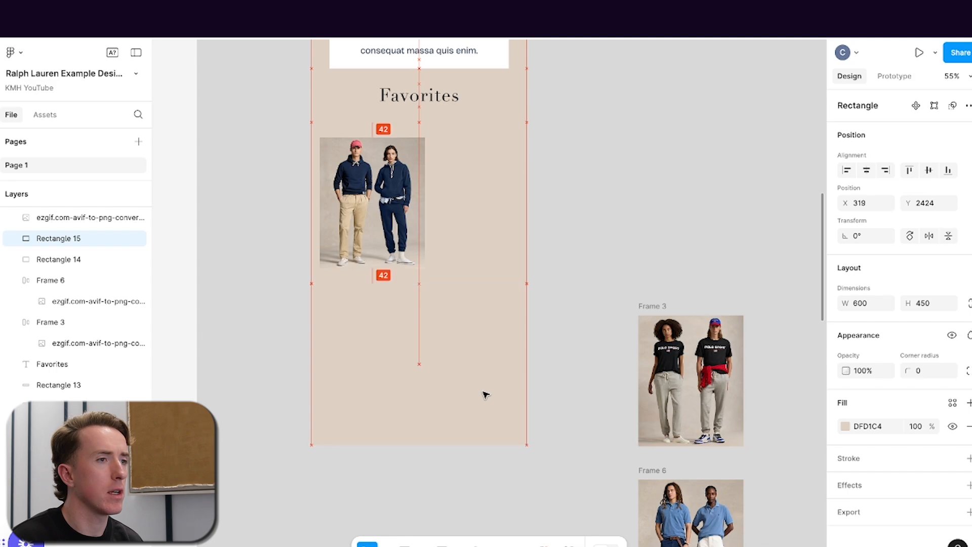
pyautogui.moveTo(732, 381); pyautogui.dragTo(507, 360)
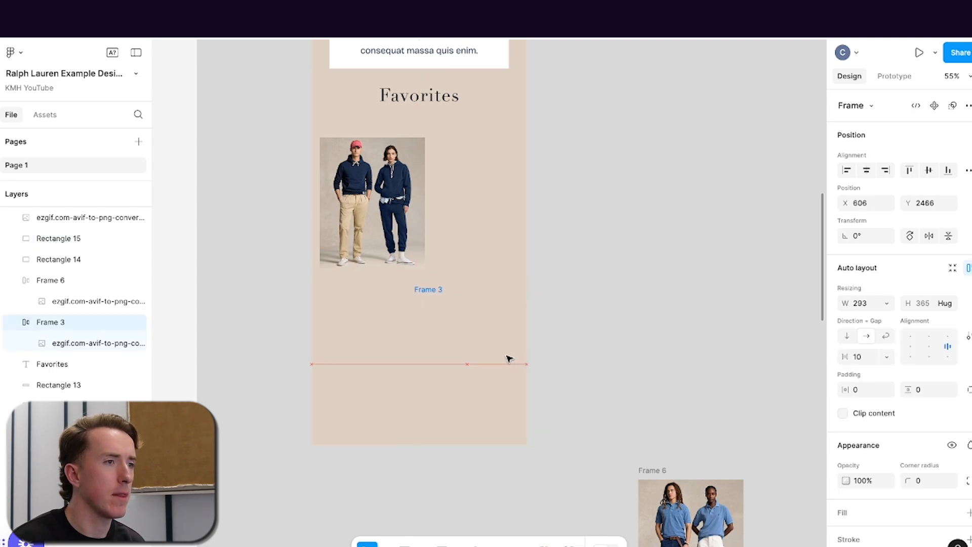
pyautogui.rightClick(508, 360)
pyautogui.click(579, 197)
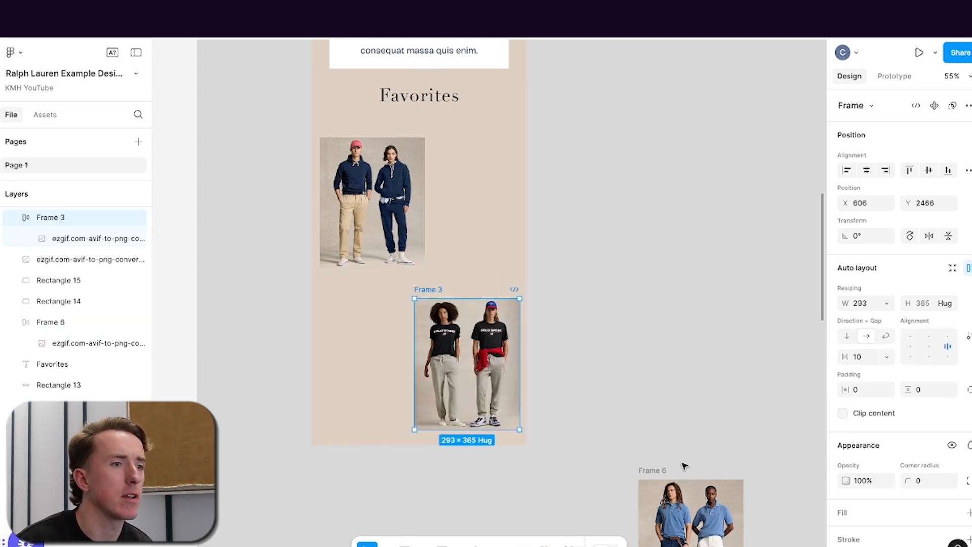
# - Add a third beige 600 × 450 rectangle below the second, and place the blue polo shirt photo on its left half, in front
pyautogui.scroll(-3, 625, 380)
pyautogui.click(364, 386)
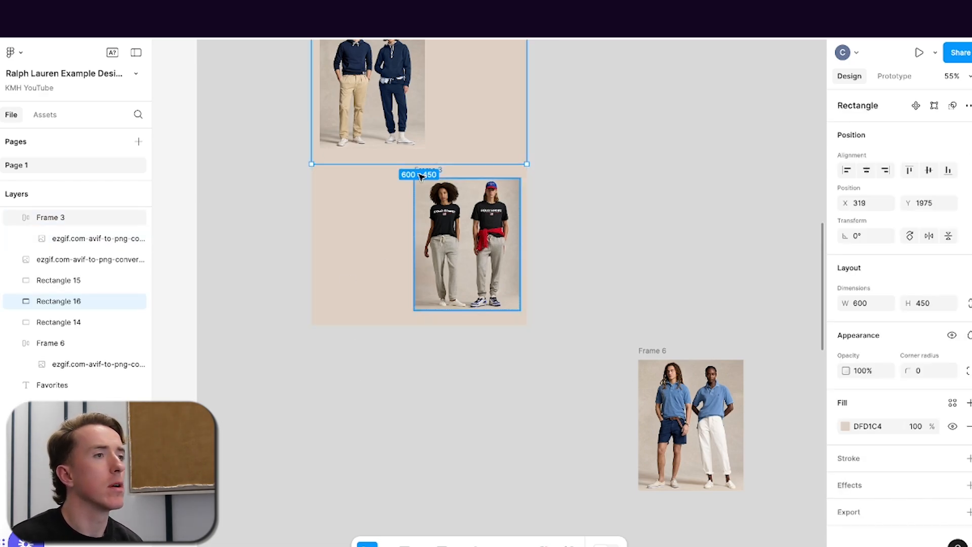
pyautogui.moveTo(469, 127); pyautogui.dragTo(468, 446)
pyautogui.moveTo(667, 434); pyautogui.dragTo(373, 412)
pyautogui.rightClick(373, 412)
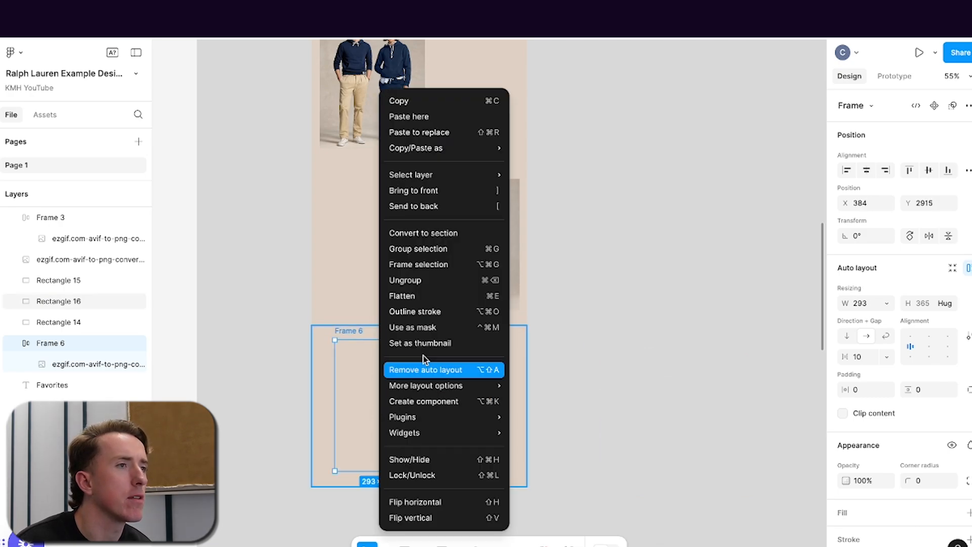
pyautogui.click(470, 191)
# - Position the navy hoodie photo at X 345, Y 2016, align the blue polo photo beneath it, and nudge the Polo Sport photo slightly left
pyautogui.scroll(3, 450, 208)
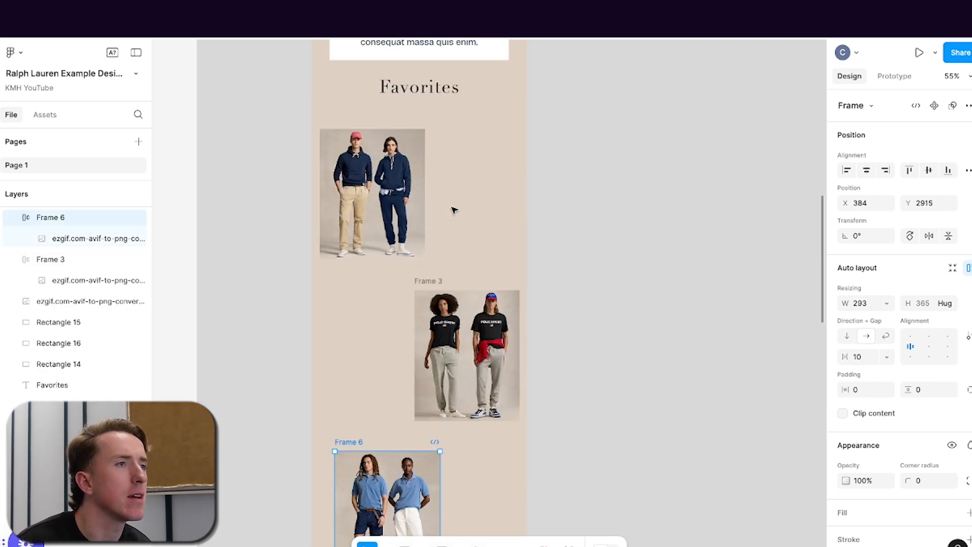
pyautogui.click(456, 337)
pyautogui.moveTo(455, 336); pyautogui.dragTo(457, 337)
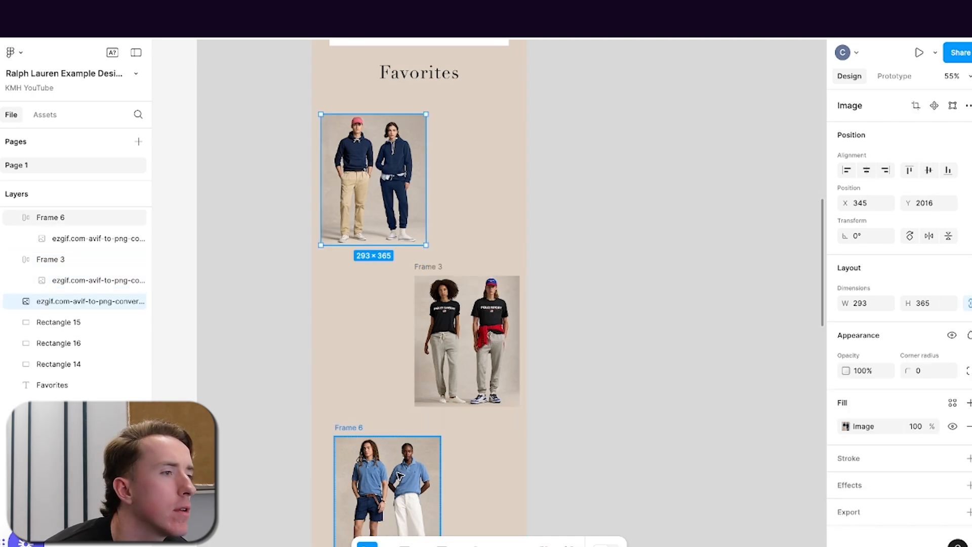
pyautogui.moveTo(401, 474); pyautogui.dragTo(382, 474)
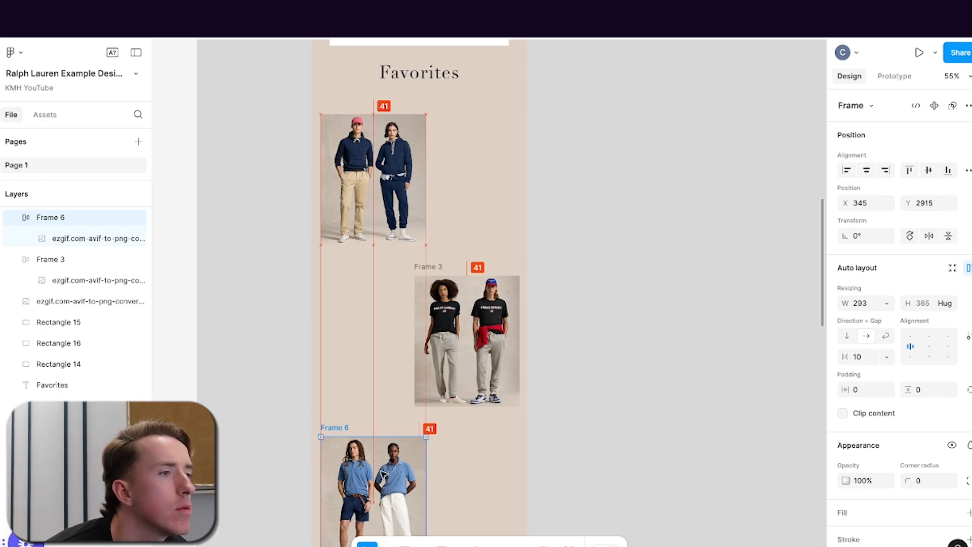
pyautogui.click(465, 340)
pyautogui.click(596, 346)
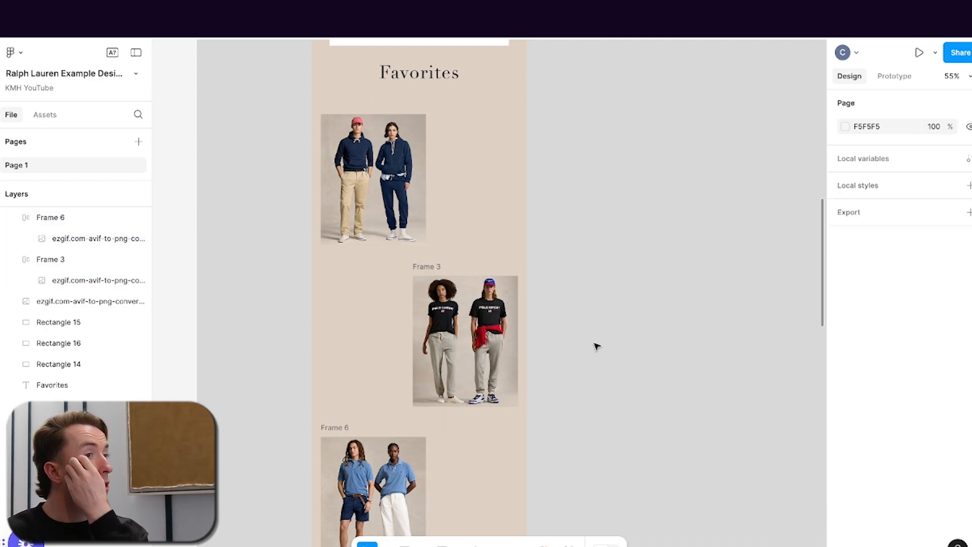
# - Add the title "Fleece Hoodie" in Didot 30 beside the top of the navy hoodie photo
pyautogui.scroll(3, 597, 346)
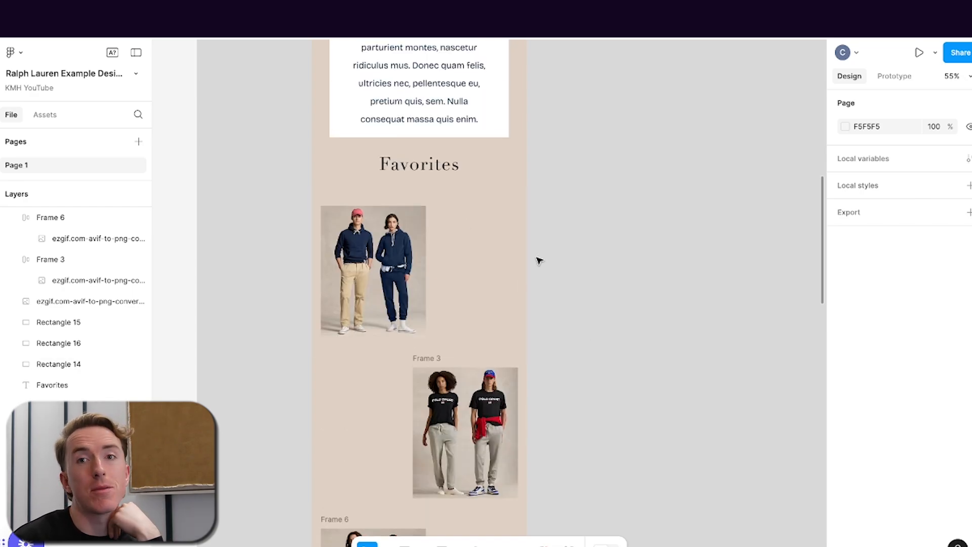
pyautogui.scroll(5, 524, 251)
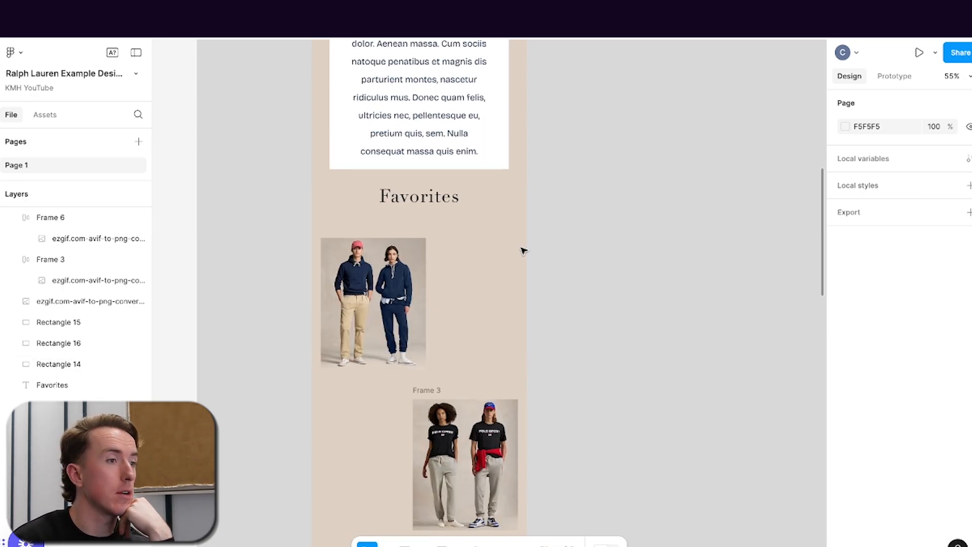
pyautogui.scroll(-5, 523, 251)
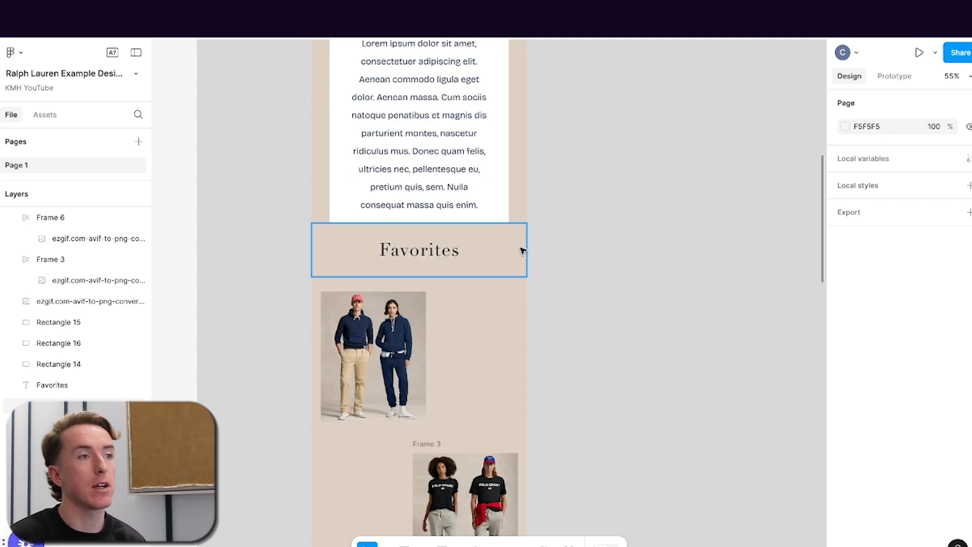
pyautogui.scroll(-3, 490, 224)
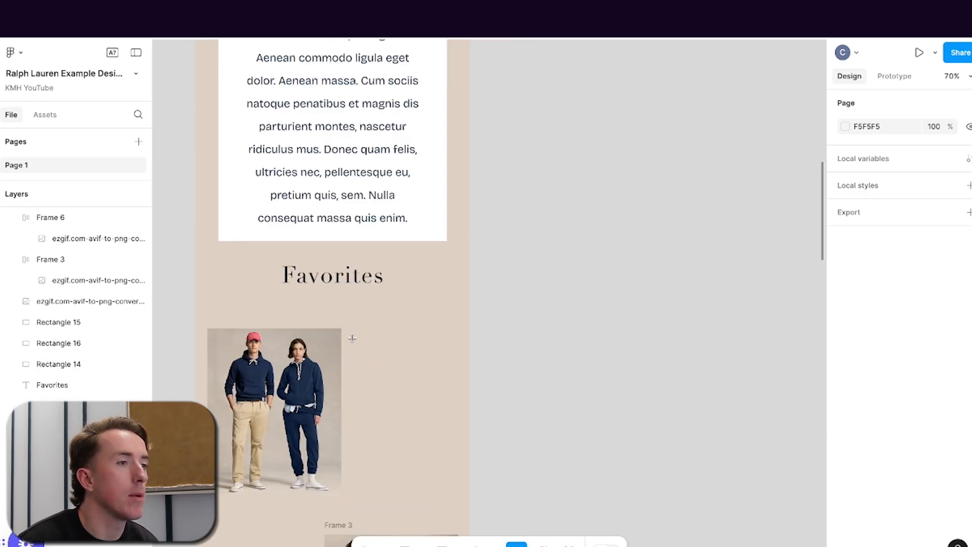
pyautogui.moveTo(352, 337); pyautogui.dragTo(458, 375)
pyautogui.write('Flee')
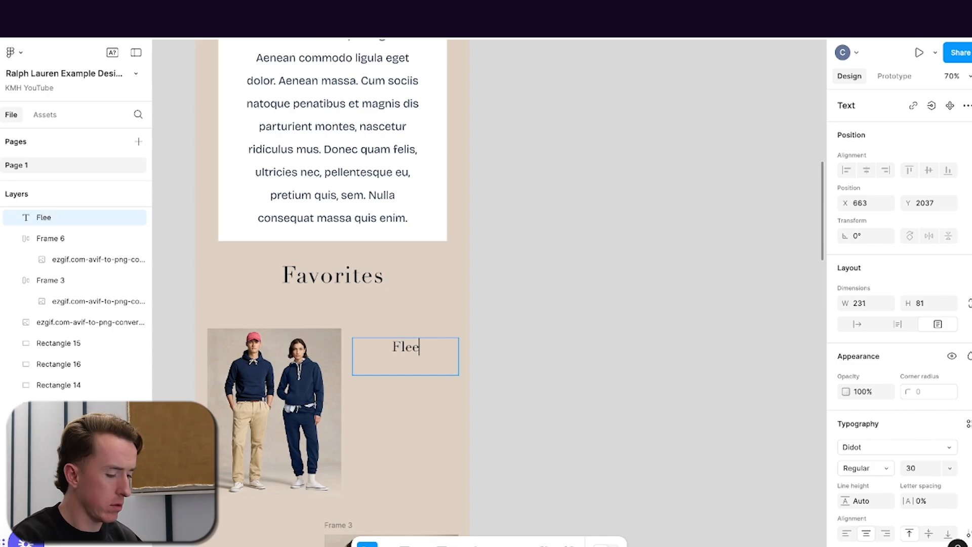
pyautogui.write('ce Hoodie')
pyautogui.scroll(1, 511, 383)
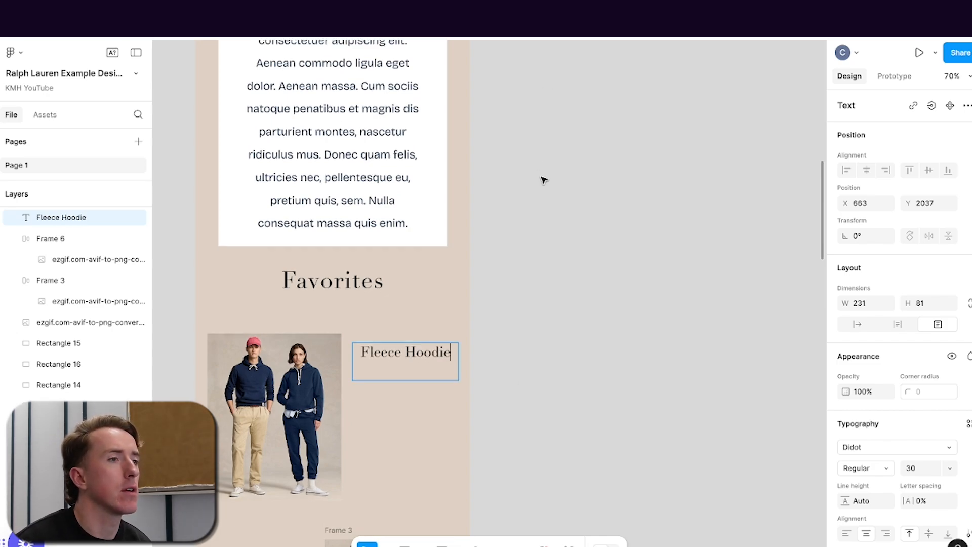
pyautogui.press('Escape')
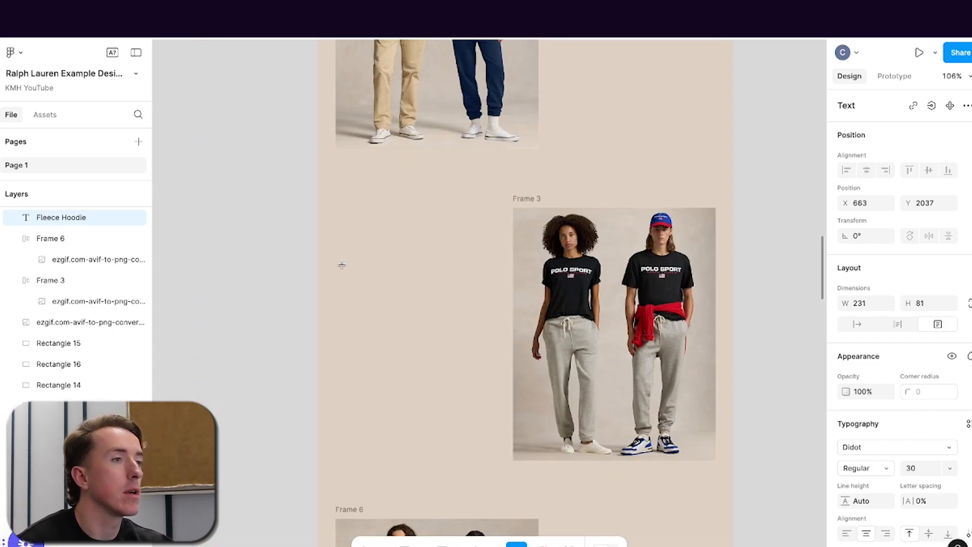
# - Add the title "Classic Fit polo Sport Jersey T-Shirt" in Didot 30 to the left of the Polo Sport photo
pyautogui.moveTo(341, 264); pyautogui.dragTo(508, 223)
pyautogui.write('Cla')
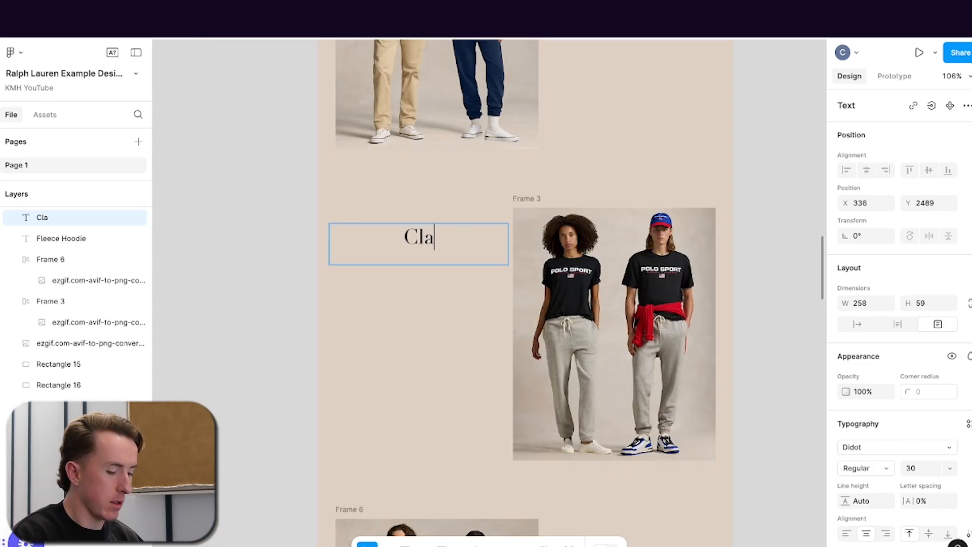
pyautogui.write('ssic Fit pol')
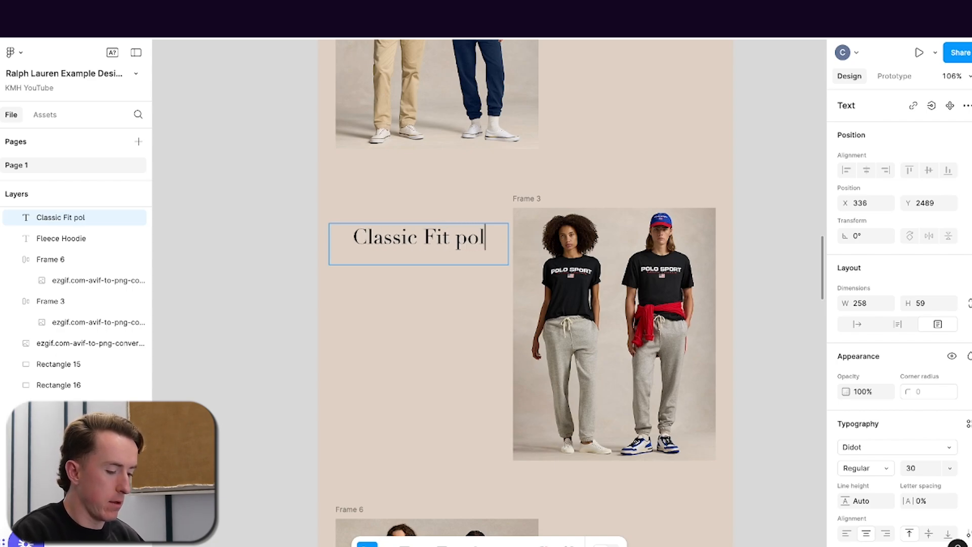
pyautogui.write('o Sport J')
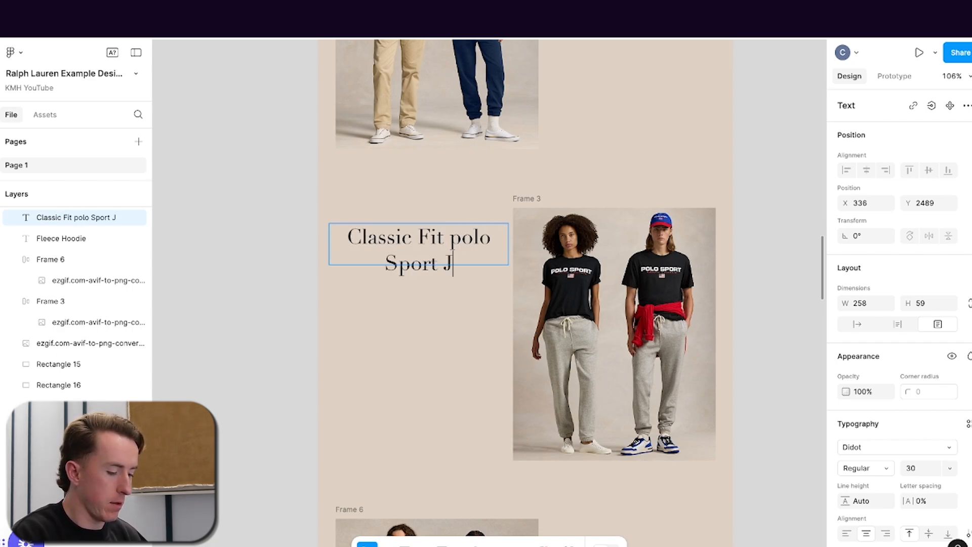
pyautogui.write('ersey T-Shirt')
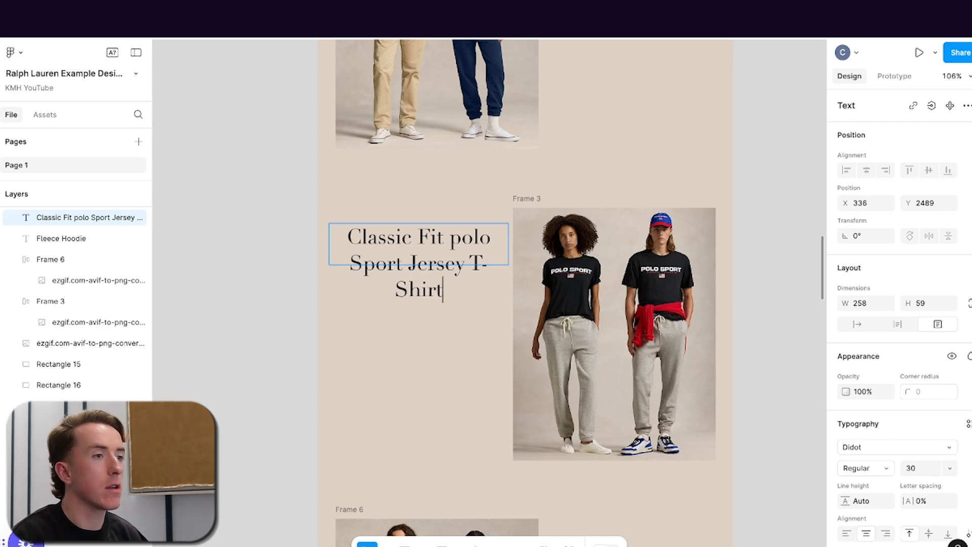
pyautogui.press('Escape')
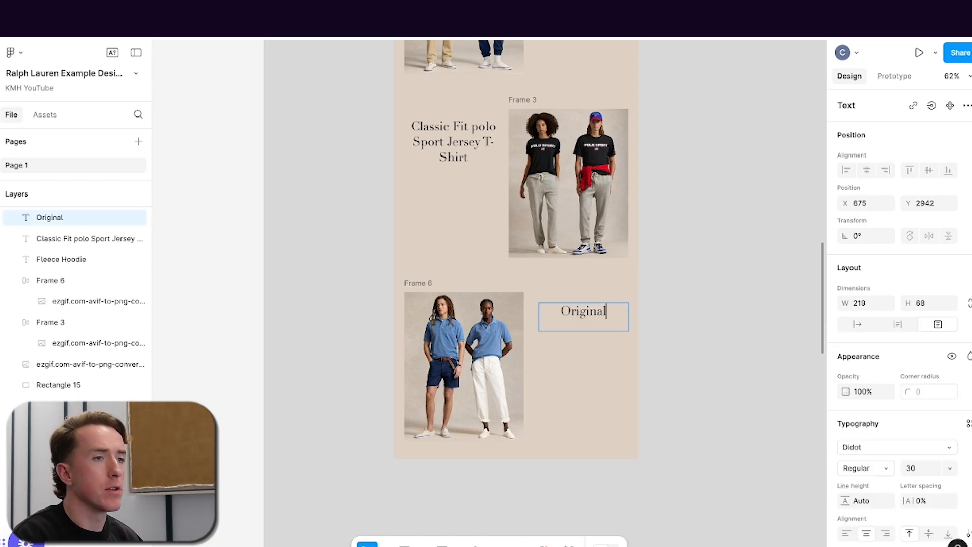
# - Complete the title "Original Fit Mesh Polo Shirt" in Didot 30 to the right of the blue polo shirt photo
pyautogui.write('Fit Me')
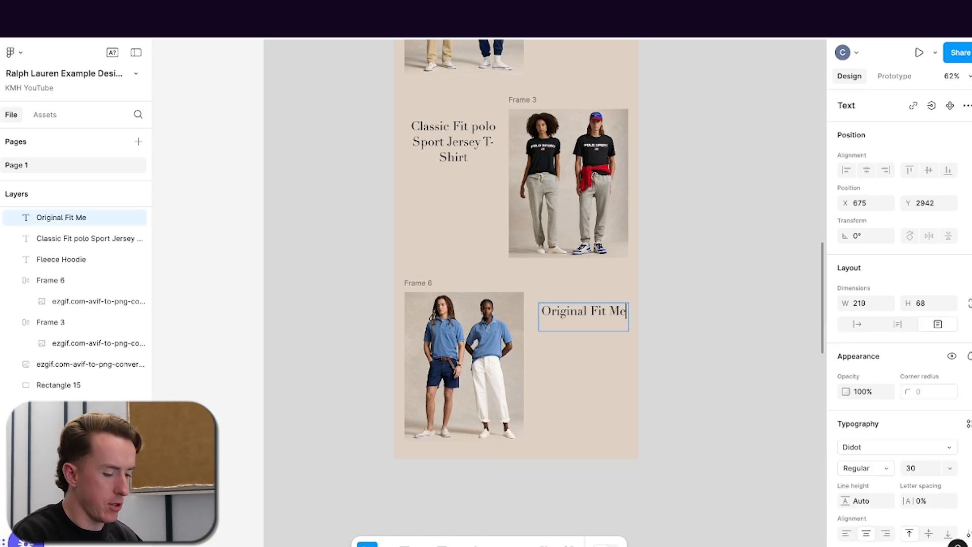
pyautogui.write('sh Polo Shi')
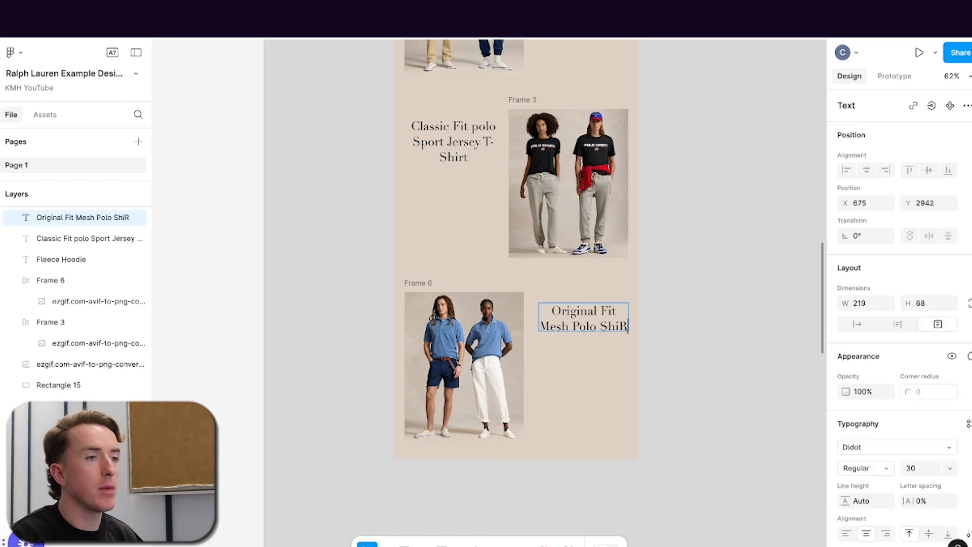
pyautogui.write('rt')
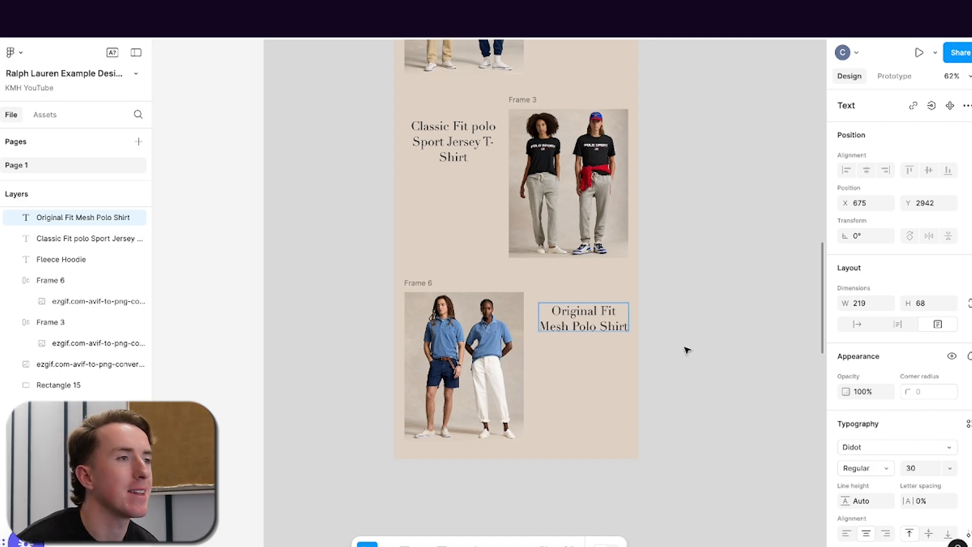
pyautogui.press('Escape')
# - Move the "Classic Fit polo Sport Jersey T-Shirt" title to X 328 and the "Original Fit Mesh Polo Shirt" title to X 662, Y 2936
pyautogui.scroll(5, 720, 328)
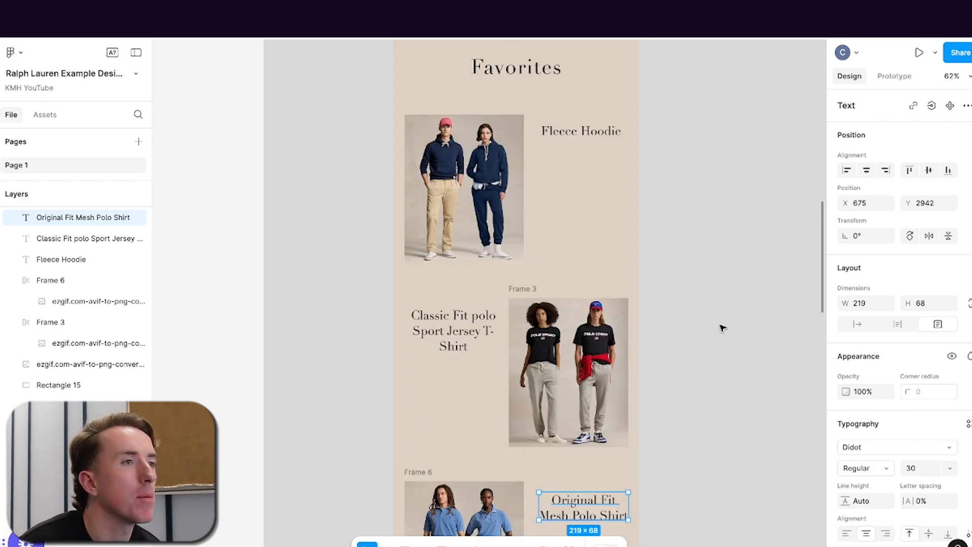
pyautogui.click(577, 133)
pyautogui.doubleClick(579, 145)
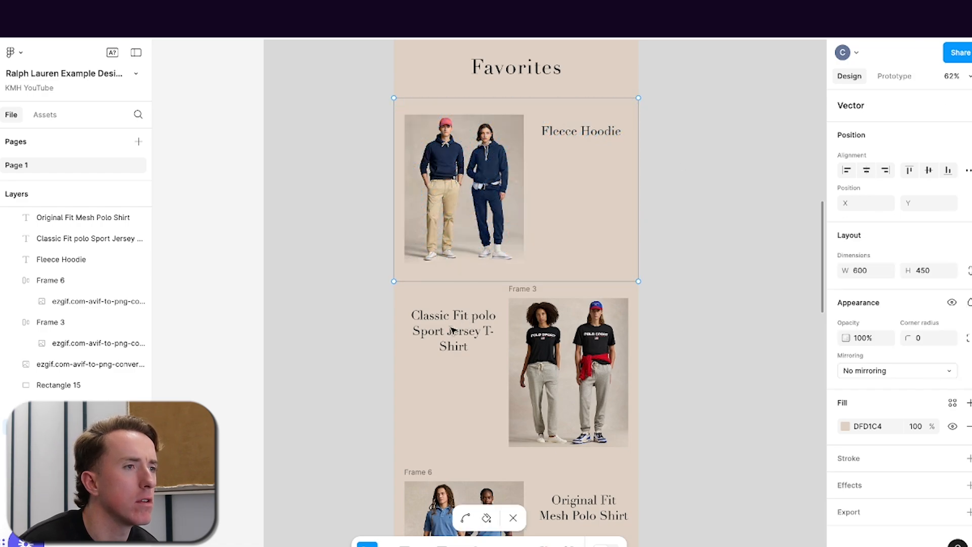
pyautogui.click(744, 256)
pyautogui.moveTo(446, 332); pyautogui.dragTo(442, 332)
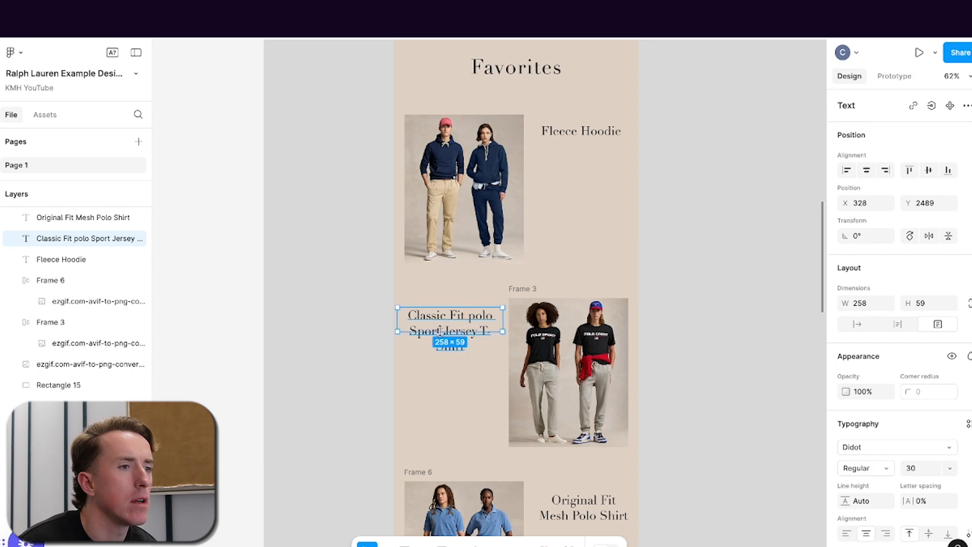
pyautogui.click(582, 506)
pyautogui.scroll(-3, 707, 284)
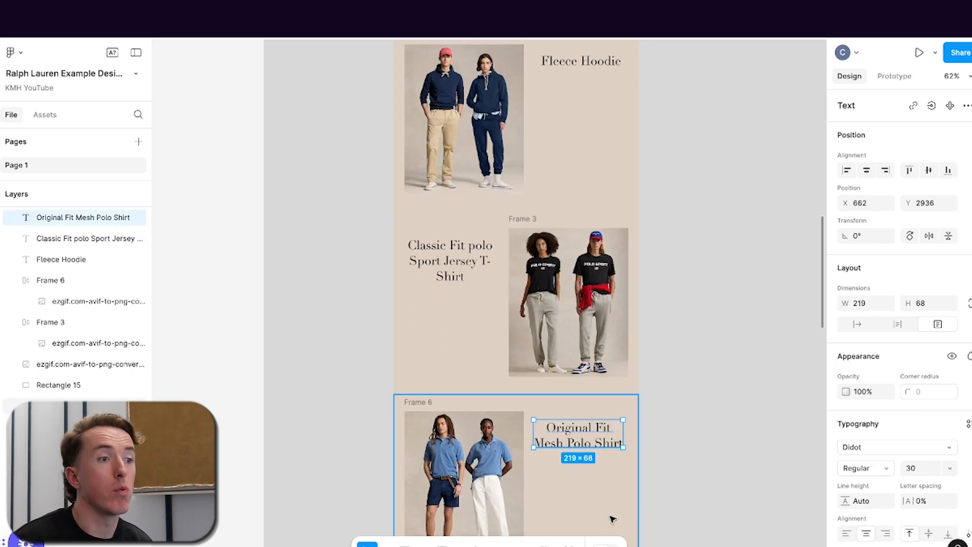
# - Draw a text box for the product description under the "Fleece Hoodie" title
pyautogui.press('Return')
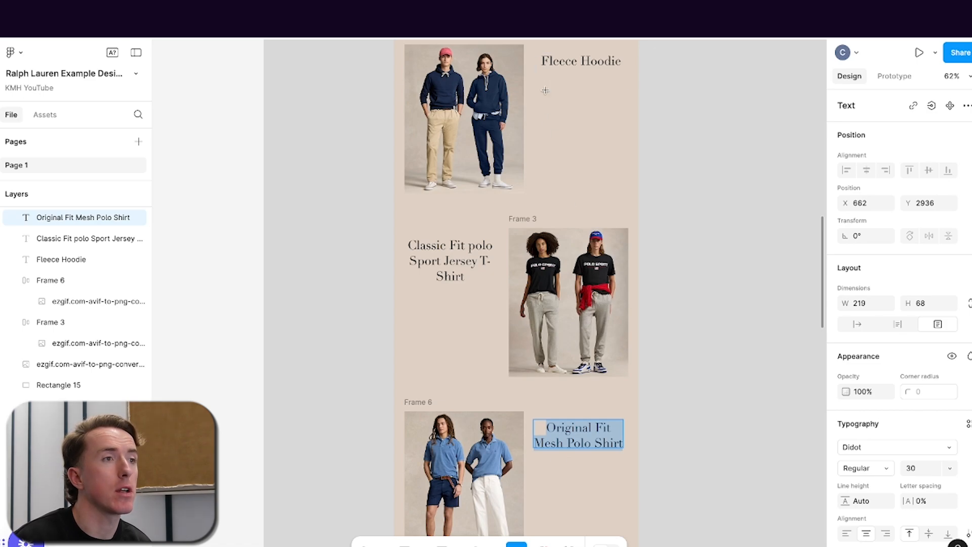
pyautogui.moveTo(544, 94); pyautogui.dragTo(623, 133)
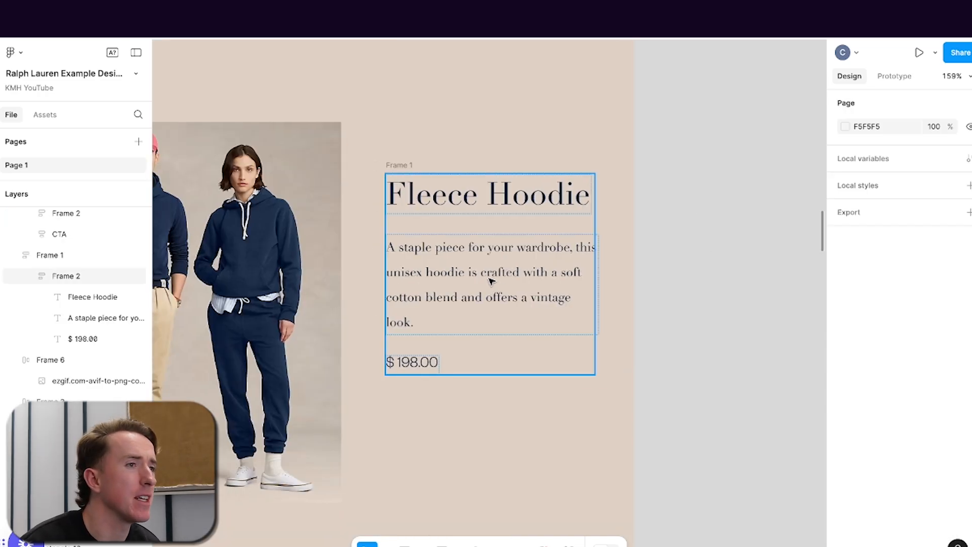
# - Draw a dark navy 041E3A button rectangle about 184 × 39 below the hoodie's price and set up the SHOP NOW button there
pyautogui.hscroll(-5, 490, 281)
pyautogui.hscroll(2, 491, 280)
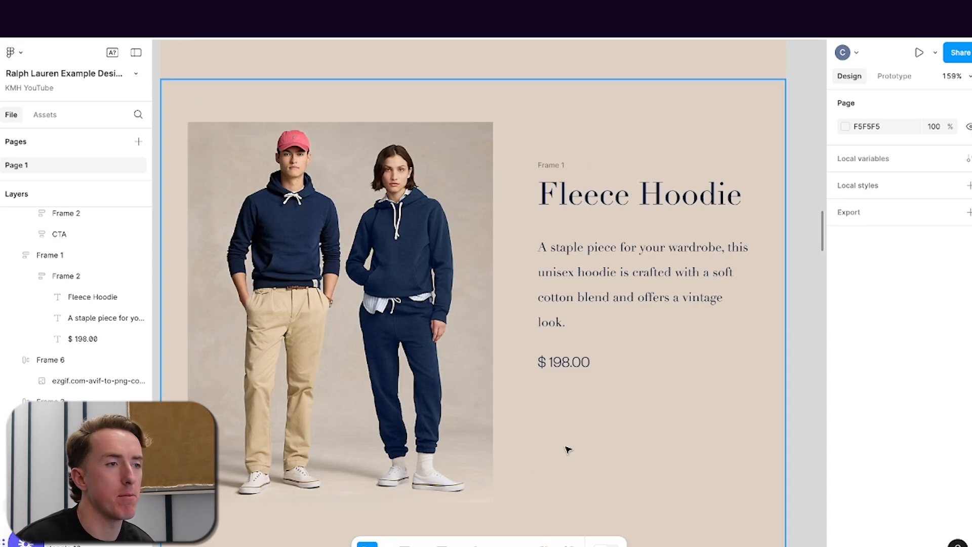
pyautogui.click(459, 544)
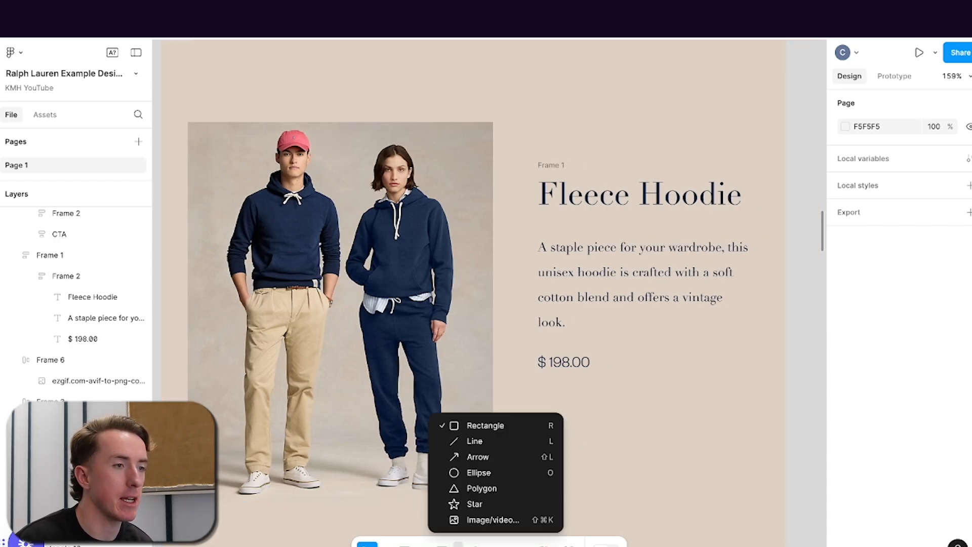
pyautogui.click(481, 440)
pyautogui.moveTo(548, 445); pyautogui.dragTo(740, 486)
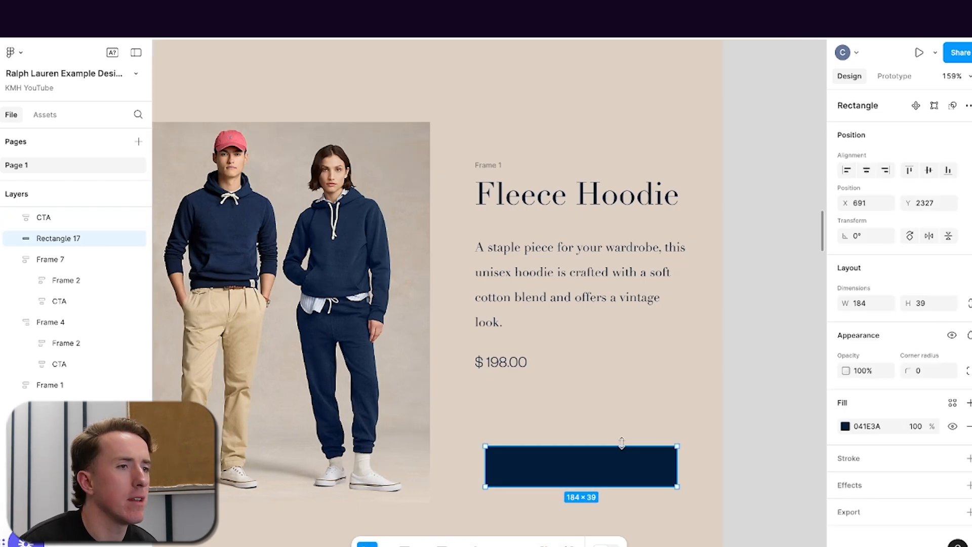
pyautogui.hscroll(1, 621, 440)
pyautogui.moveTo(600, 467)
pyautogui.mouseDown()
pyautogui.moveTo(582, 470)
pyautogui.moveTo(595, 474)
pyautogui.mouseUp()
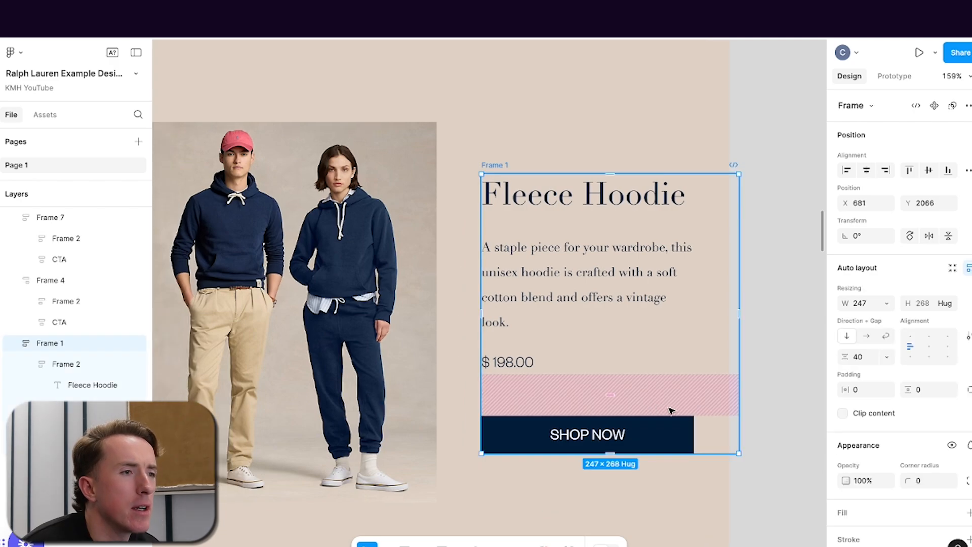
pyautogui.click(661, 435)
pyautogui.scroll(-1, 911, 512)
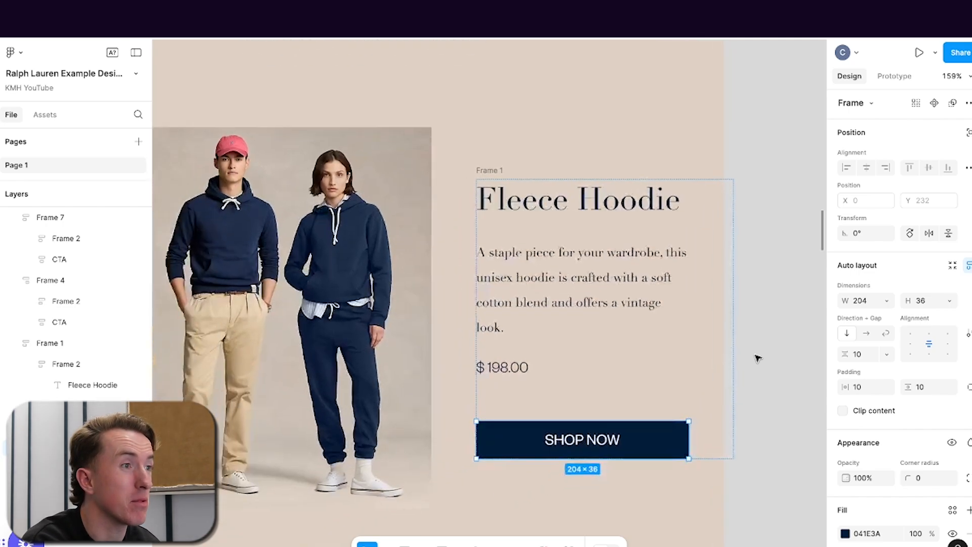
# - Review the Favorites product blocks from the Fleece Hoodie down to the Original Fit Mesh Polo Shirt
pyautogui.hscroll(-3, 757, 359)
pyautogui.scroll(1, 758, 359)
pyautogui.scroll(5, 758, 358)
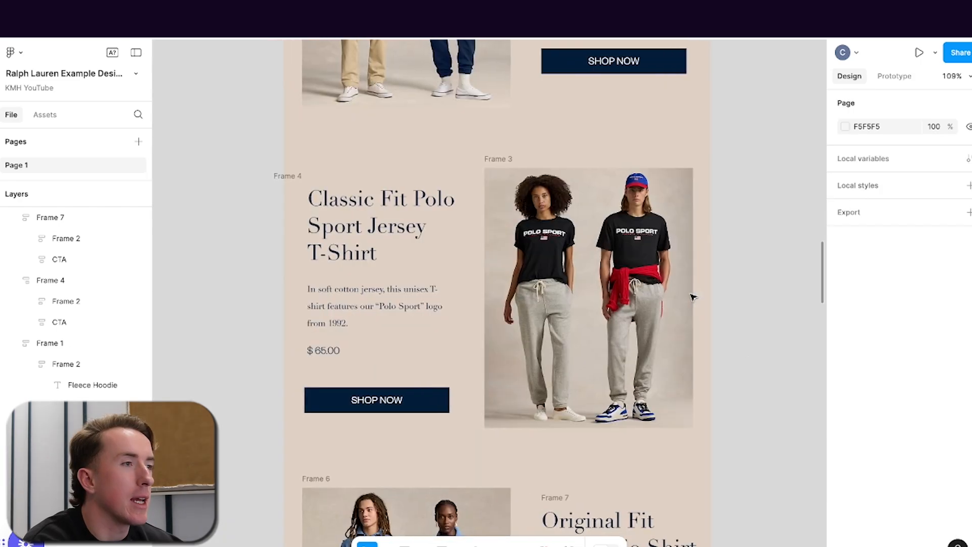
pyautogui.hscroll(-1, 609, 309)
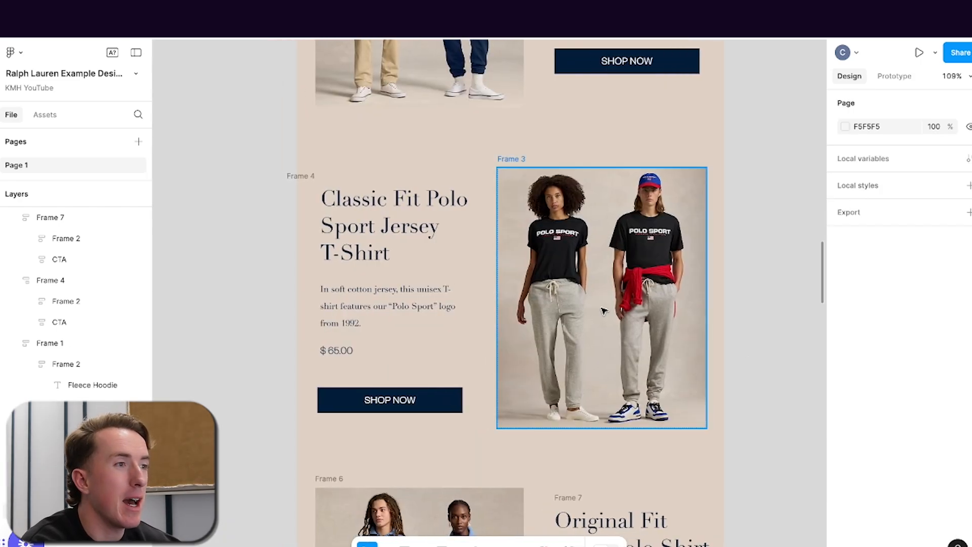
pyautogui.scroll(-5, 602, 310)
pyautogui.hscroll(3, 602, 310)
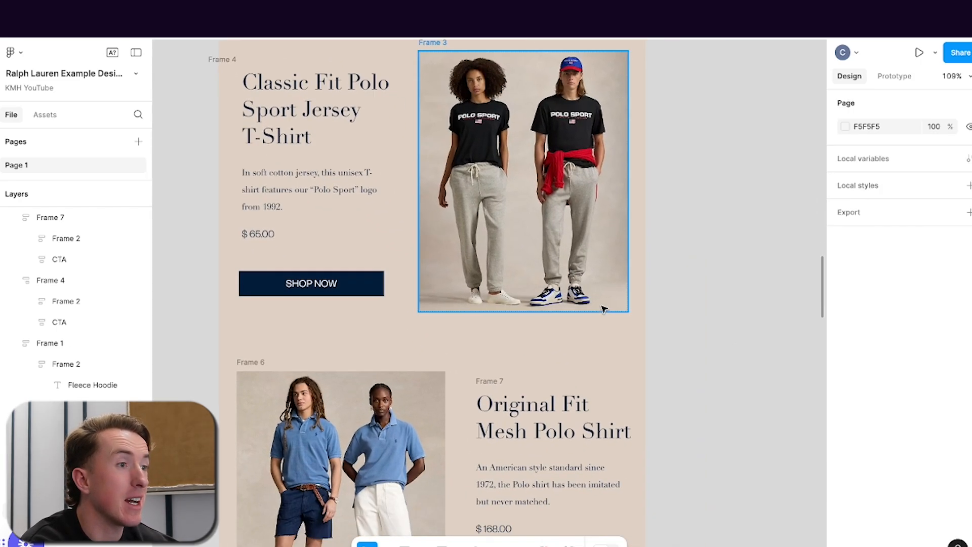
pyautogui.scroll(-10, 603, 309)
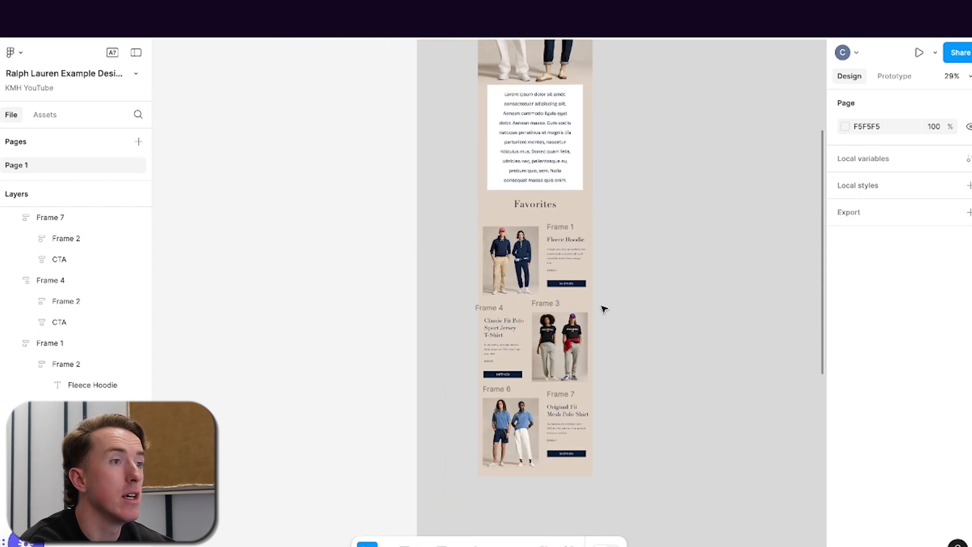
pyautogui.scroll(3, 604, 309)
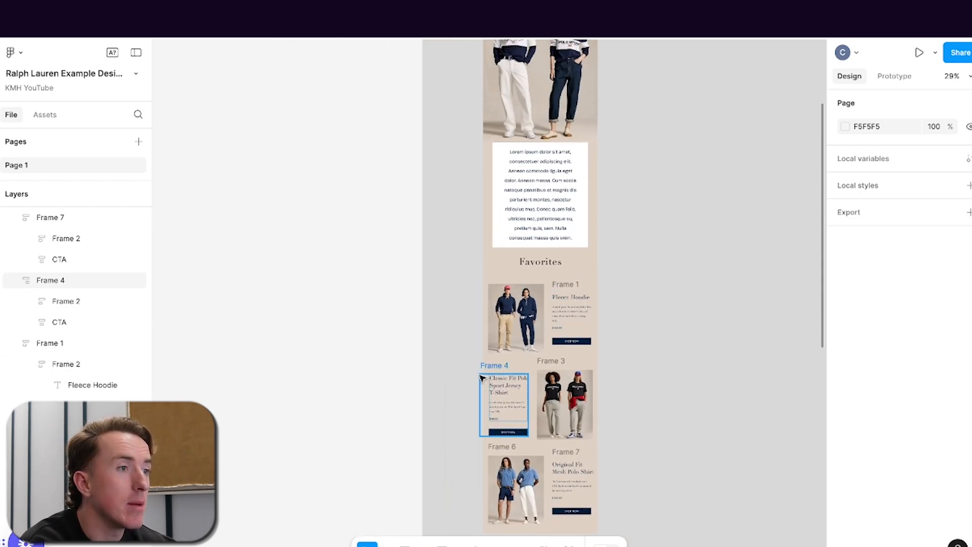
# - Rename the "Frame 4" text frame of the Classic Fit Polo Sport T-Shirt block to "Frame"
pyautogui.click(496, 371)
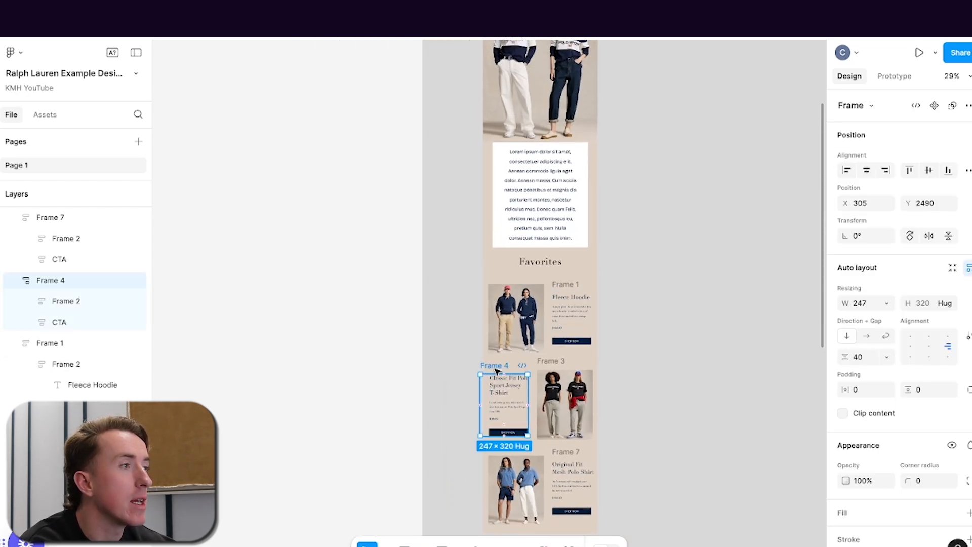
pyautogui.doubleClick(502, 366)
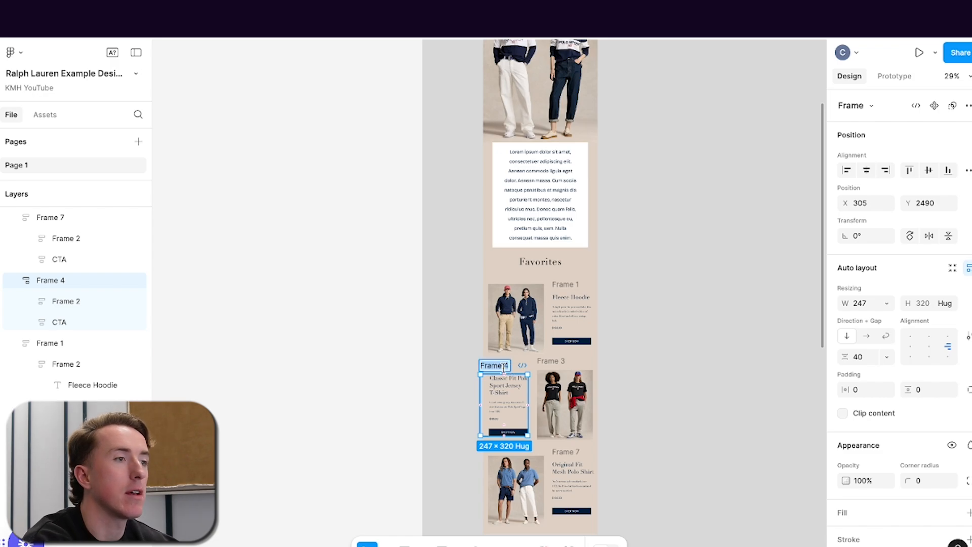
pyautogui.press('BackSpace')
pyautogui.click(669, 353)
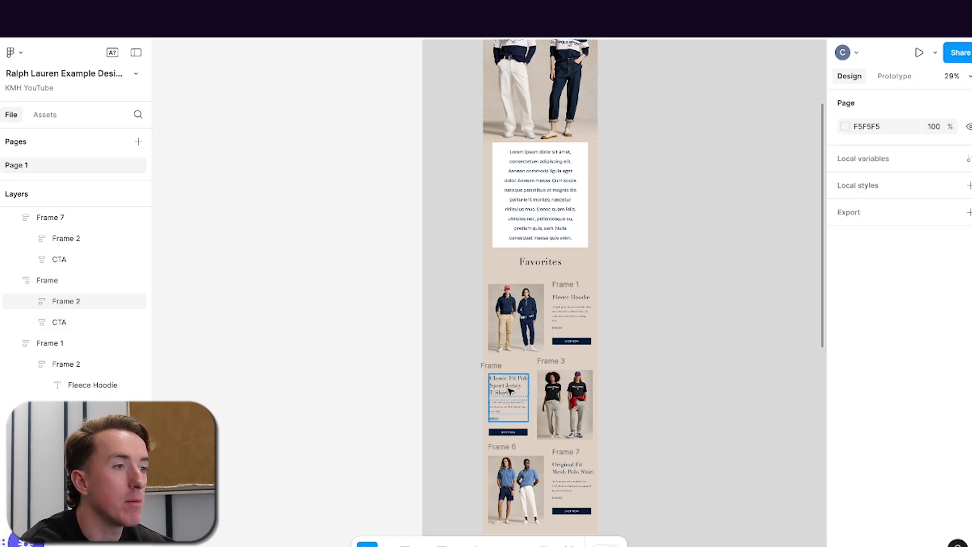
# - Examine the overall layout and spacing of the email, down to the empty area below the last product block
pyautogui.scroll(2, 618, 397)
pyautogui.hscroll(1, 619, 397)
pyautogui.scroll(-2, 620, 397)
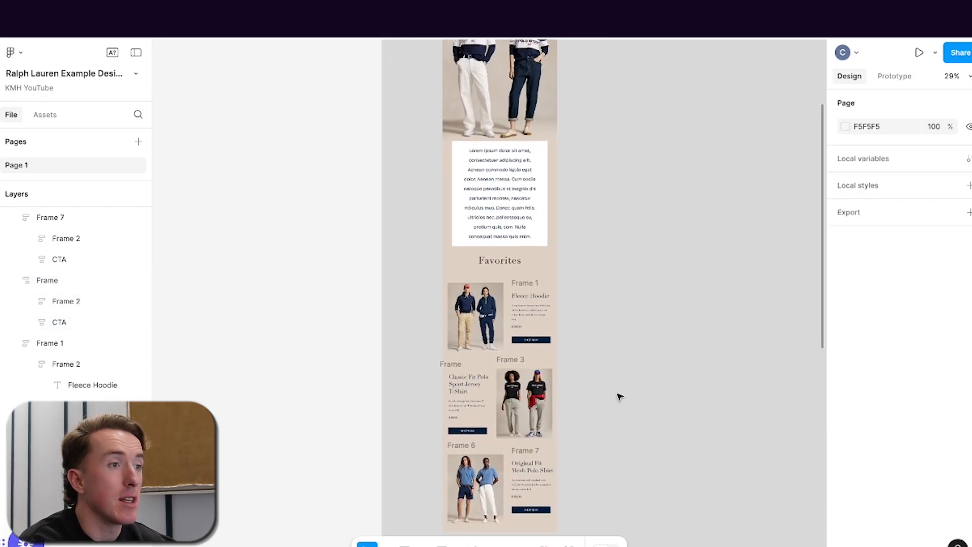
pyautogui.scroll(-2, 620, 397)
pyautogui.hscroll(-1, 620, 397)
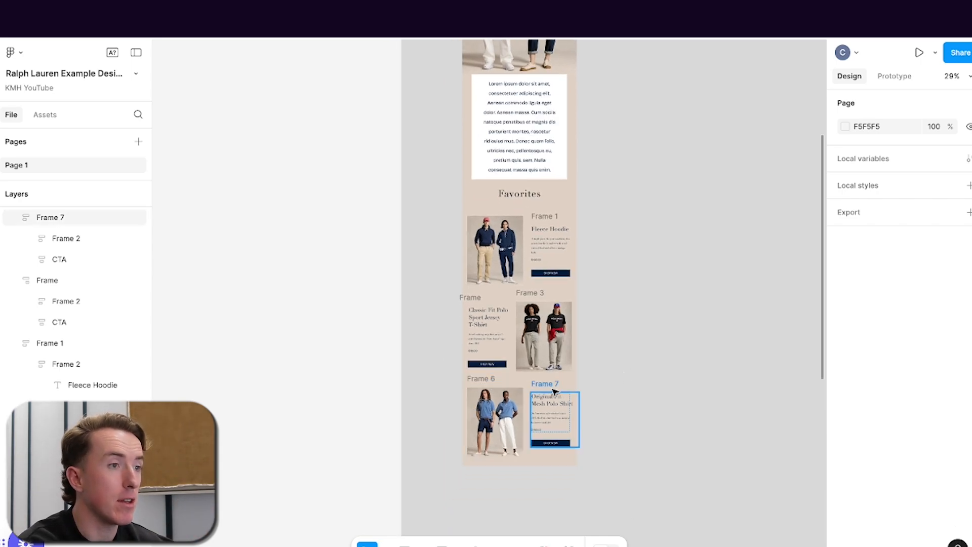
pyautogui.scroll(3, 597, 379)
pyautogui.scroll(2, 597, 380)
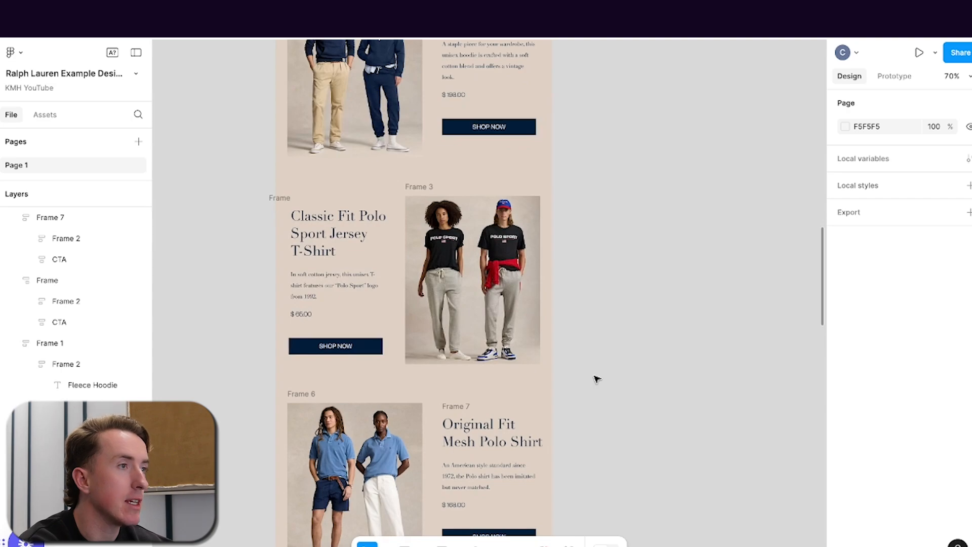
pyautogui.scroll(-2, 597, 379)
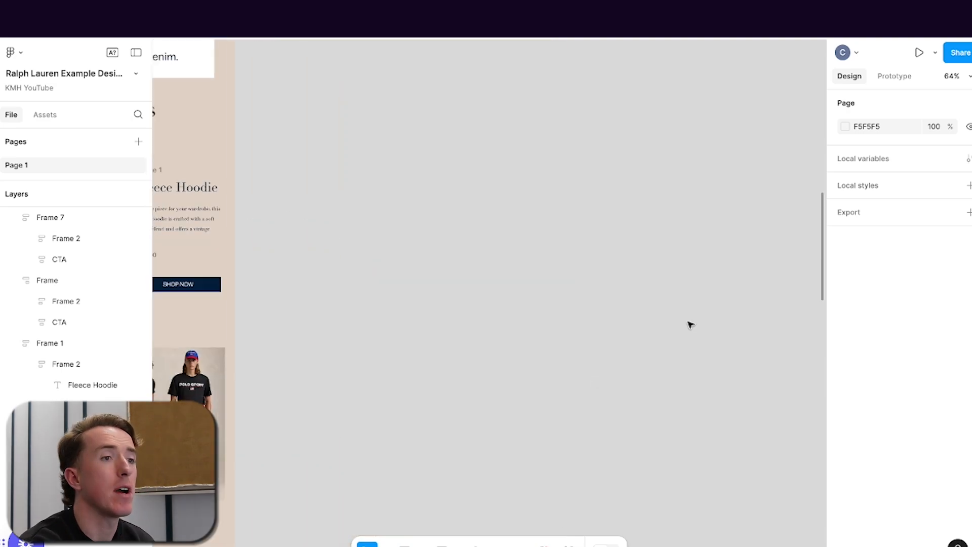
pyautogui.hscroll(-7, 691, 323)
pyautogui.scroll(-3, 690, 324)
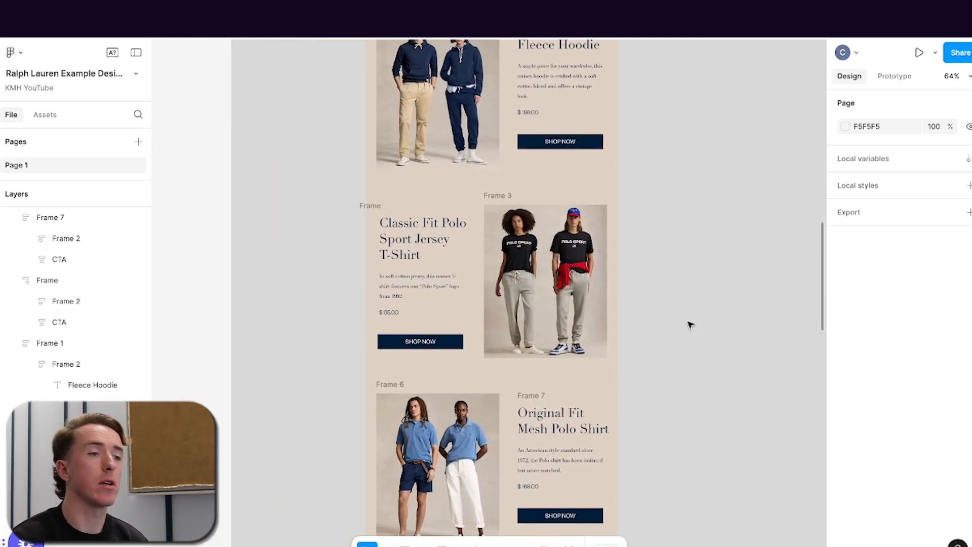
pyautogui.scroll(-5, 675, 321)
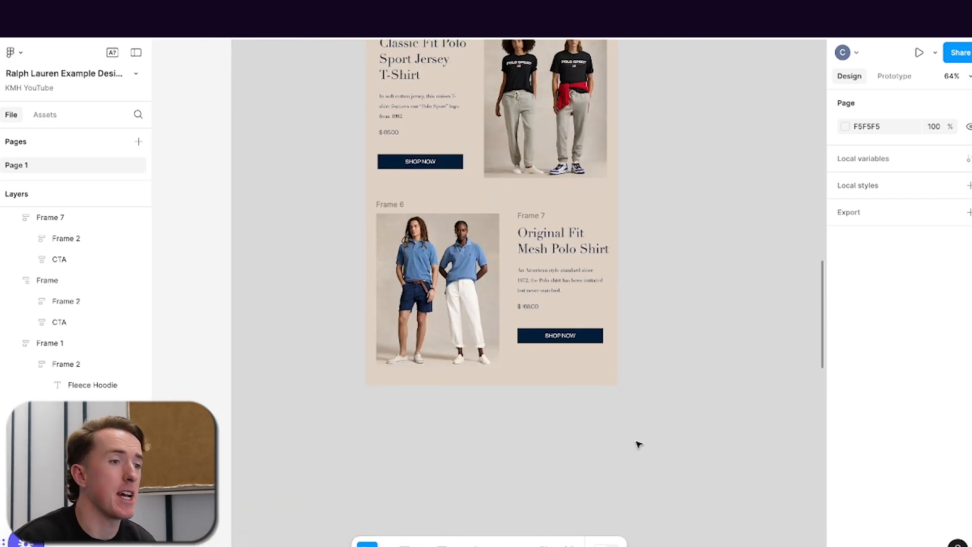
# - Draw a rectangle about 327 high below the polo shirt block and set its width to 600
pyautogui.press('t')
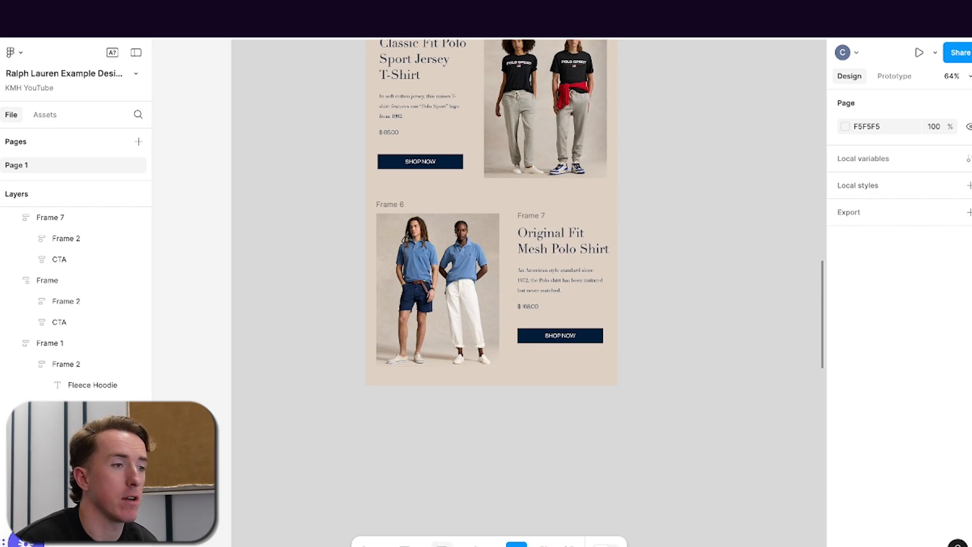
pyautogui.press('r')
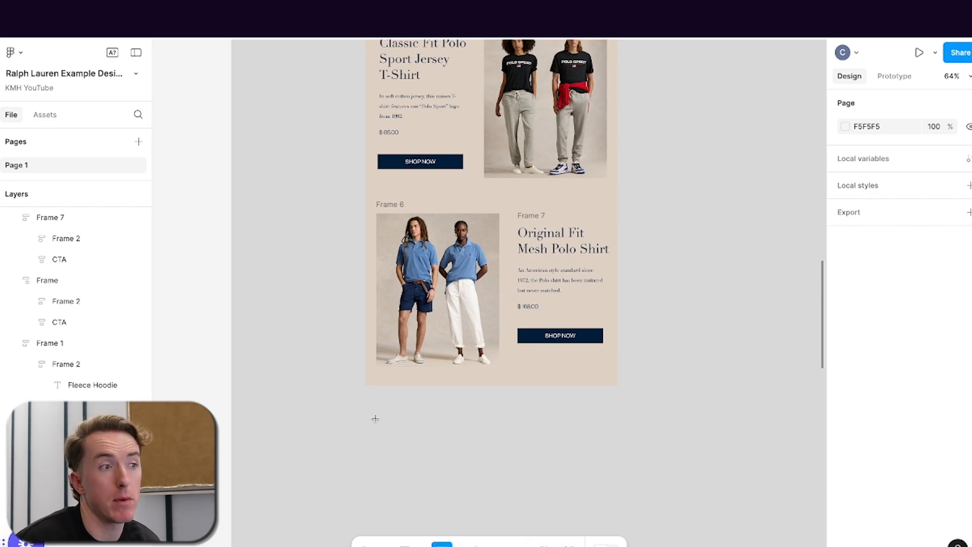
pyautogui.moveTo(367, 401); pyautogui.dragTo(618, 538)
pyautogui.click(859, 307)
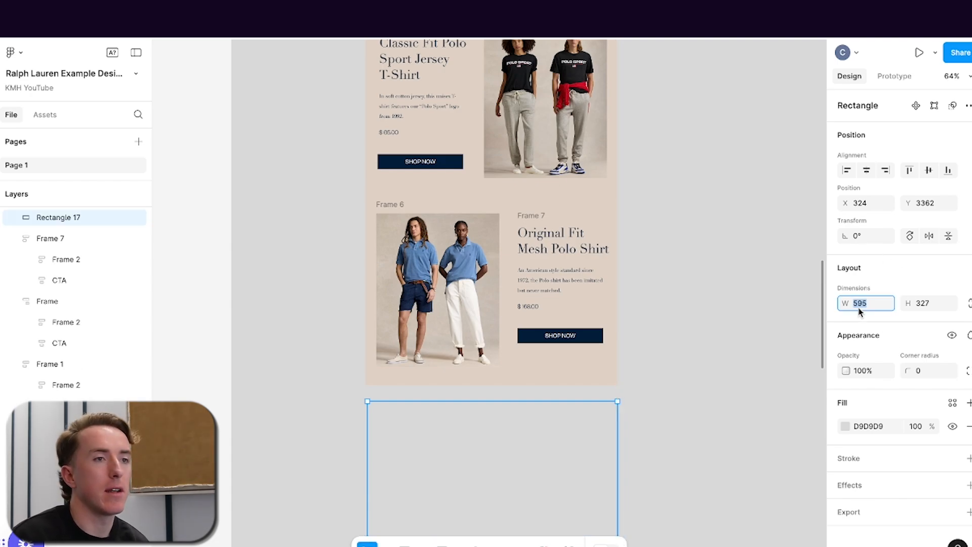
pyautogui.write('600')
pyautogui.press('Return')
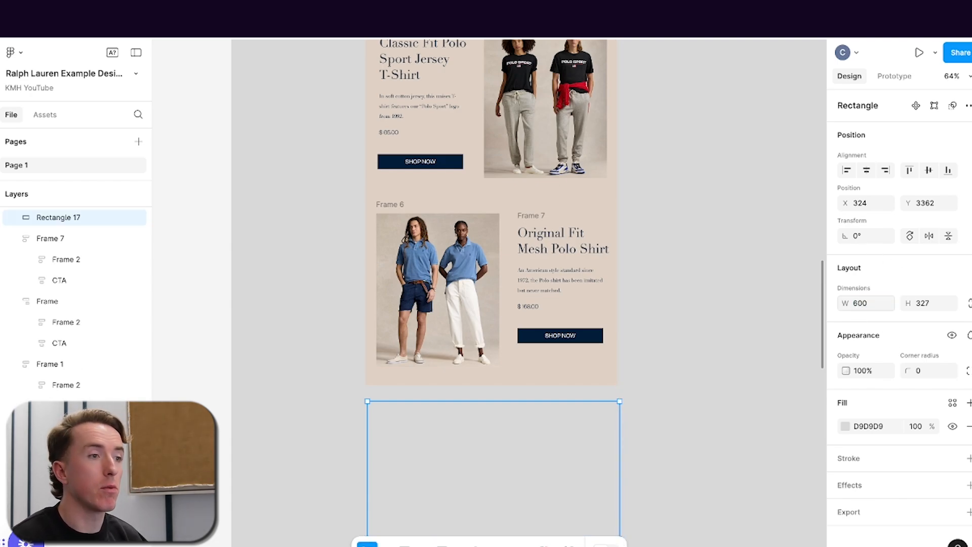
# - Check the size of the beige intro text block and set the new rectangle's height to 550 to match it
pyautogui.click(741, 322)
pyautogui.scroll(12, 738, 321)
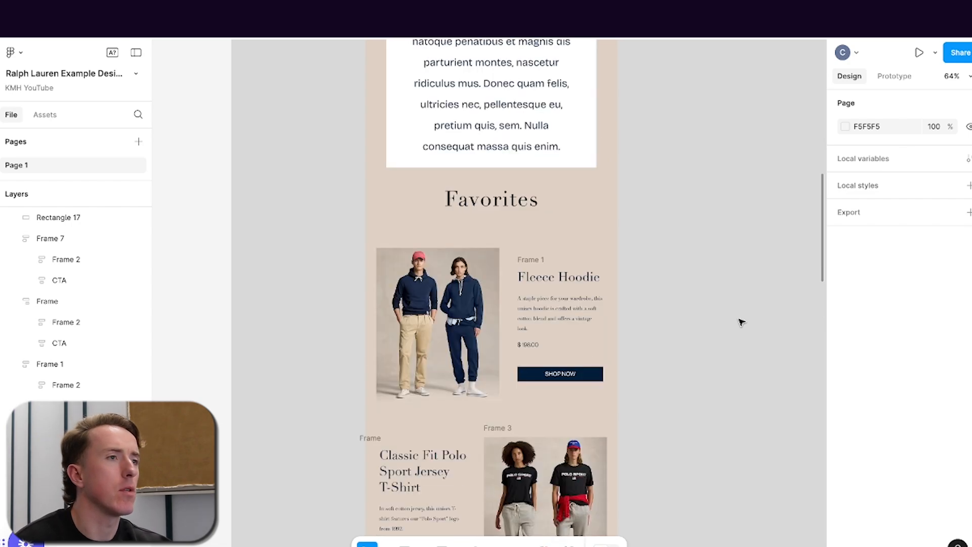
pyautogui.click(598, 268)
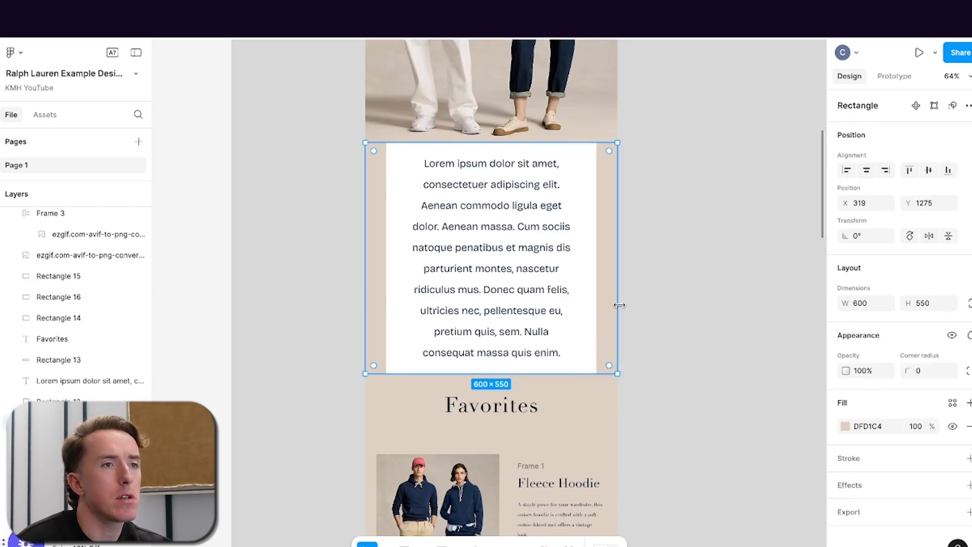
pyautogui.scroll(-15, 624, 314)
pyautogui.click(531, 266)
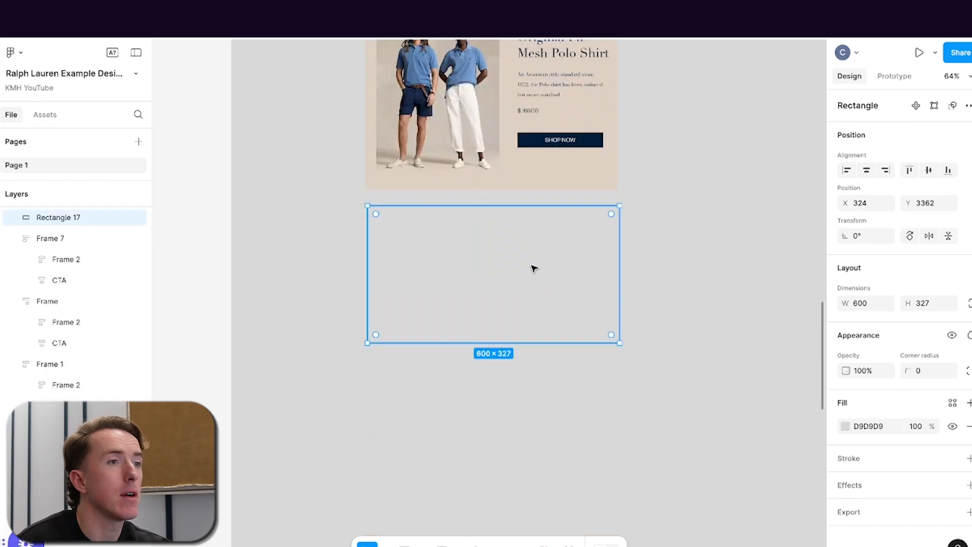
pyautogui.click(930, 304)
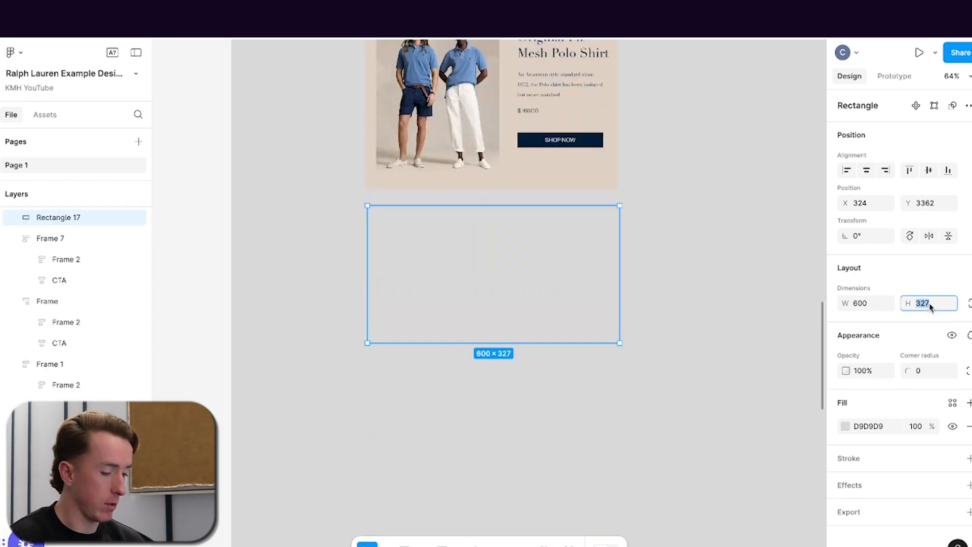
pyautogui.press('Return')
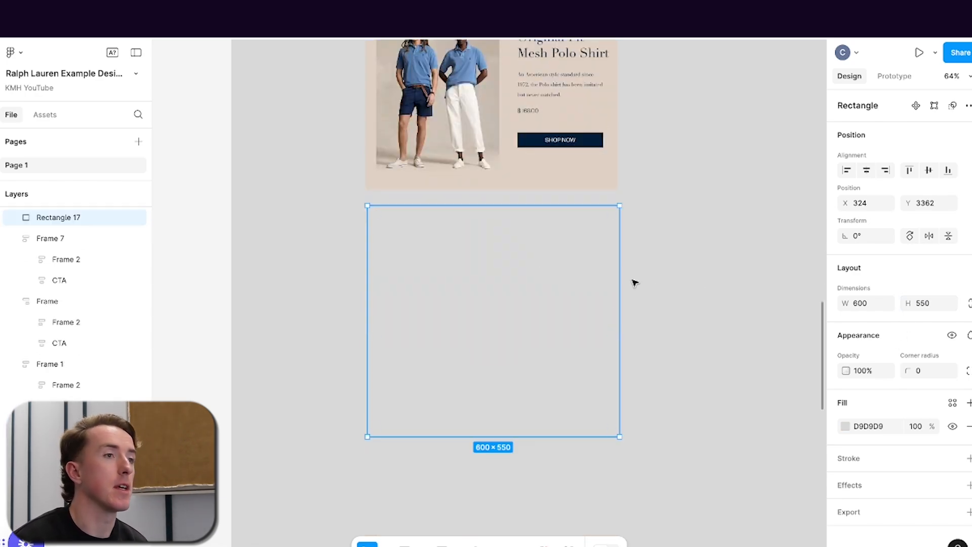
# - Align the new rectangle directly under the last beige block at X 319, Y 3324 and fill it with FFFFFF
pyautogui.moveTo(579, 267); pyautogui.dragTo(579, 256)
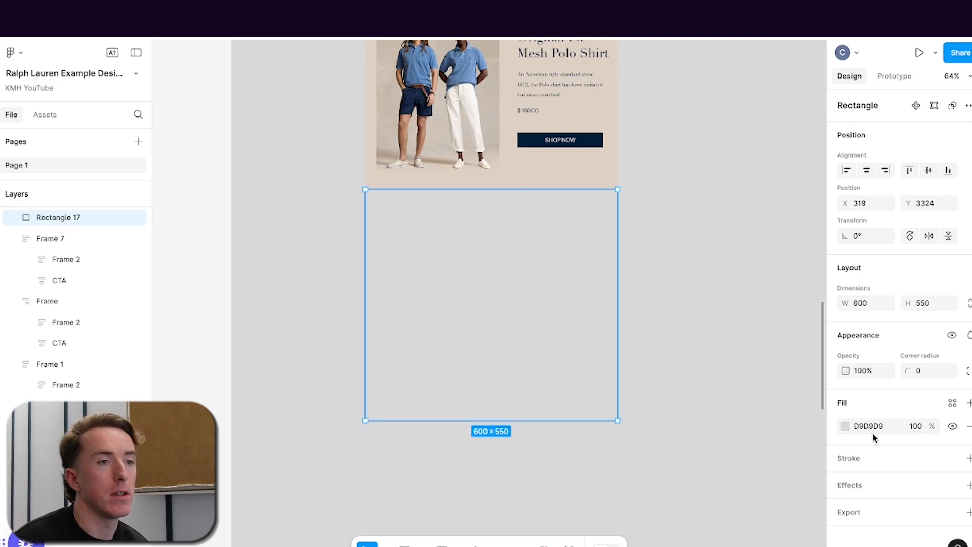
pyautogui.click(868, 426)
pyautogui.write('f')
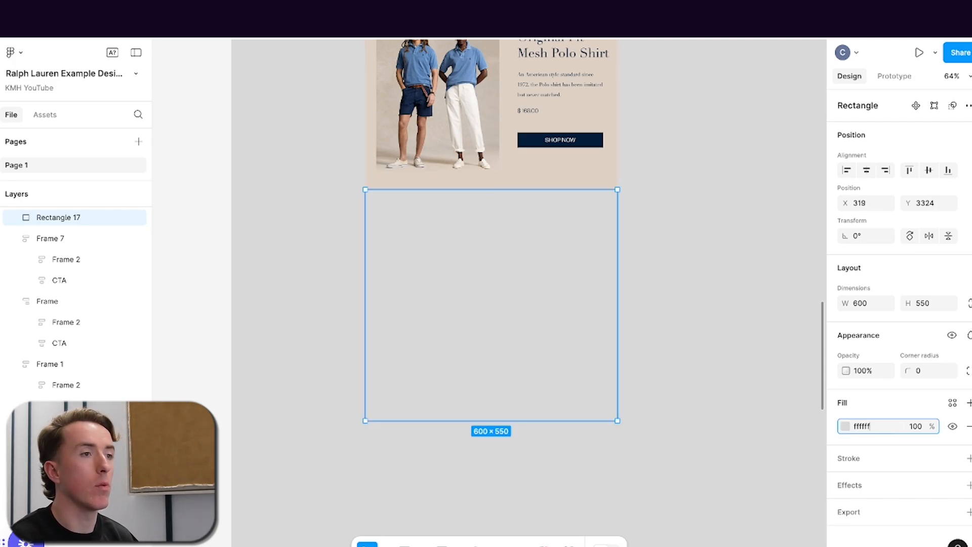
pyautogui.write('fffff')
pyautogui.press('Return')
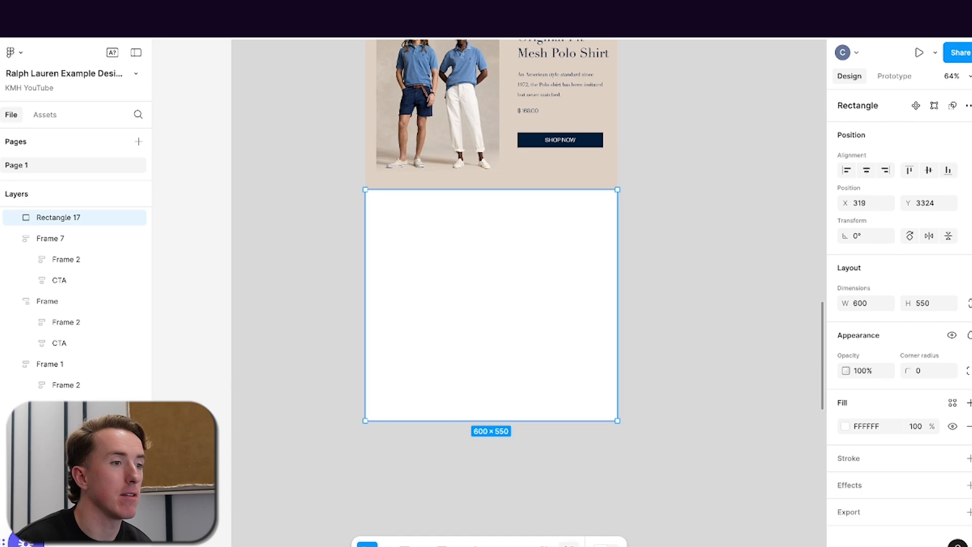
# - Add a text box about 483 × 448 with "Lorem ipsum" inside the white rectangle, set in Bricolage Grotesque at size 30
pyautogui.press('t')
pyautogui.moveTo(396, 215); pyautogui.dragTo(599, 403)
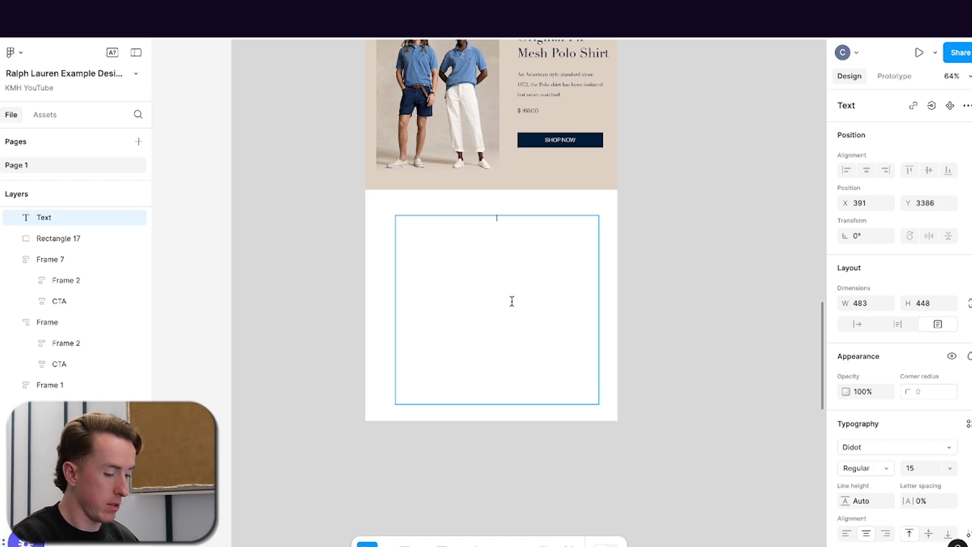
pyautogui.write('Lorem ipsum')
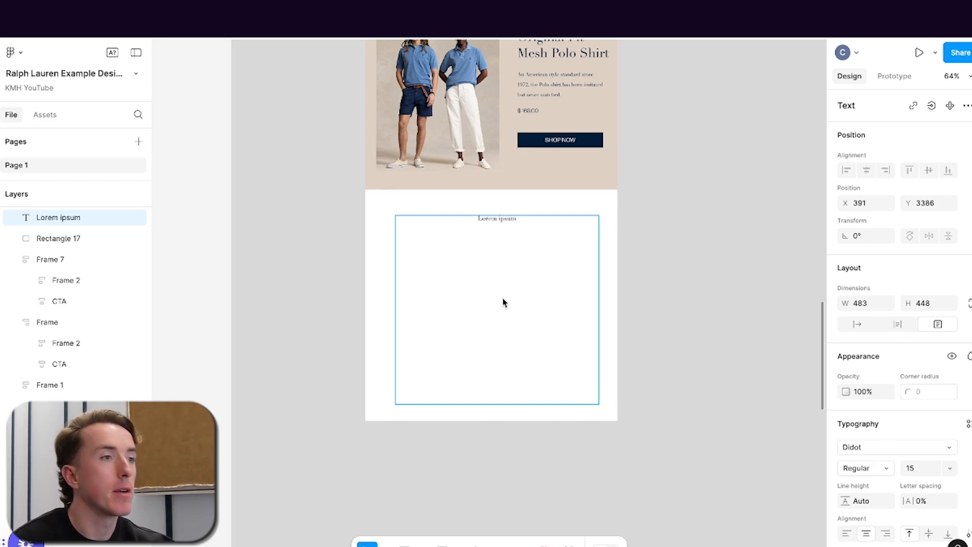
pyautogui.doubleClick(504, 219)
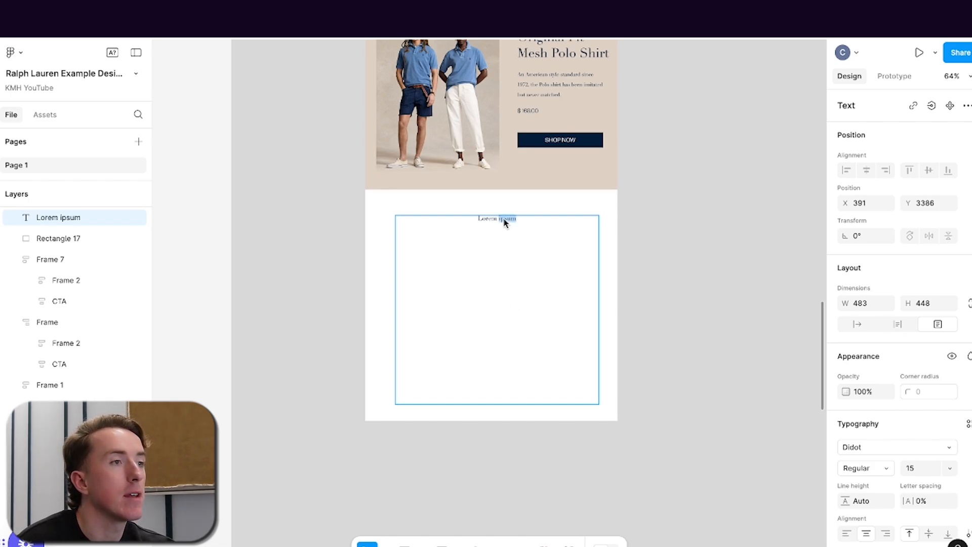
pyautogui.click(929, 473)
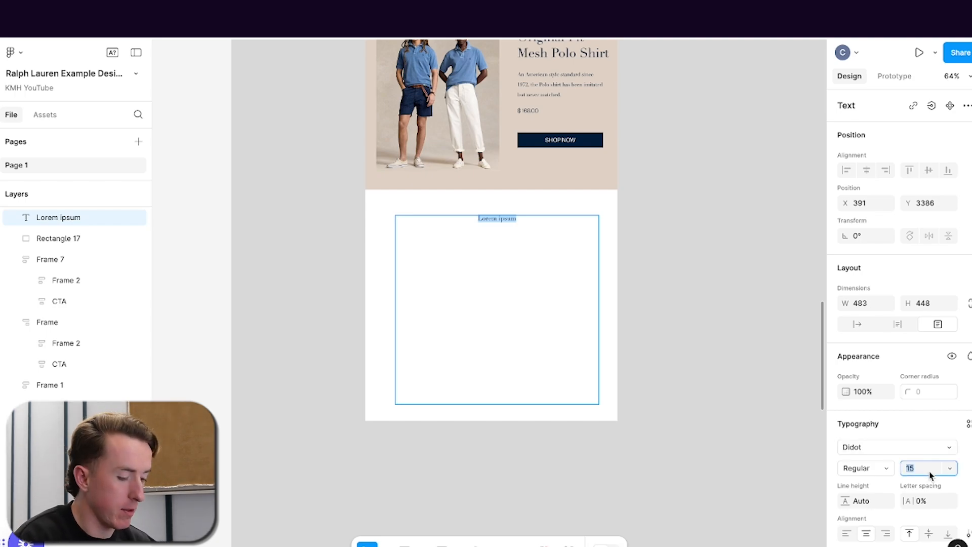
pyautogui.click(911, 447)
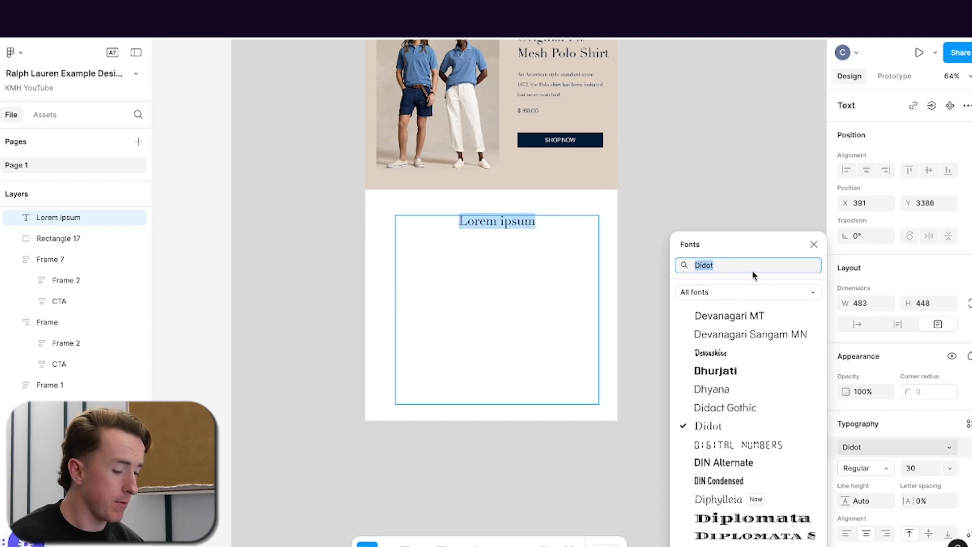
pyautogui.write('brico')
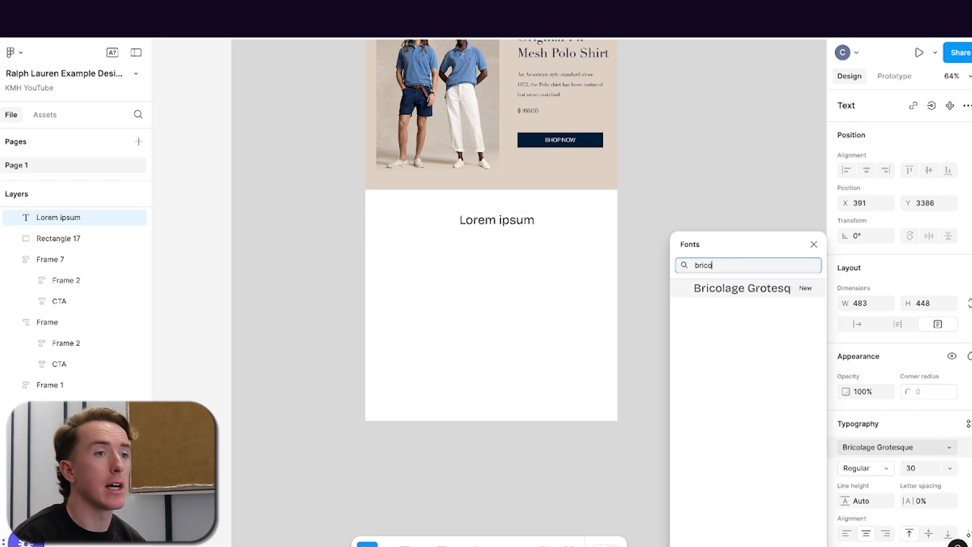
pyautogui.click(755, 288)
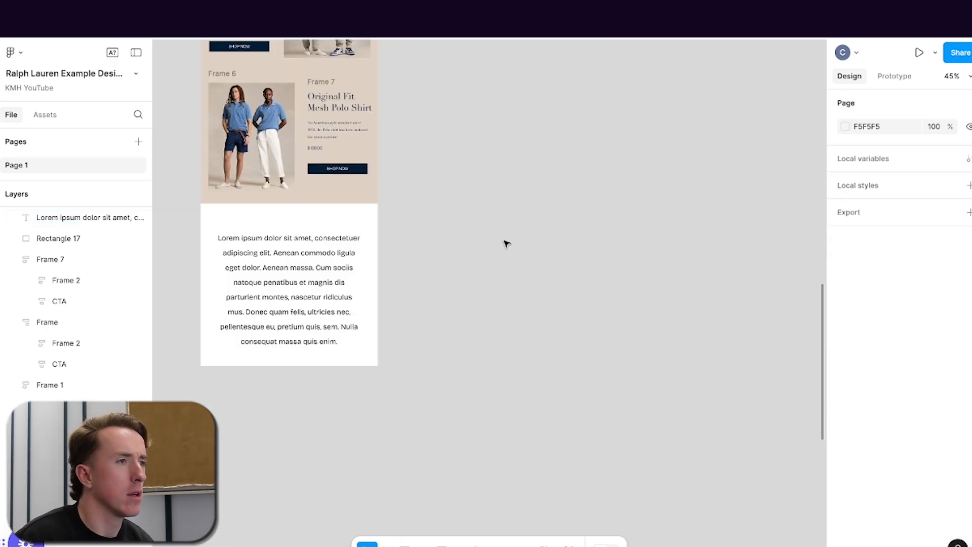
# - Move the lorem ipsum paragraph slightly up, centered horizontally inside the white rectangle
pyautogui.moveTo(323, 269); pyautogui.dragTo(314, 262)
pyautogui.click(477, 264)
pyautogui.hscroll(-6, 478, 264)
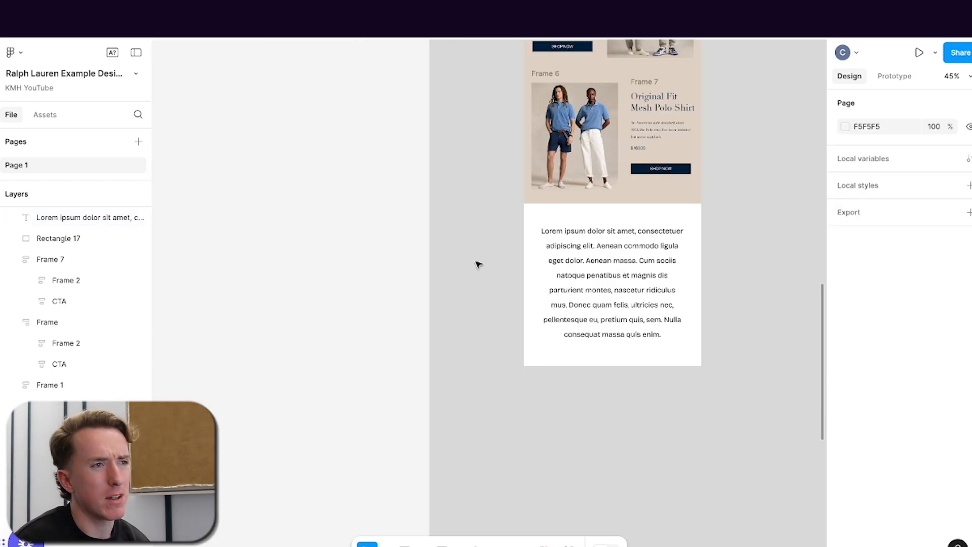
pyautogui.hscroll(5, 478, 264)
pyautogui.hscroll(-8, 477, 264)
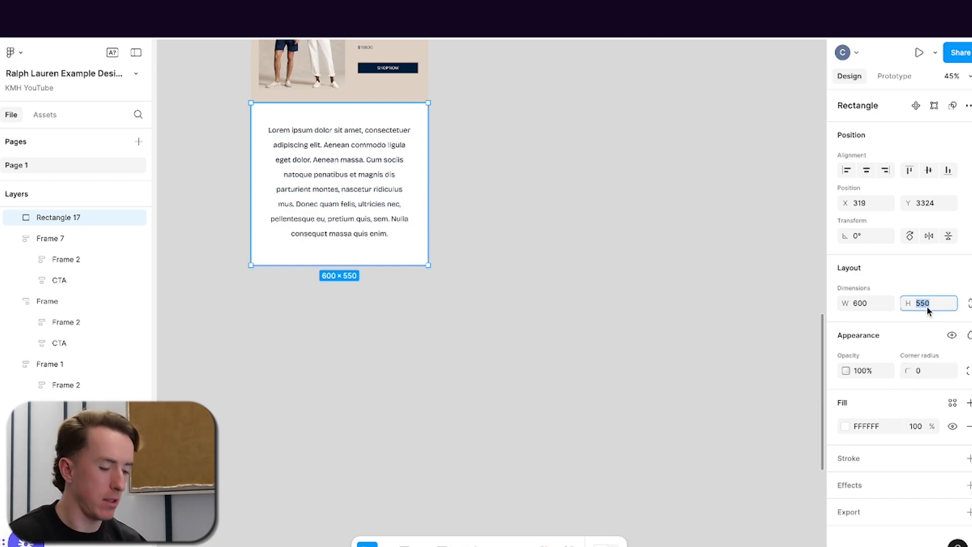
# - Set the white rectangle's height to 580 and move the lorem ipsum paragraph slightly down to Y 3418, keeping it horizontally centered
pyautogui.write('580')
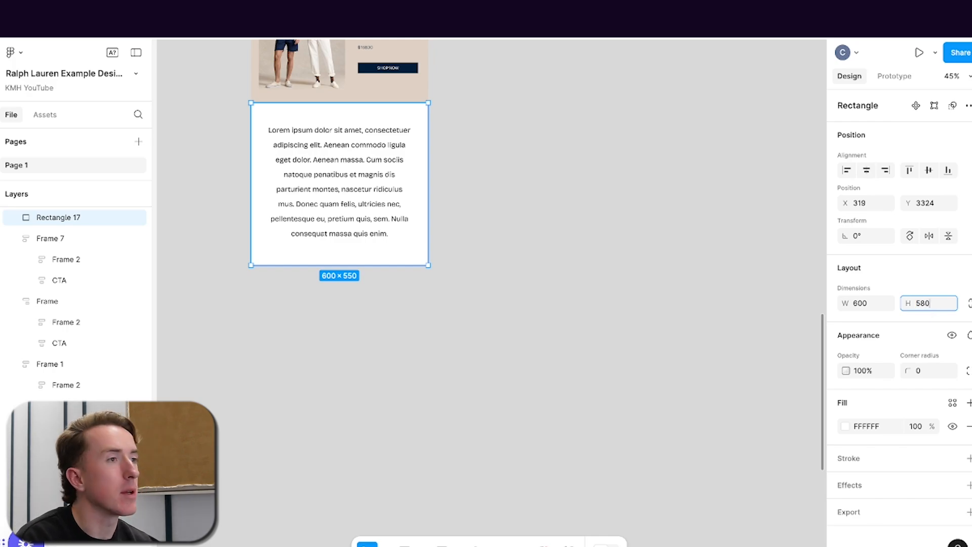
pyautogui.press('Return')
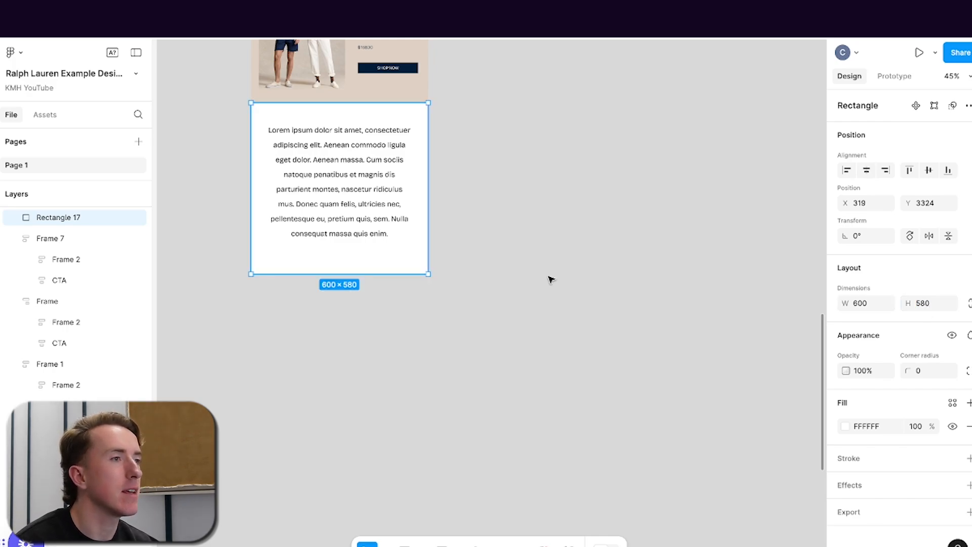
pyautogui.moveTo(360, 194)
pyautogui.mouseDown()
pyautogui.moveTo(360, 206)
pyautogui.moveTo(352, 187)
pyautogui.mouseUp()
pyautogui.press('Escape')
pyautogui.doubleClick(351, 185)
pyautogui.press('Escape')
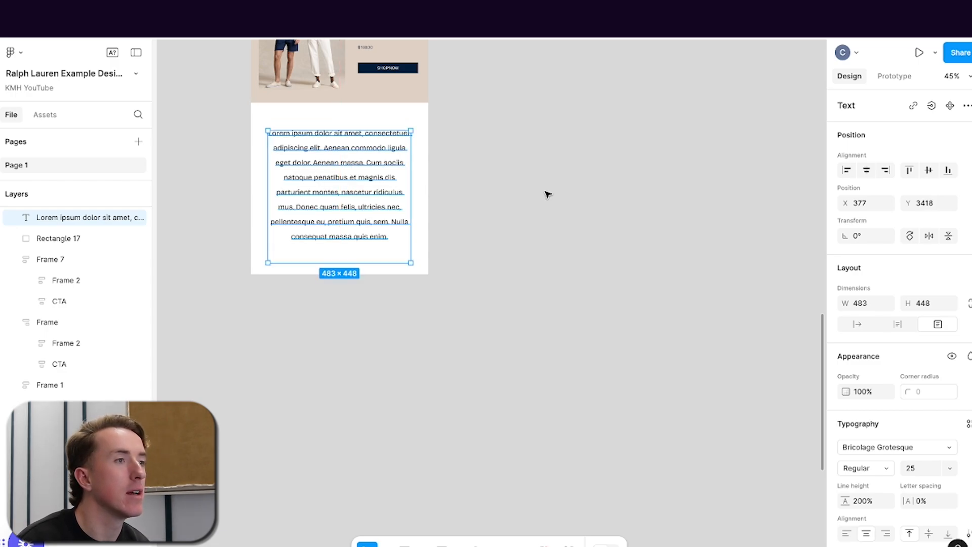
pyautogui.click(545, 203)
# - Add a 600 × 160 rectangle directly beneath the white text block and fill it white
pyautogui.press('r')
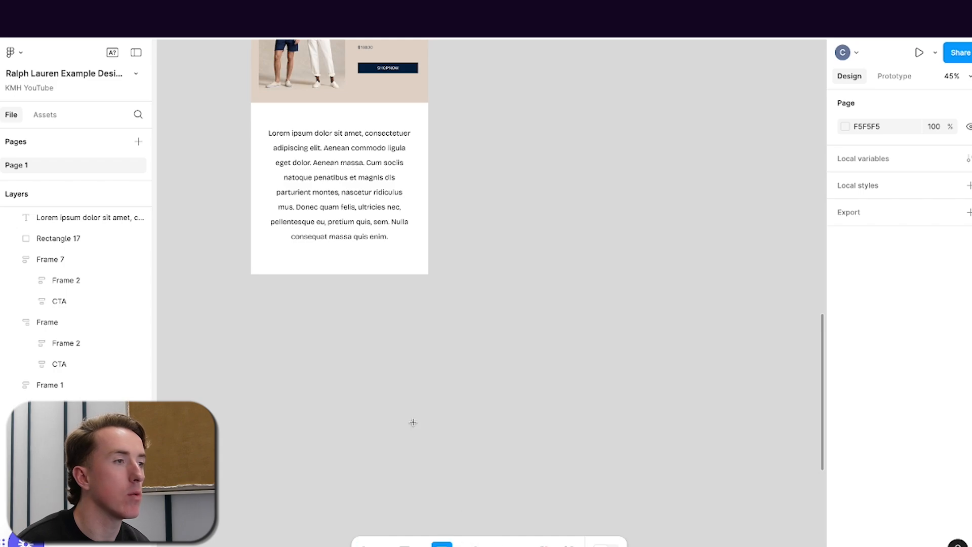
pyautogui.moveTo(254, 285)
pyautogui.mouseDown()
pyautogui.moveTo(339, 321)
pyautogui.moveTo(428, 318)
pyautogui.mouseUp()
pyautogui.click(858, 305)
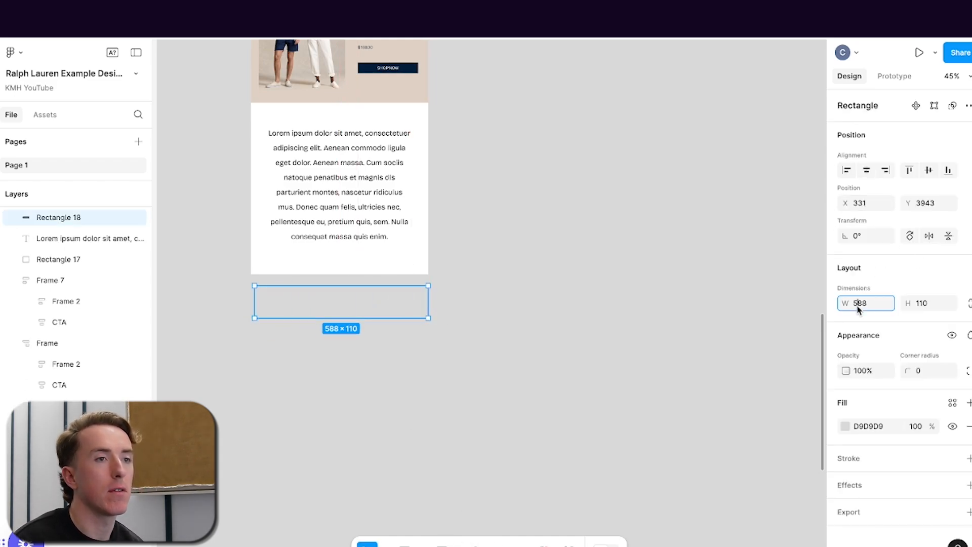
pyautogui.write('600')
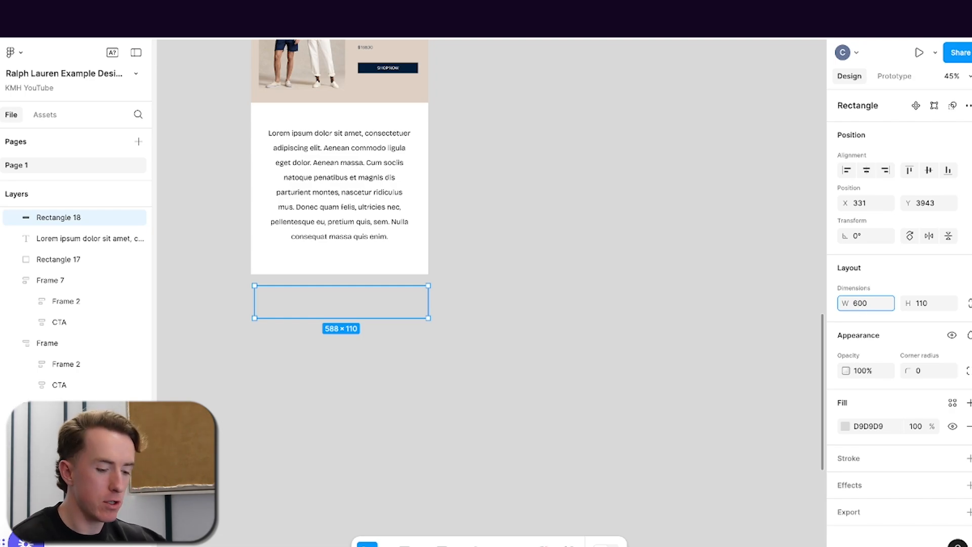
pyautogui.press('Return')
pyautogui.click(921, 304)
pyautogui.write('160')
pyautogui.press('Return')
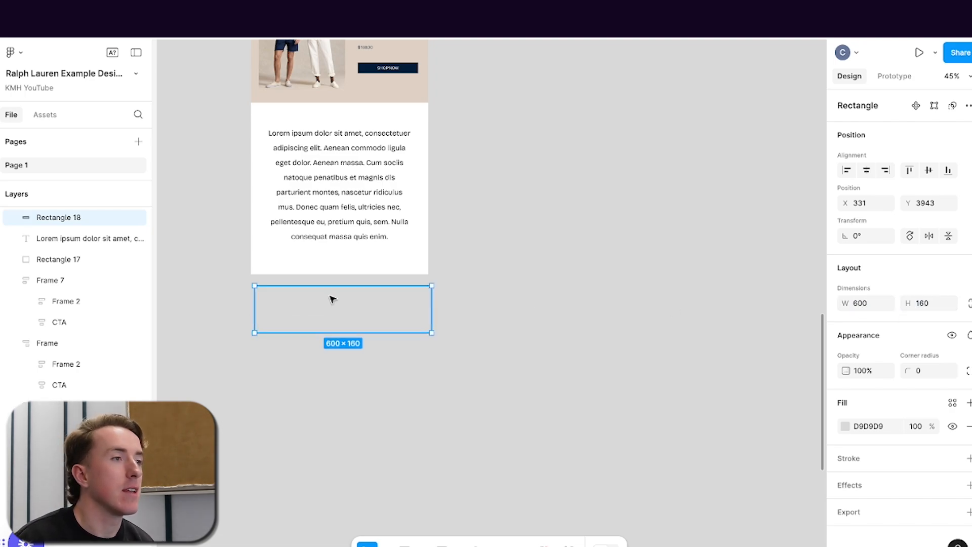
pyautogui.moveTo(333, 299); pyautogui.dragTo(329, 287)
pyautogui.click(871, 428)
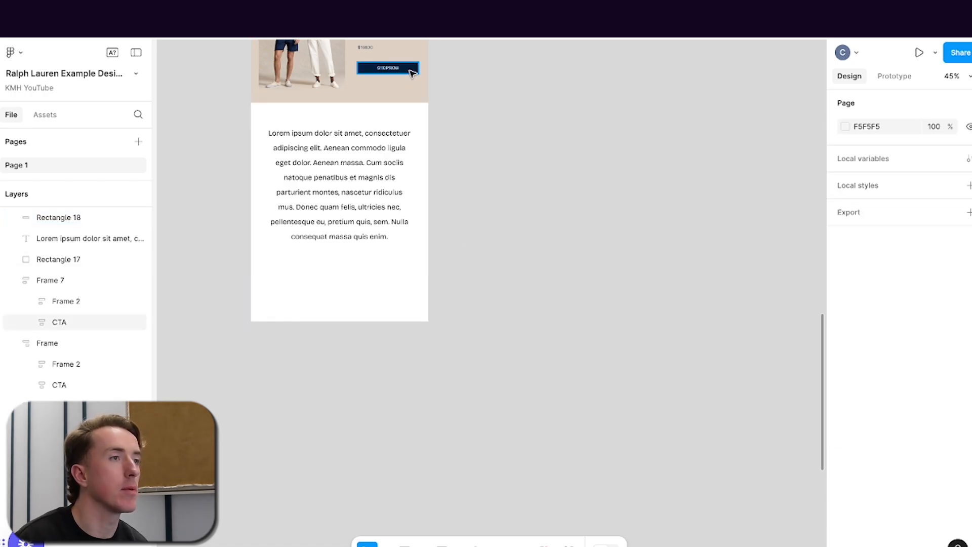
# - Copy the last product's SHOP NOW button onto the new white rectangle, bring it to the front, enlarge it to 288 × 54 and center it
pyautogui.click(411, 72)
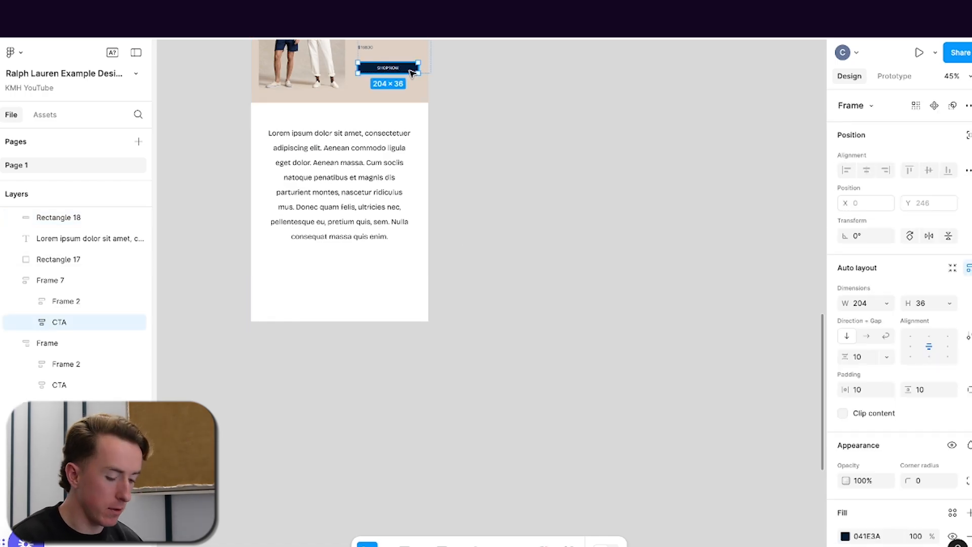
pyautogui.moveTo(411, 71); pyautogui.dragTo(346, 304)
pyautogui.rightClick(346, 303)
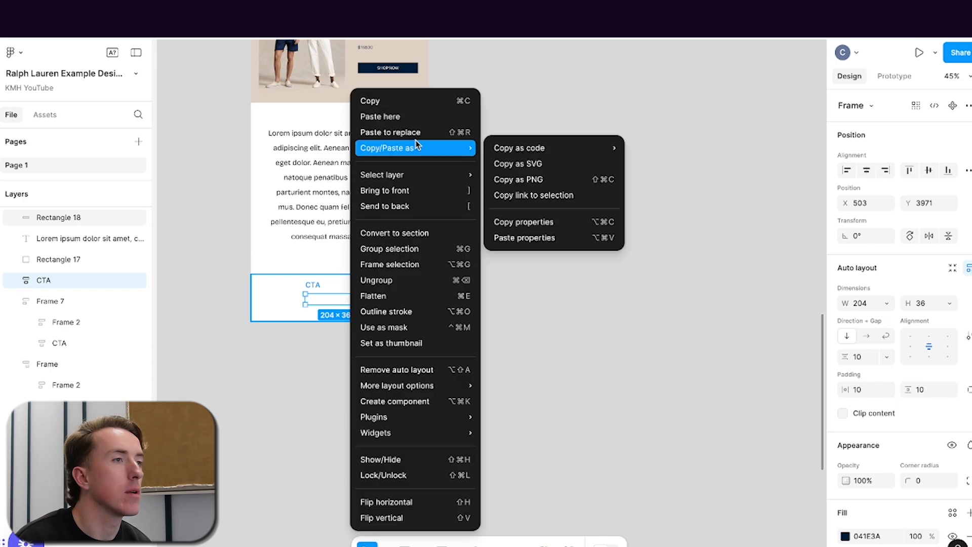
pyautogui.click(413, 194)
pyautogui.moveTo(366, 305)
pyautogui.mouseDown()
pyautogui.moveTo(382, 289)
pyautogui.moveTo(373, 291)
pyautogui.mouseUp()
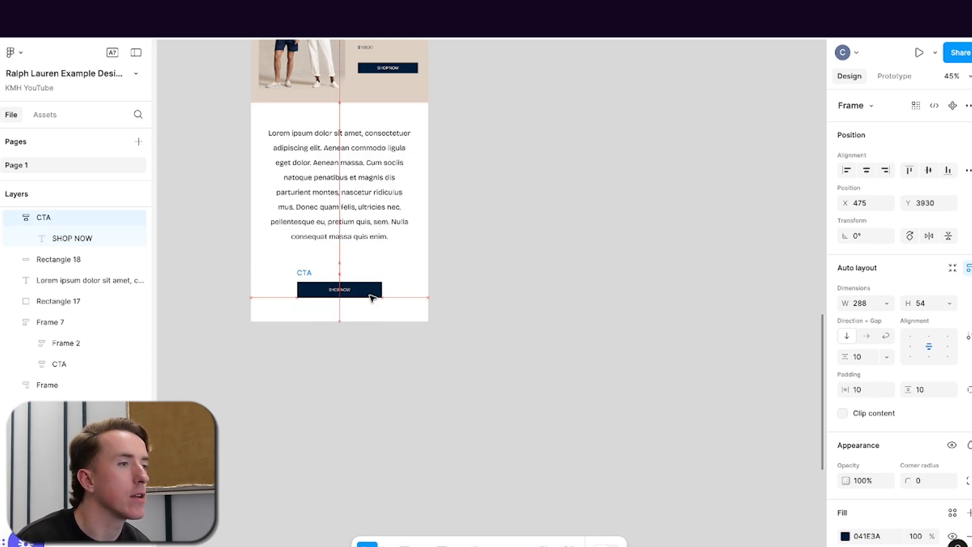
# - Tighten the space around the lower SHOP NOW button by pulling up the edges of both white rectangles and moving the button slightly up
pyautogui.click(390, 316)
pyautogui.moveTo(348, 320); pyautogui.dragTo(353, 310)
pyautogui.click(362, 263)
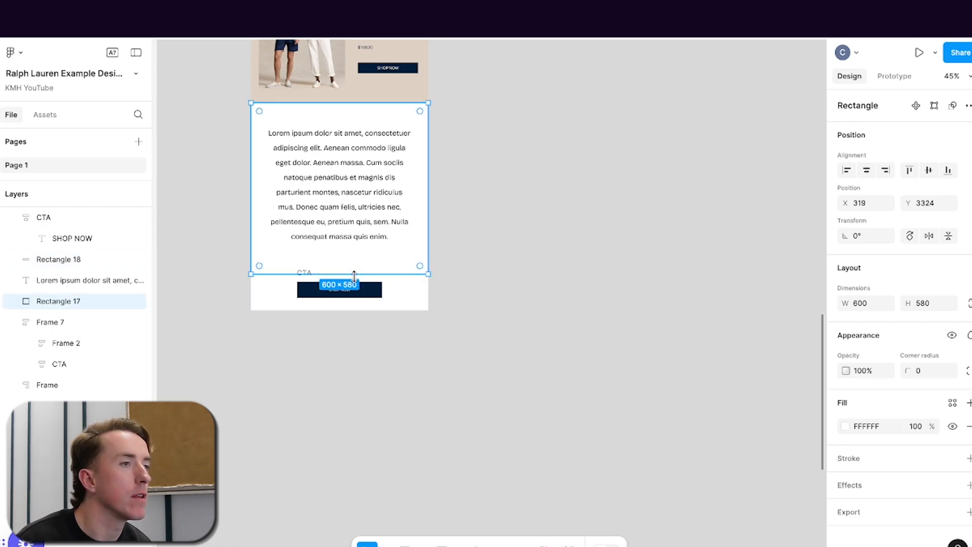
pyautogui.moveTo(354, 272); pyautogui.dragTo(356, 263)
pyautogui.moveTo(400, 300); pyautogui.dragTo(368, 291)
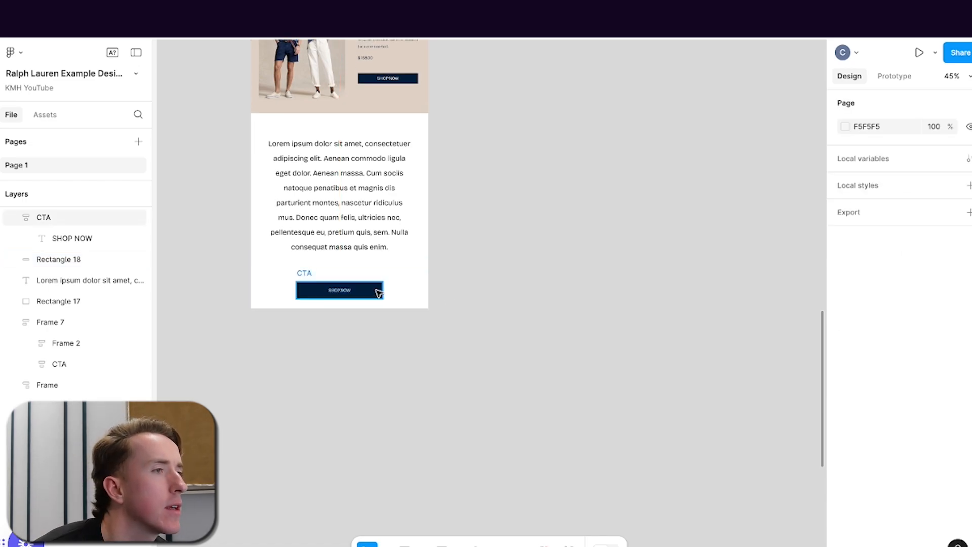
pyautogui.moveTo(377, 293); pyautogui.dragTo(376, 285)
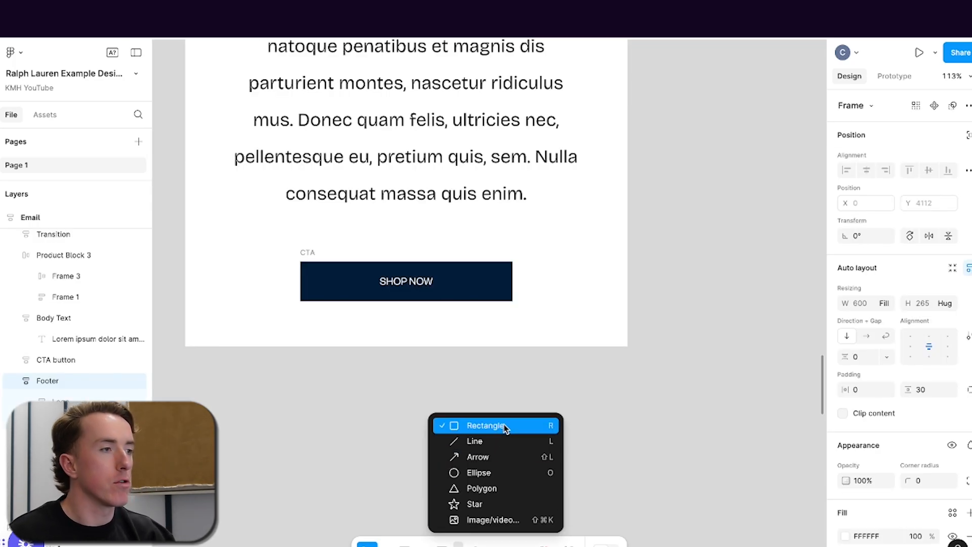
# - Draw a footer rectangle about 212 high below the SHOP NOW block, set its width to 600 and fill it with white (fff)
pyautogui.click(504, 423)
pyautogui.moveTo(187, 358)
pyautogui.mouseDown()
pyautogui.moveTo(327, 427)
pyautogui.moveTo(655, 514)
pyautogui.moveTo(627, 514)
pyautogui.mouseUp()
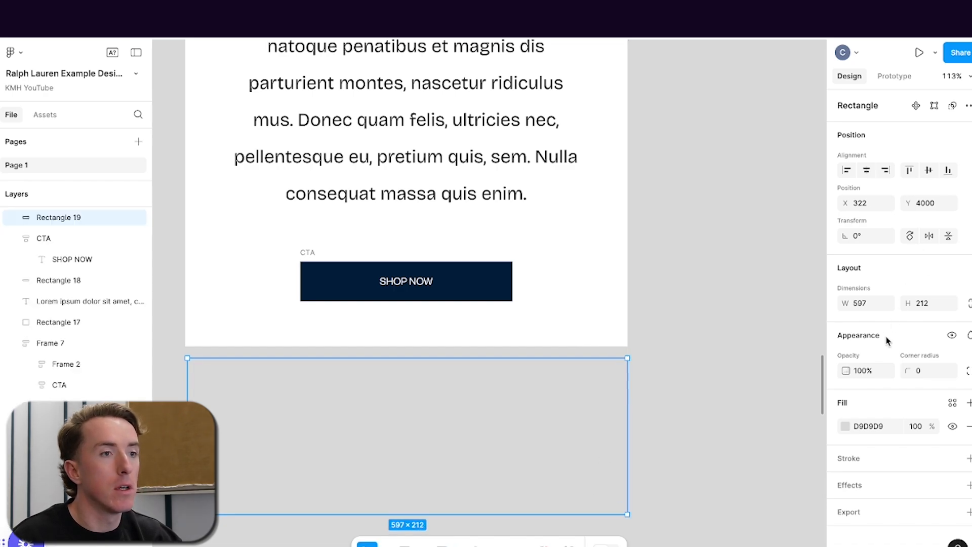
pyautogui.click(862, 303)
pyautogui.write('600')
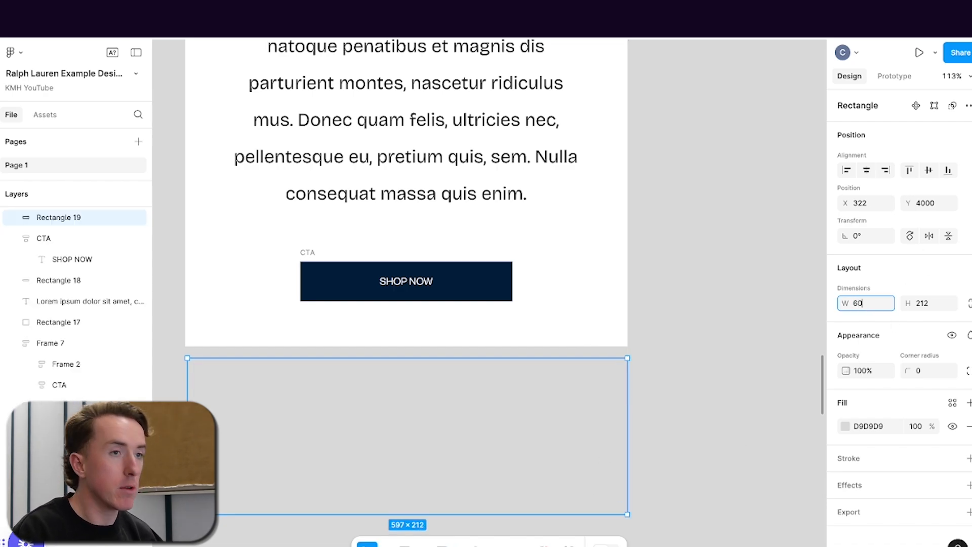
pyautogui.press('Return')
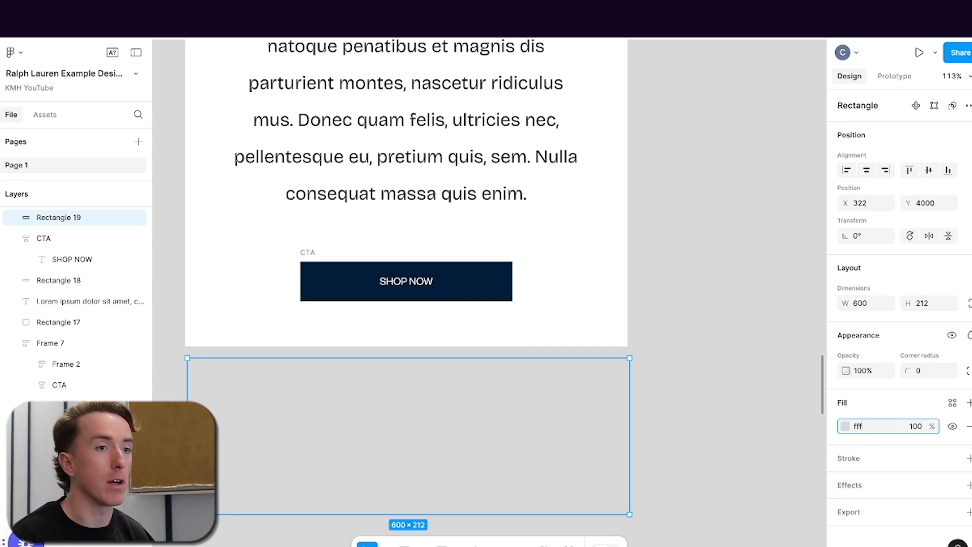
pyautogui.write('ff')
pyautogui.press('Return')
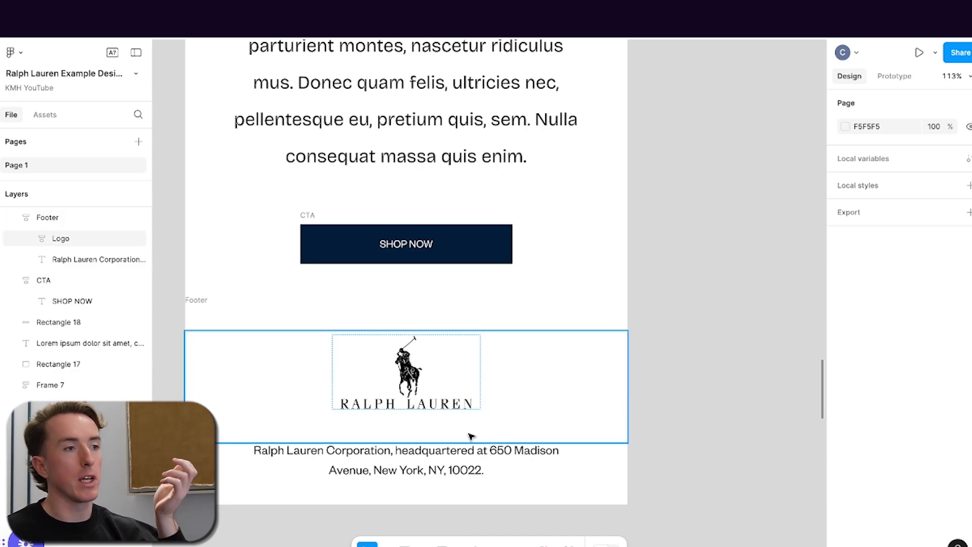
# - Draw a strip about 599 × 33 beneath the logo and address footer and fill it with the SHOP NOW button's colour 041E3A
pyautogui.scroll(-2, 471, 436)
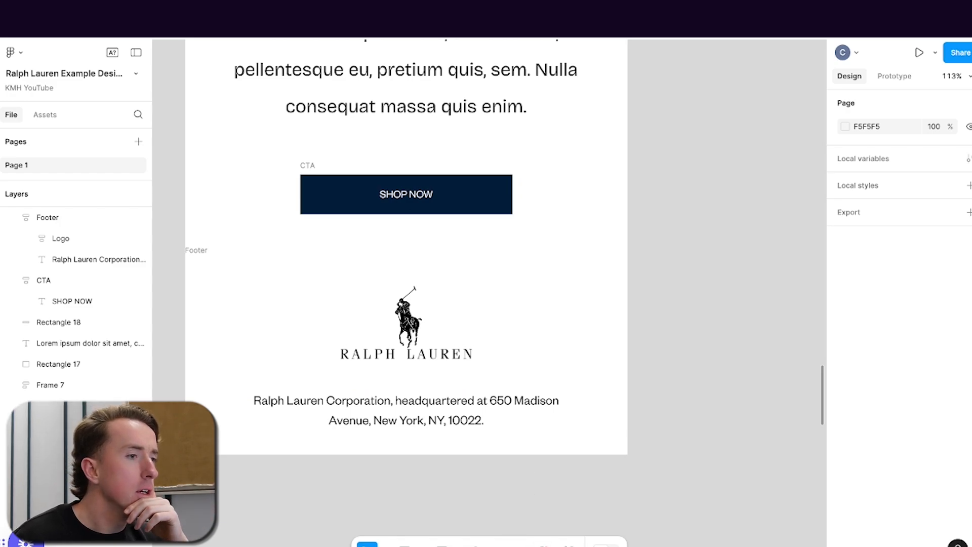
pyautogui.click(452, 544)
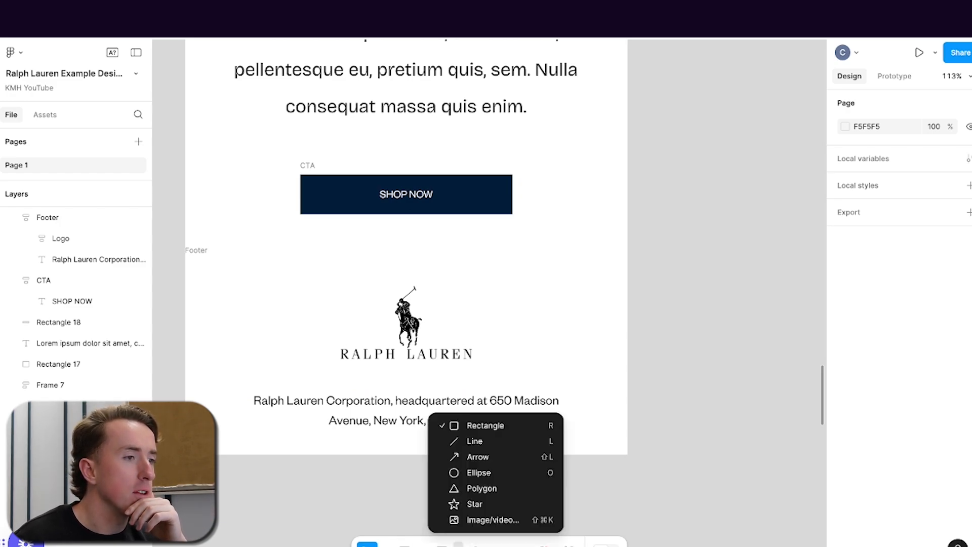
pyautogui.click(476, 441)
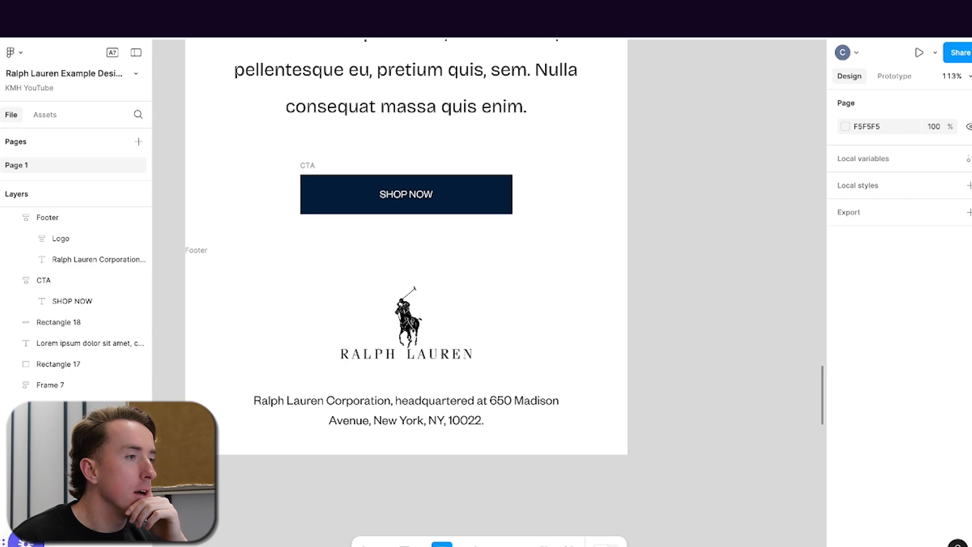
pyautogui.moveTo(187, 460)
pyautogui.mouseDown()
pyautogui.moveTo(222, 483)
pyautogui.moveTo(627, 485)
pyautogui.mouseUp()
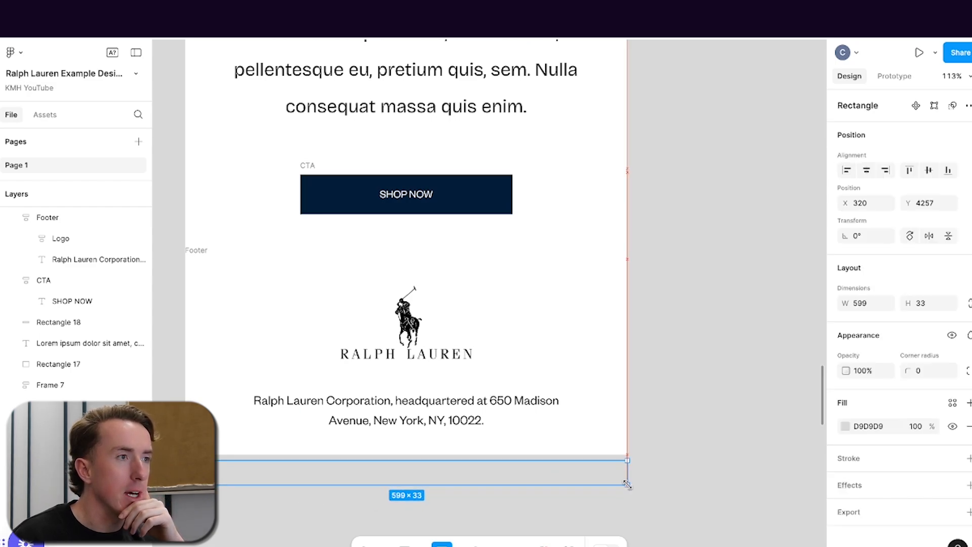
pyautogui.click(504, 208)
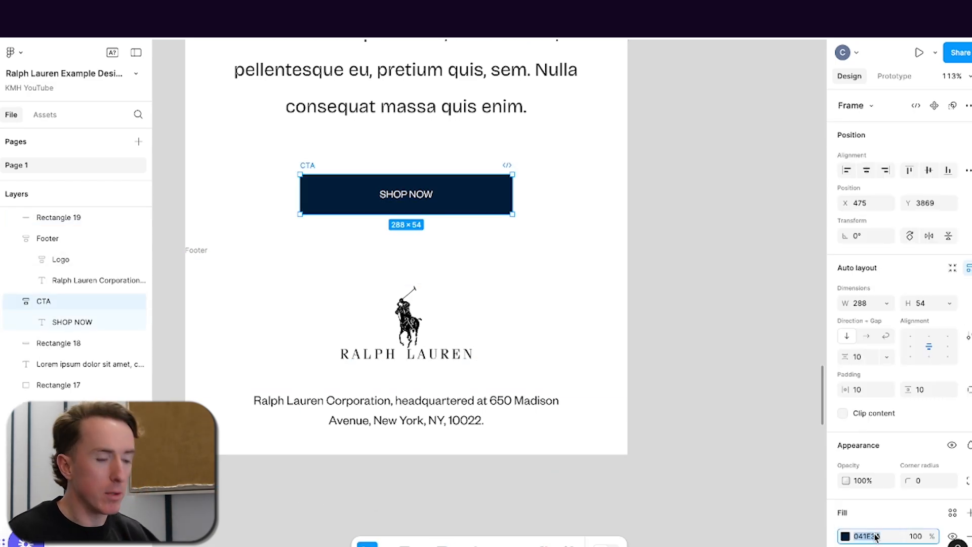
pyautogui.click(592, 473)
pyautogui.write('041E3A')
pyautogui.press('Return')
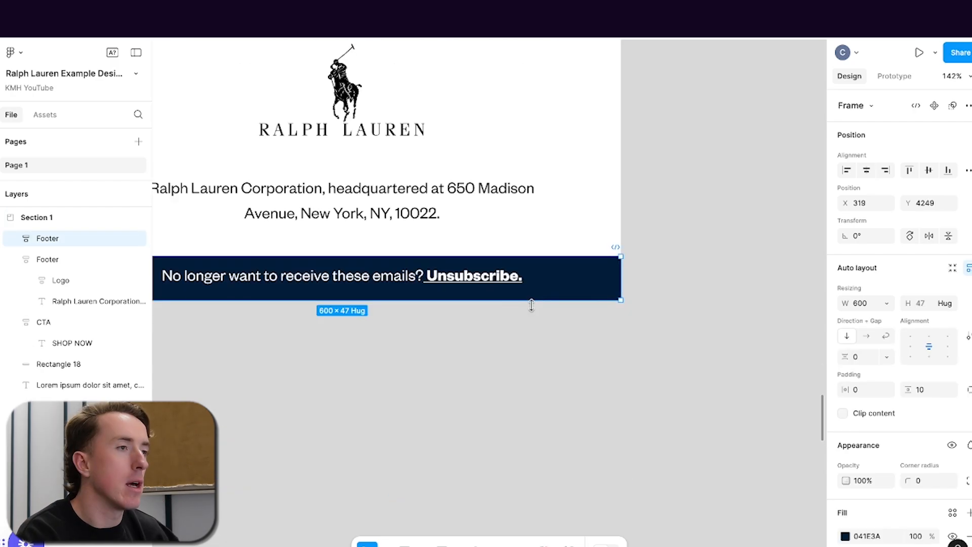
# - Review the whole email layout, from the unsubscribe bar back to the header and down through the Favorites products to the footer
pyautogui.hscroll(-4, 531, 305)
pyautogui.scroll(1, 531, 305)
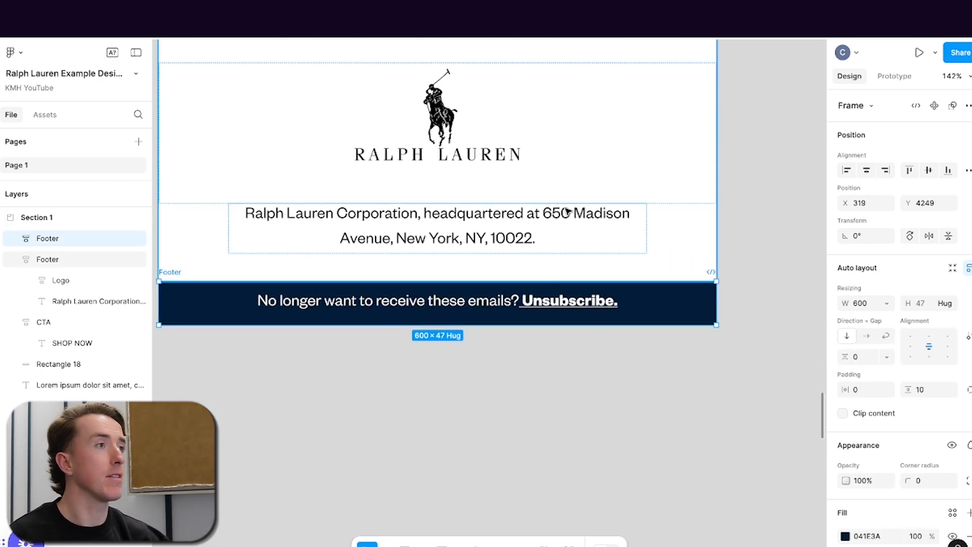
pyautogui.scroll(-5, 599, 273)
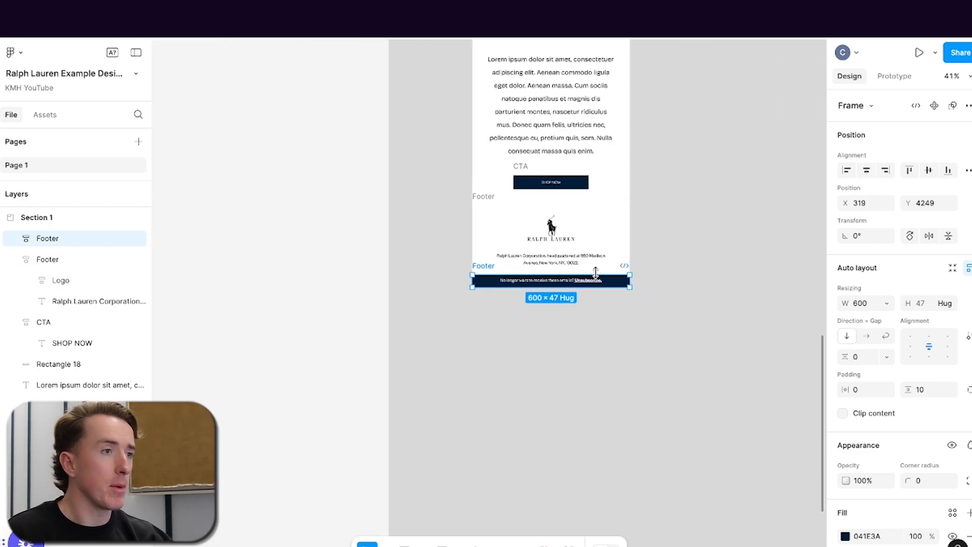
pyautogui.scroll(10, 598, 275)
pyautogui.scroll(8, 599, 275)
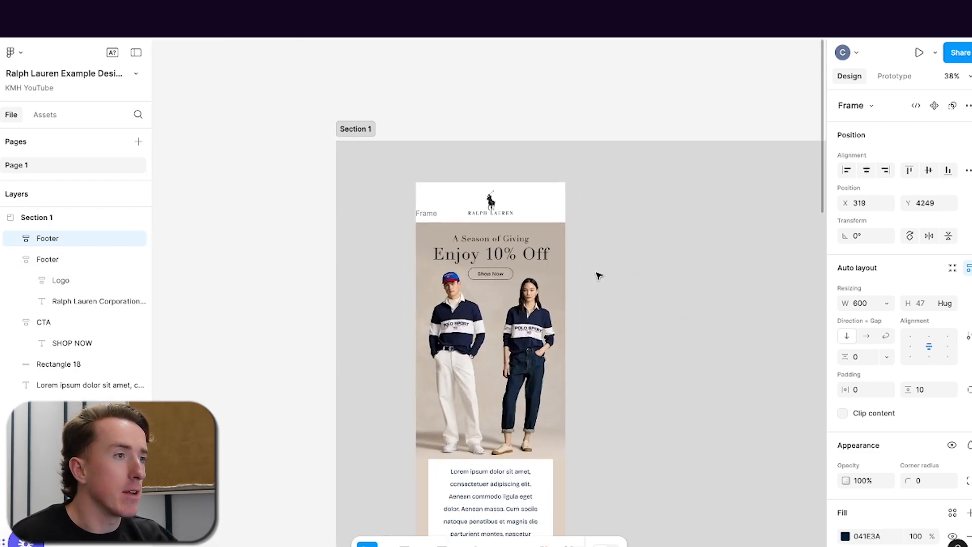
pyautogui.scroll(-1, 598, 275)
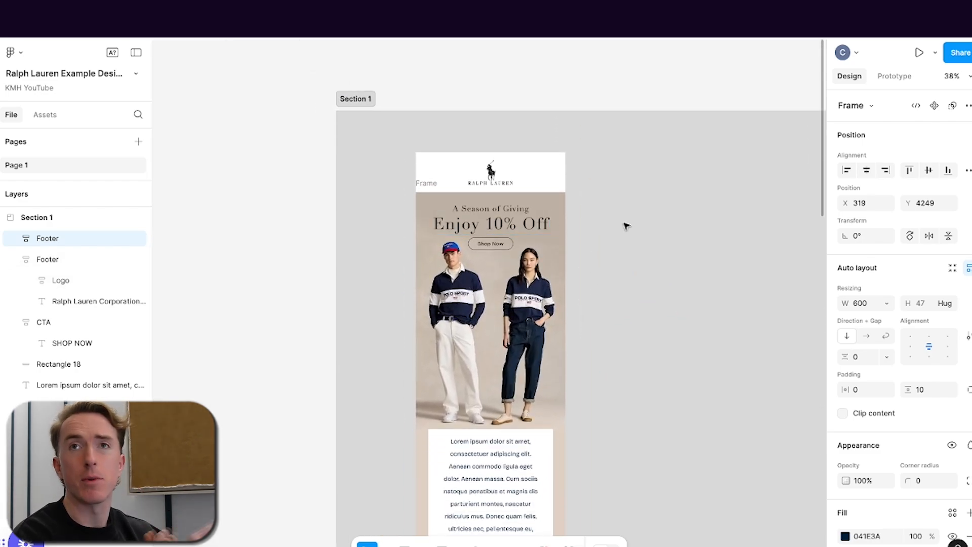
pyautogui.scroll(-1, 626, 225)
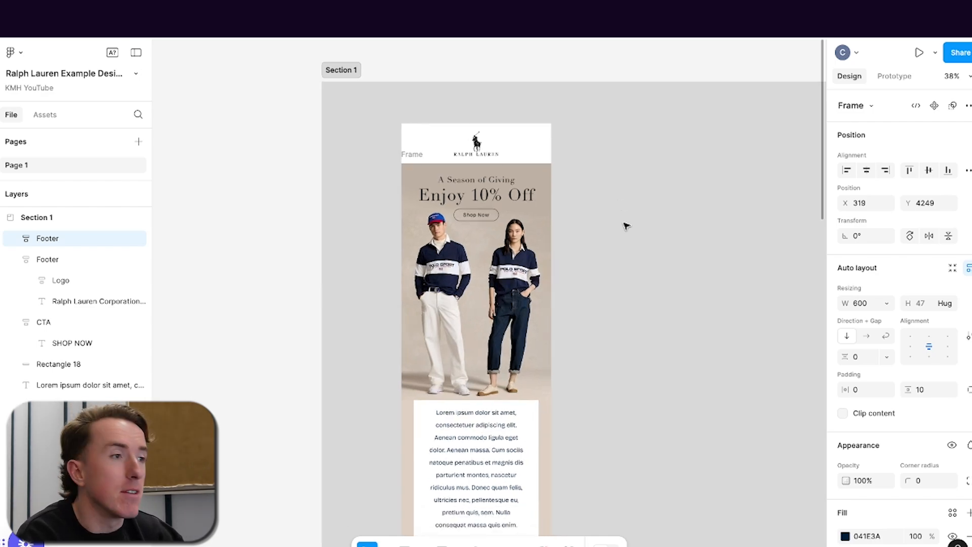
pyautogui.scroll(-5, 626, 225)
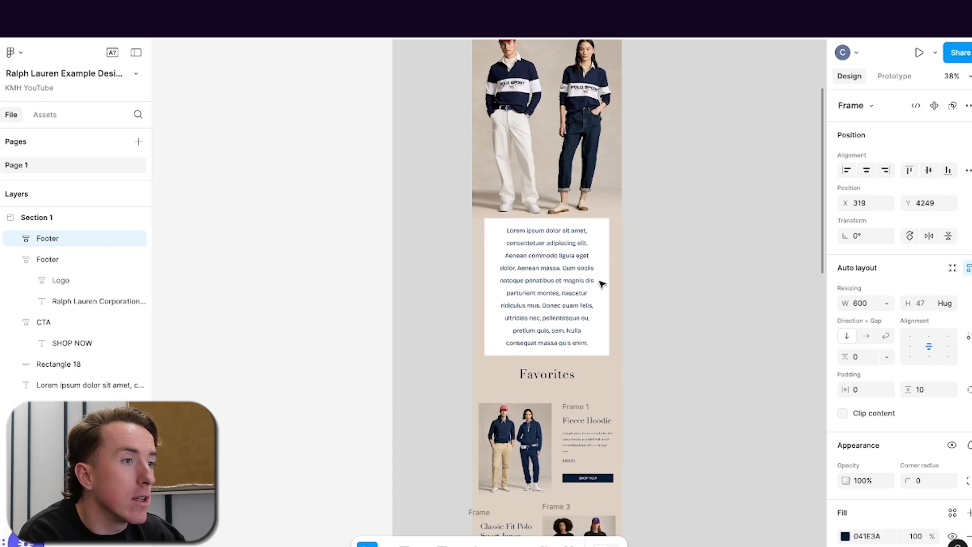
pyautogui.scroll(-10, 601, 284)
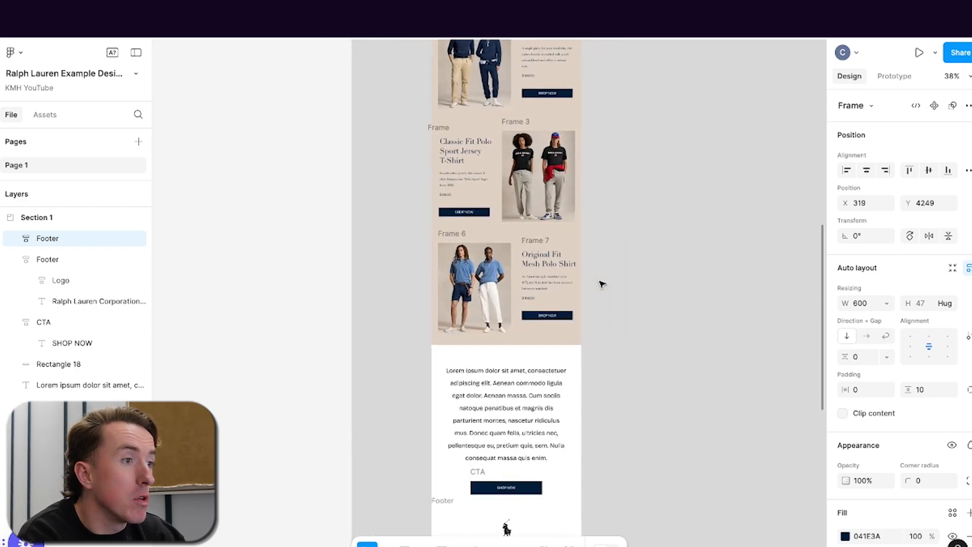
pyautogui.scroll(-3, 602, 284)
# - Switch to the Email Design Masterclass presentation and look through its closing cards on the newsletter, contact links and consultation booking
pyautogui.click(645, 388)
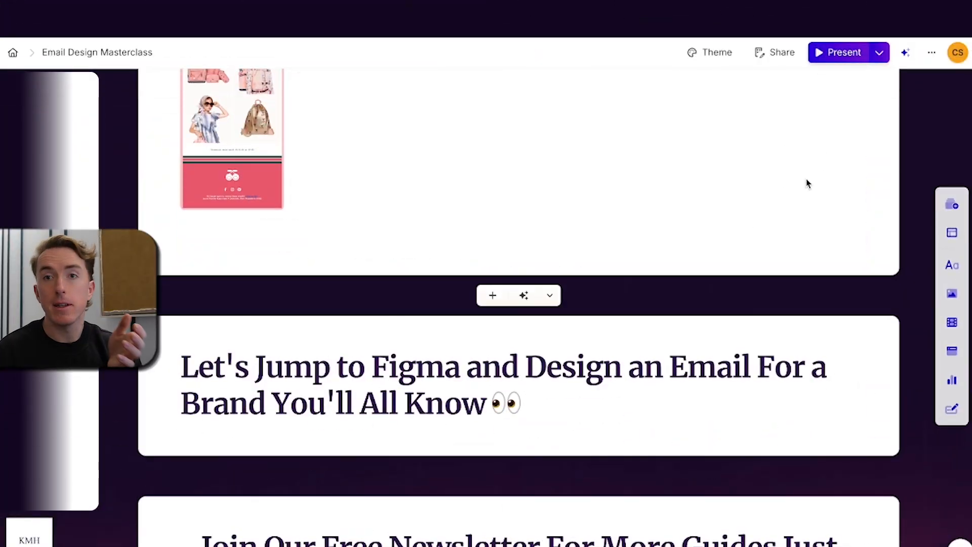
pyautogui.scroll(-3, 838, 400)
pyautogui.scroll(-1, 838, 400)
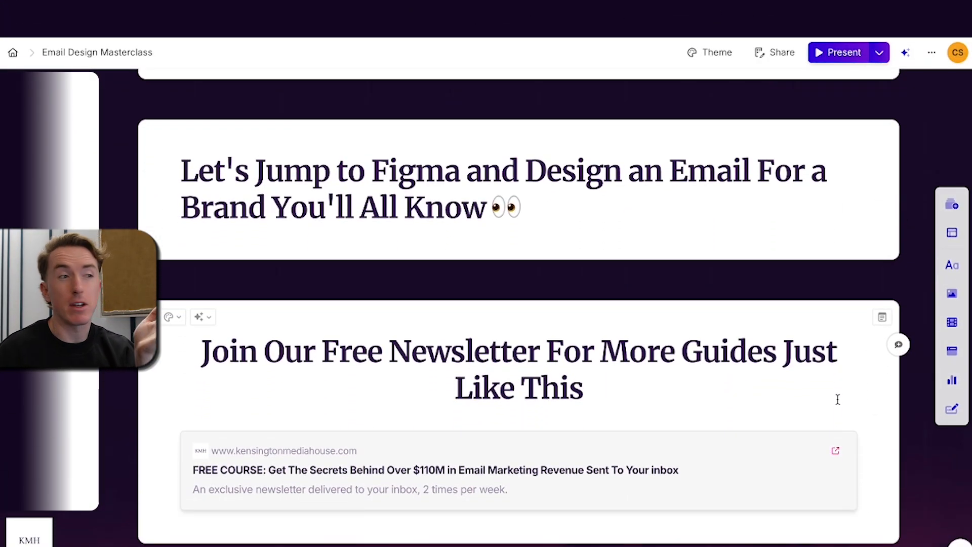
pyautogui.scroll(-1, 798, 375)
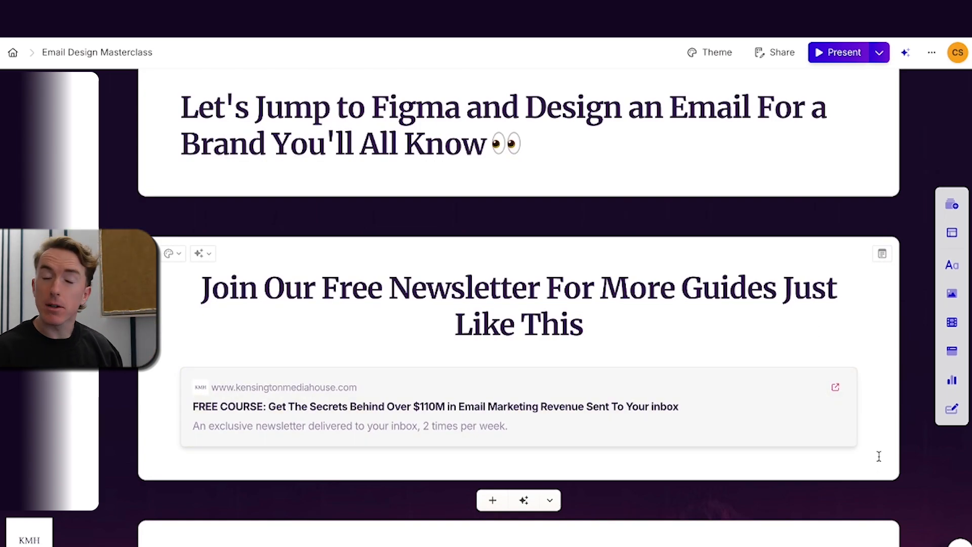
pyautogui.scroll(-8, 879, 456)
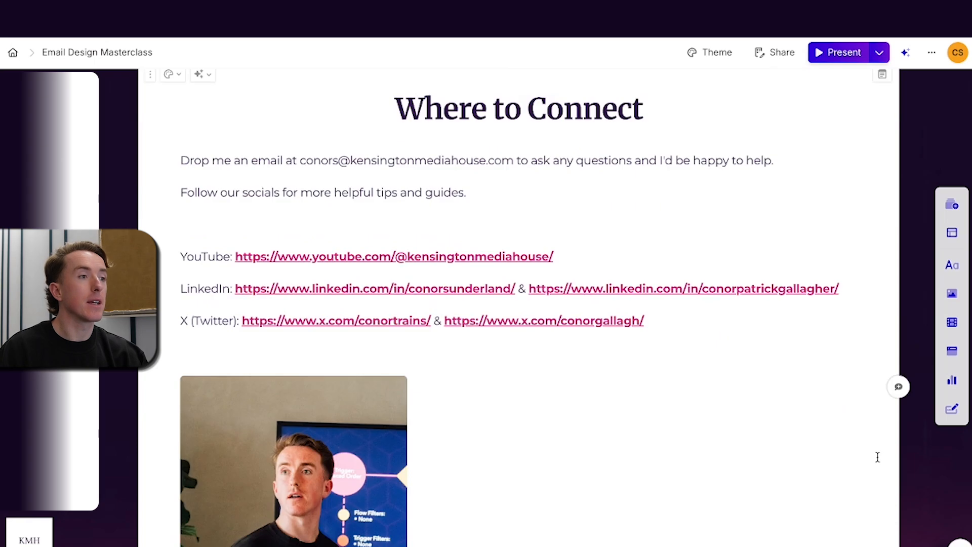
pyautogui.scroll(-12, 754, 398)
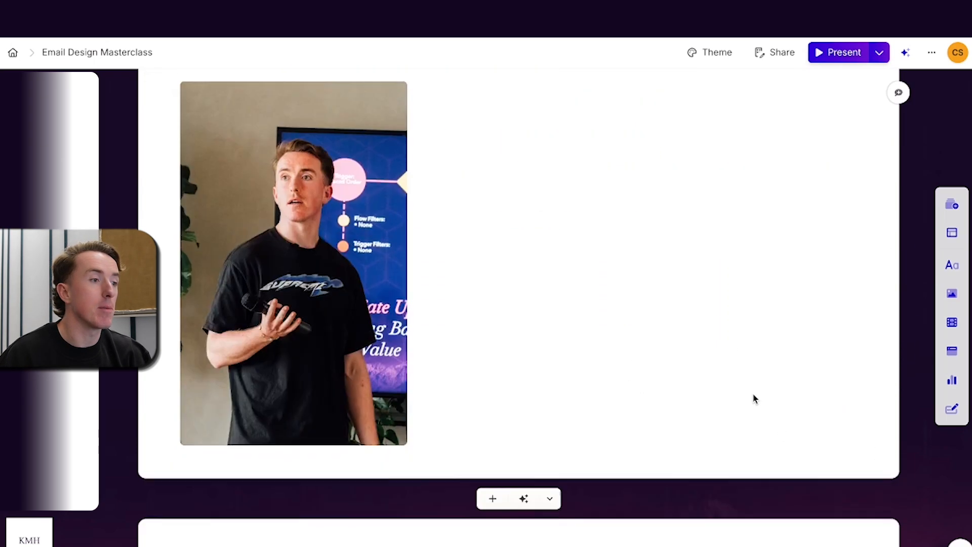
pyautogui.scroll(-3, 854, 386)
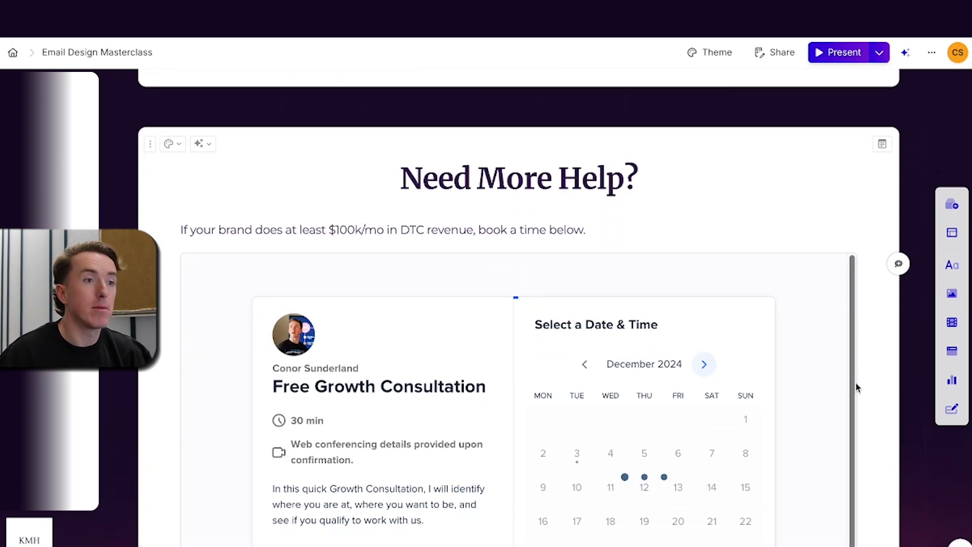